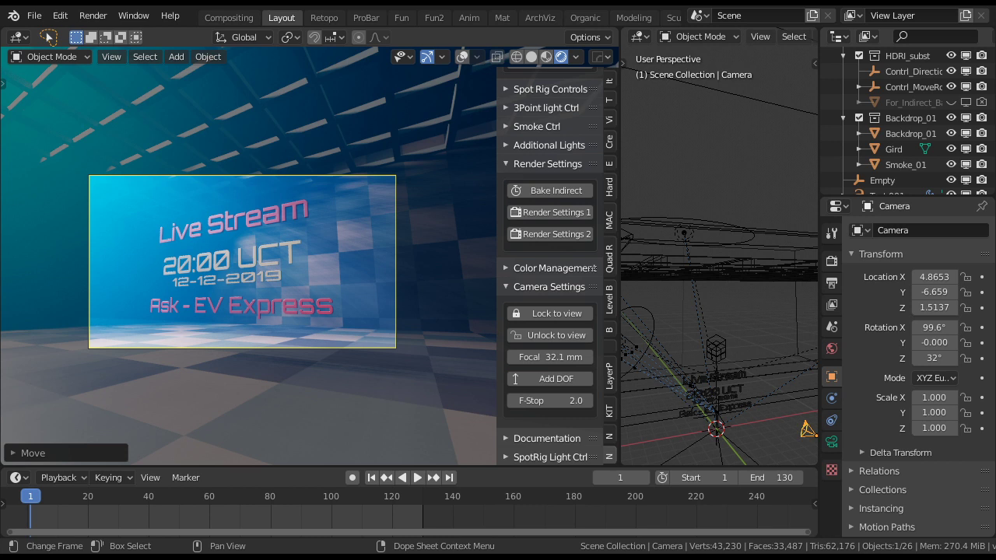
Move the view-locked camera slightly closer to the Live Stream text and unlock it from the view
mouse_move(289, 235)
ctrl+middle_down()
mouse_move(288, 218)
mouse_move(289, 238)
ctrl+middle_up()
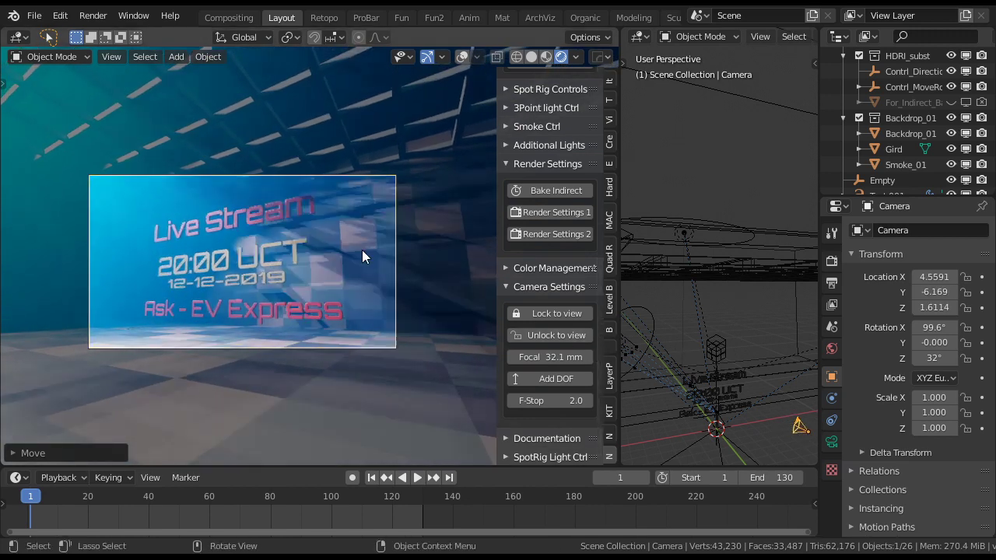
click(546, 335)
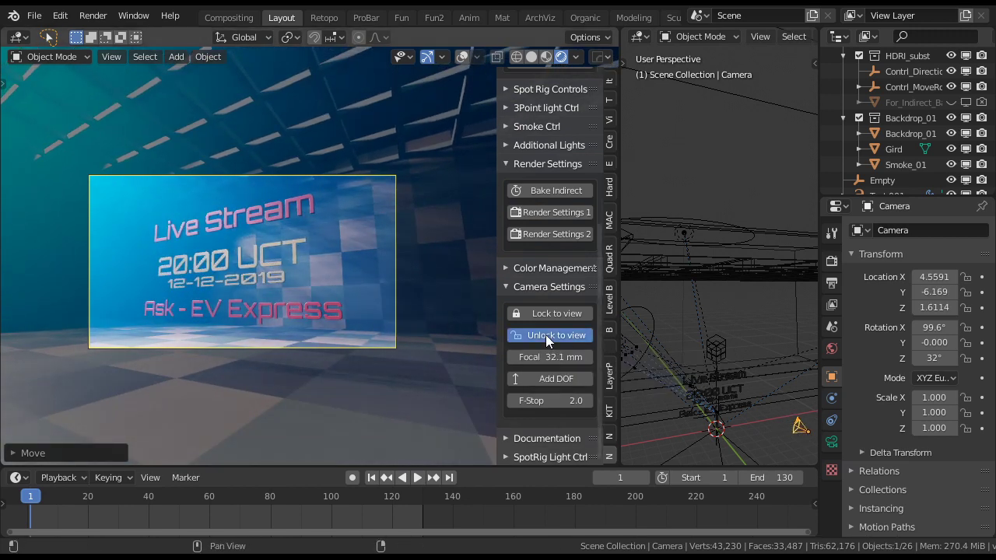
ctrl+middle_drag(458, 308, 387, 274)
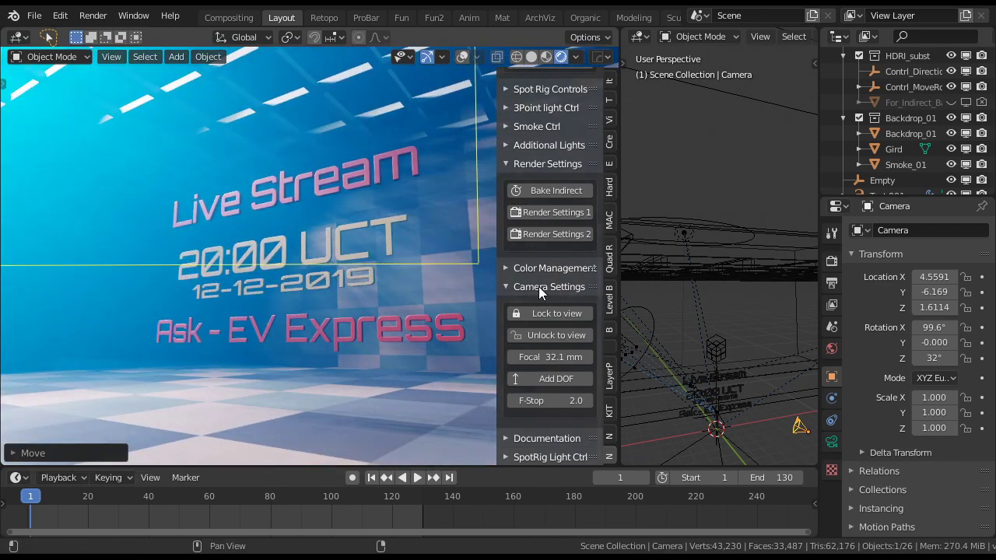
Replace the checkered backdrop with the dark red studio backdrop preset
scroll(537, 286, up, 6)
scroll(546, 280, up, 2)
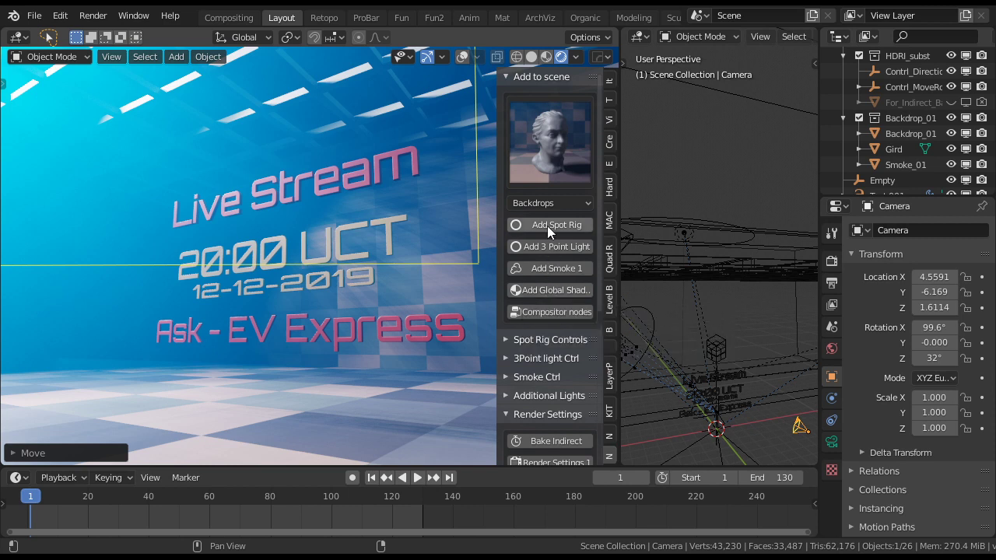
click(558, 141)
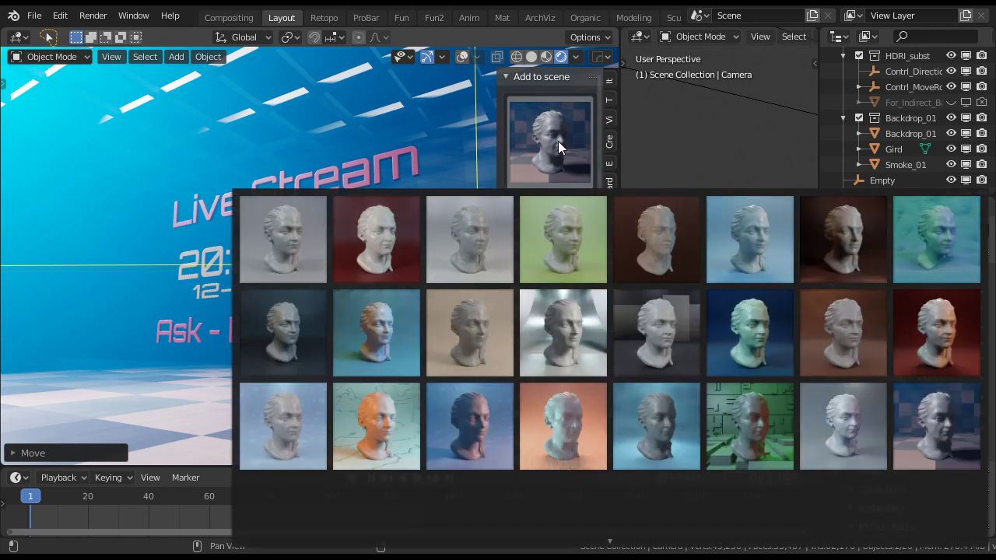
scroll(593, 545, down, 2)
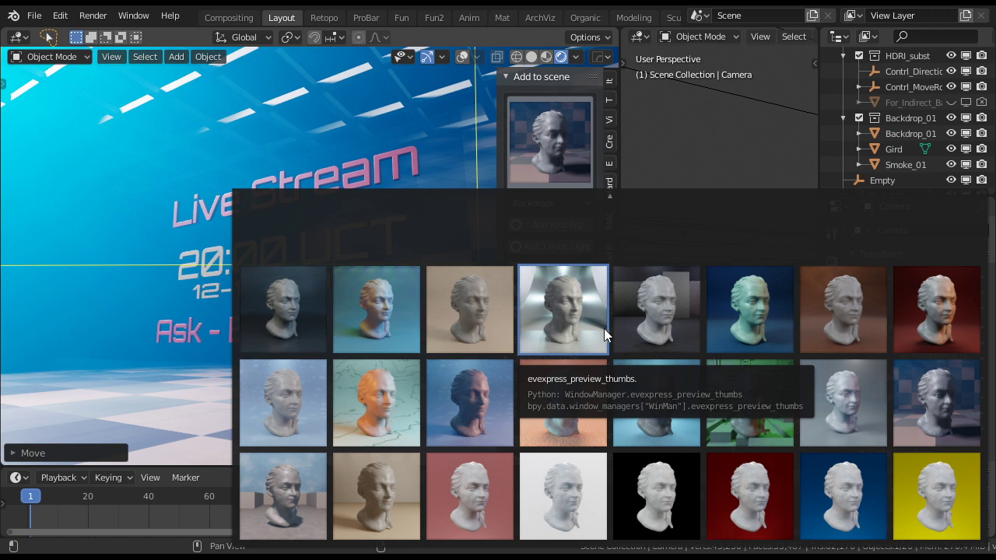
click(932, 305)
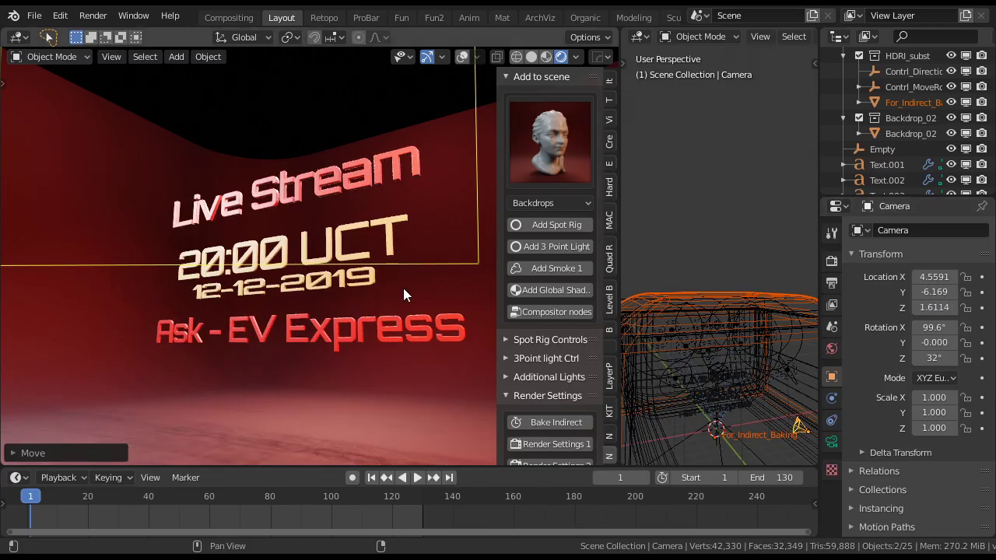
Lock the camera to the view and orbit it to face the Live Stream text almost head-on
key(KP_0)
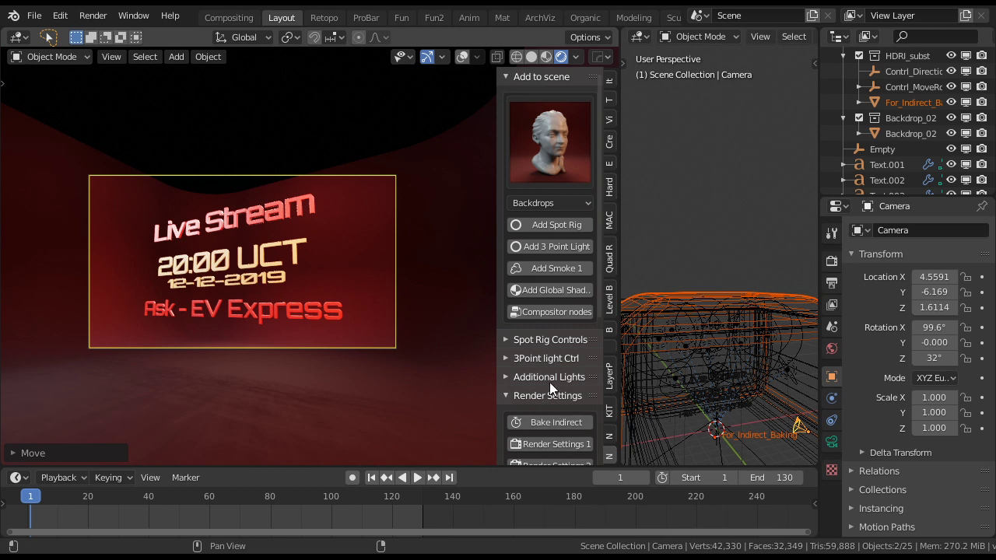
scroll(540, 354, down, 4)
click(531, 270)
click(551, 334)
middle_drag(392, 305, 425, 304)
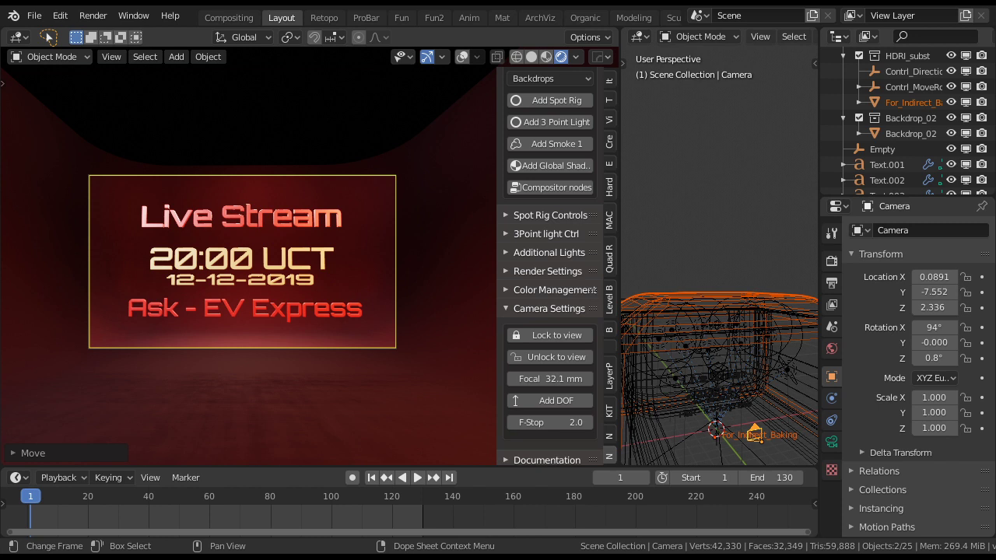
Try the backdrop preset with grey blocks, and replace it with the dark brown spotlit backdrop preset
scroll(547, 273, up, 3)
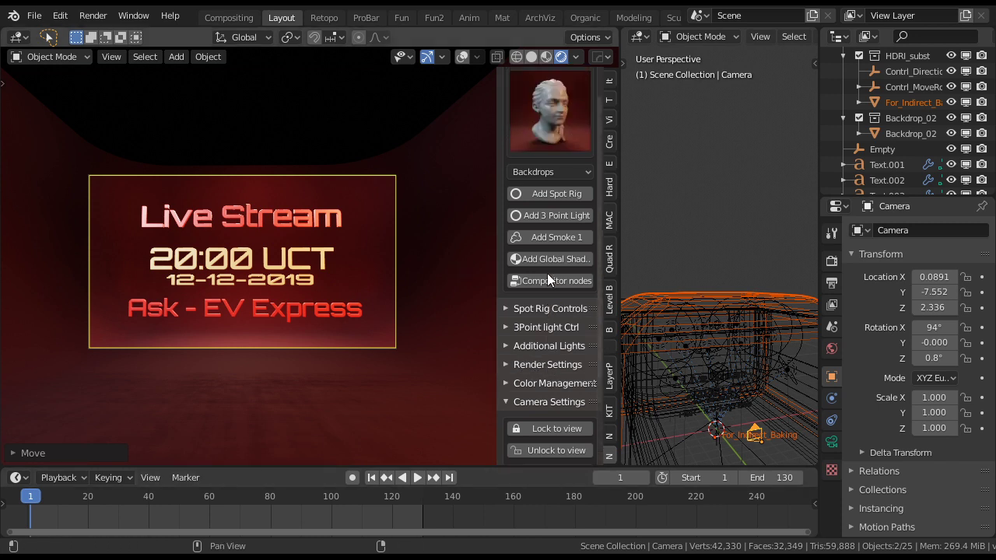
scroll(547, 273, up, 1)
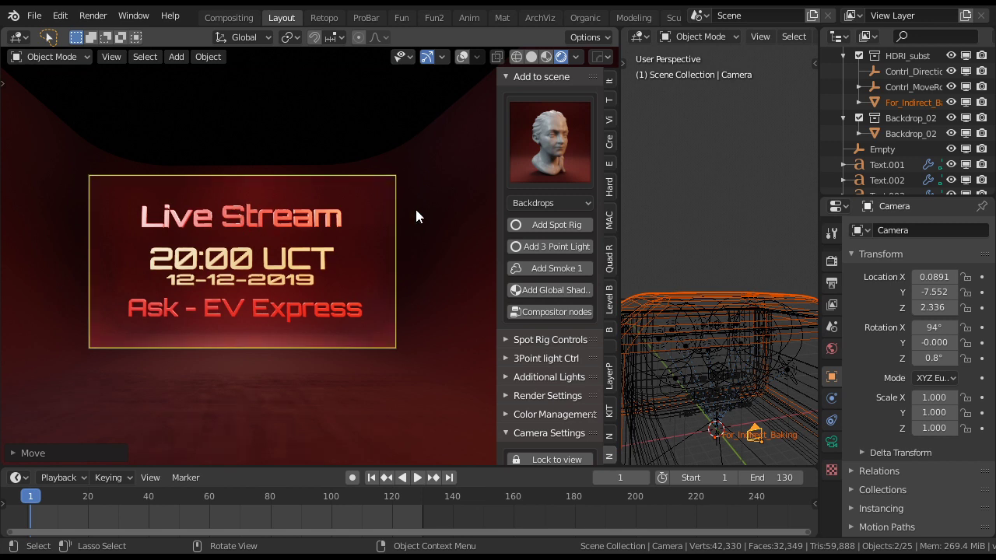
click(550, 143)
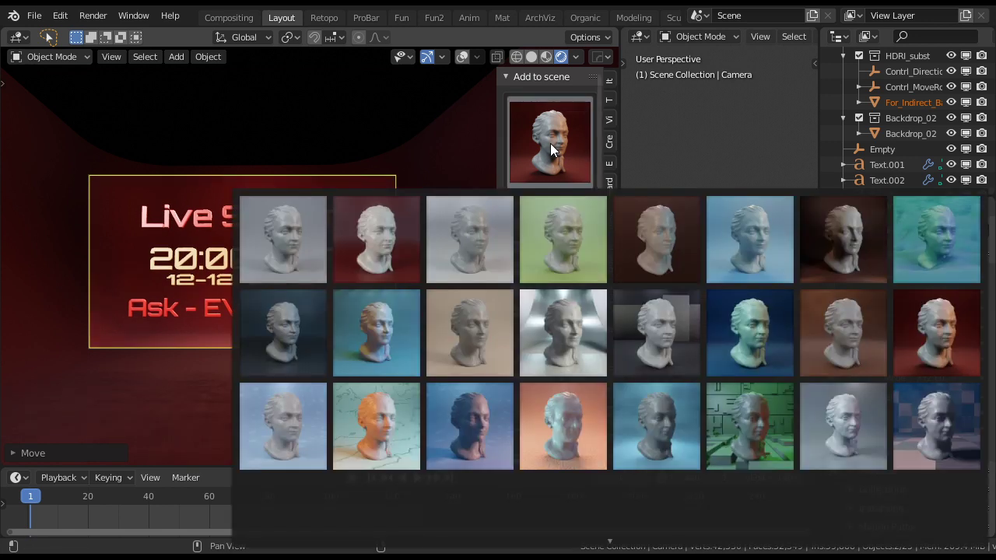
click(666, 336)
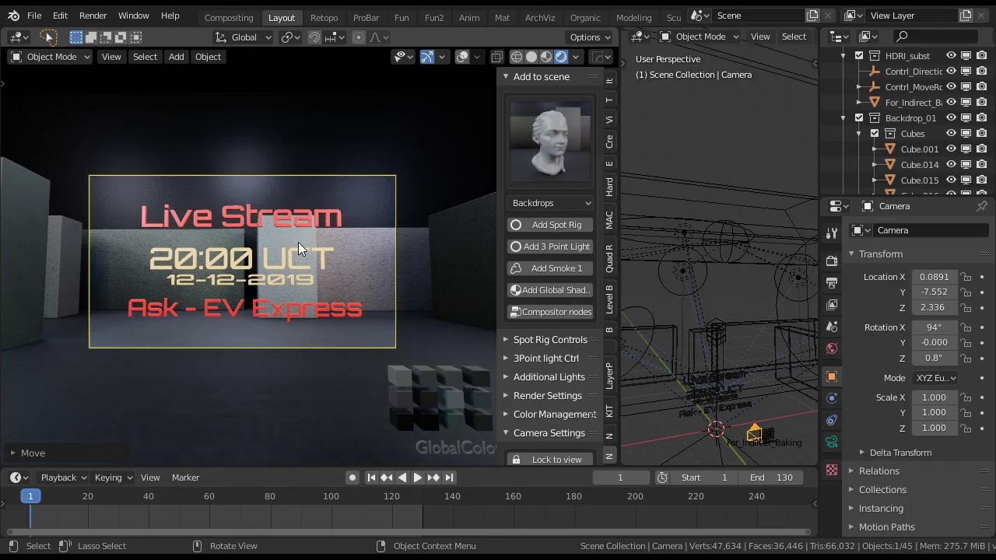
click(548, 147)
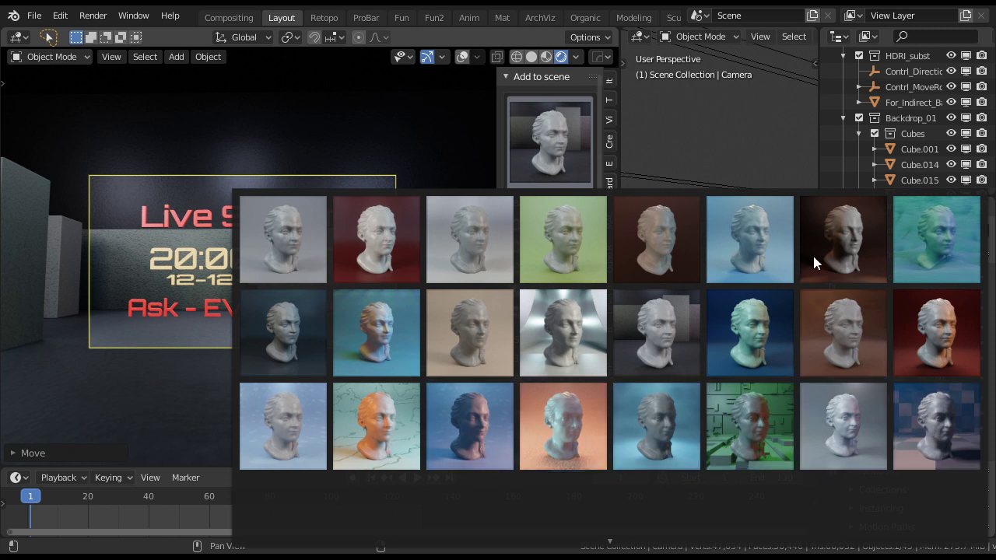
click(838, 241)
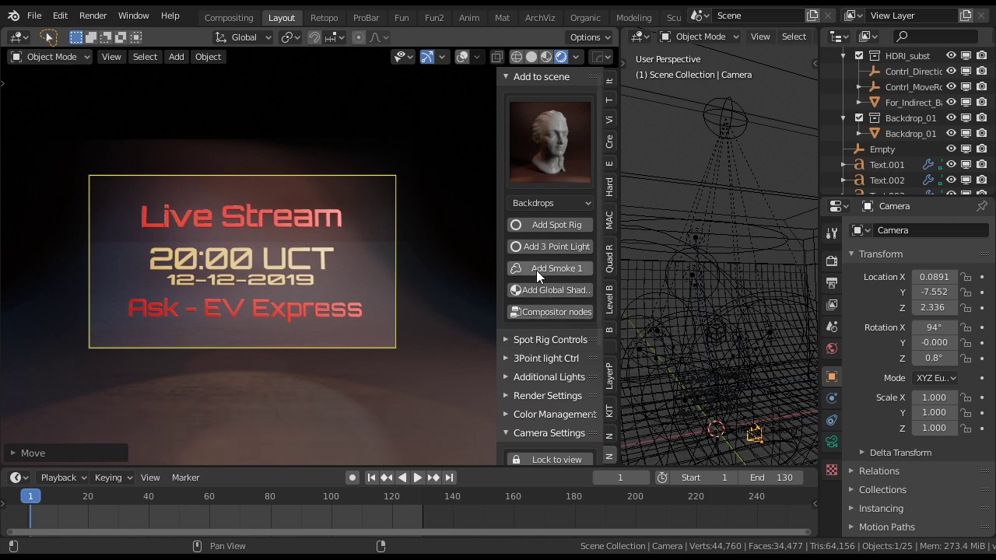
Collapse the camera settings and apply the Render Settings 1 preset to the new backdrop scene
scroll(543, 225, down, 1)
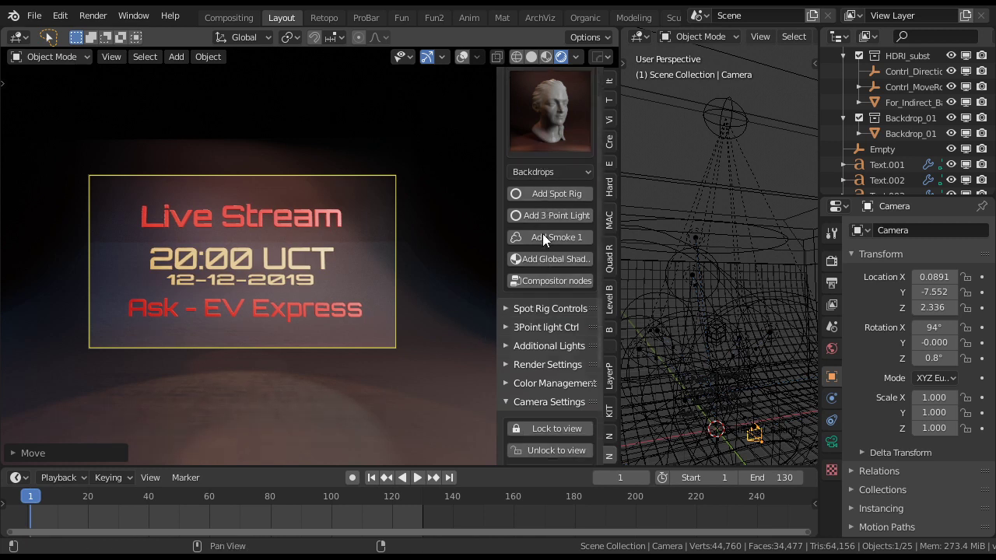
scroll(549, 155, down, 2)
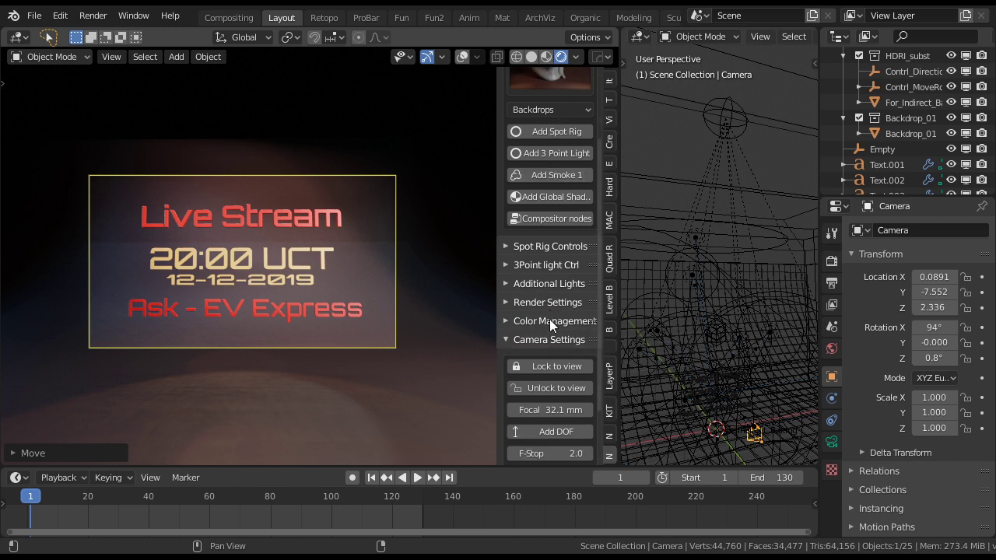
click(552, 340)
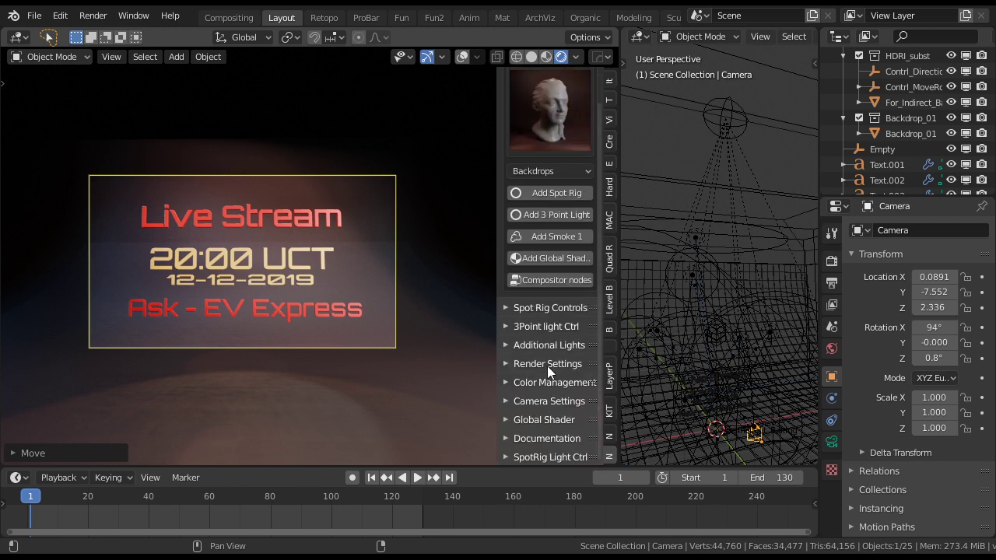
click(547, 364)
scroll(547, 358, down, 2)
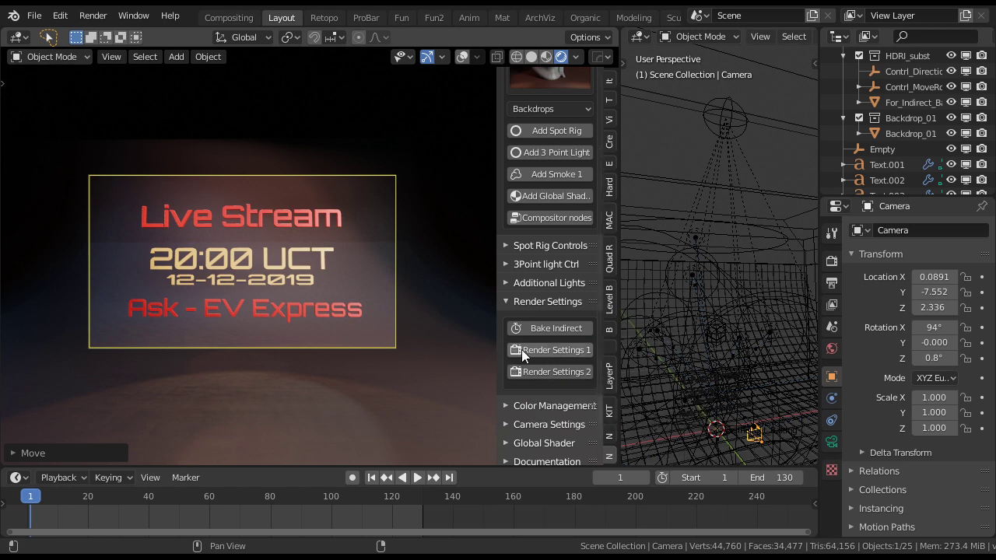
click(541, 350)
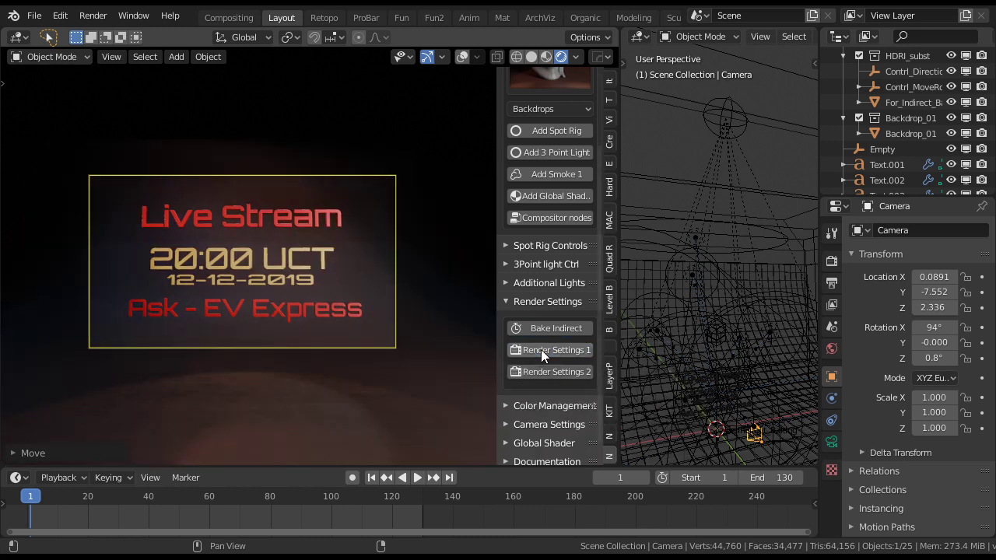
Bake the indirect lighting and apply the Render Settings 2 preset
click(551, 328)
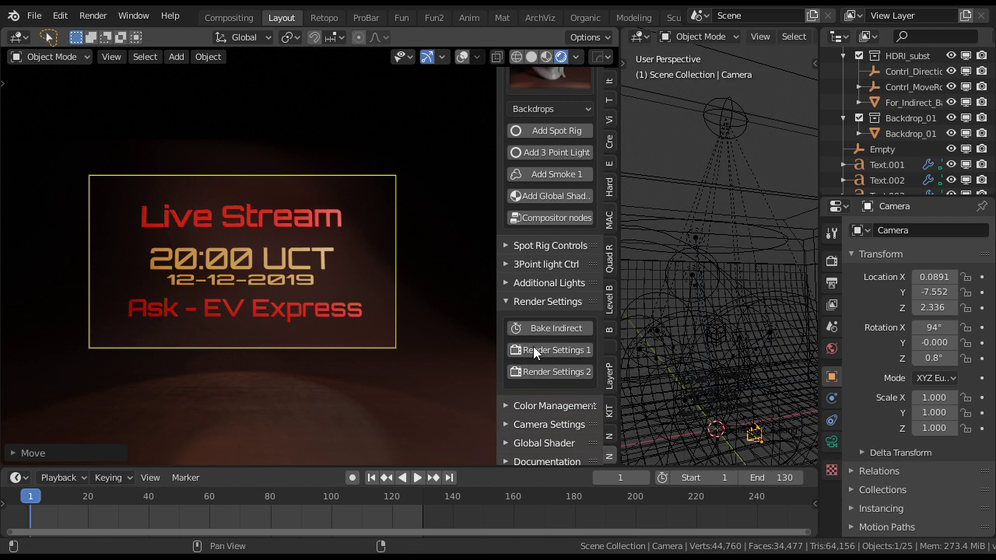
click(557, 374)
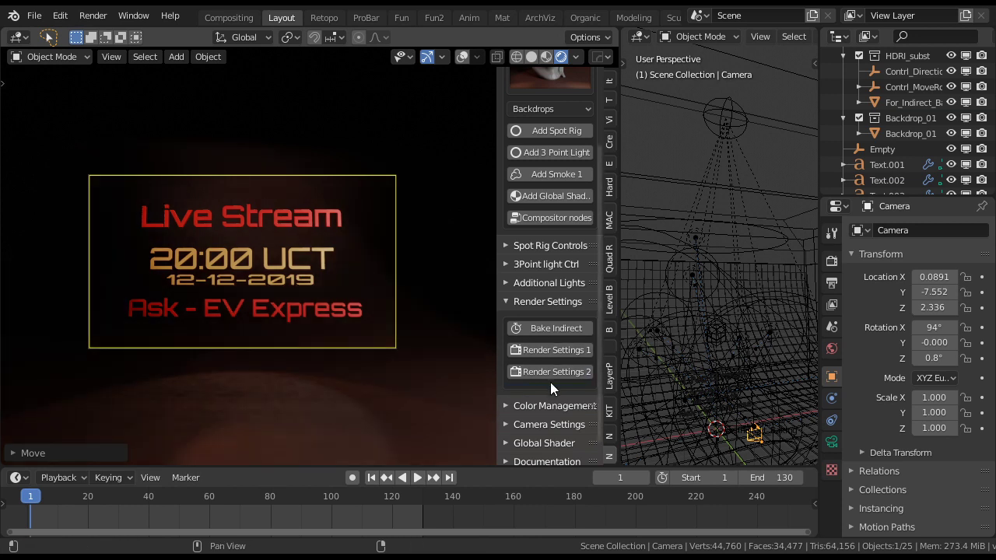
scroll(568, 260, up, 3)
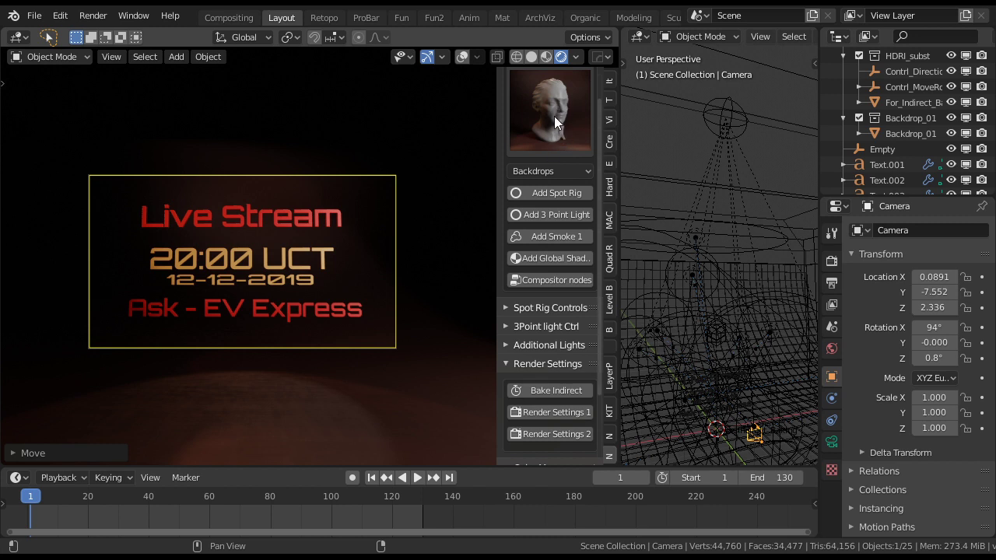
Switch the scene back to the Render Settings 1 preset and return it to Render Settings 2 for comparison
click(556, 412)
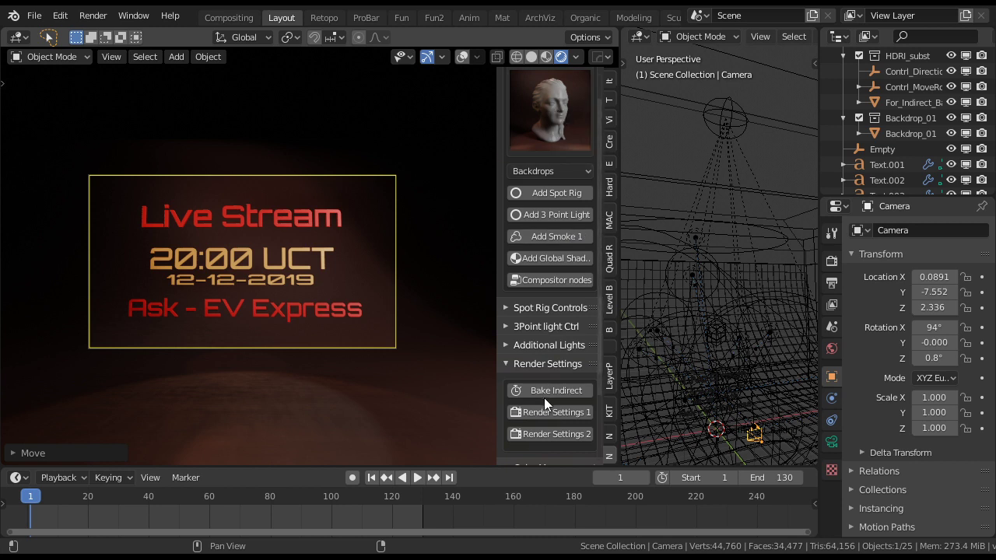
click(529, 418)
click(557, 434)
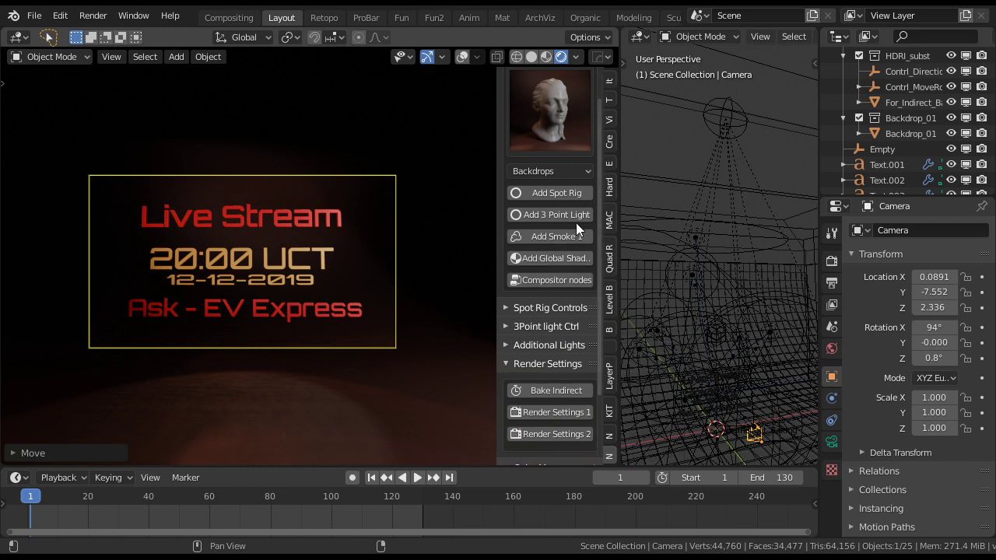
Widen the wireframe viewport and show the Spot Rig Controls with the add-to-scene options collapsed
scroll(576, 229, up, 2)
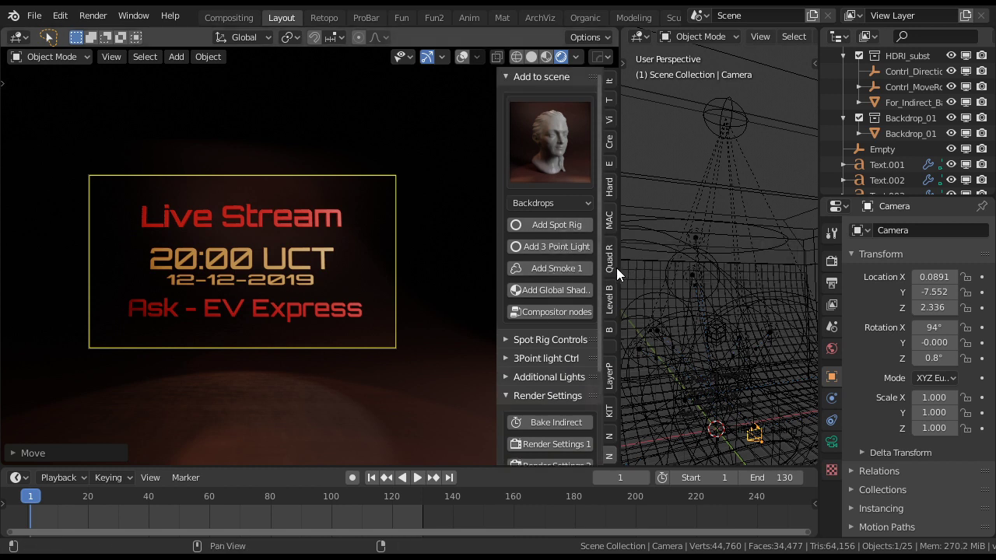
drag(620, 269, 528, 279)
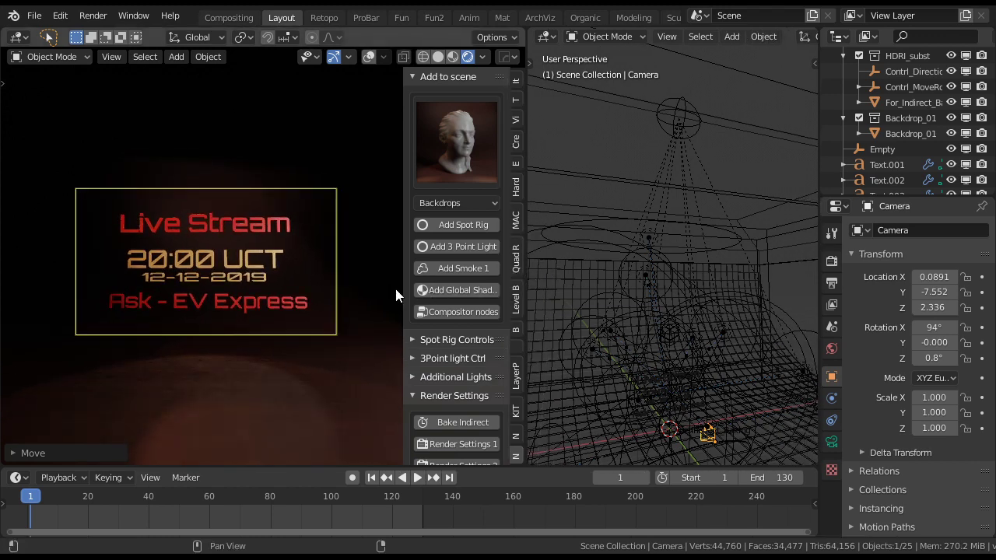
middle_drag(558, 338, 702, 308)
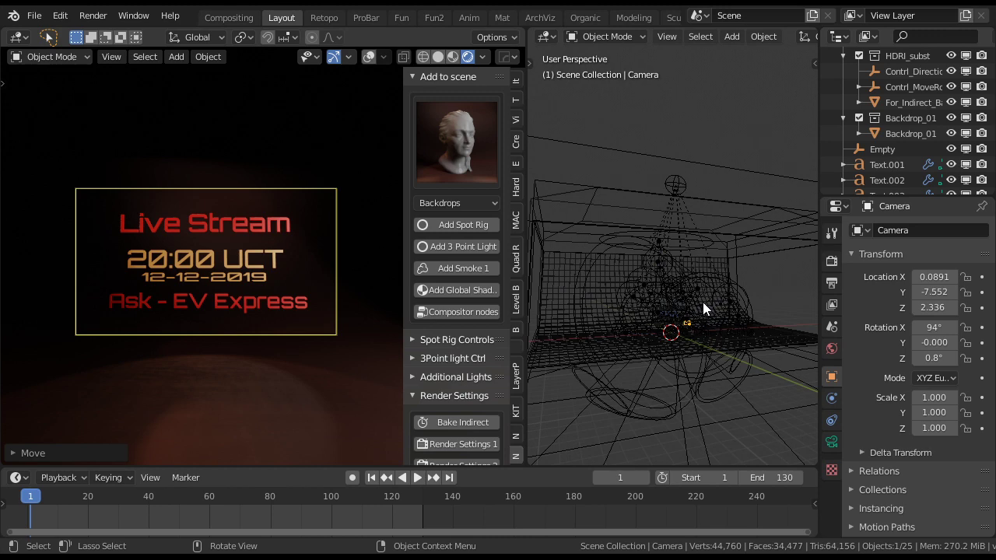
click(419, 76)
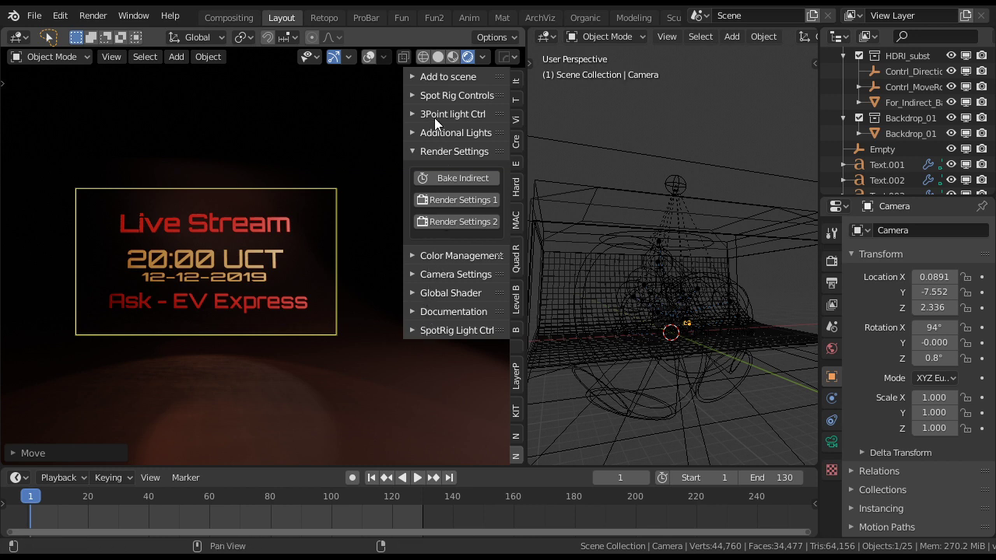
click(436, 94)
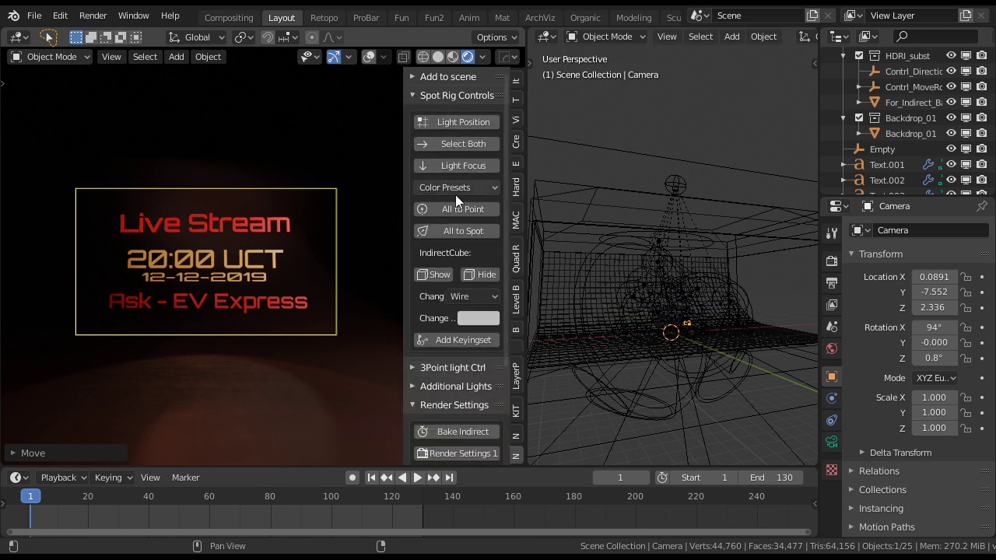
click(448, 100)
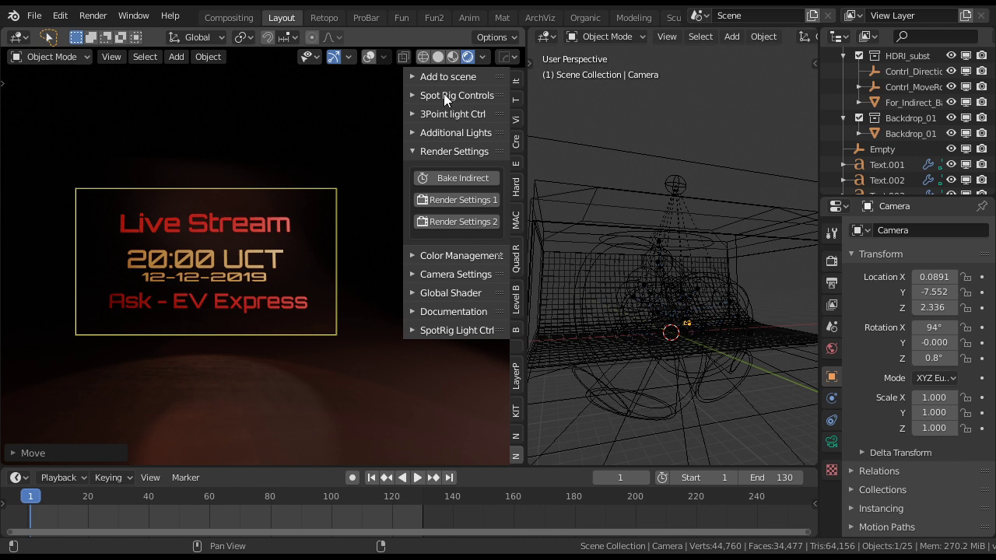
click(455, 96)
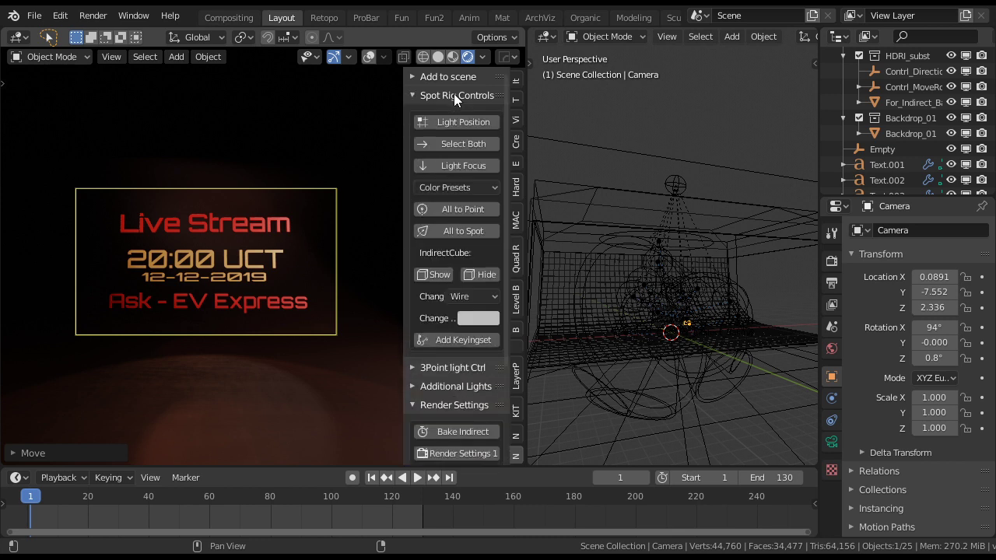
Try moving the spot rig's light position control freely, and likewise its light focus control
click(464, 143)
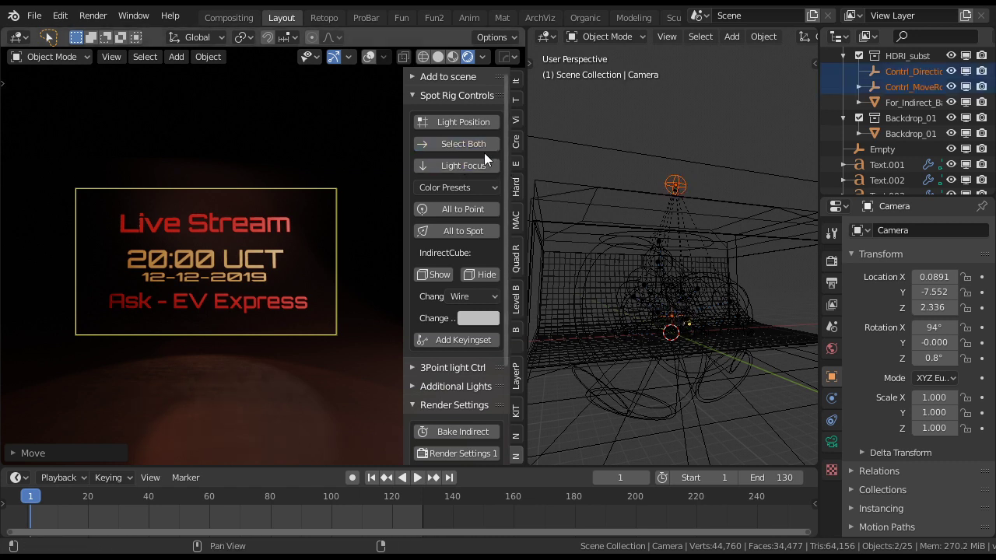
click(457, 123)
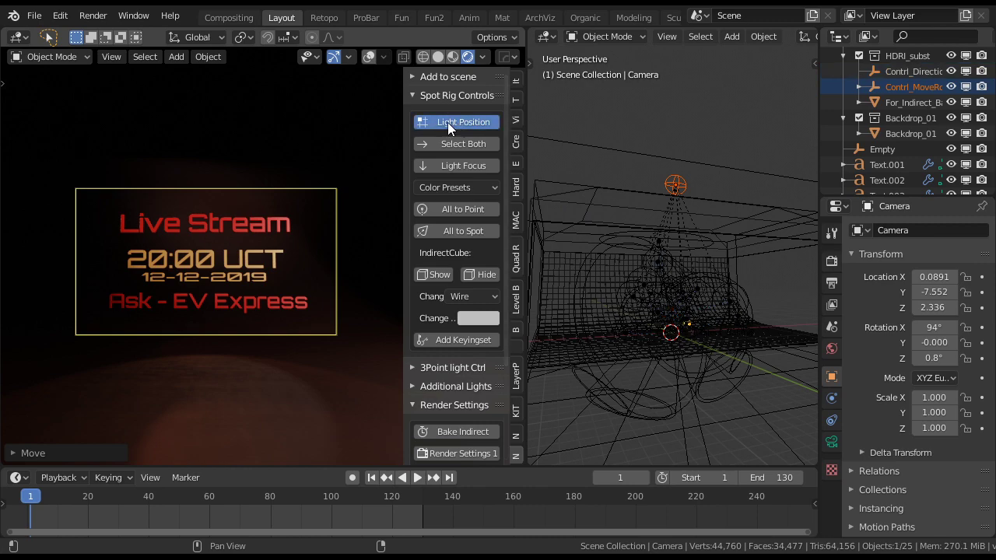
middle_drag(642, 242, 668, 276)
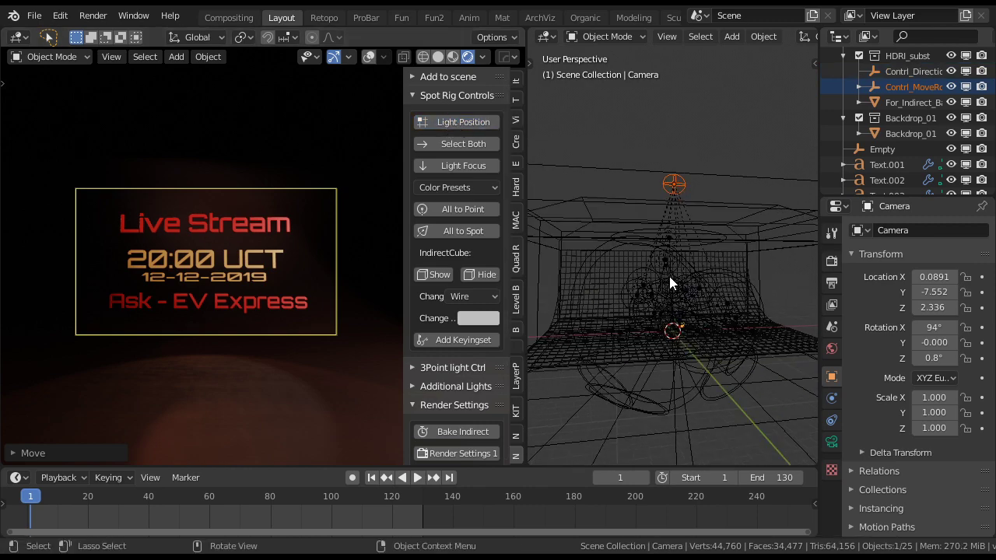
key(g)
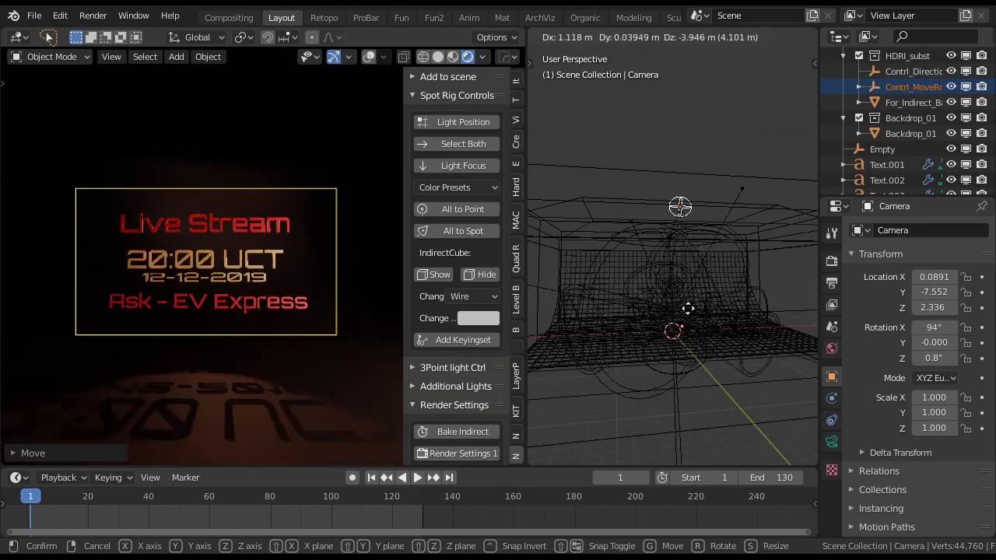
click(682, 280)
click(463, 165)
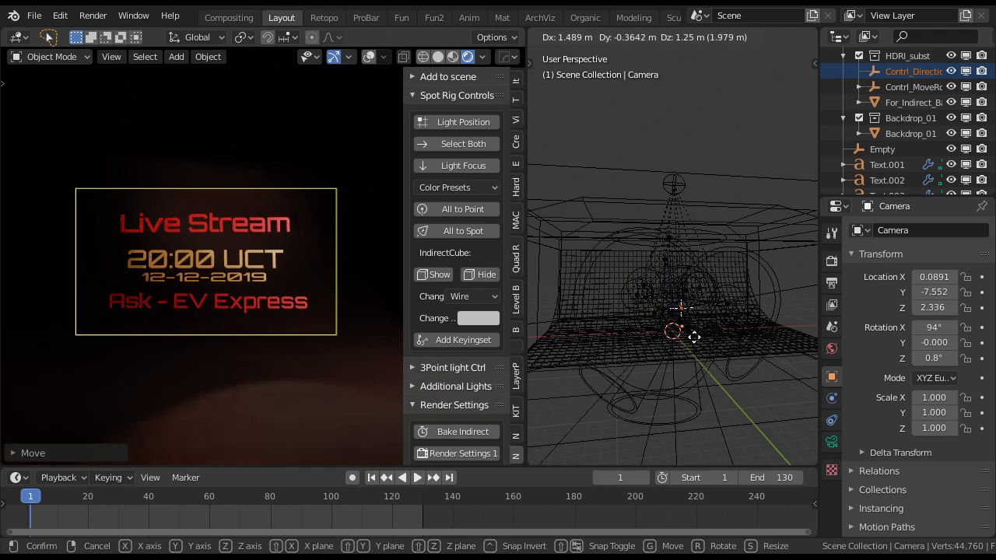
click(694, 337)
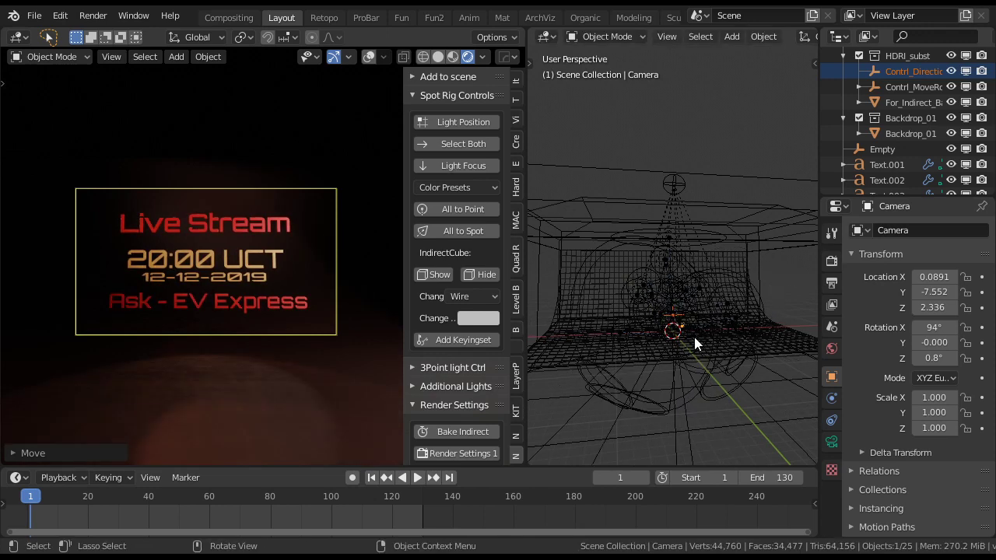
Convert all rig lights to point lights and back to spots, and try moving the light focus control along global X
click(459, 208)
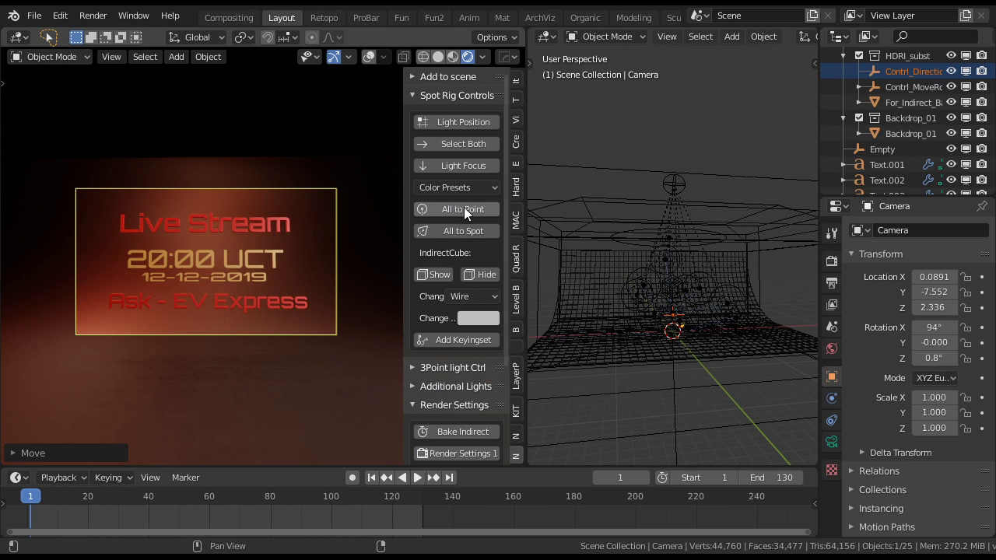
click(470, 230)
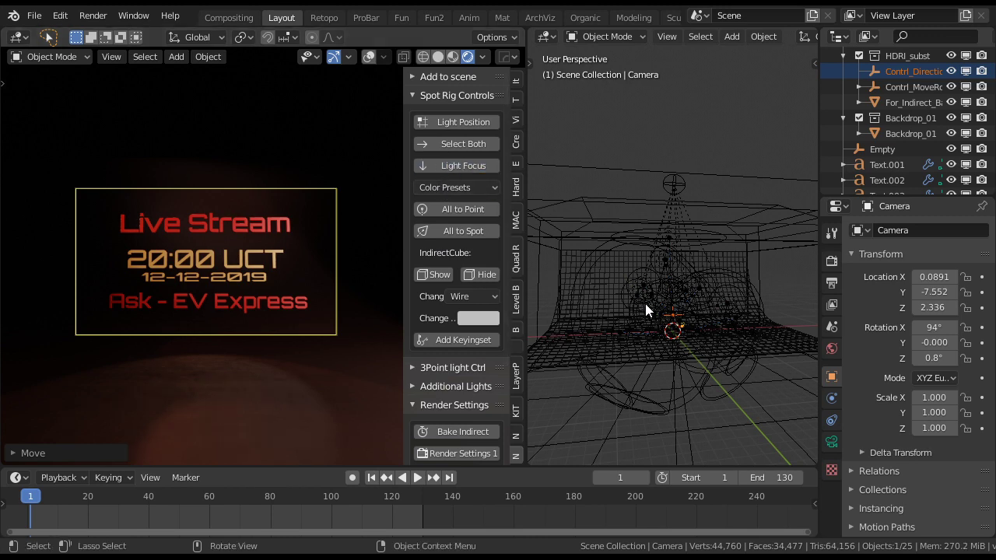
key(g)
key(x)
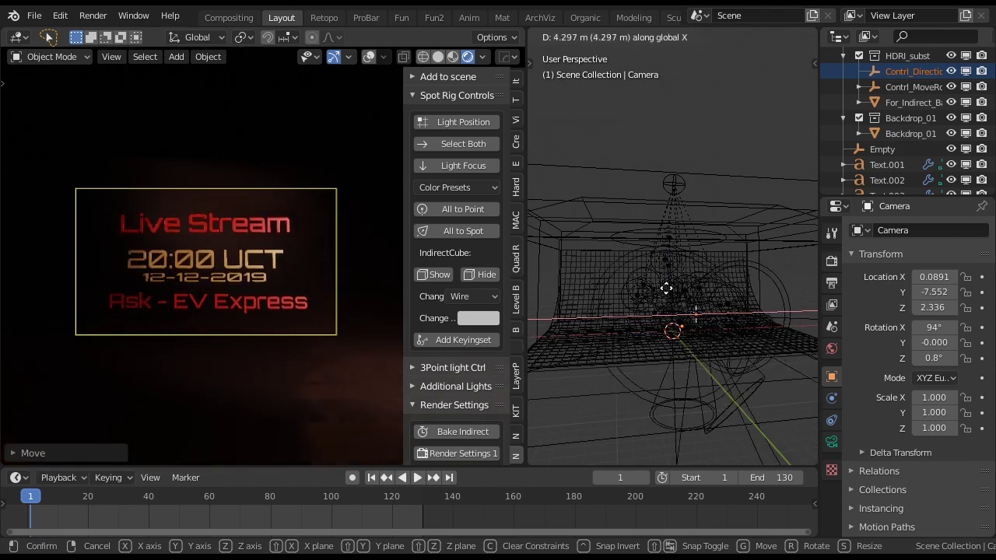
click(653, 284)
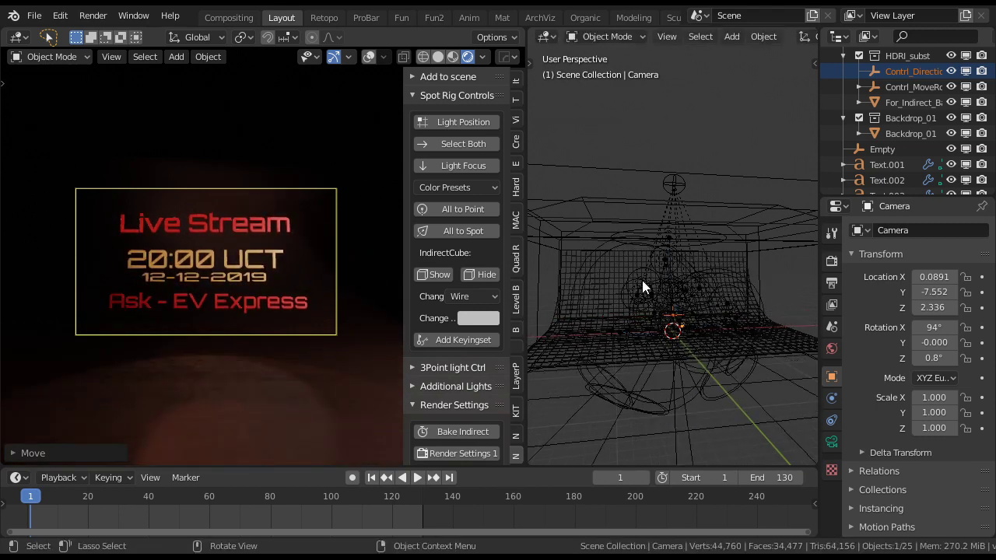
Select both spot rig controls together and try moving them along global X and along global Y
click(455, 143)
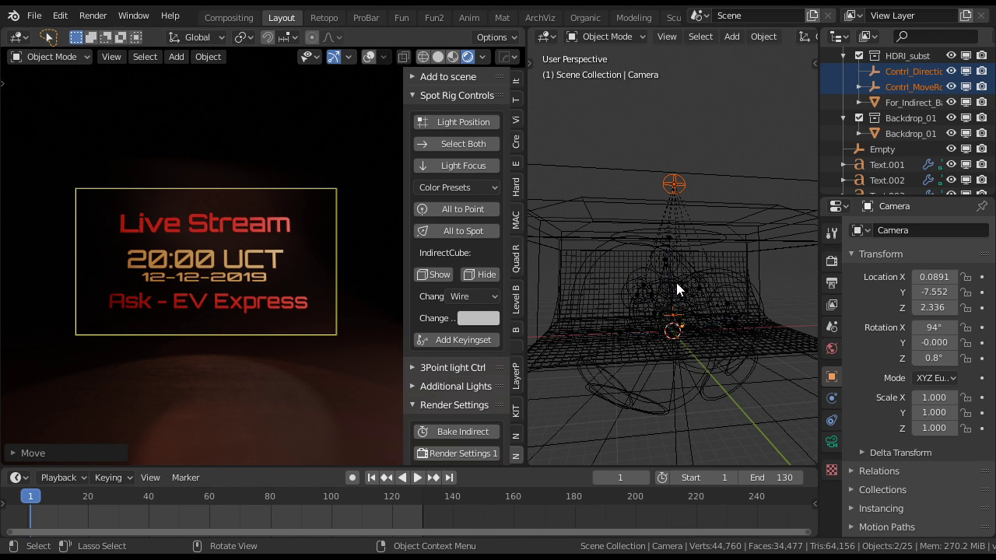
key(g)
key(x)
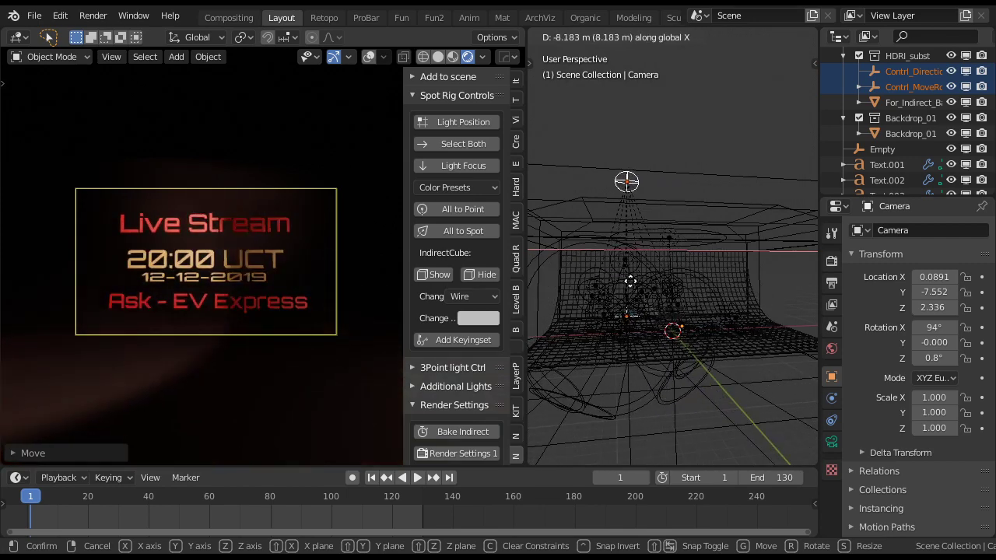
click(669, 280)
key(g)
key(y)
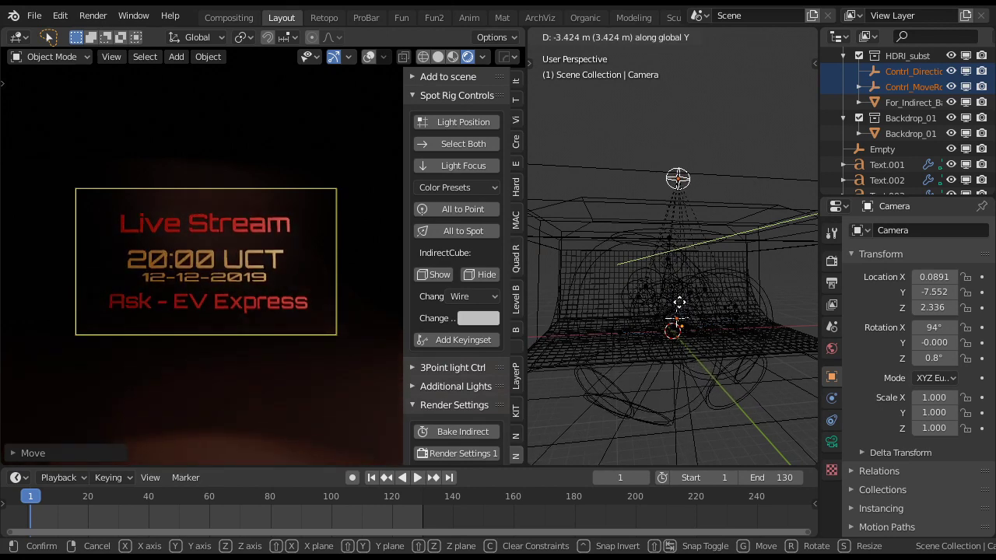
right_click(655, 255)
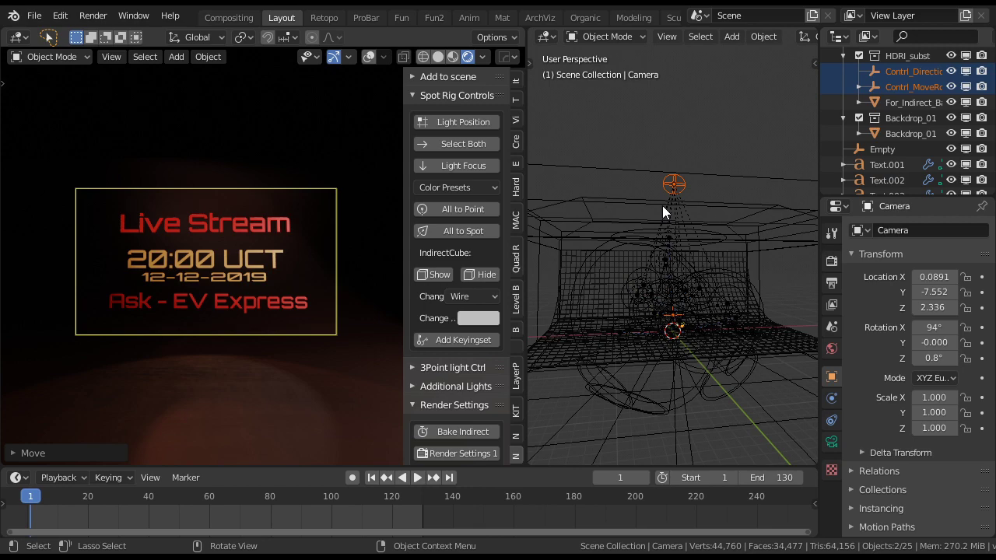
Try a trackball rotation of the light position and light focus controls together
key(r)
key(r)
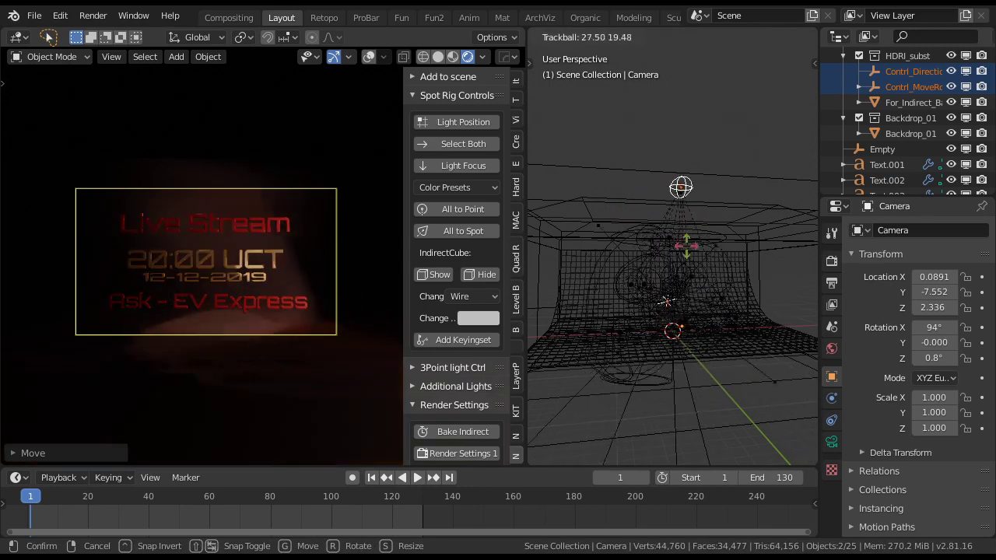
right_click(658, 194)
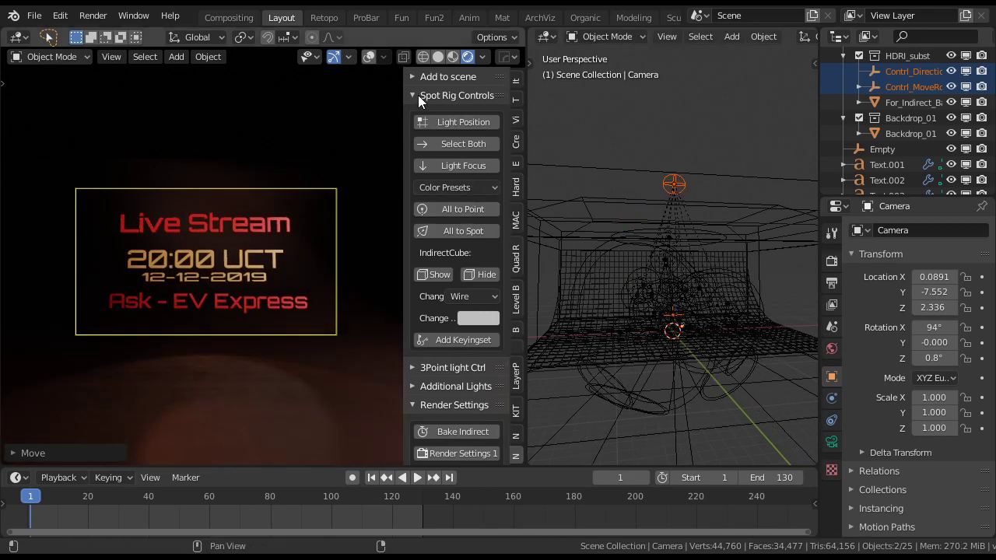
Apply the Outdoor color preset to the spot rig lights
click(442, 189)
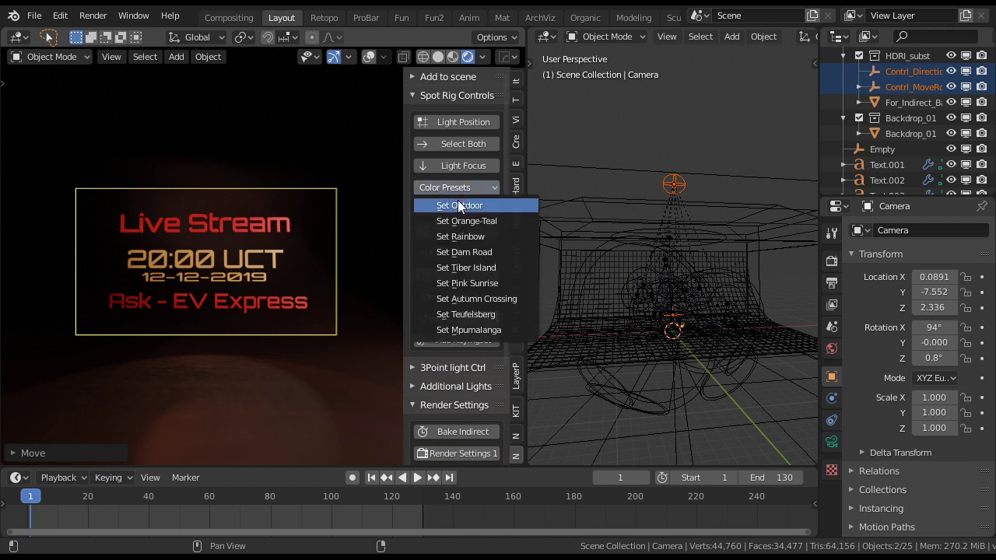
click(458, 205)
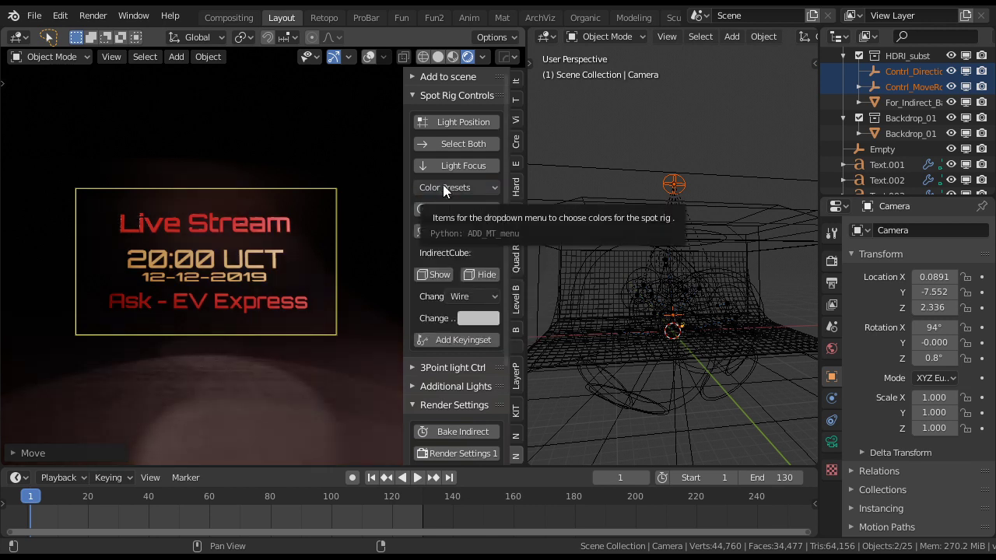
click(443, 188)
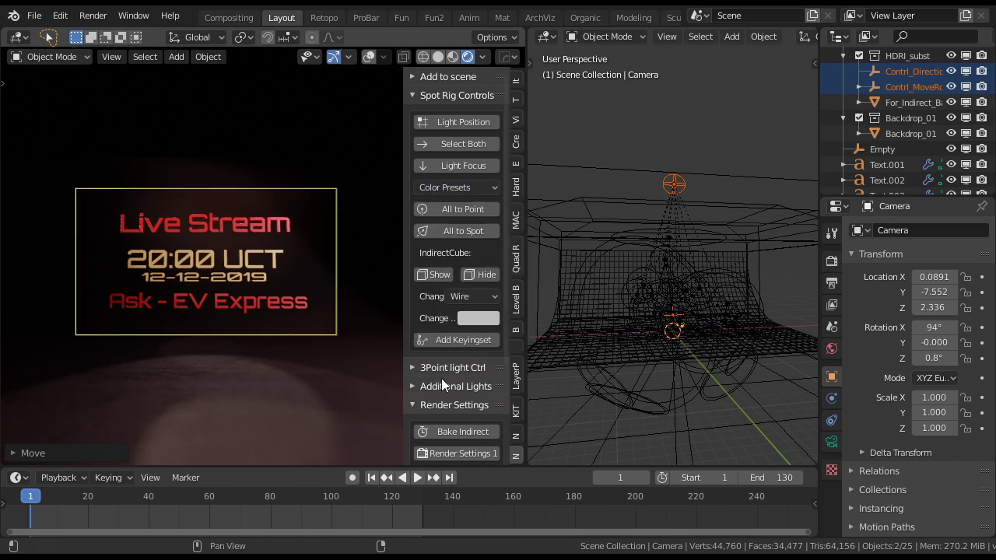
Expand the SpotRig Light Ctrl settings and review the color and energy of each rig light
scroll(440, 380, down, 4)
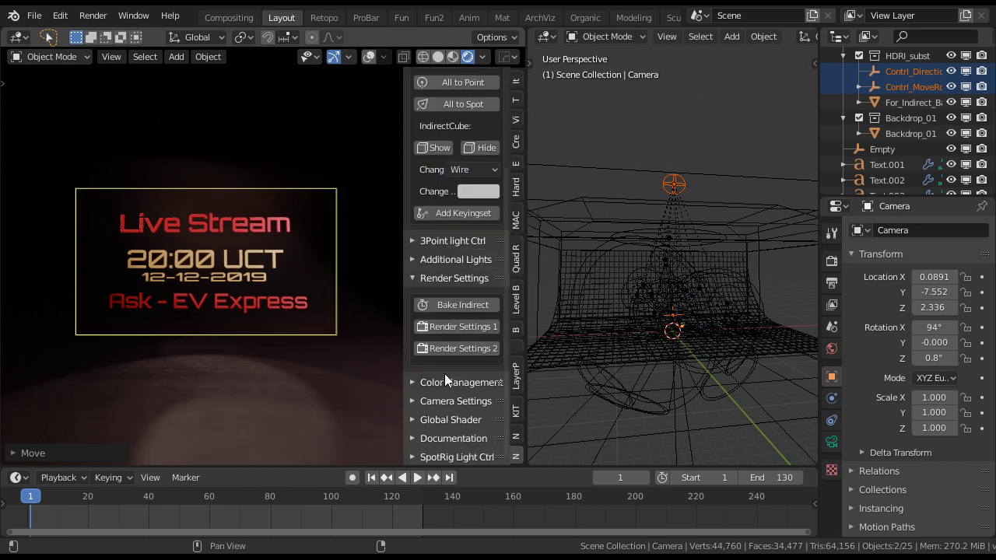
click(438, 455)
scroll(445, 389, down, 6)
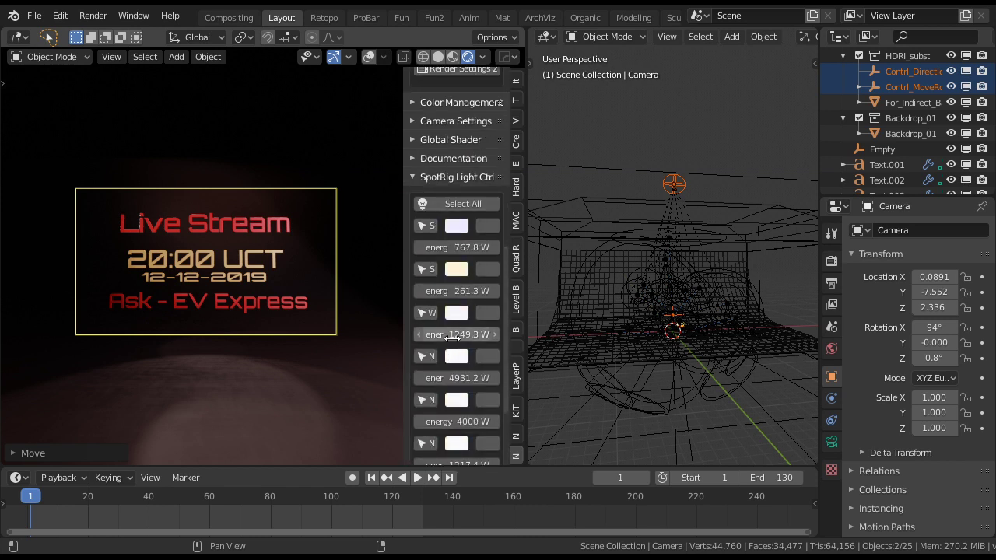
scroll(459, 389, down, 6)
scroll(465, 394, up, 15)
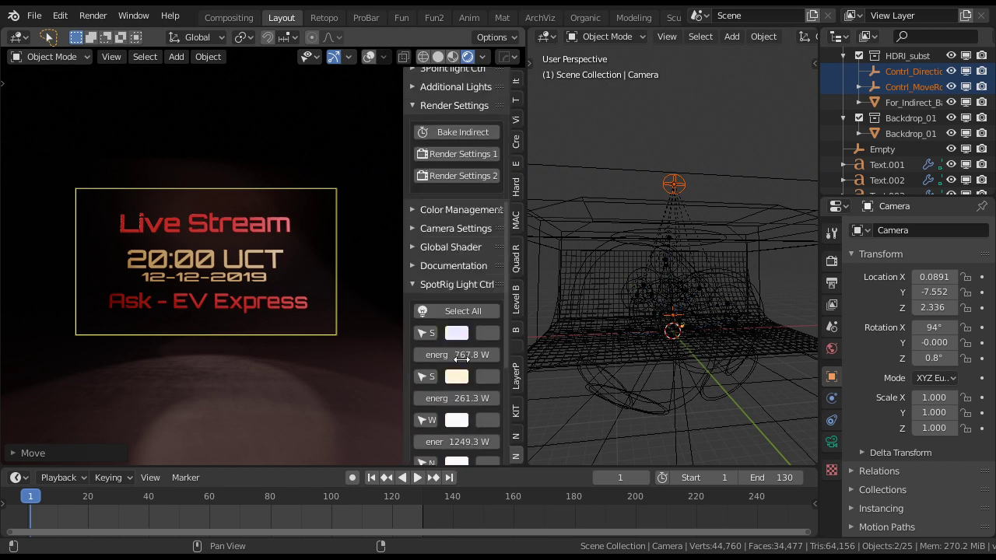
scroll(462, 315, up, 1)
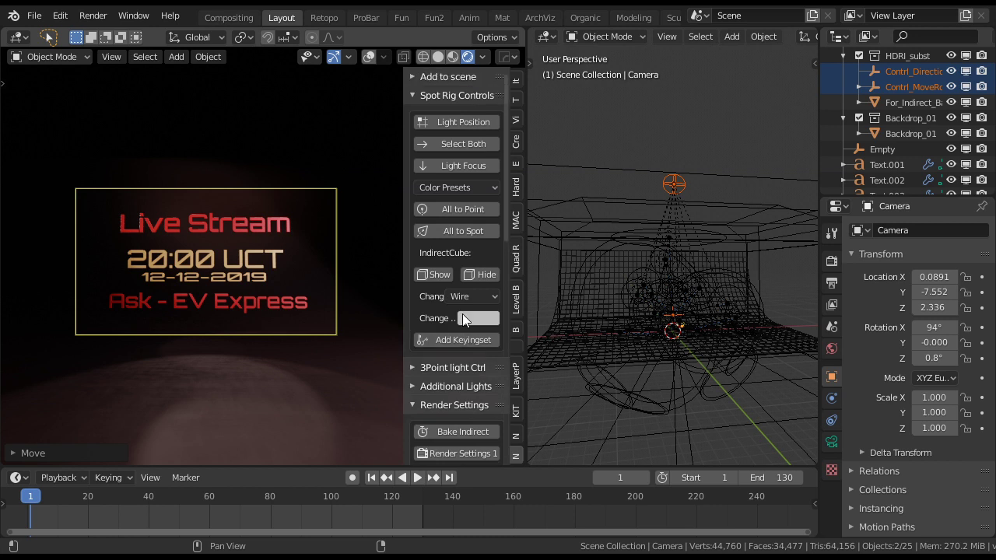
Apply the Orange-Teal color preset to the spot rig and review the individual light colors
click(454, 187)
click(454, 222)
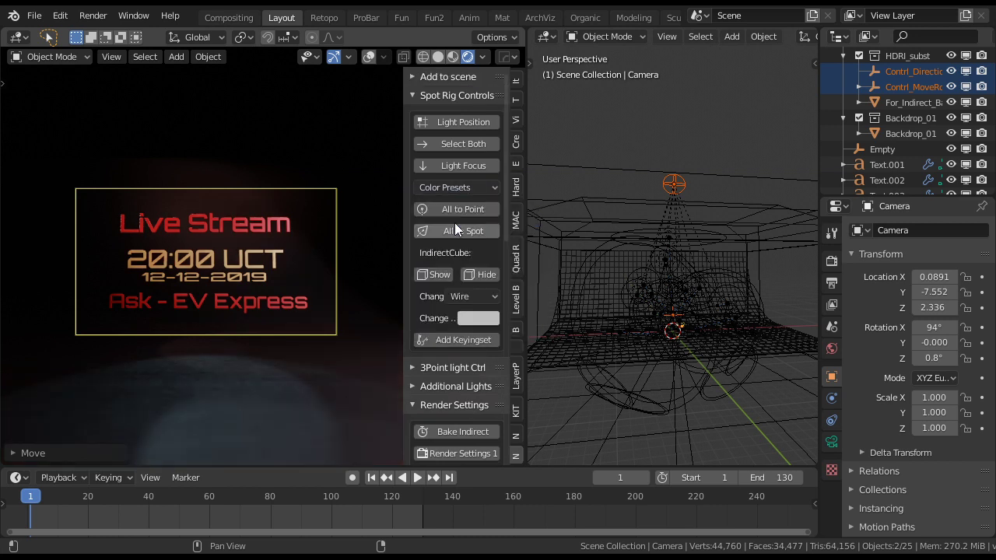
scroll(457, 238, down, 12)
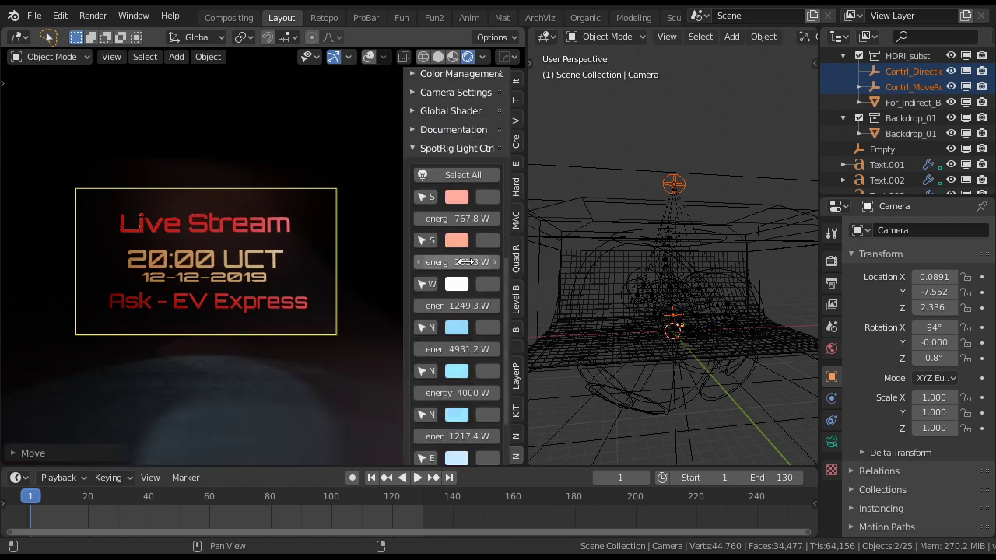
scroll(459, 238, up, 12)
scroll(460, 230, up, 1)
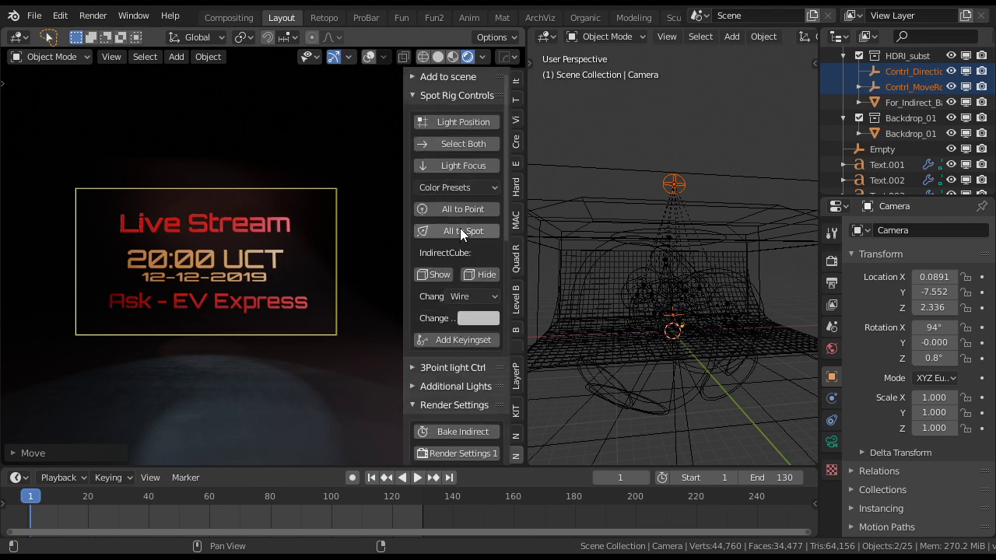
Apply the Rainbow color preset to the spot rig and check the individual light colors
click(448, 185)
click(469, 236)
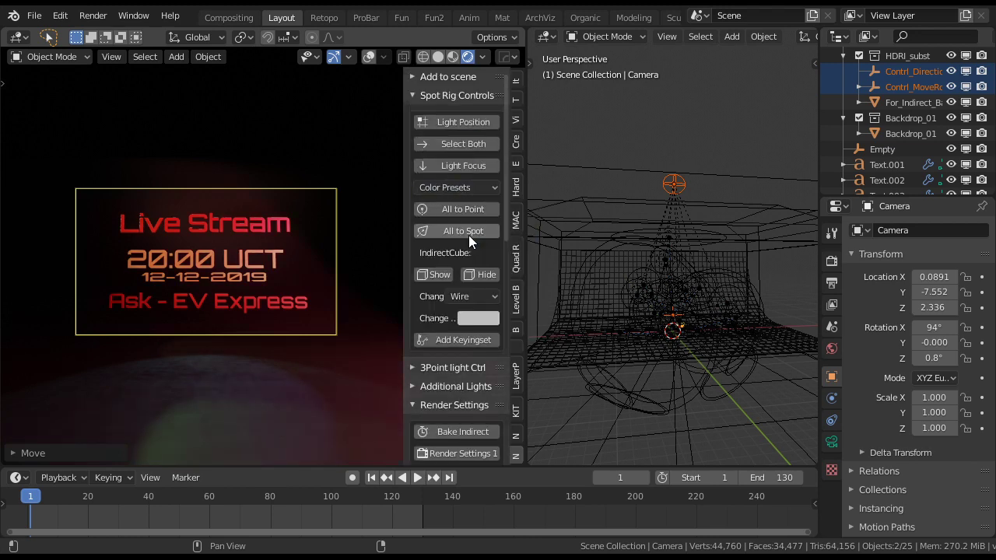
scroll(478, 294, down, 12)
scroll(478, 292, down, 3)
scroll(479, 293, up, 6)
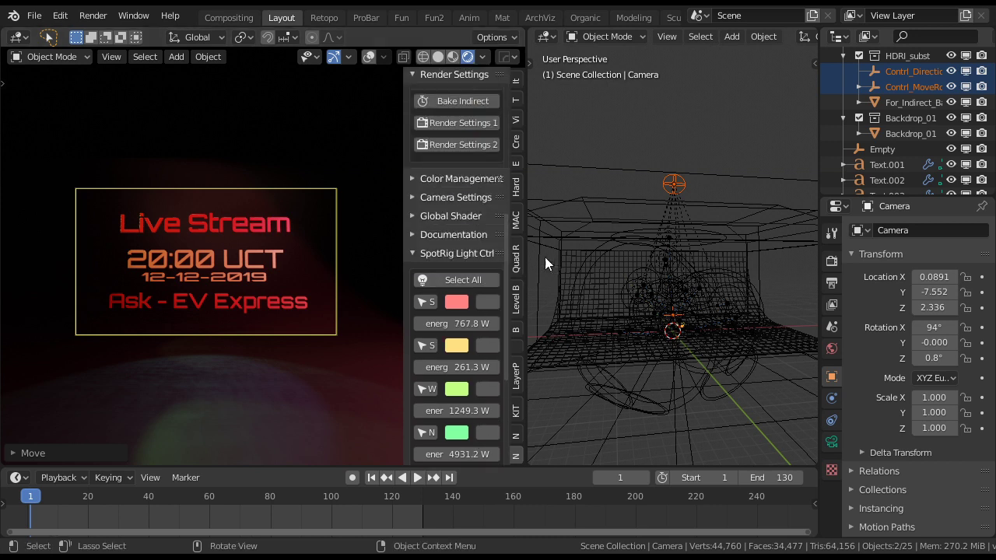
scroll(483, 233, up, 9)
scroll(482, 225, up, 2)
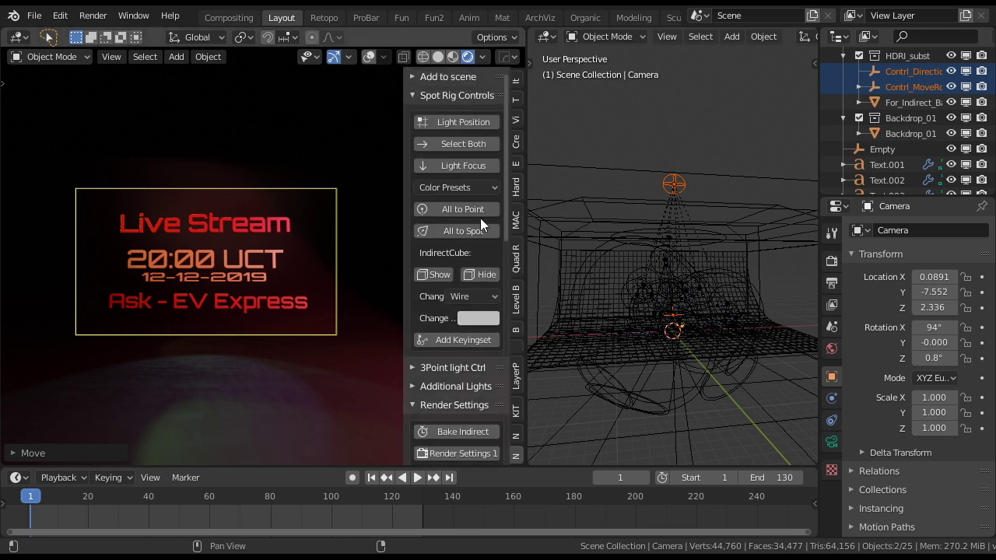
Select only the spot rig's light position control and try rotating it about global Z
click(461, 122)
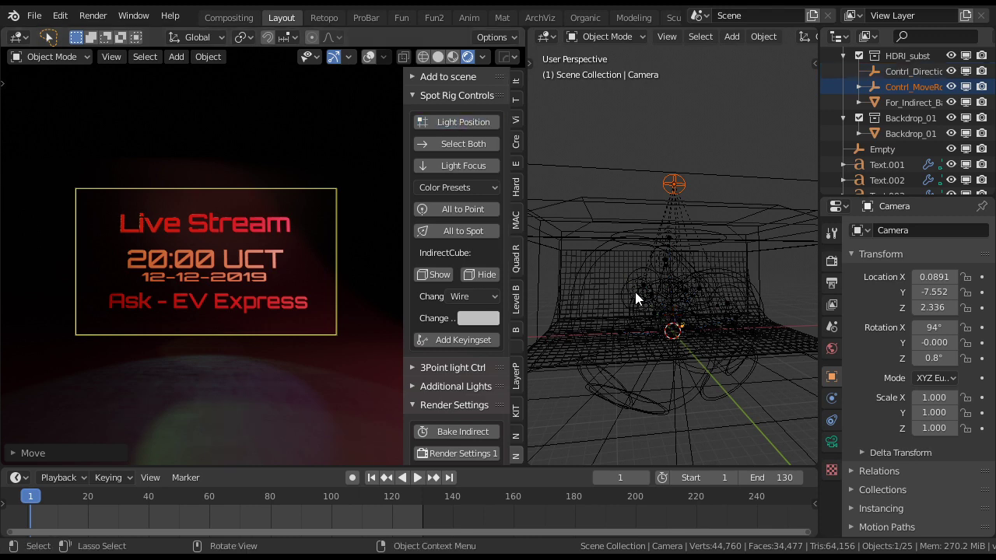
key(r)
key(z)
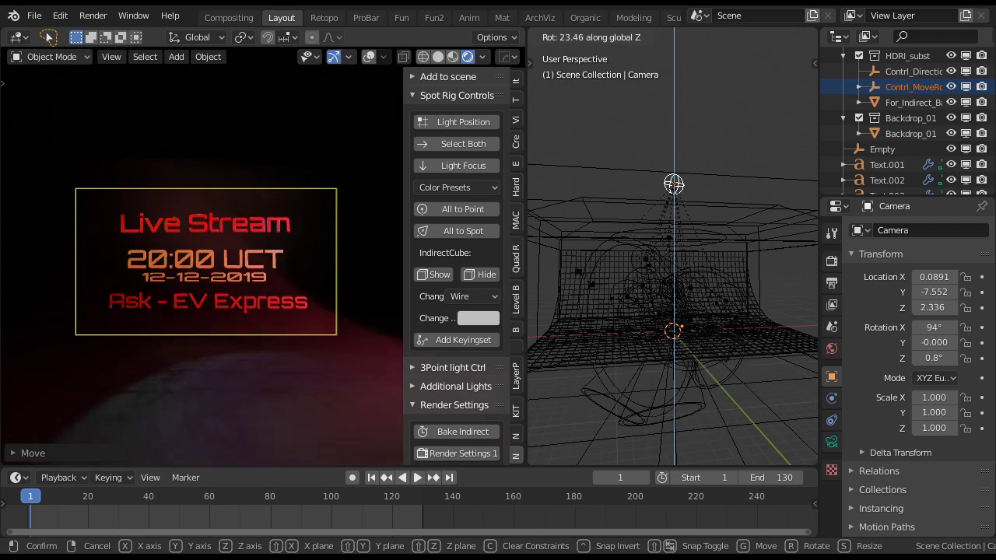
right_click(645, 296)
Try twice to rotate the light position control about its local Z axis to swing the colored lights around the text
key(r)
key(z)
key(z)
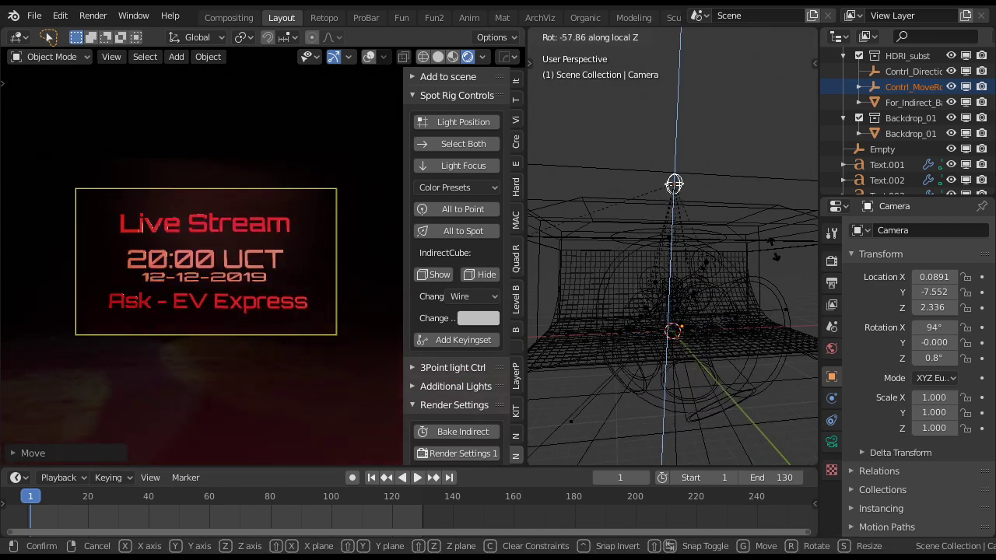
click(674, 194)
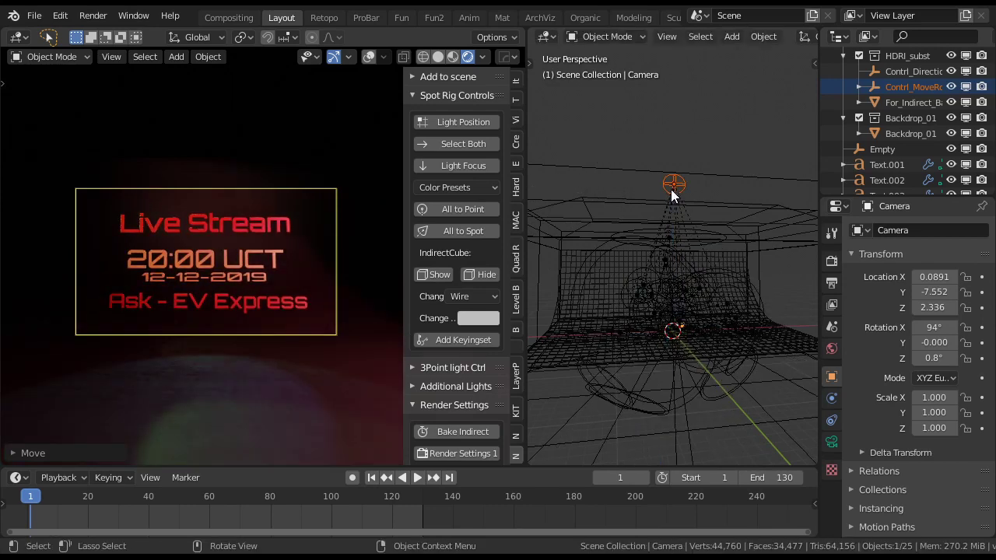
middle_drag(651, 198, 667, 306)
key(r)
key(z)
key(z)
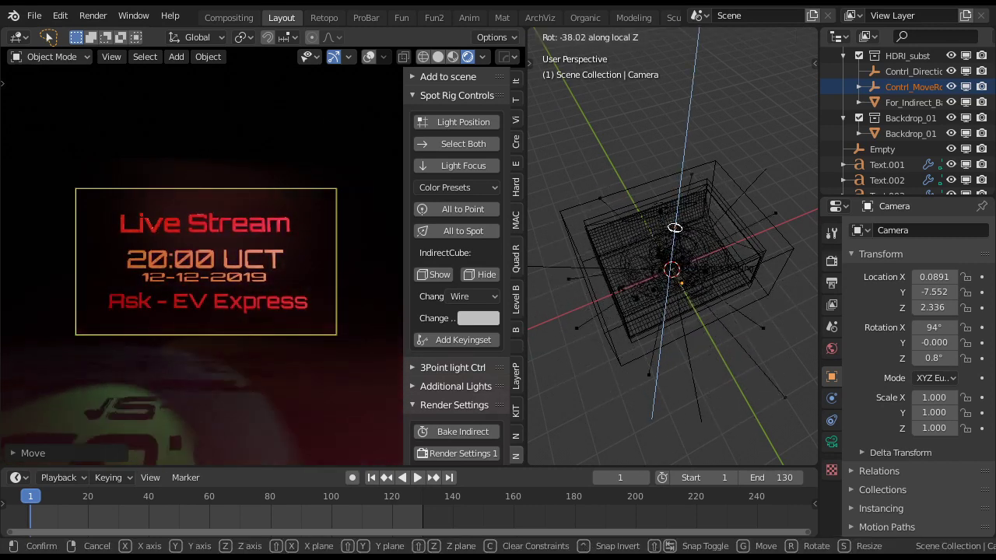
click(657, 329)
middle_drag(657, 330, 597, 234)
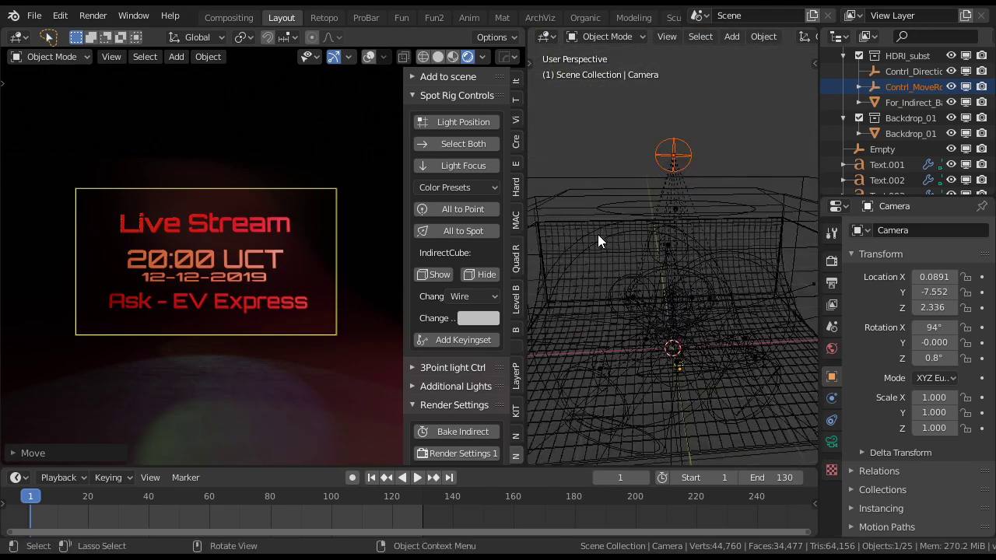
Apply the Dam Road color preset to the spot rig
click(432, 188)
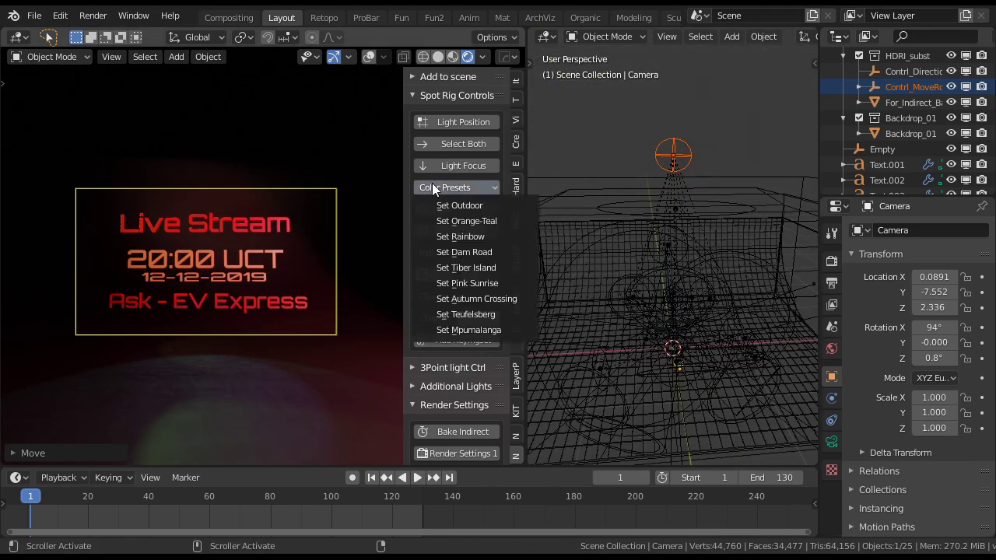
click(464, 252)
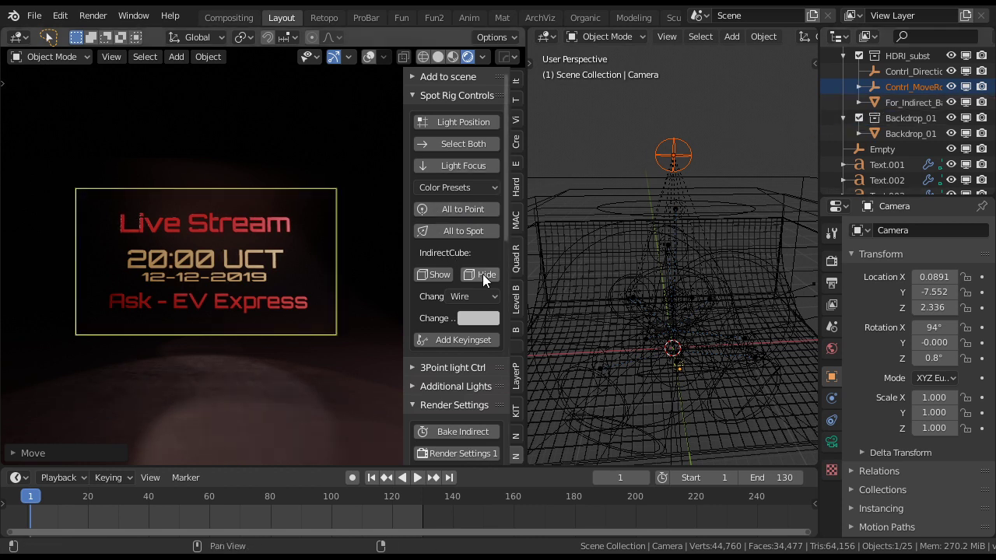
Select the For_Indirect_Baking cube surrounding the backdrop and inspect it from several angles
middle_drag(586, 216, 630, 200)
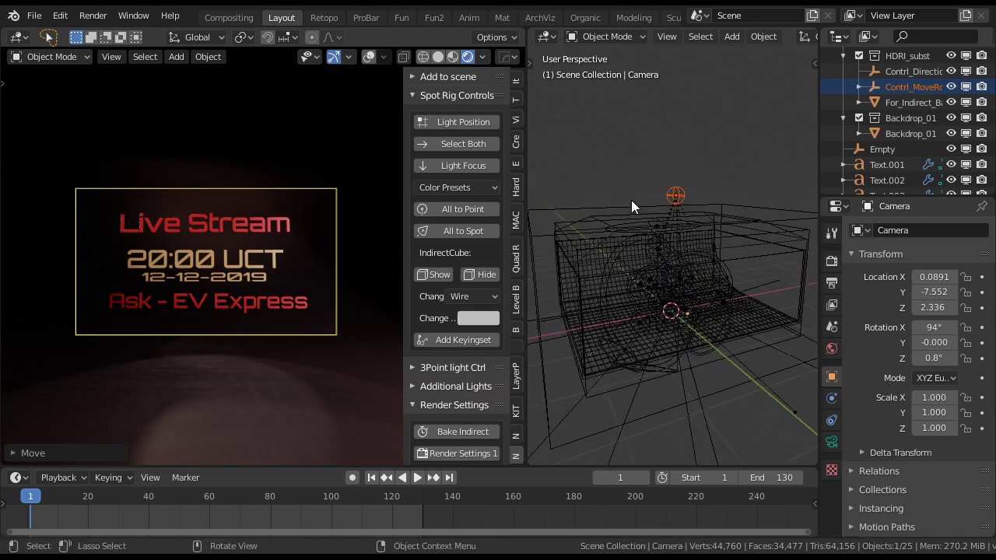
click(595, 214)
middle_drag(648, 222, 662, 238)
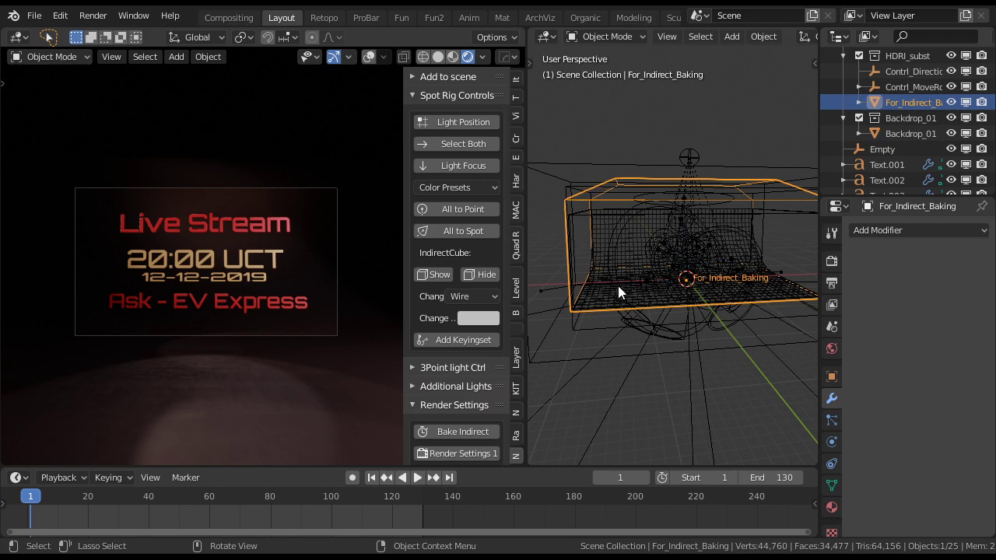
middle_drag(637, 263, 680, 252)
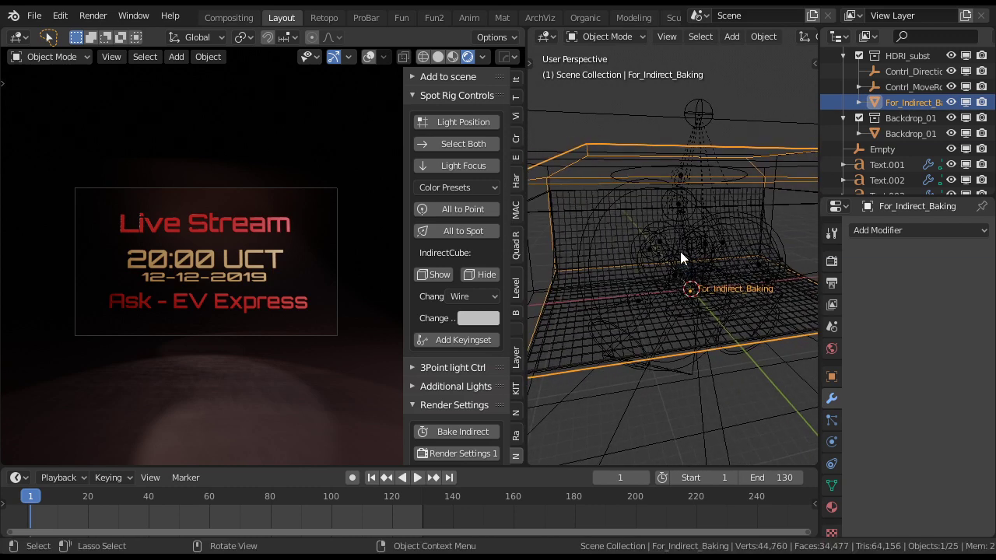
middle_drag(613, 146, 687, 225)
middle_drag(638, 186, 701, 213)
mouse_move(677, 212)
middle_down()
mouse_move(700, 211)
mouse_move(677, 207)
middle_up()
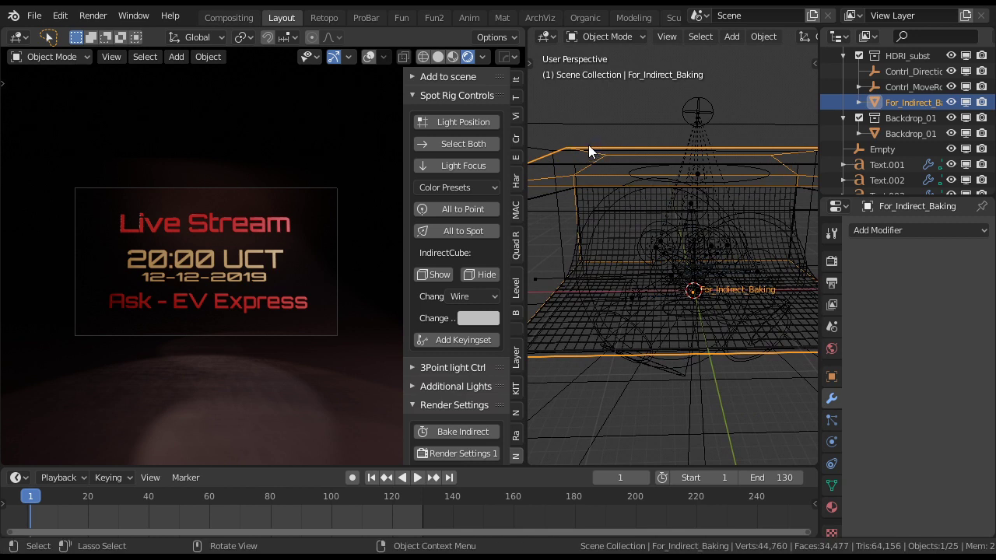
Convert all spot rig lights to point lights and bake the indirect lighting
click(456, 210)
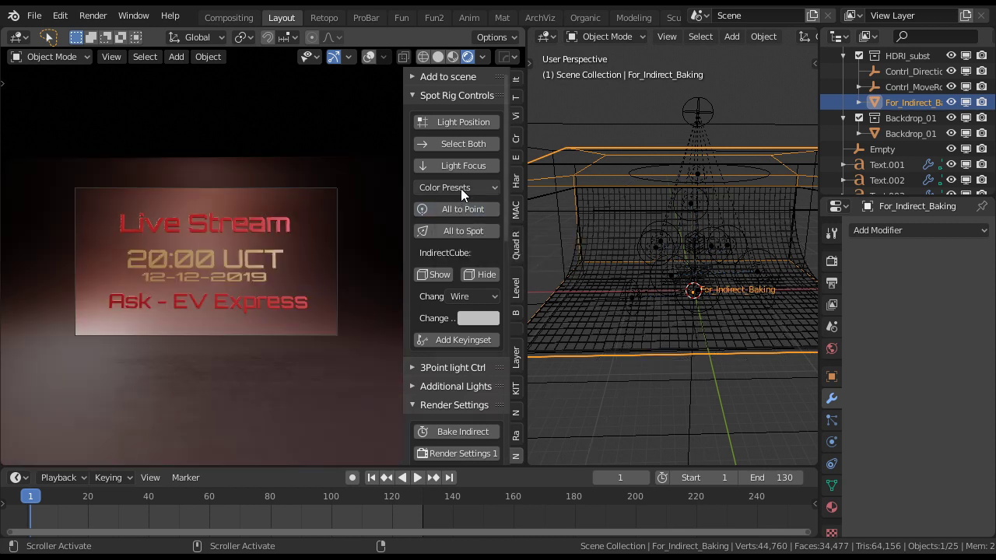
scroll(474, 352, down, 2)
click(458, 368)
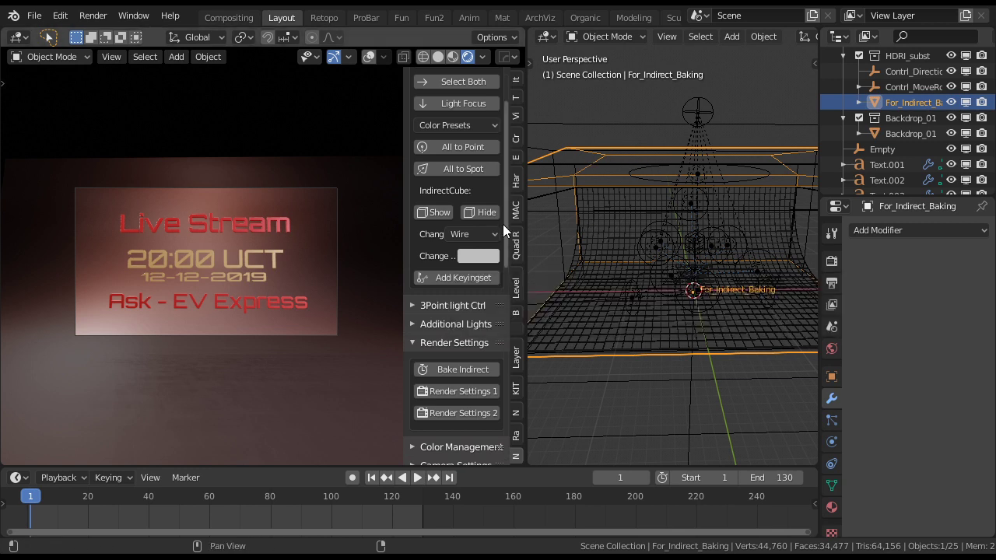
Set the indirect cube's color to a saturated green and bake the indirect lighting with it
click(475, 257)
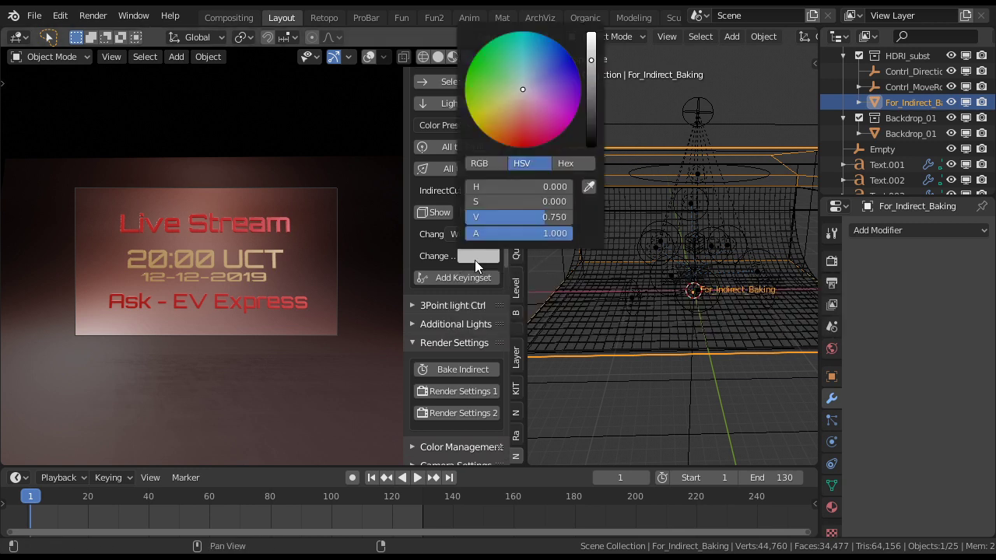
drag(499, 71, 486, 59)
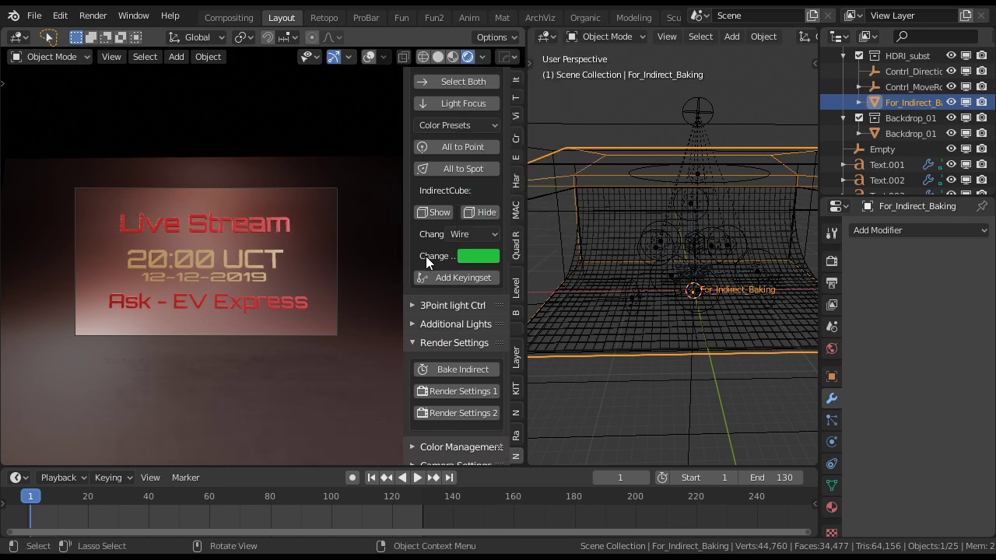
click(467, 369)
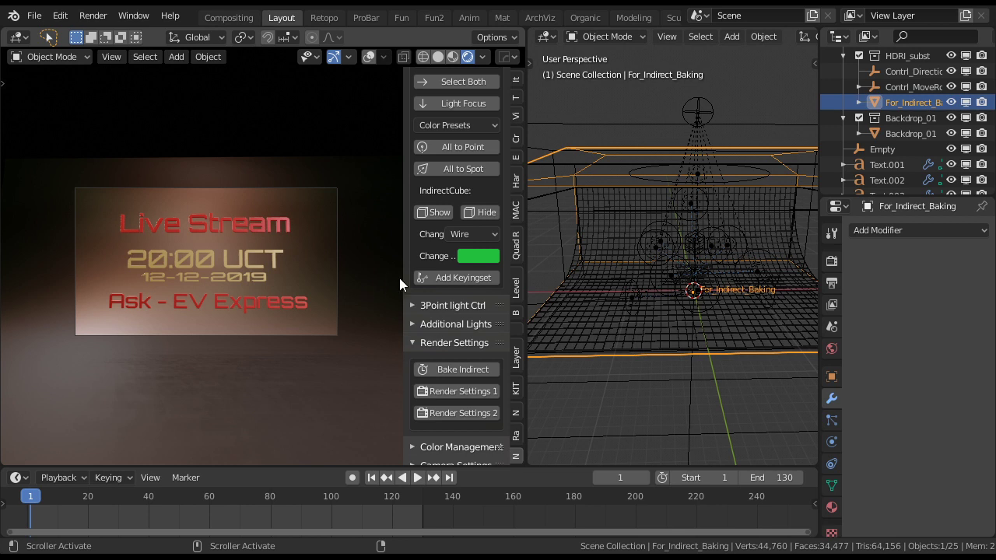
Return the indirect cube's color to a near-neutral light grey with hue 0.125 and saturation 0.019, and fine-tune its brightness
click(474, 255)
drag(485, 59, 521, 90)
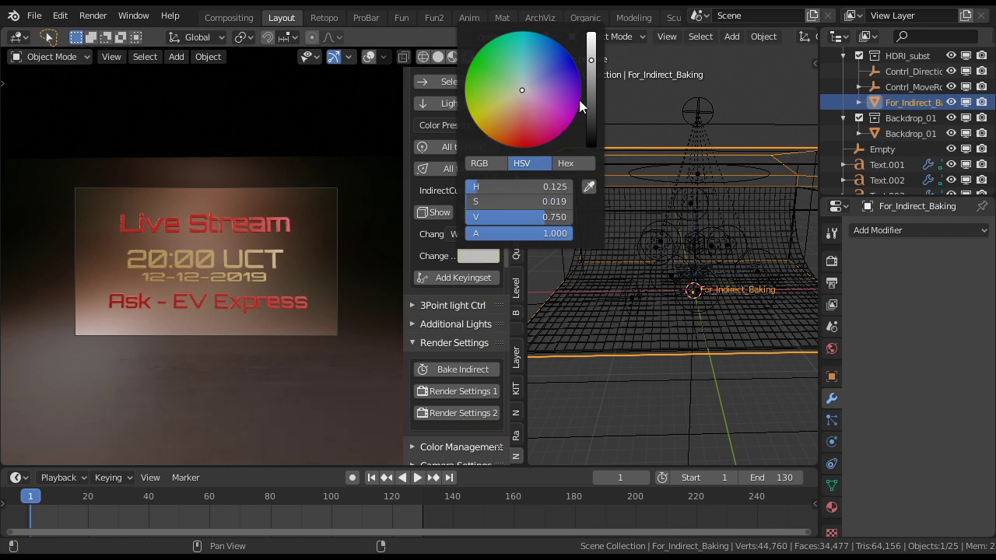
mouse_move(588, 77)
mouse_down()
mouse_move(591, 35)
mouse_move(591, 60)
mouse_up()
drag(591, 62, 592, 63)
mouse_move(591, 63)
mouse_down()
mouse_move(591, 75)
mouse_move(591, 59)
mouse_up()
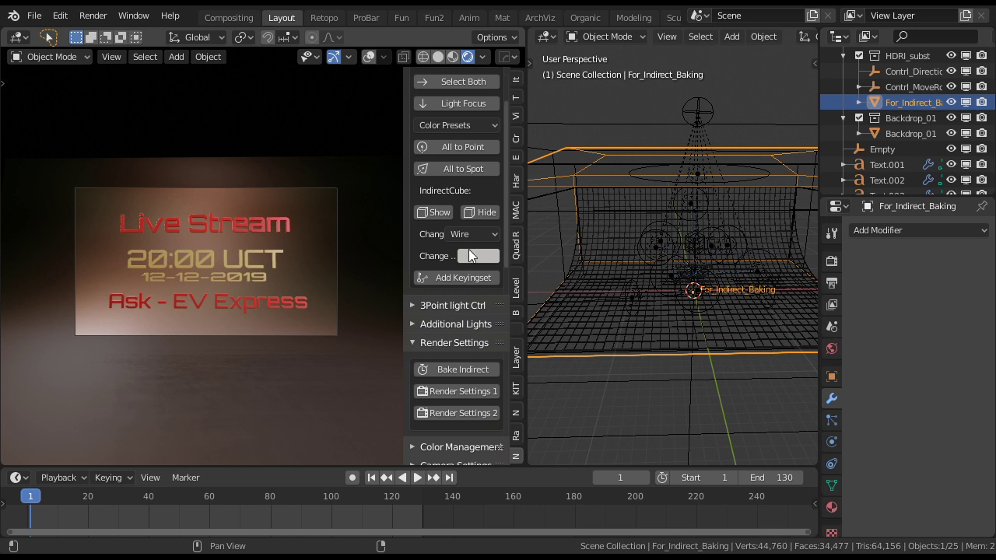
Select both spot rig controls and try moving them together beside the text
scroll(471, 215, up, 2)
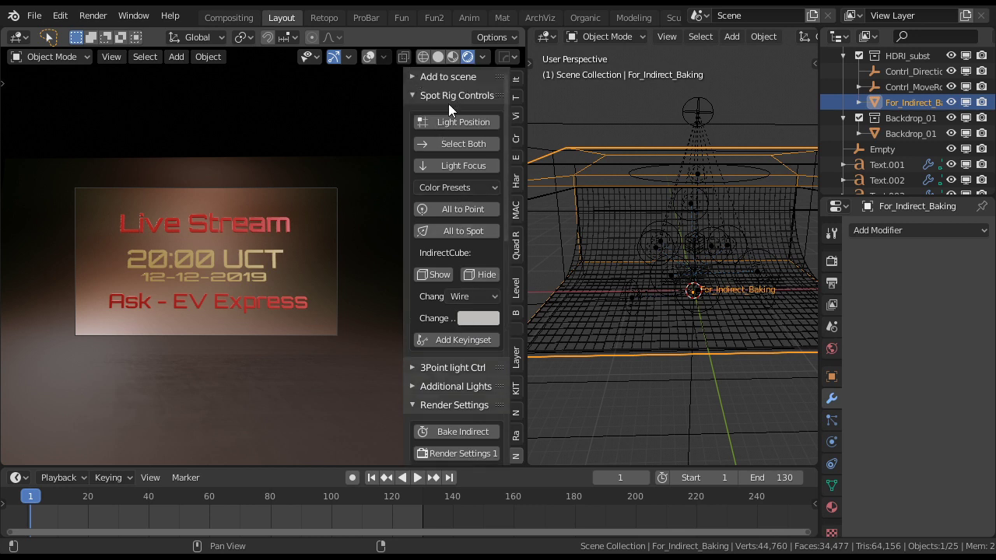
click(421, 94)
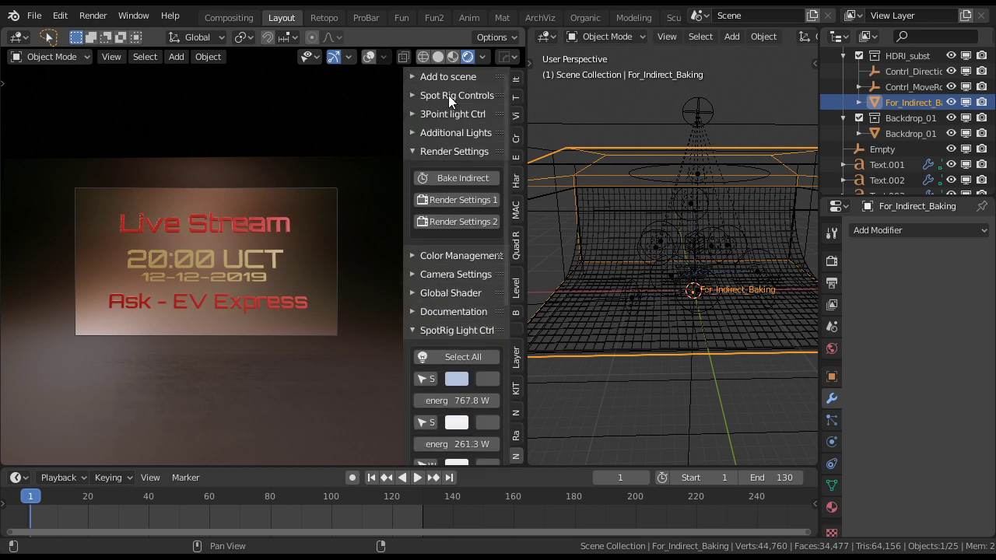
click(448, 95)
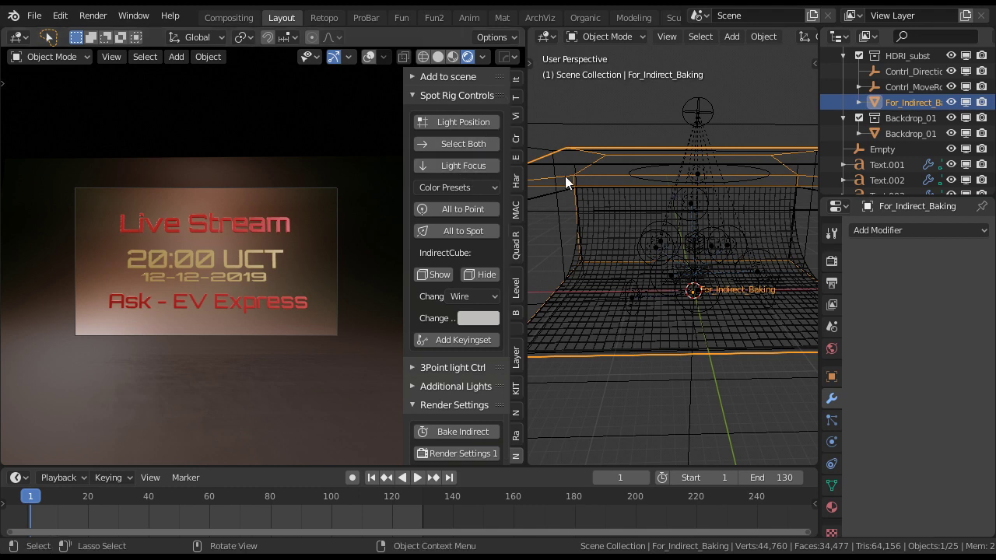
click(441, 144)
key(g)
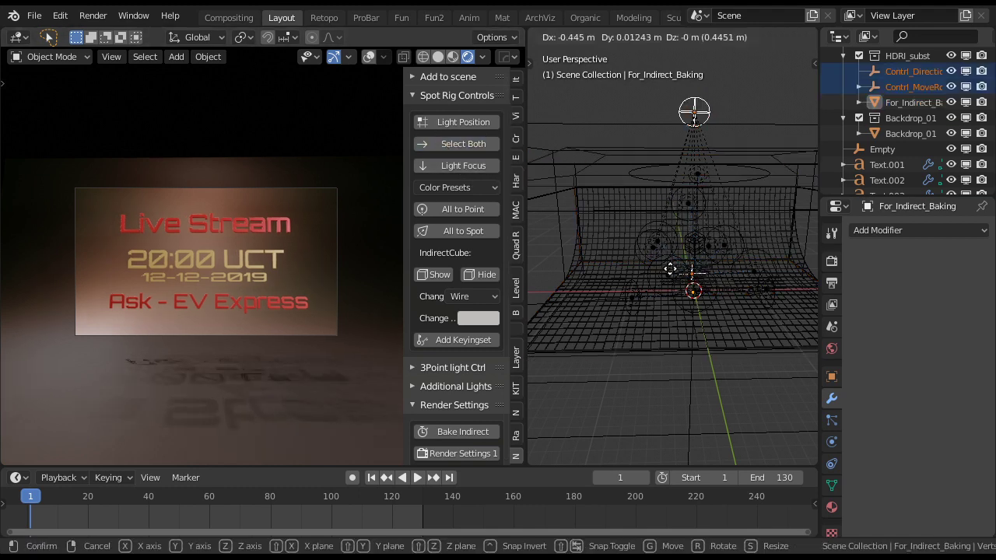
click(672, 270)
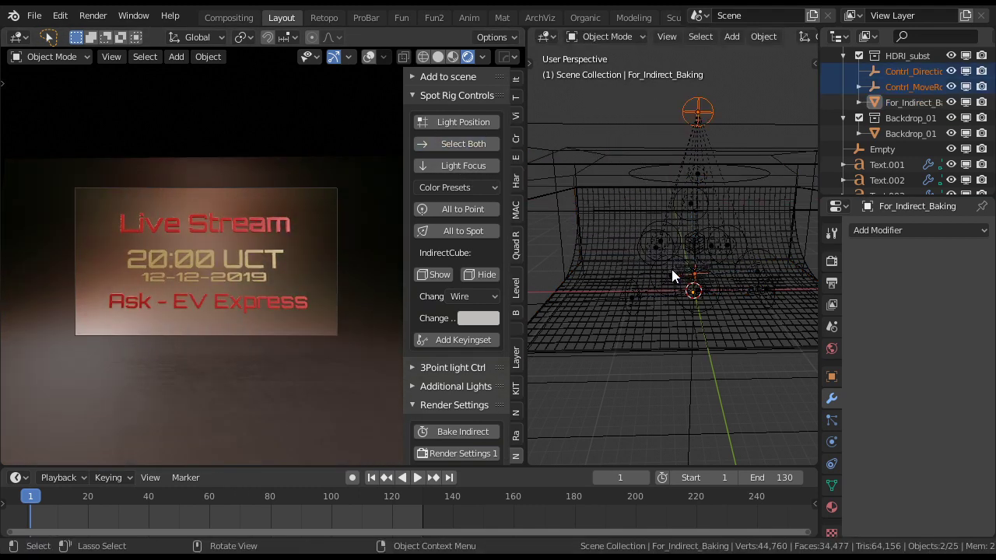
Apply the Dam Road color preset, replace it with Pink Sunrise, and switch all rig lights to spot and back to point
click(445, 191)
click(471, 257)
click(457, 188)
click(477, 287)
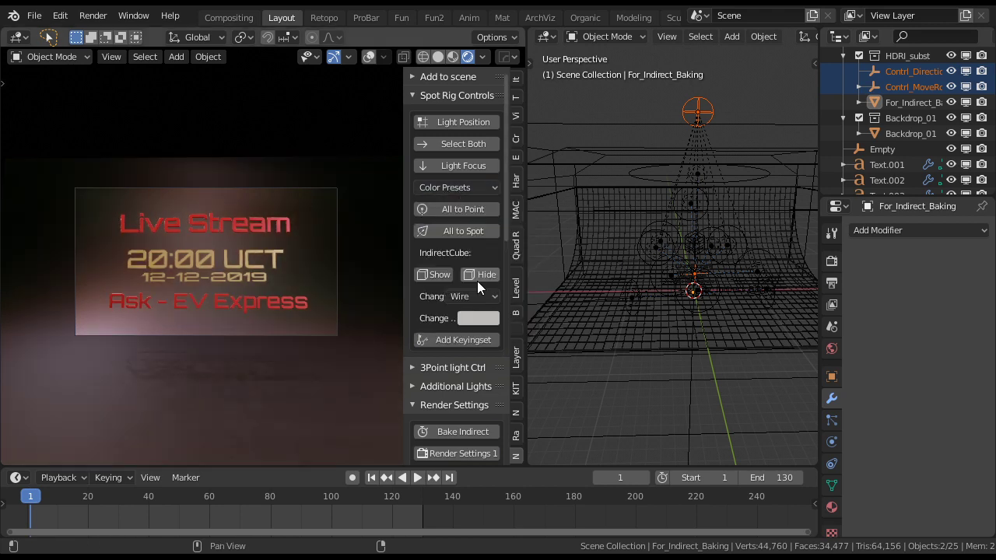
click(447, 231)
click(458, 212)
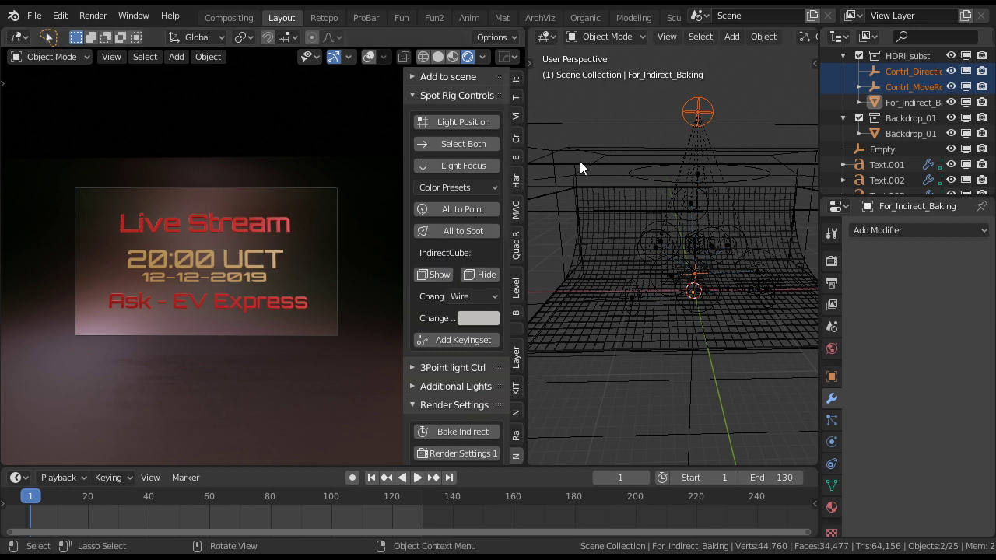
Show the indirect cube and change its display type to Textured in the rendered view
middle_drag(307, 270, 186, 279)
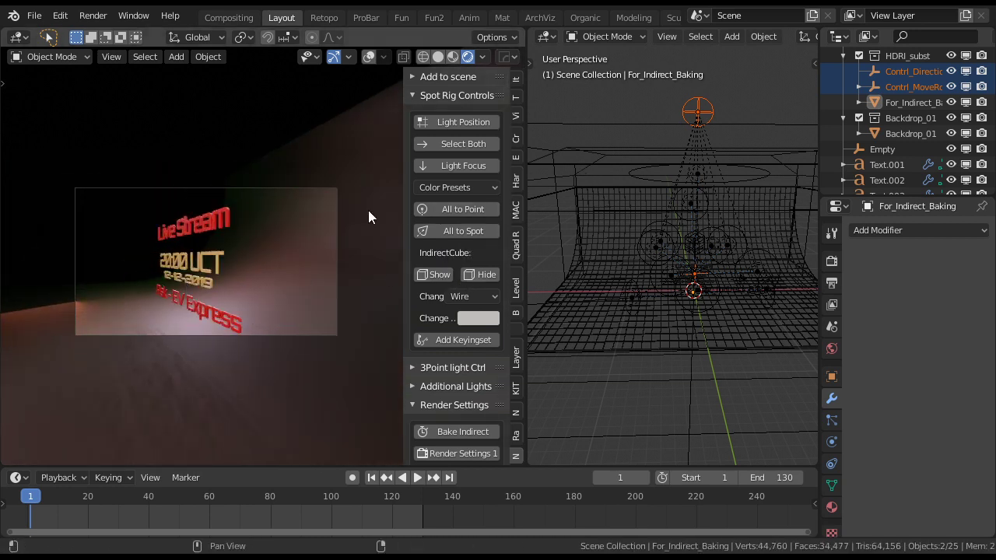
click(435, 274)
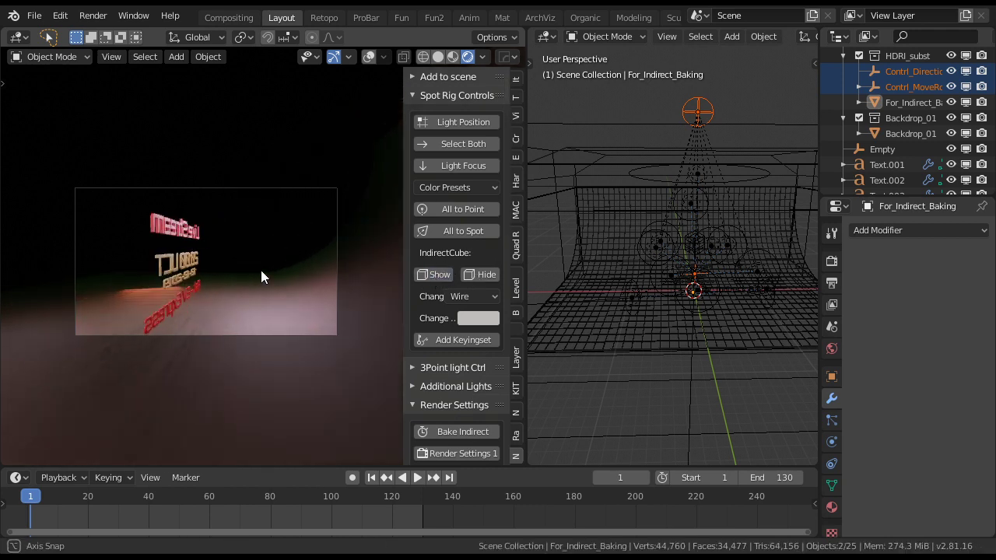
middle_drag(265, 272, 235, 272)
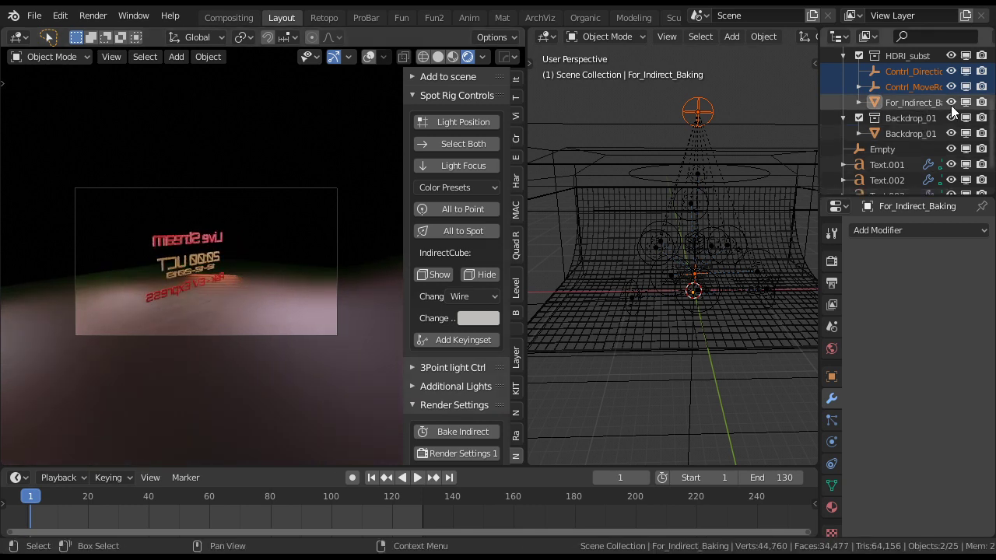
middle_drag(362, 235, 337, 221)
scroll(271, 259, down, 3)
scroll(277, 248, up, 2)
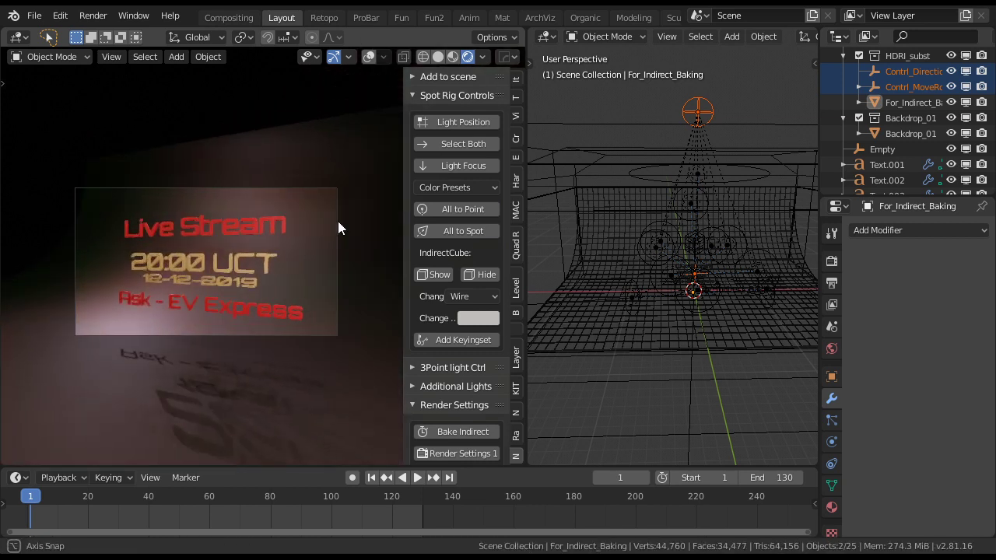
click(466, 297)
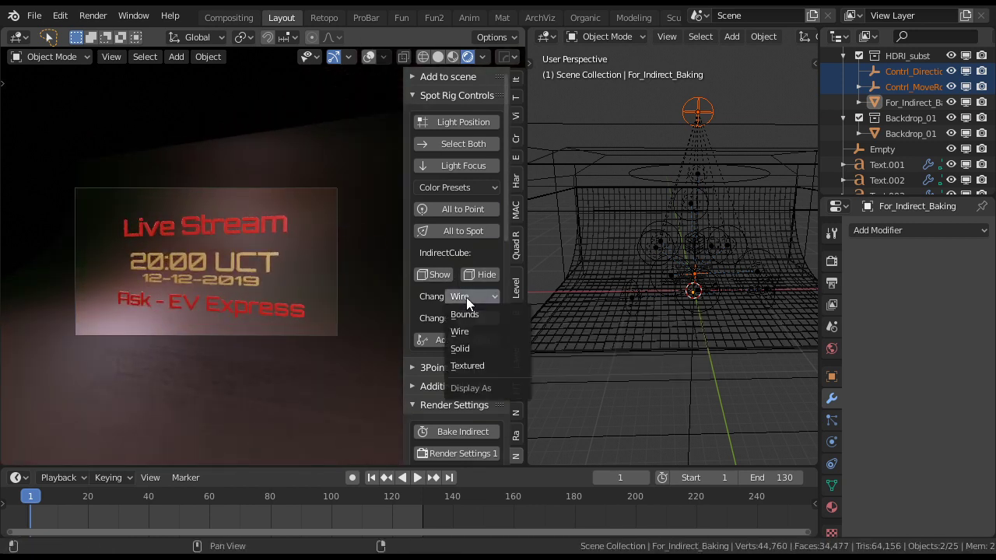
click(469, 366)
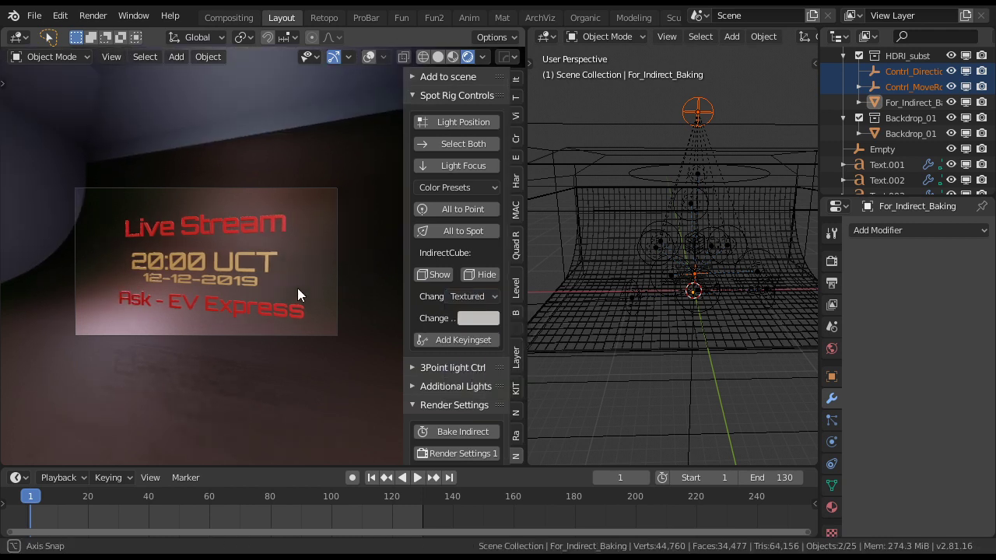
Tint the indirect cube green with hue 0.424, saturation 0.555 and value 0.906, and return it to a near-neutral light grey
click(478, 318)
click(509, 124)
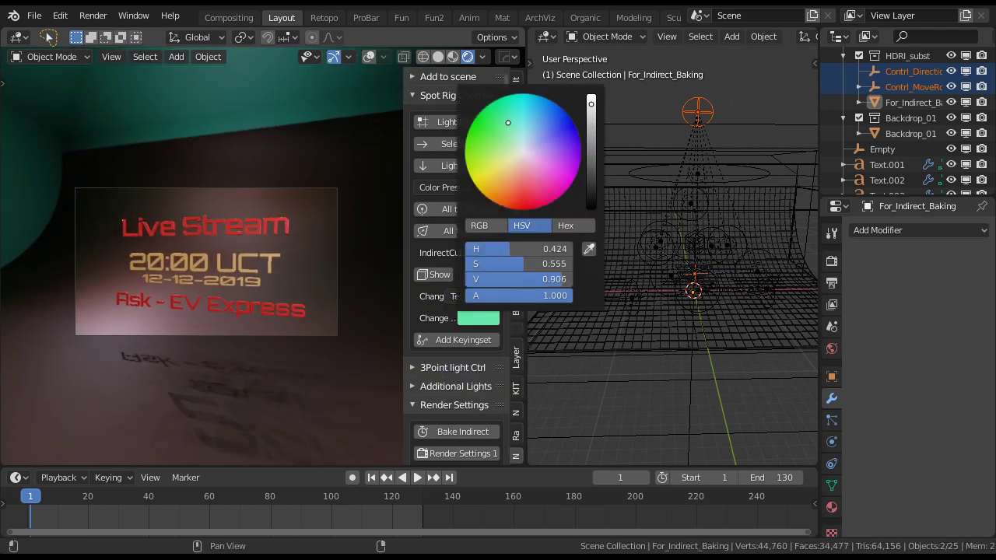
drag(509, 125, 522, 152)
Set the indirect cube's display type back to Wire
scroll(522, 151, down, 3)
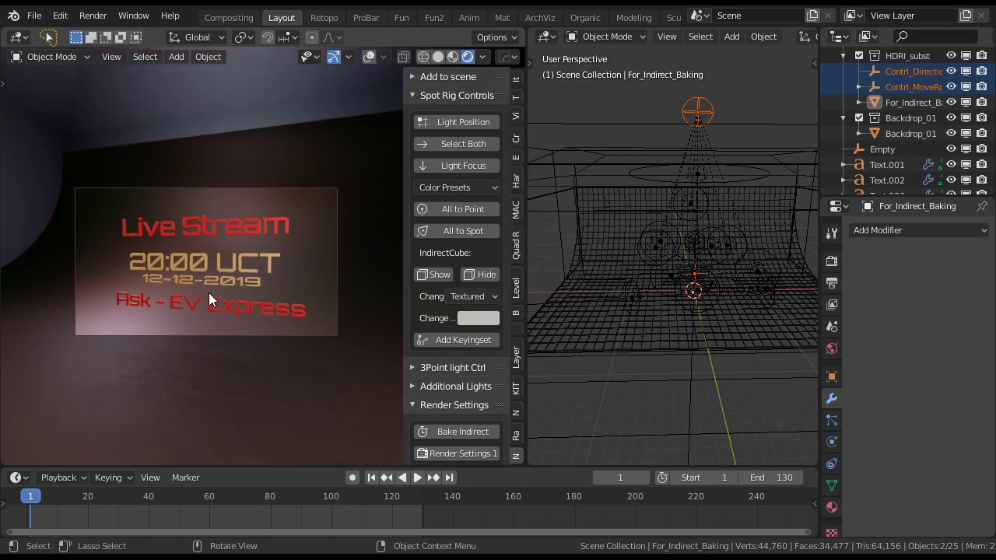
middle_drag(210, 292, 223, 292)
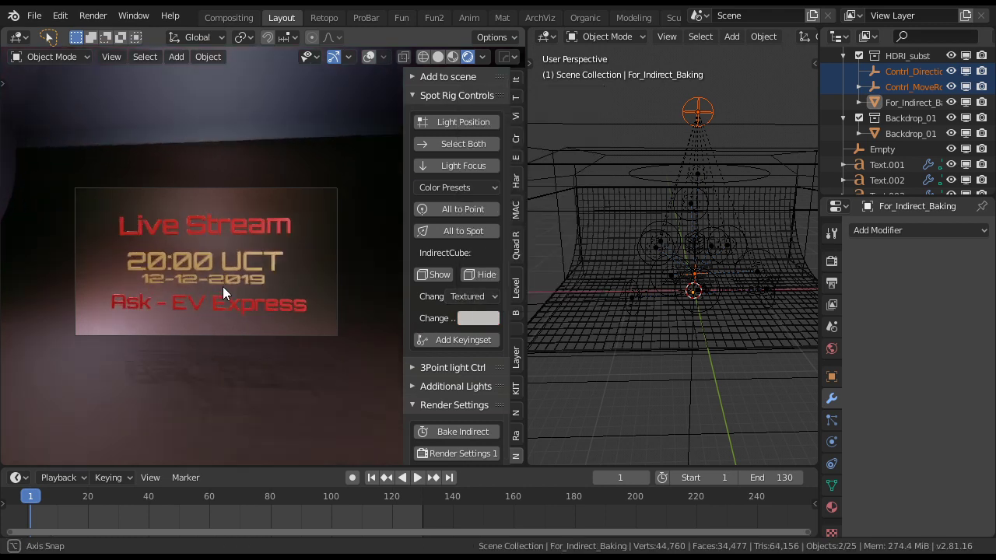
click(472, 297)
click(465, 332)
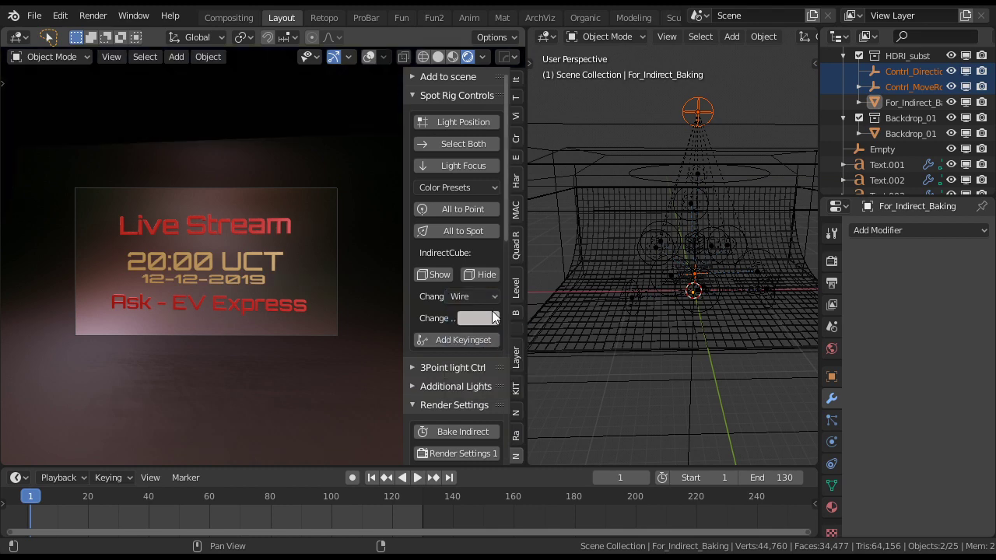
Select the camera and move it back along the global Y axis to a Y location of about -18.6
middle_drag(742, 263, 695, 285)
scroll(901, 55, up, 3)
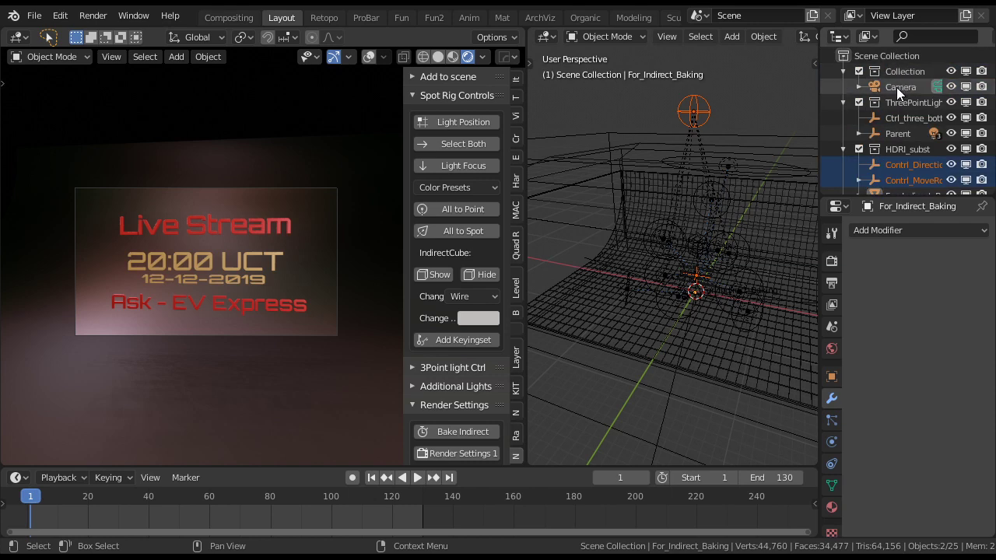
click(896, 87)
key(g)
key(y)
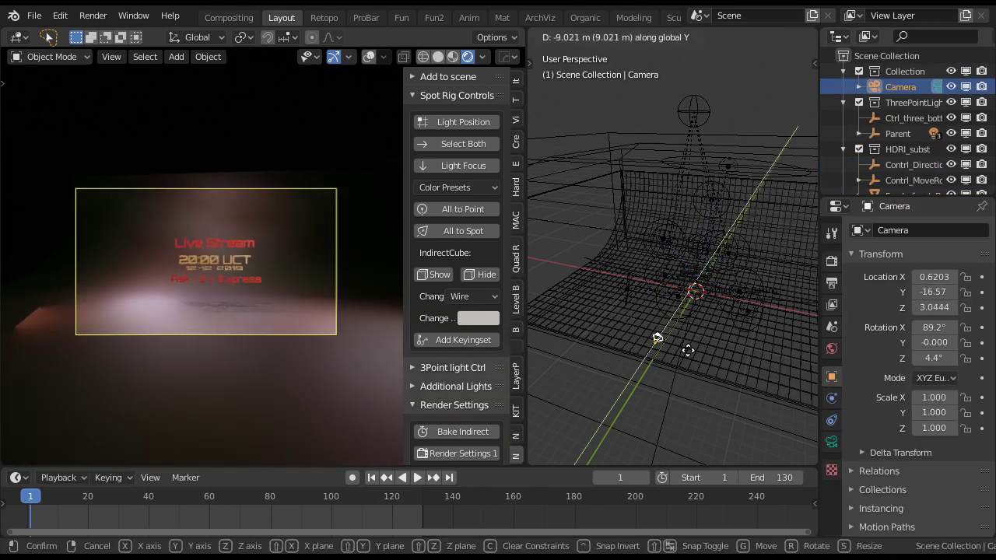
click(684, 350)
Disable the For_Indirect_Baking cube in renders
scroll(699, 333, down, 3)
middle_drag(697, 333, 618, 227)
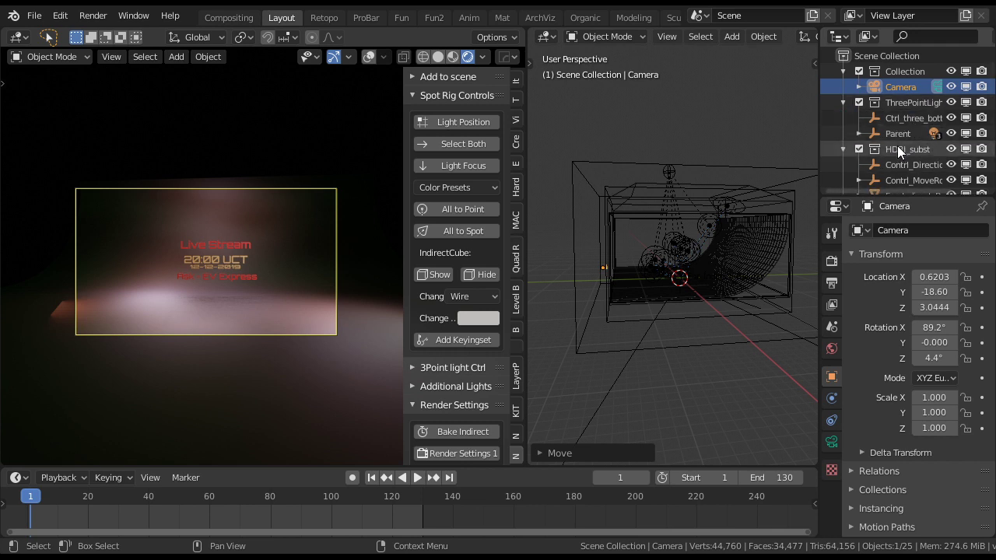
scroll(893, 126, down, 2)
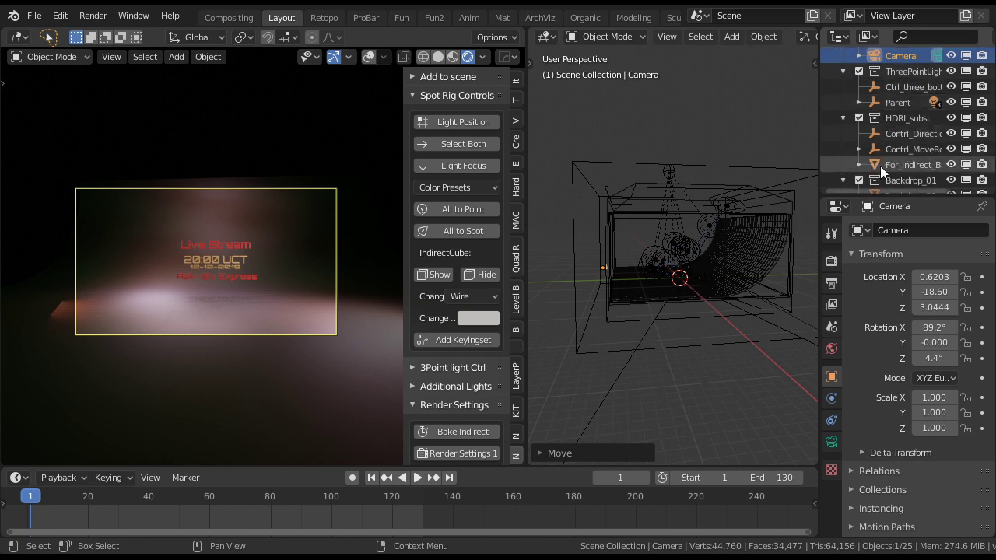
click(980, 165)
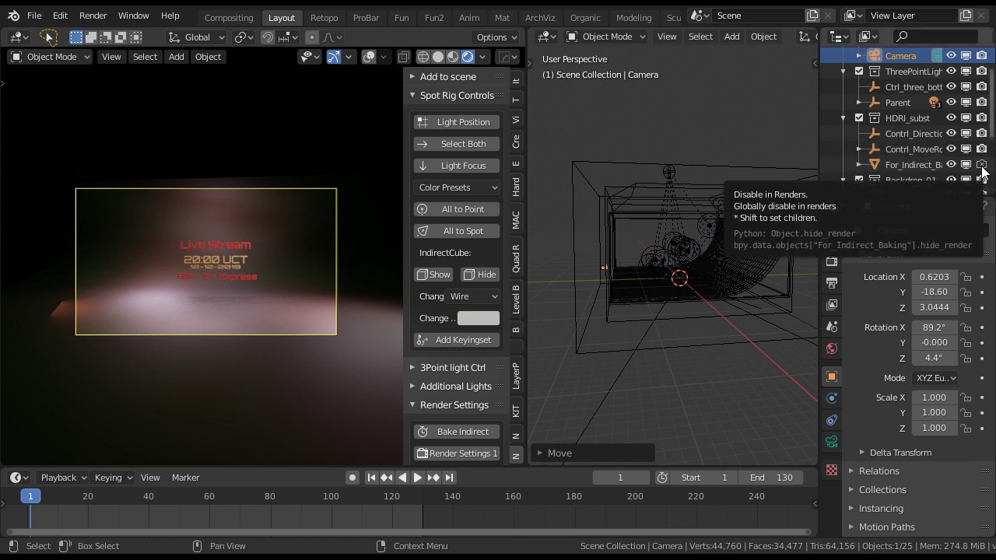
Recolor the indirect cube green, then magenta with hue 0.859, saturation 0.966 and value 0.750, and bake the indirect lighting
click(478, 321)
click(491, 132)
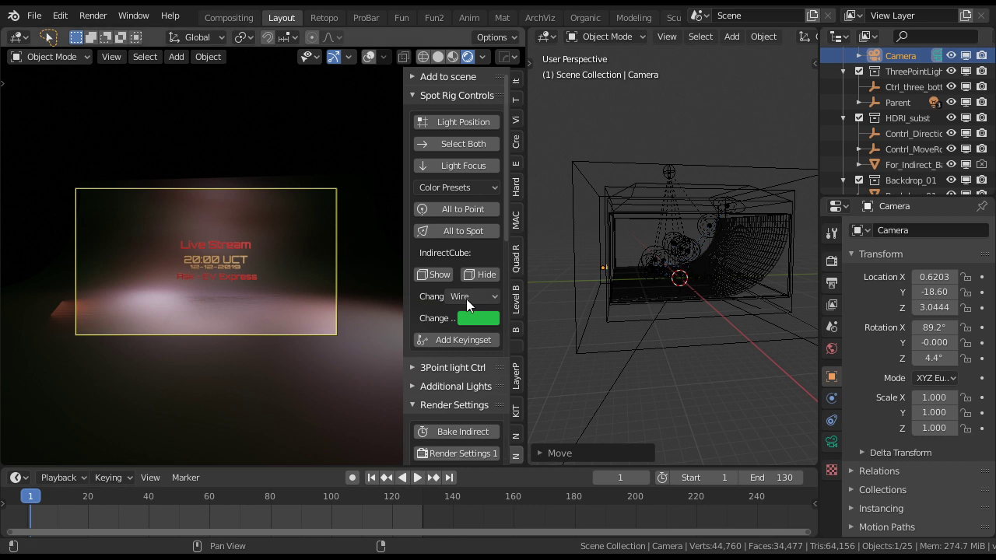
click(478, 318)
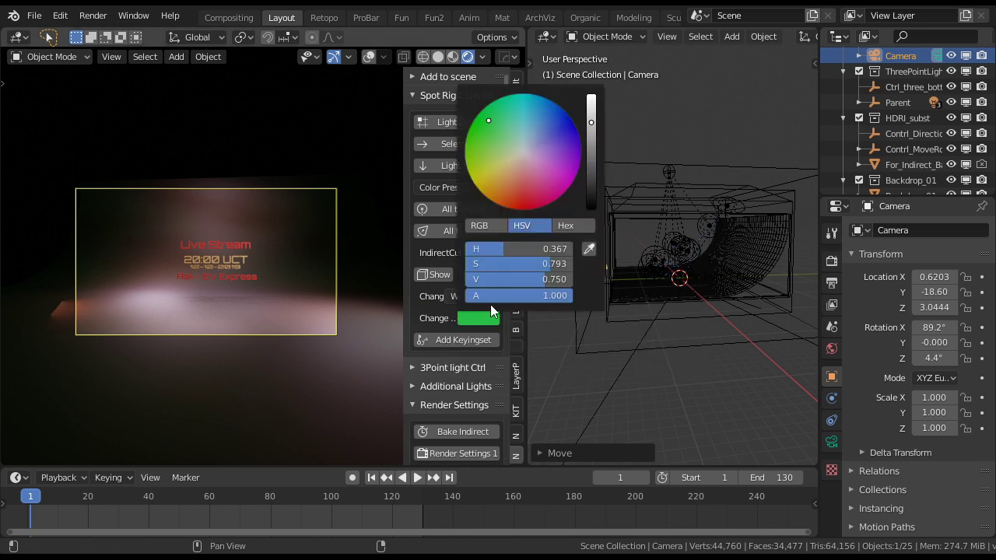
click(562, 180)
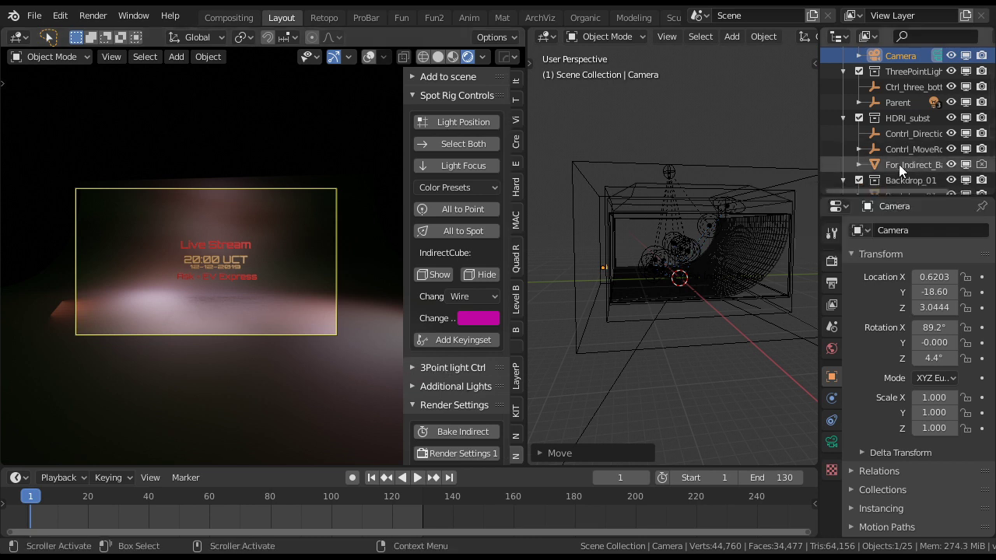
click(453, 434)
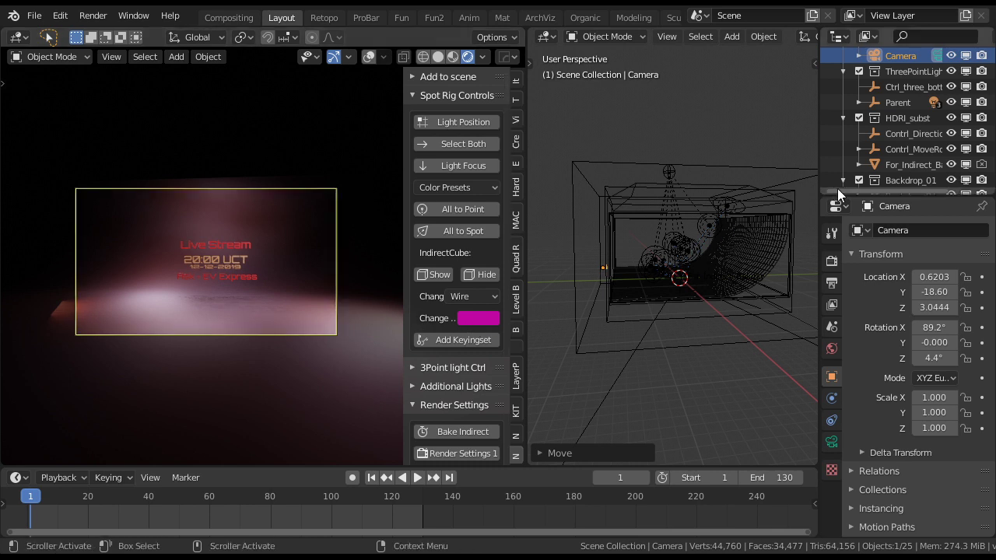
click(982, 165)
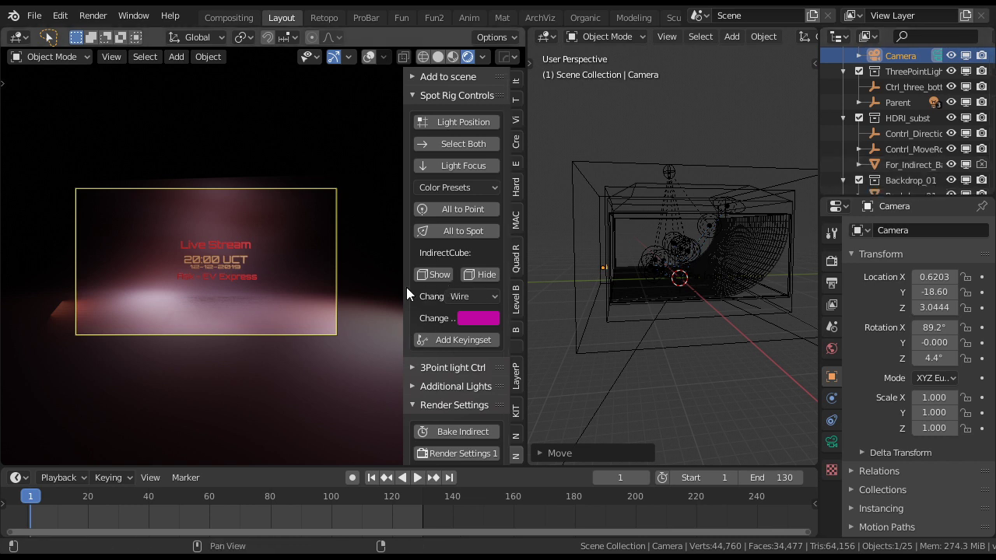
Move the camera closer to the text, to a Y location of about -12.7, and return the indirect cube's color to light grey
middle_drag(380, 258, 379, 258)
scroll(379, 259, up, 4)
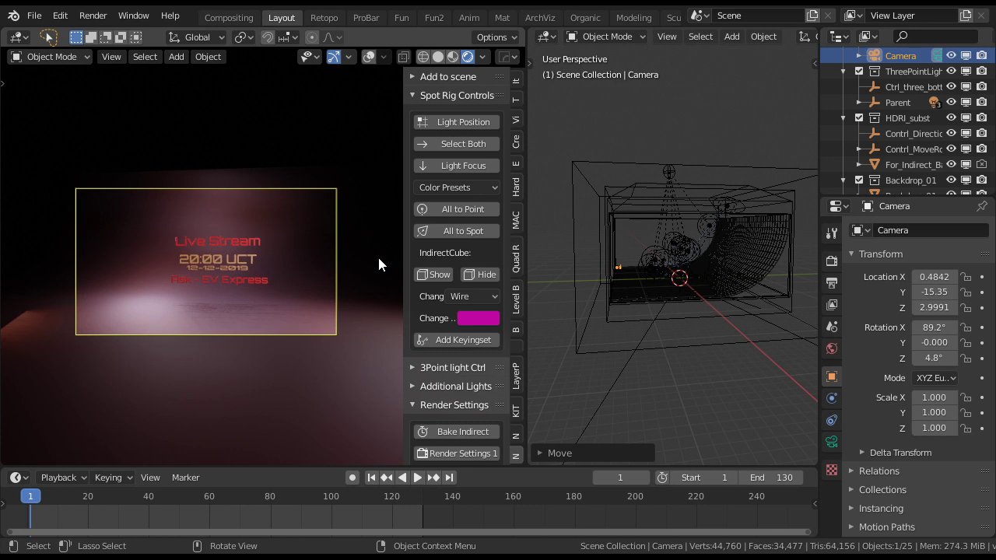
click(478, 318)
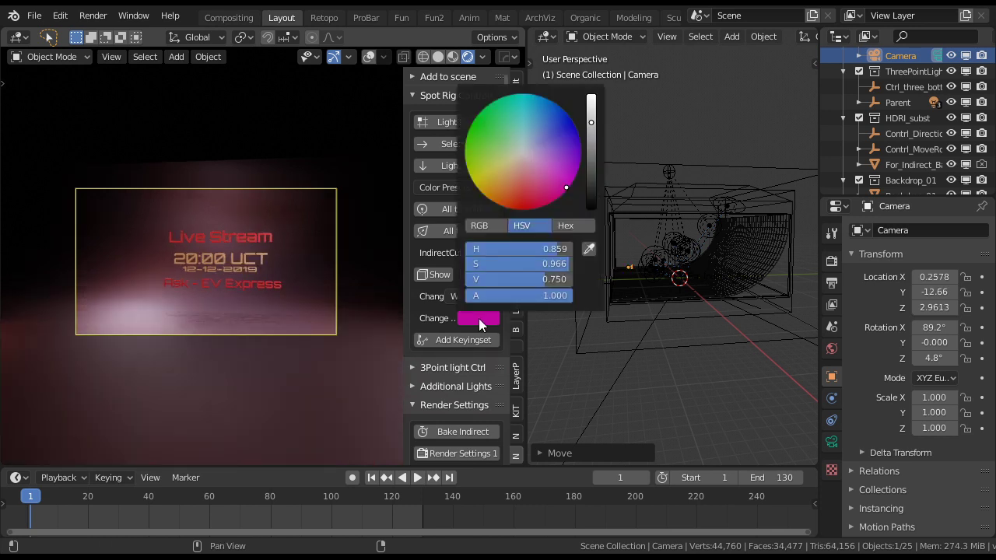
drag(525, 179, 523, 155)
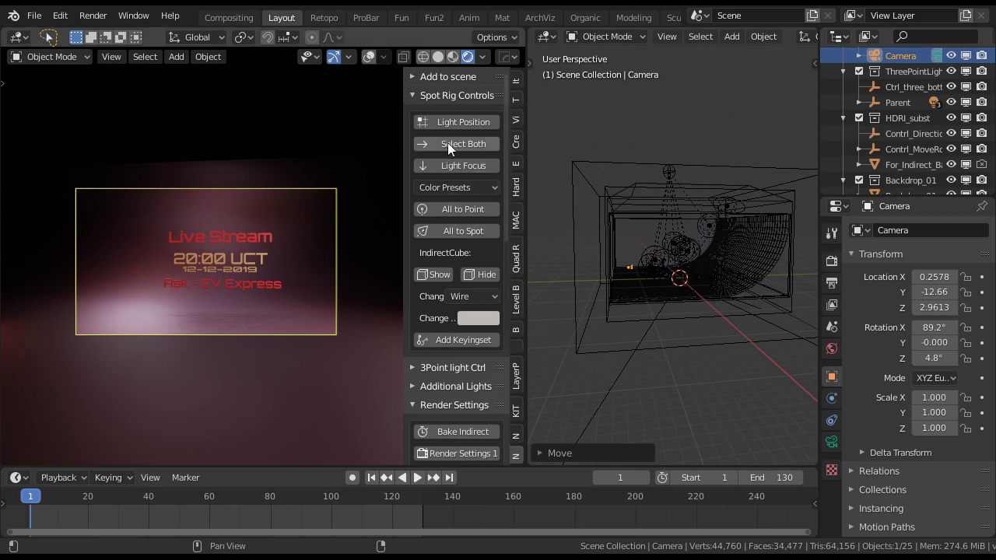
Replace the backdrop with the dark blue one with the checkered floor from the Add to scene previews
click(442, 96)
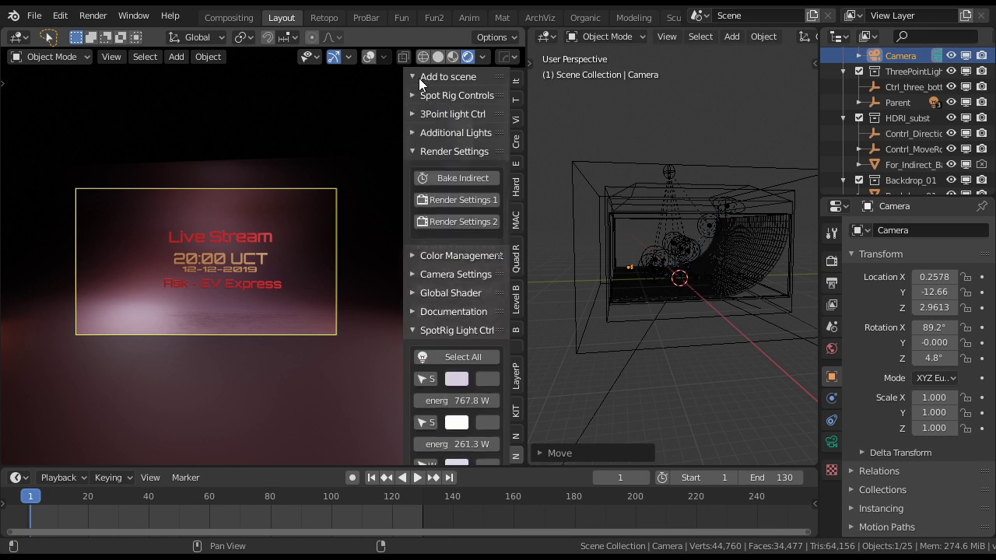
click(418, 77)
click(471, 148)
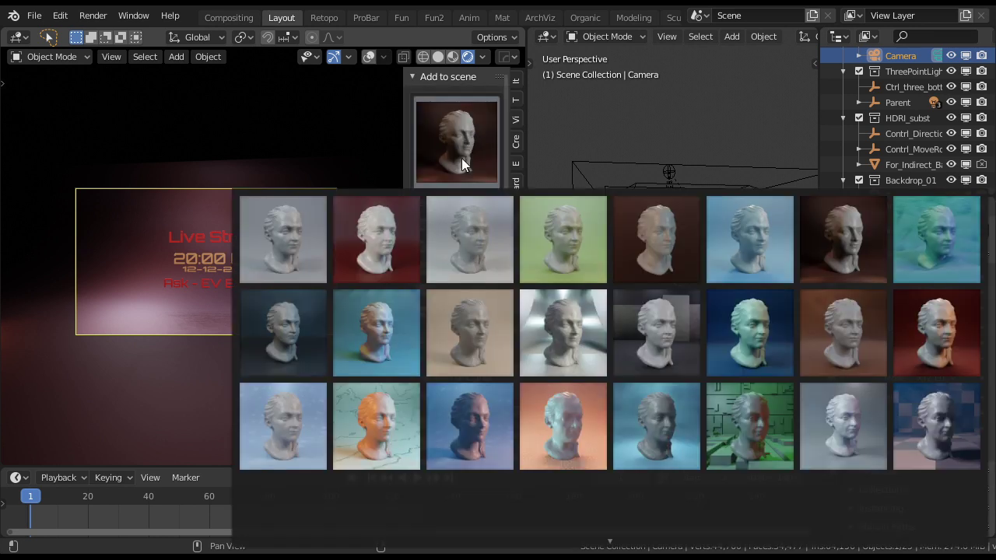
scroll(622, 498, down, 2)
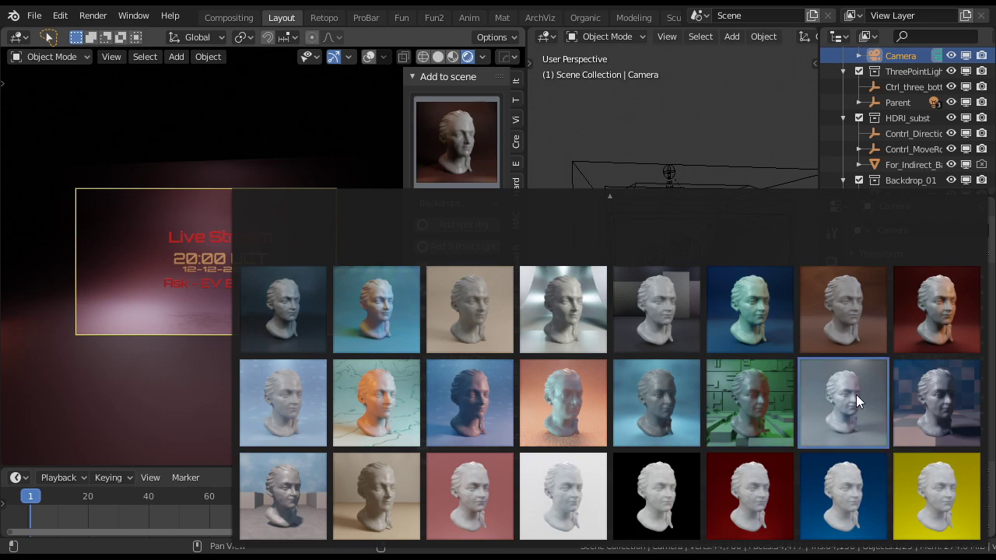
click(921, 389)
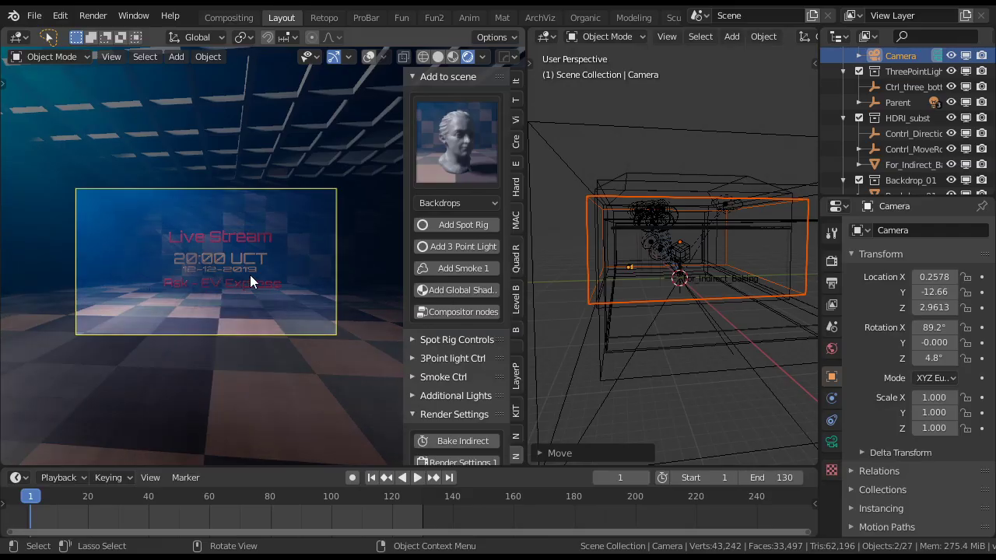
Reframe the camera closer to the text and from the side, at about X 2.63, Y -7.9 and Z rotation 20°
scroll(249, 275, up, 1)
mouse_move(251, 275)
middle_down()
mouse_move(236, 279)
mouse_move(267, 287)
mouse_move(250, 290)
middle_up()
scroll(248, 278, up, 1)
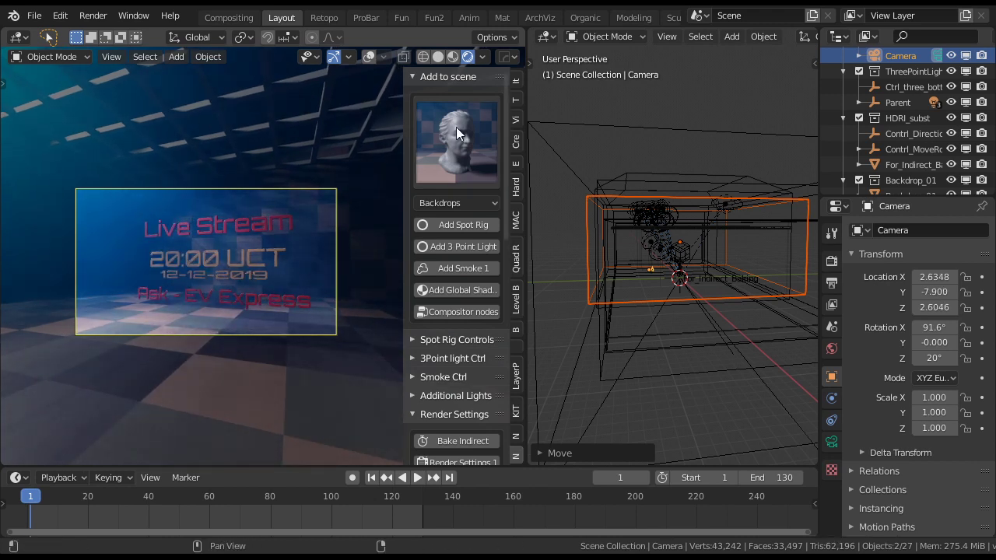
Collapse the three-point light, HDRI_subst and Backdrop_01 collections in the outliner
click(842, 118)
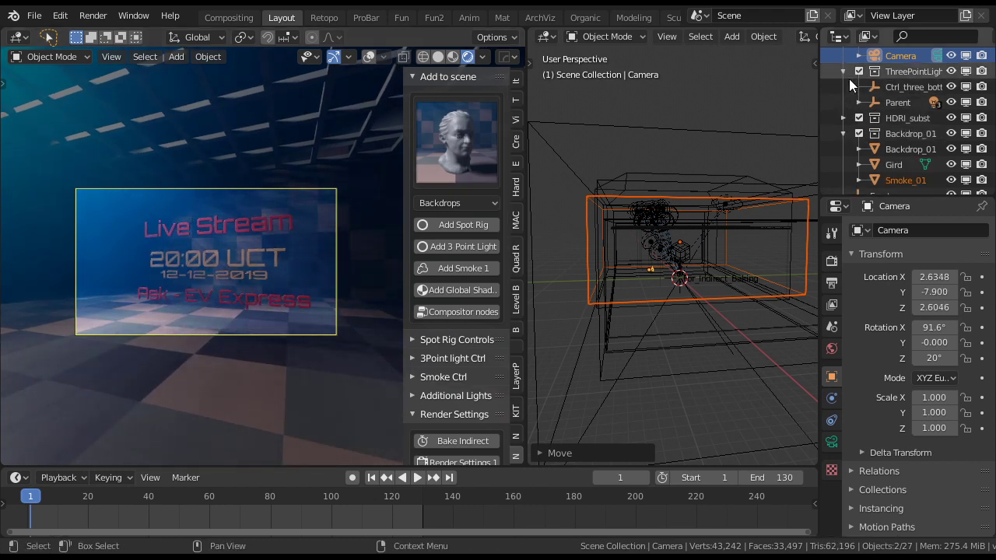
click(843, 70)
click(844, 104)
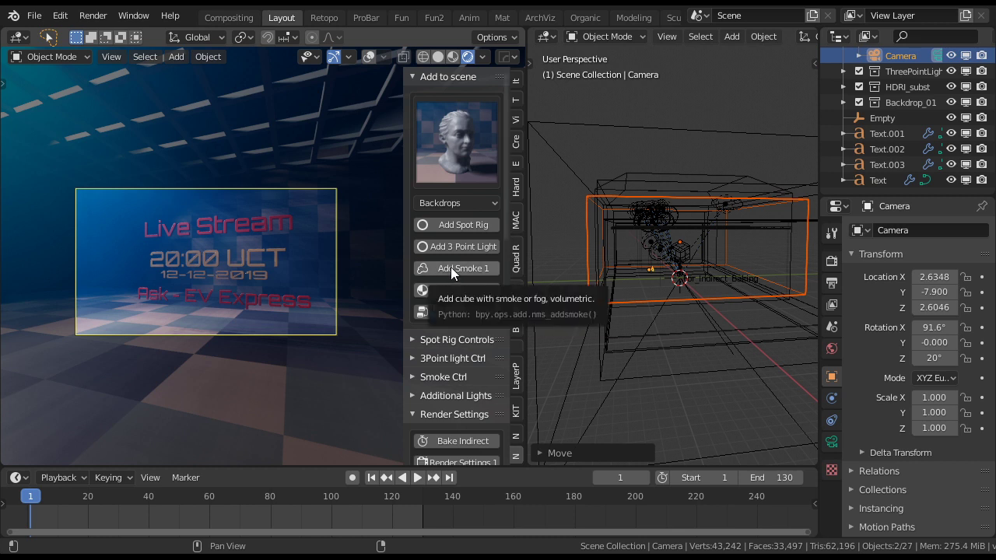
Change the smoke color to pale yellow with hue 0.182, saturation 0.161 and value 1.000, and collapse the smoke controls
click(451, 377)
scroll(454, 342, down, 3)
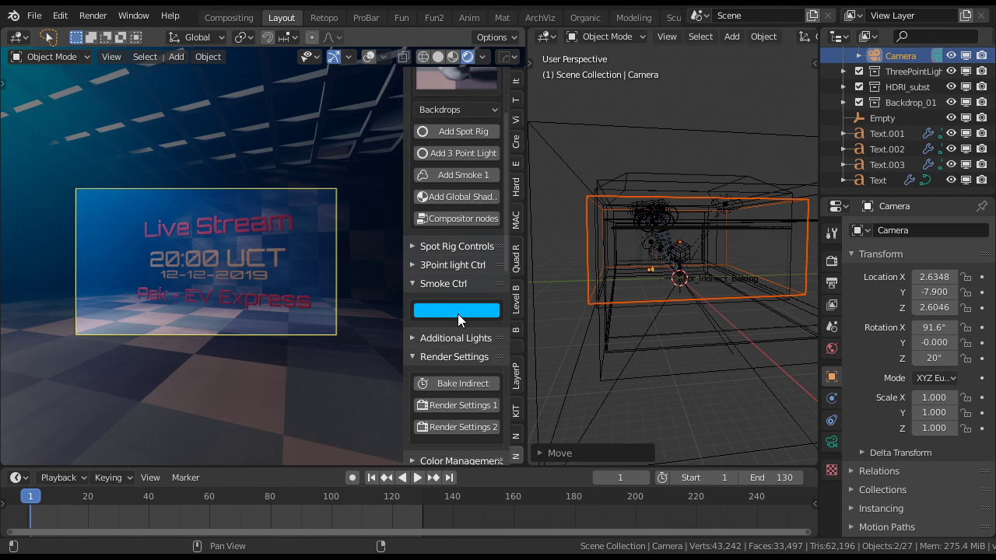
click(457, 313)
mouse_move(479, 147)
mouse_down()
mouse_move(478, 179)
mouse_move(470, 147)
mouse_up()
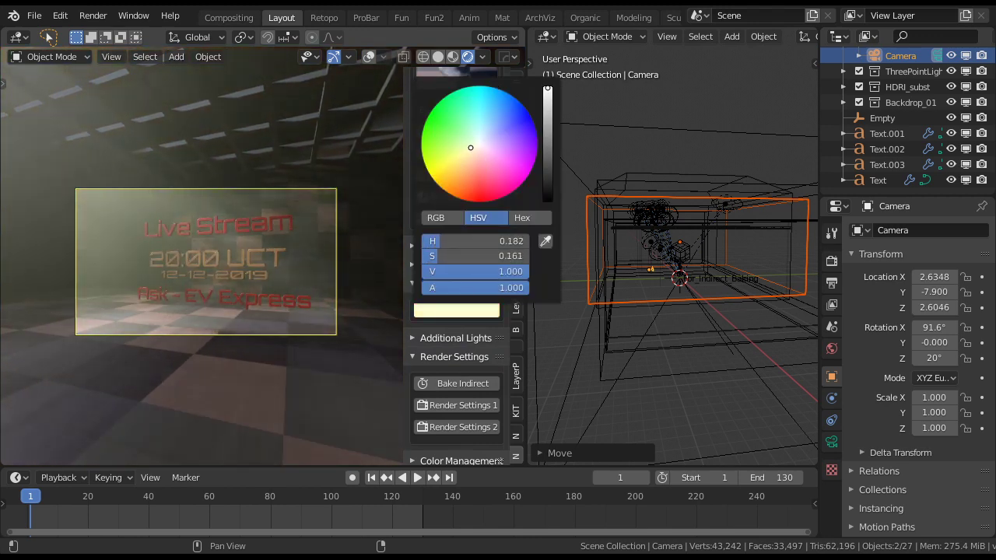
click(464, 281)
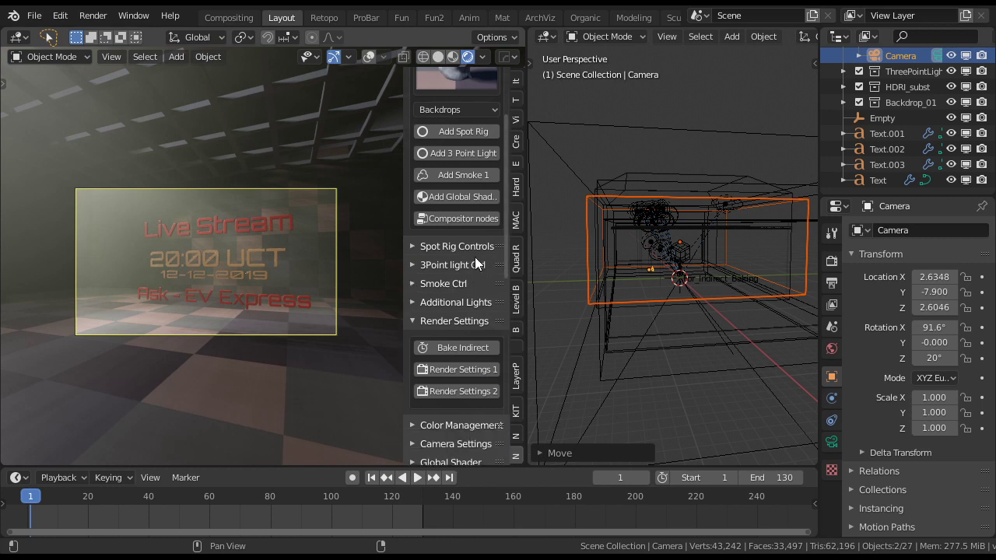
Collapse the Add to scene and Render Settings sections and examine the look presets in the add-on's Color Management
scroll(475, 263, up, 3)
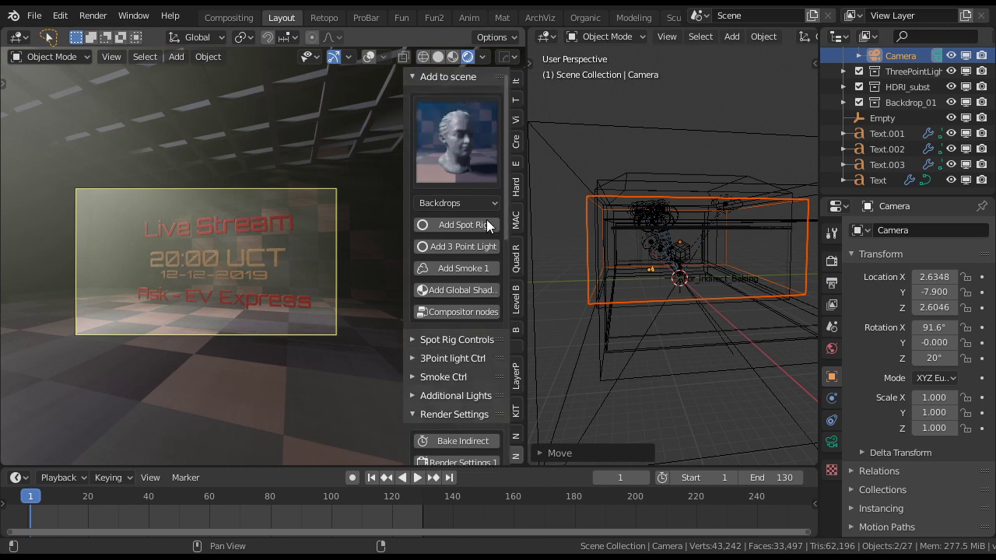
click(435, 71)
click(452, 167)
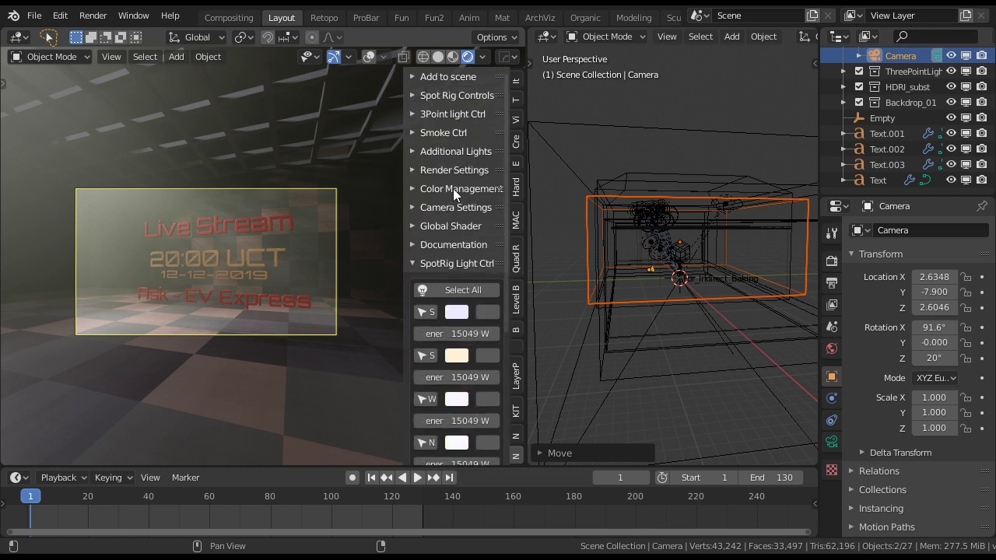
click(453, 188)
click(465, 214)
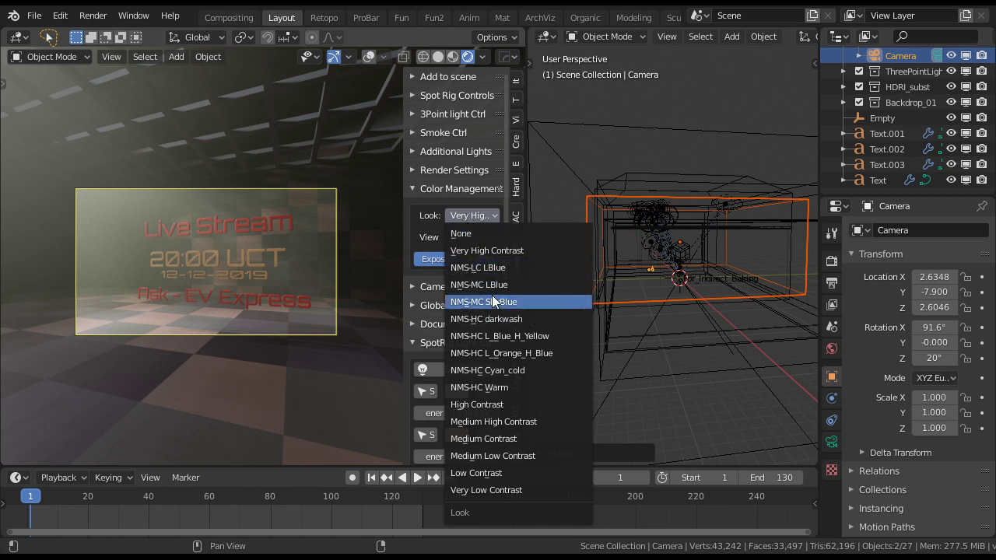
Set the look to NMS-HC Warm in the scene's own Color Management render settings
click(827, 260)
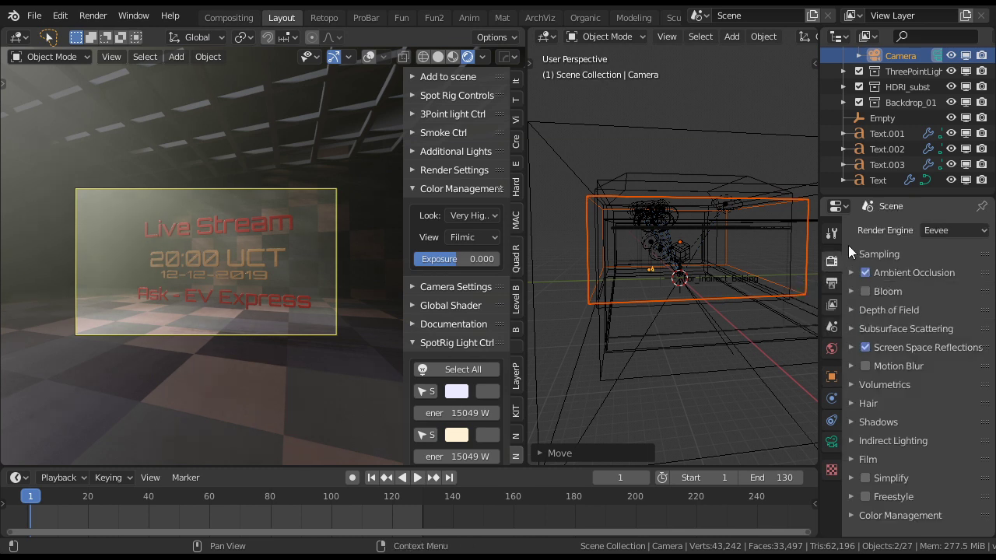
click(874, 514)
scroll(900, 381, down, 4)
scroll(899, 381, down, 1)
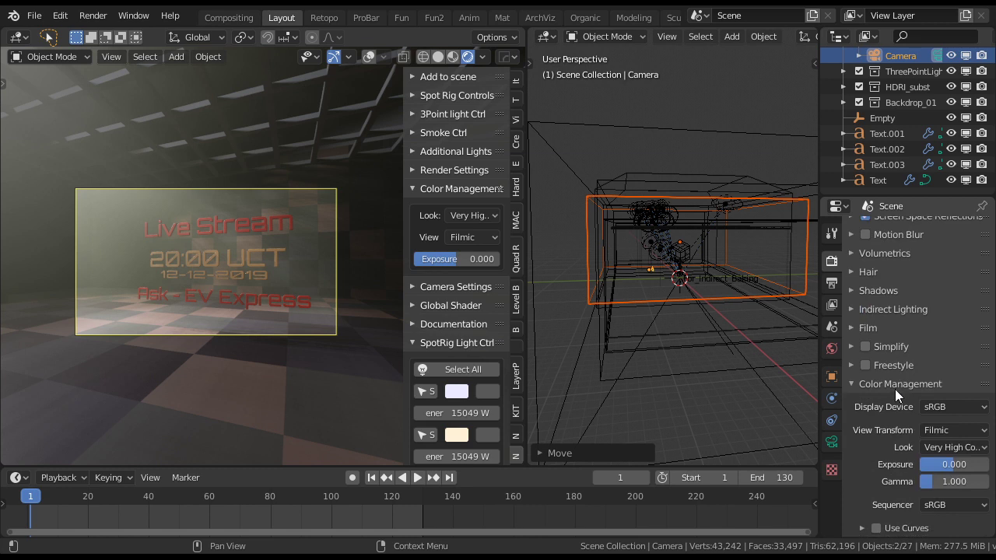
click(947, 447)
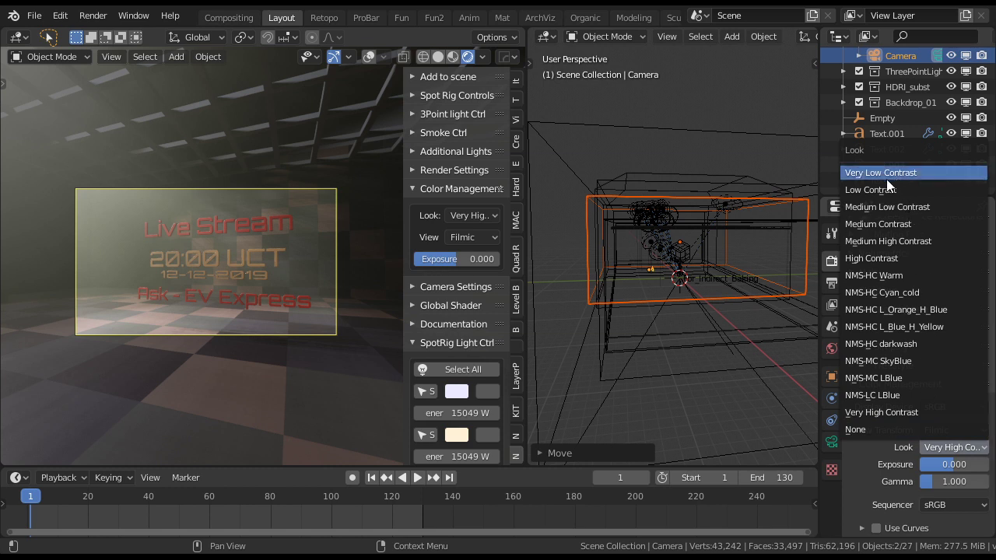
click(890, 279)
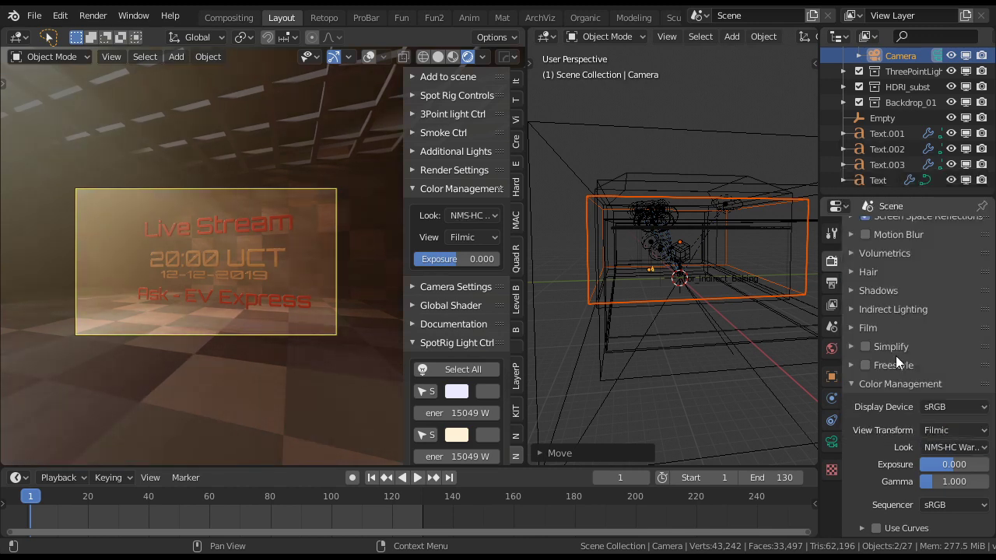
Try the looks NMS-HC Cyan_cold, NMS-HC L_Blue_H_Yellow and NMS-HC darkwash on the scene
click(931, 447)
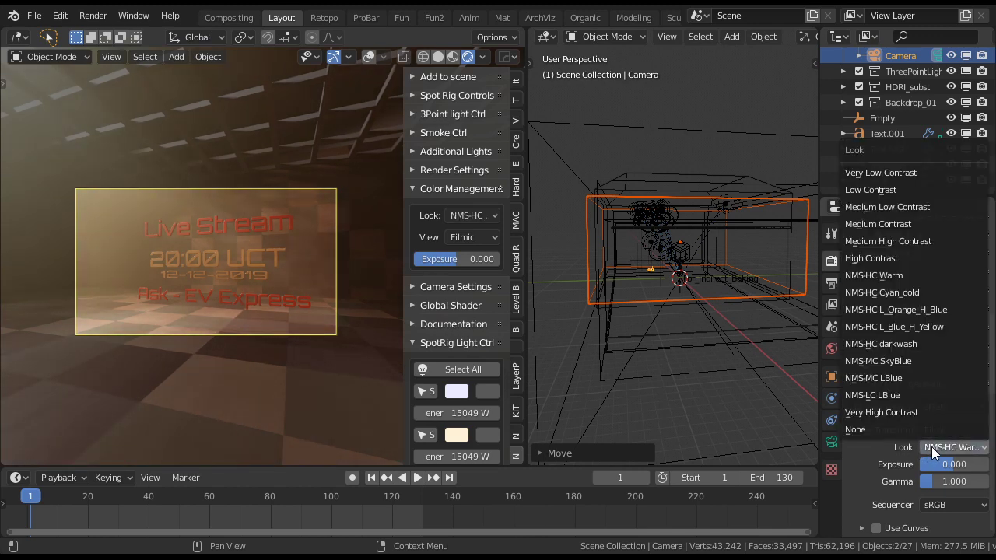
click(892, 293)
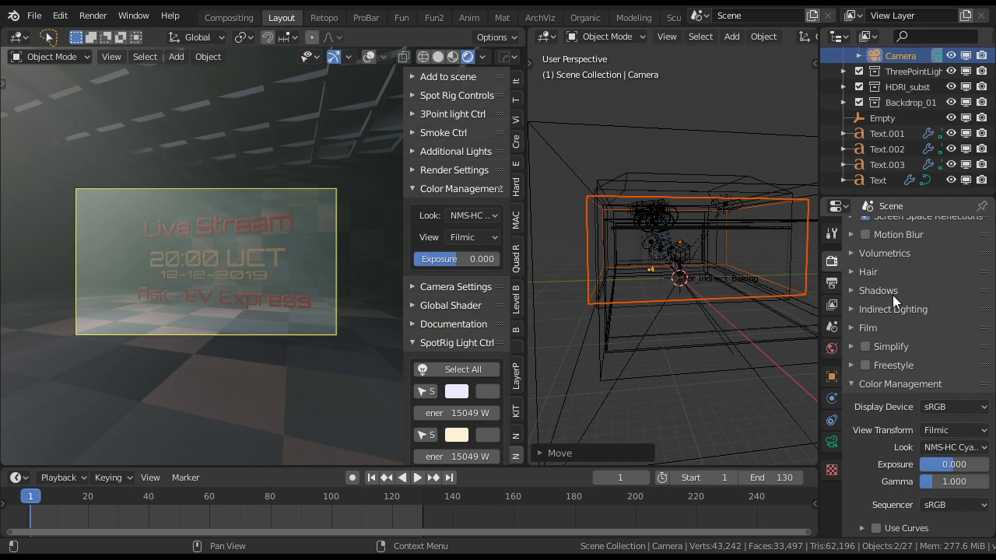
click(935, 447)
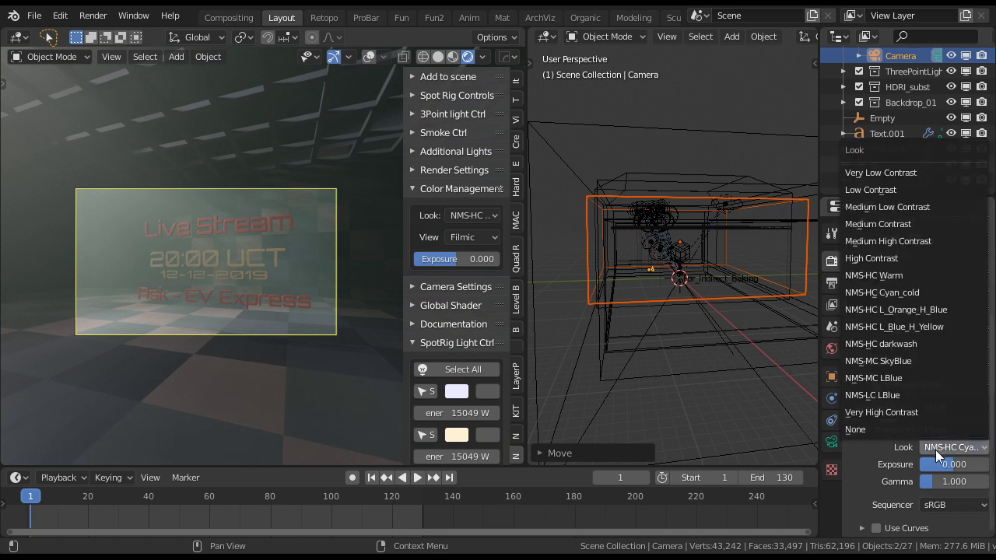
click(911, 330)
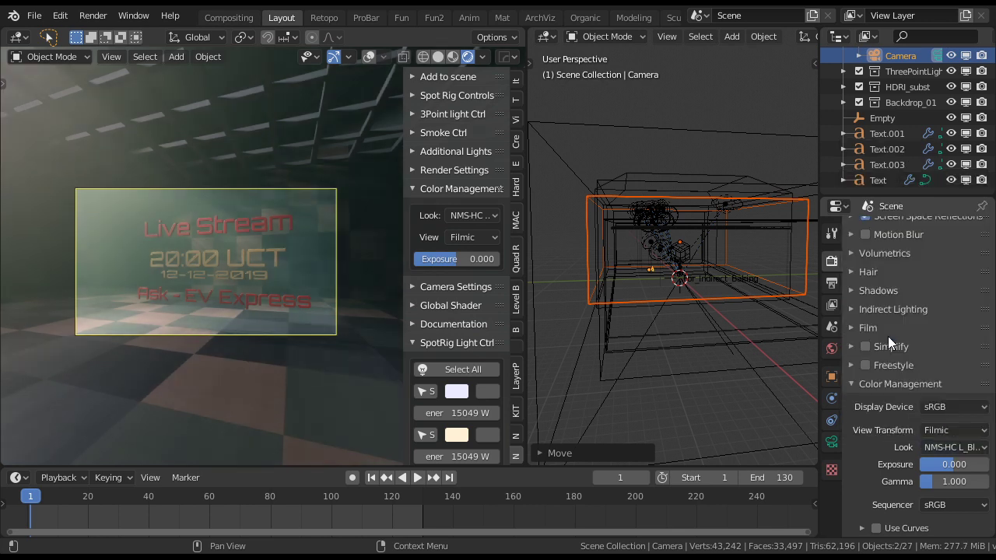
click(938, 447)
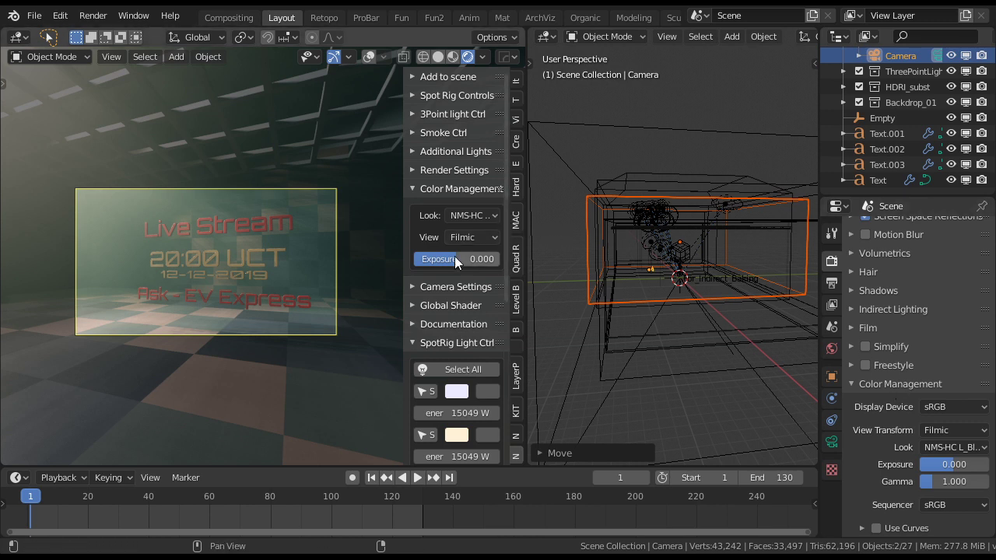
click(935, 446)
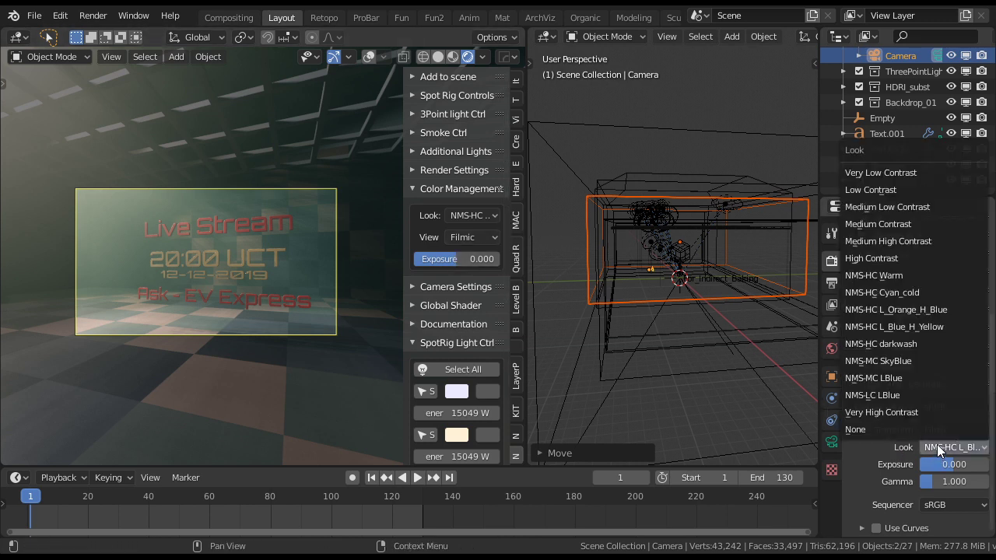
click(919, 343)
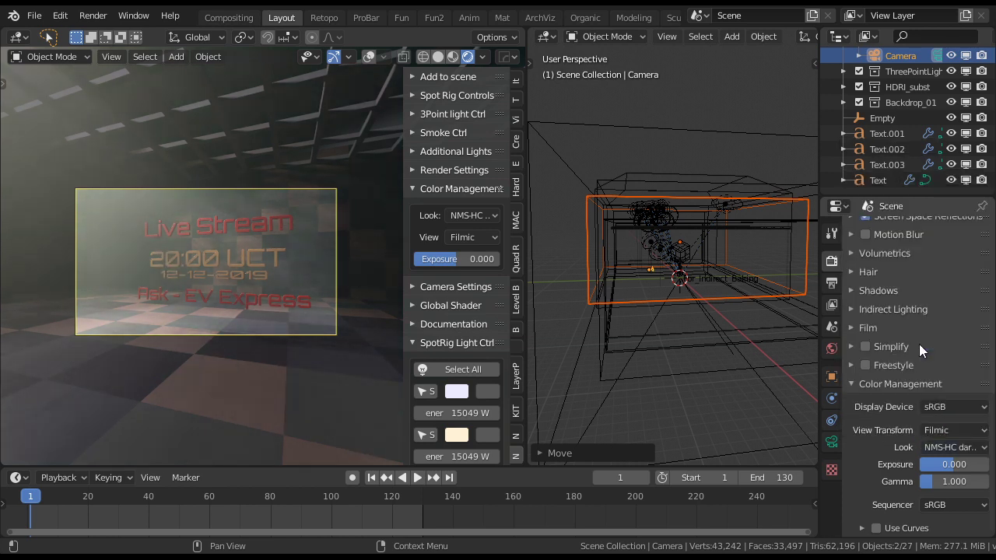
Try the looks Very High Contrast, NMS-HC darkwash and NMS-HC L_Orange_H_Blue in the scene's Color Management
click(944, 449)
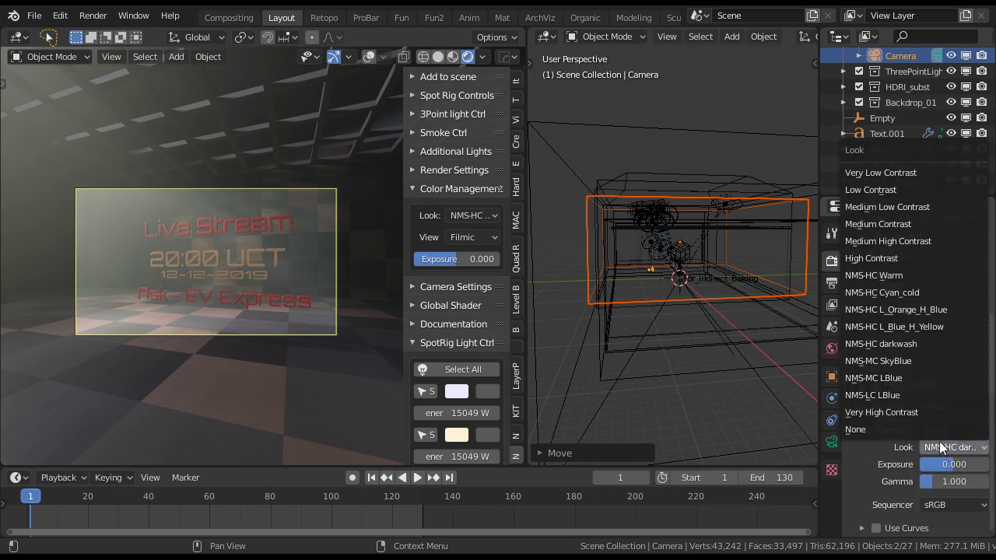
click(910, 414)
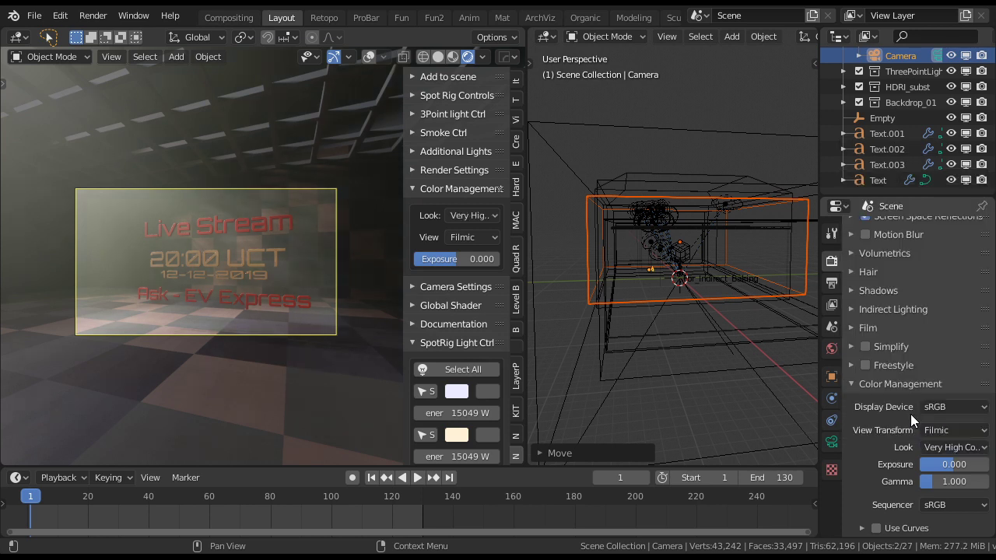
click(941, 447)
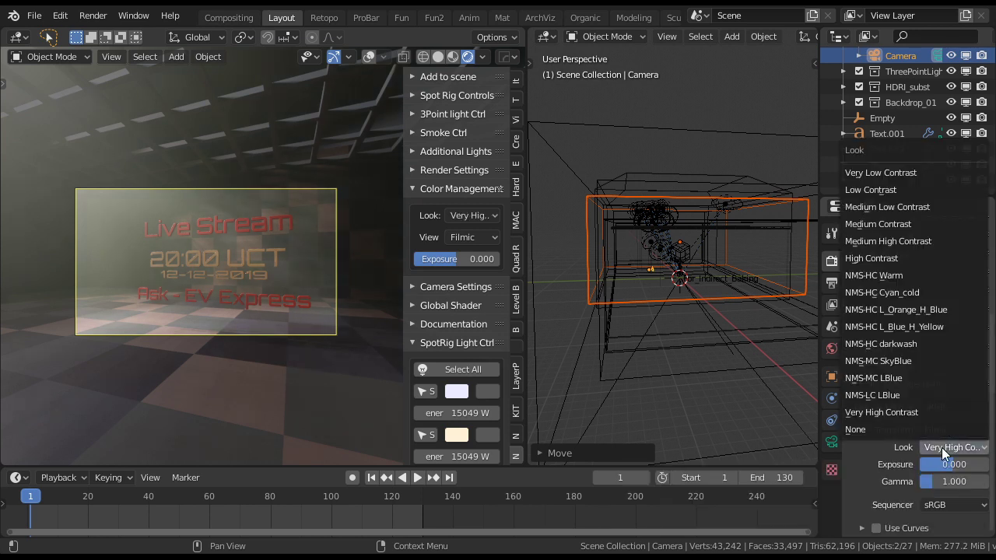
click(928, 347)
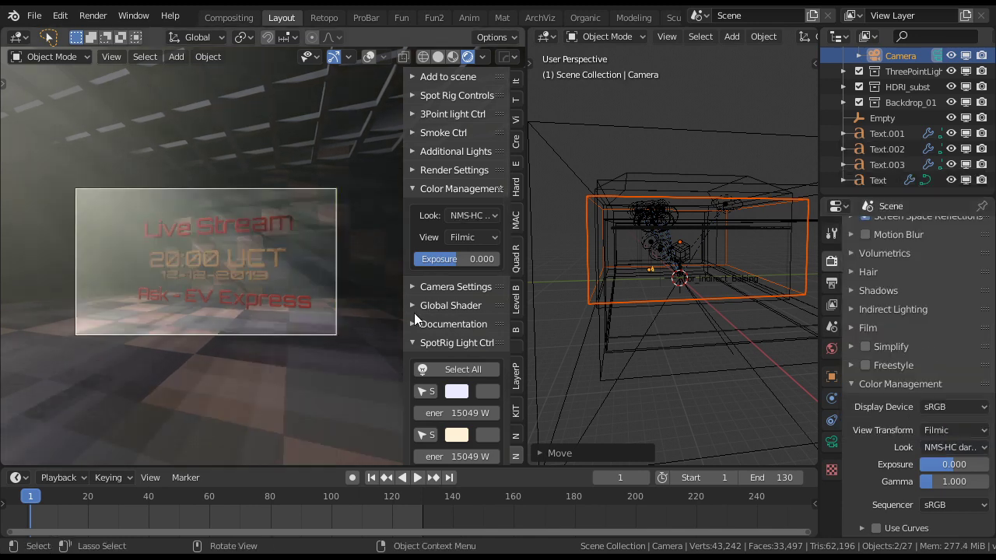
click(960, 447)
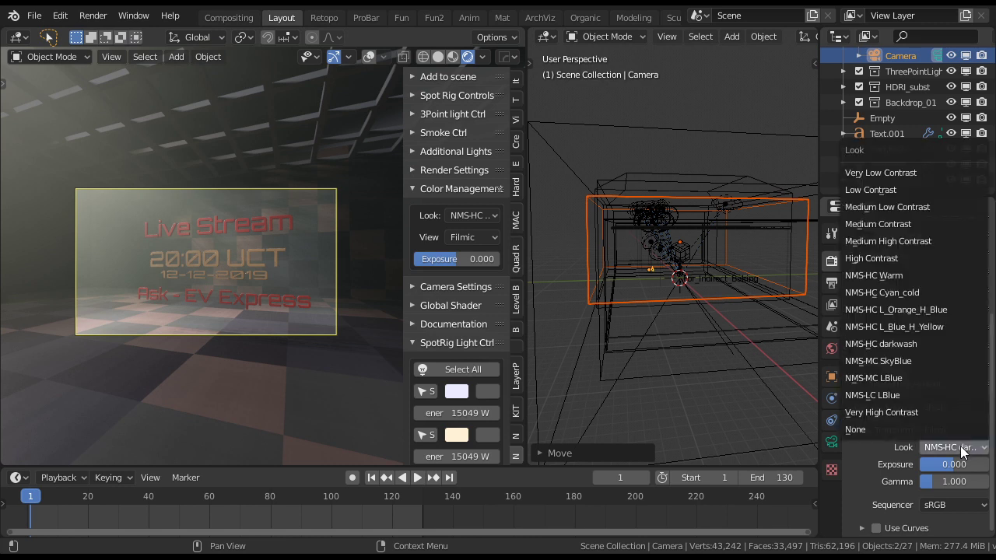
click(931, 310)
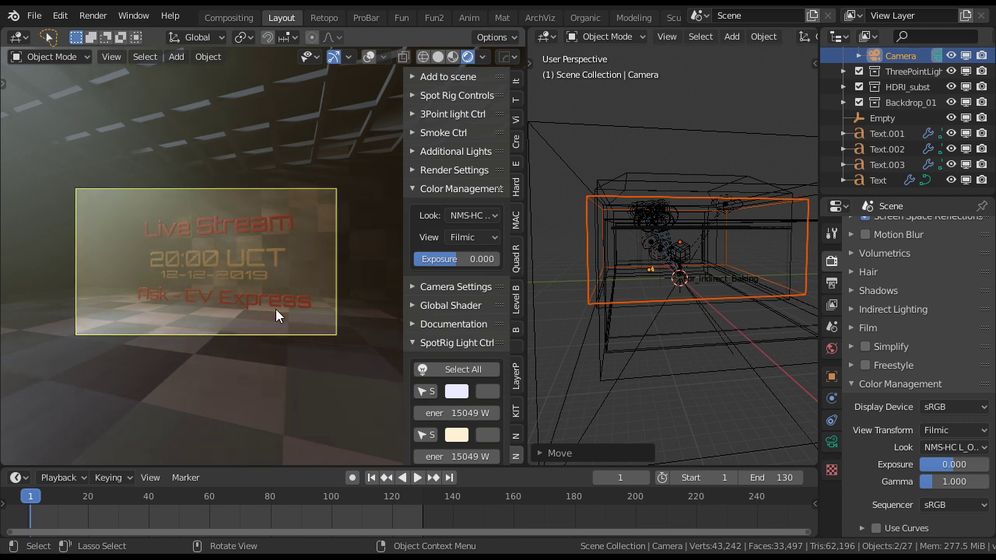
Compare the looks NMS-HC L_Blue_H_Yellow, NMS-HC Cyan_cold and NMS-HC L_Orange_H_Blue on the scene
click(942, 448)
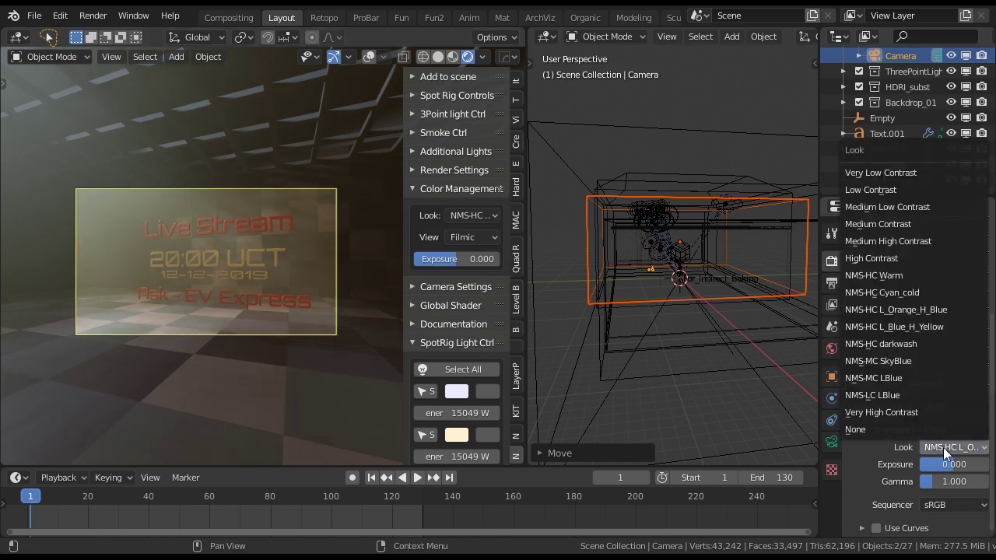
click(917, 327)
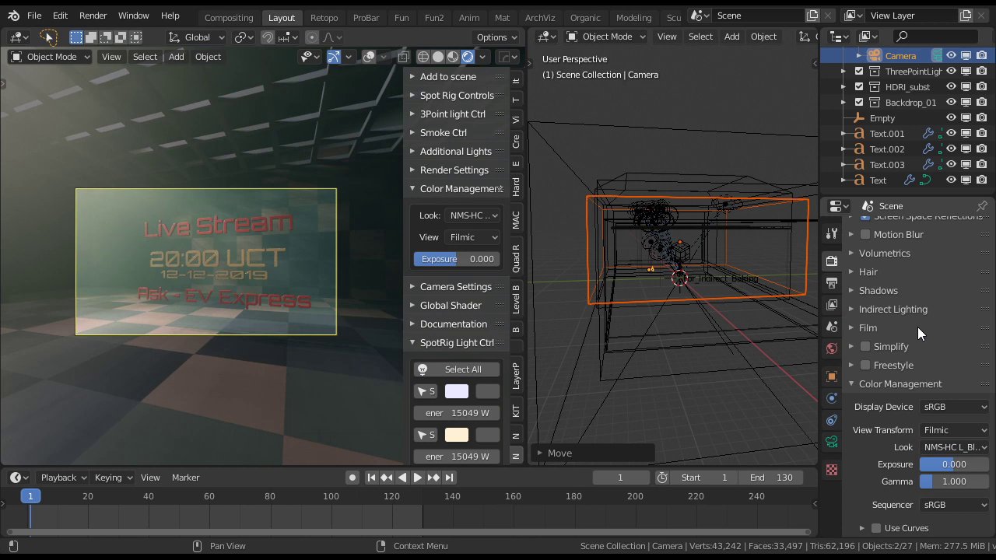
click(960, 447)
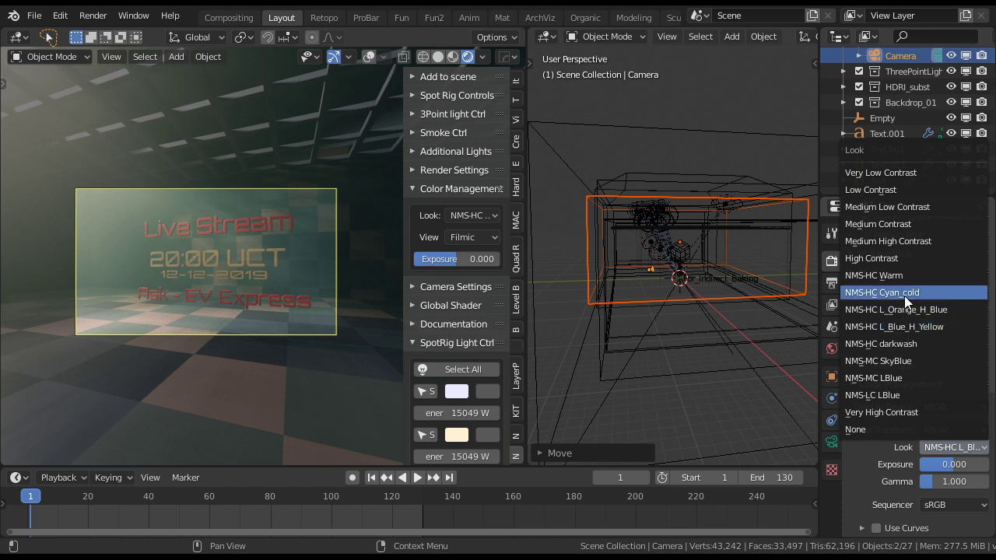
click(904, 294)
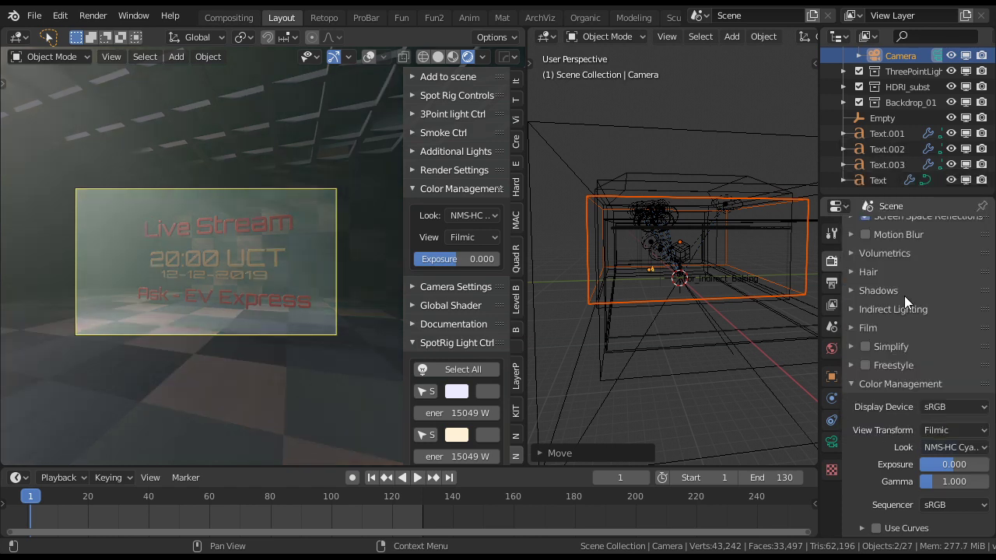
click(944, 450)
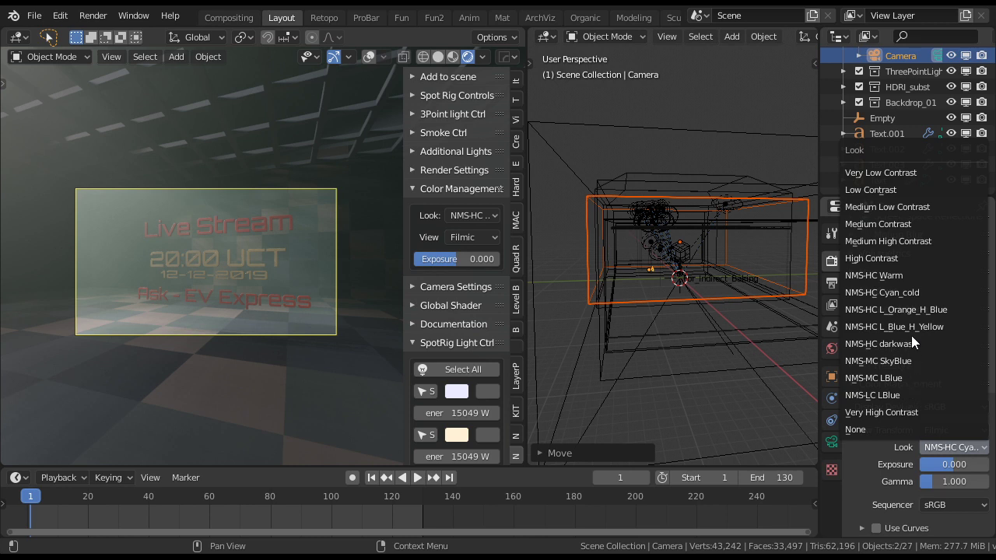
click(918, 309)
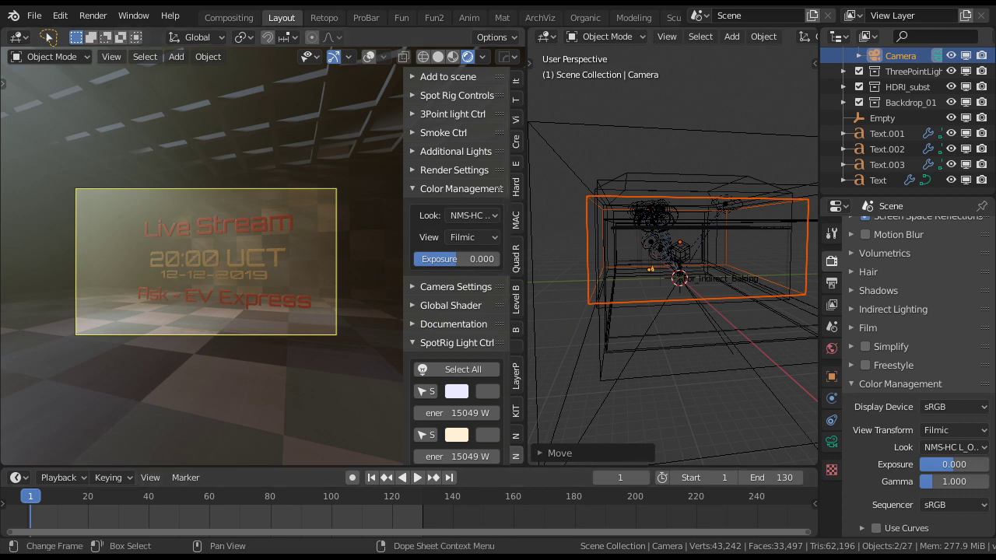
Collapse the add-on's Color Management section and expand its Camera Settings
click(421, 189)
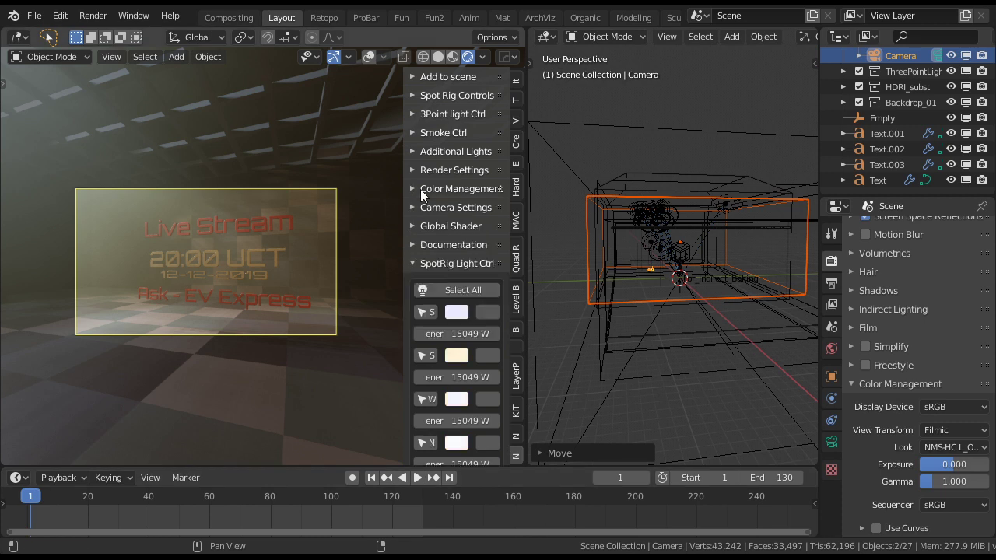
click(420, 207)
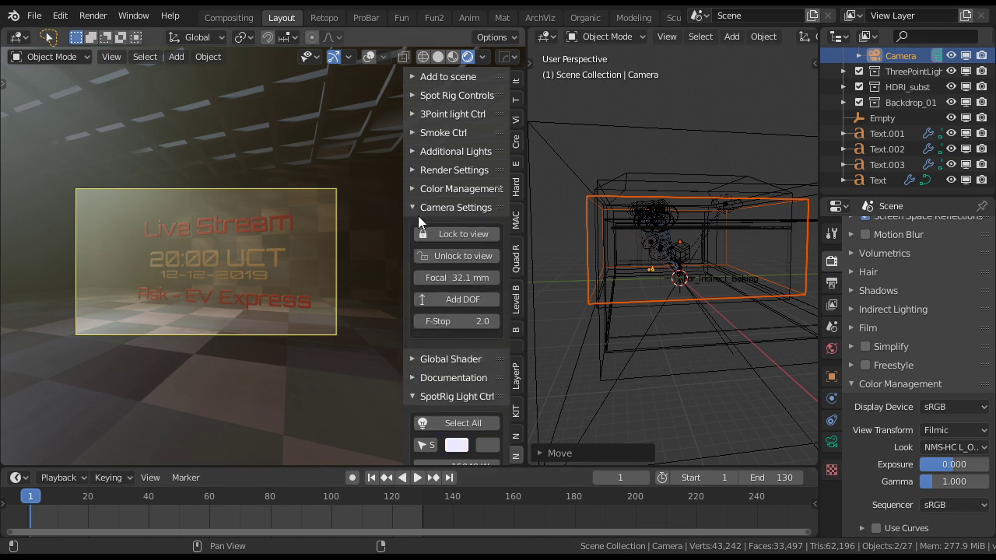
Try to reframe the text with the camera locked to the view and add a DOF target at a 3D cursor point, and undo it
click(461, 233)
middle_drag(331, 271, 288, 289)
key(KP_0)
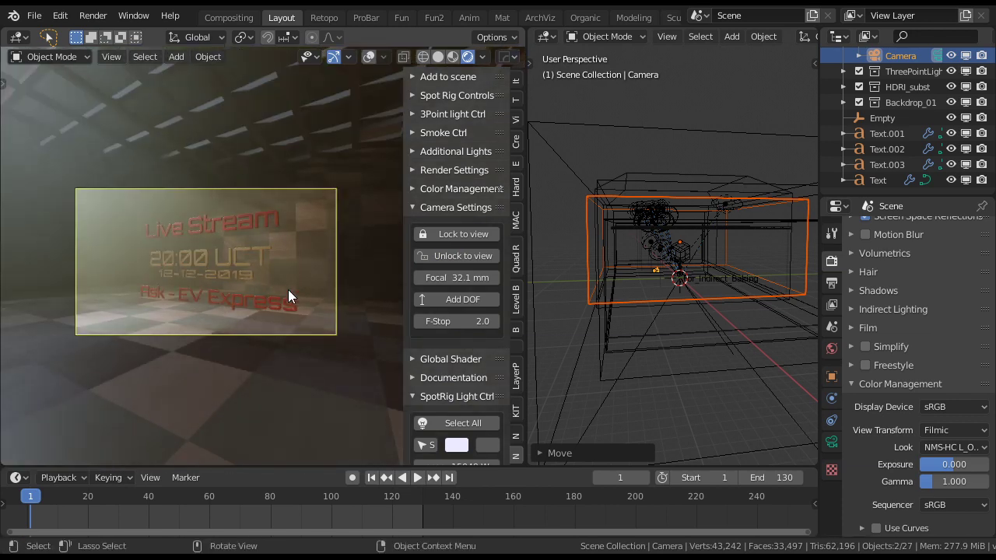
shift+right_click(216, 256)
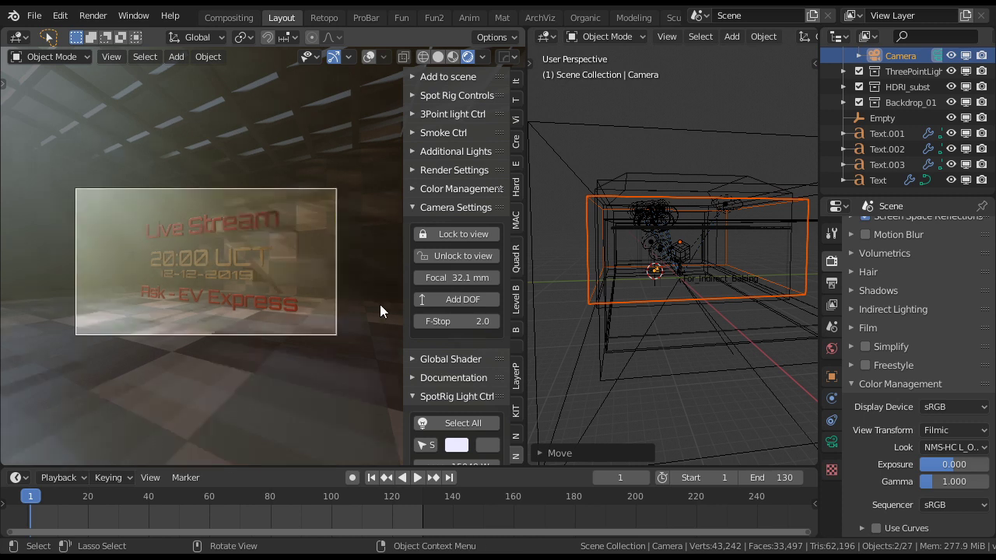
click(451, 300)
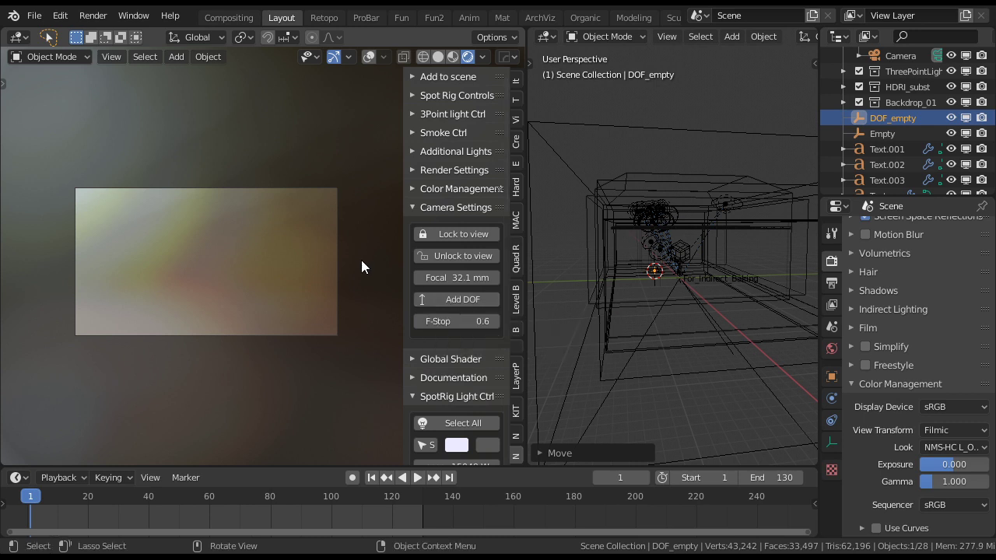
key(ctrl+z)
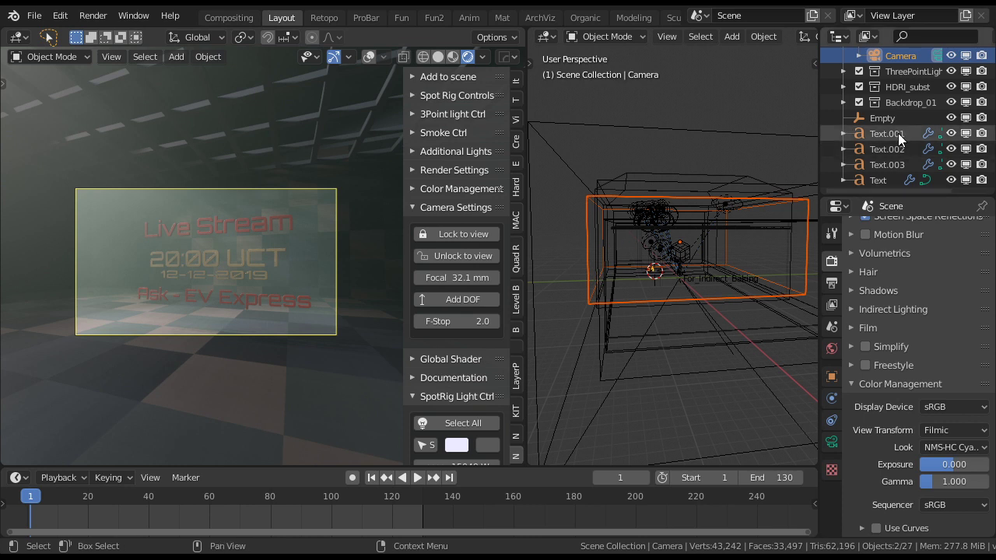
Show the viewport overlays and place the 3D cursor on the front face of the first zero after the colon in the 20:00 UCT text
scroll(898, 133, up, 2)
scroll(888, 116, down, 2)
scroll(310, 249, up, 5)
scroll(283, 249, up, 4)
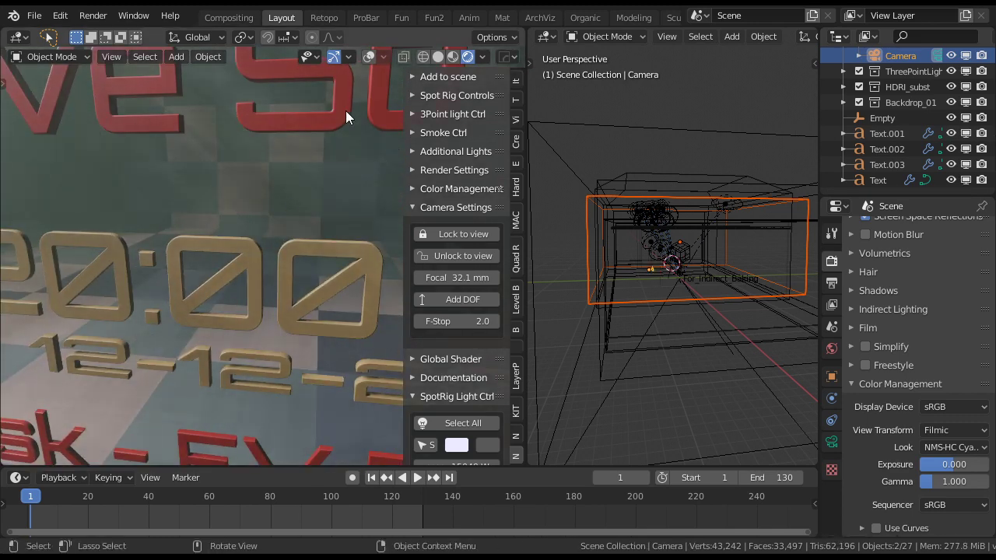
click(370, 56)
middle_drag(259, 255, 240, 254)
shift+right_click(240, 254)
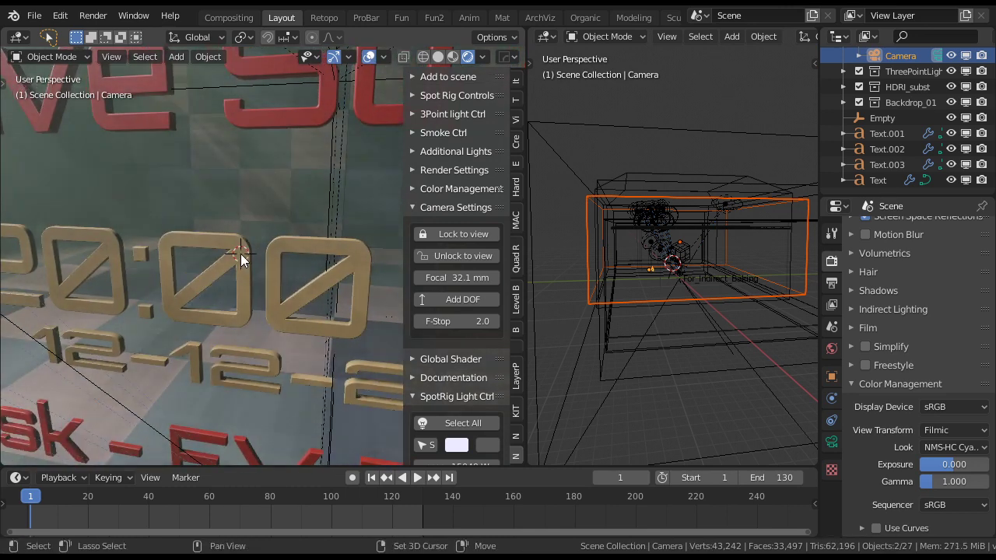
scroll(239, 254, up, 6)
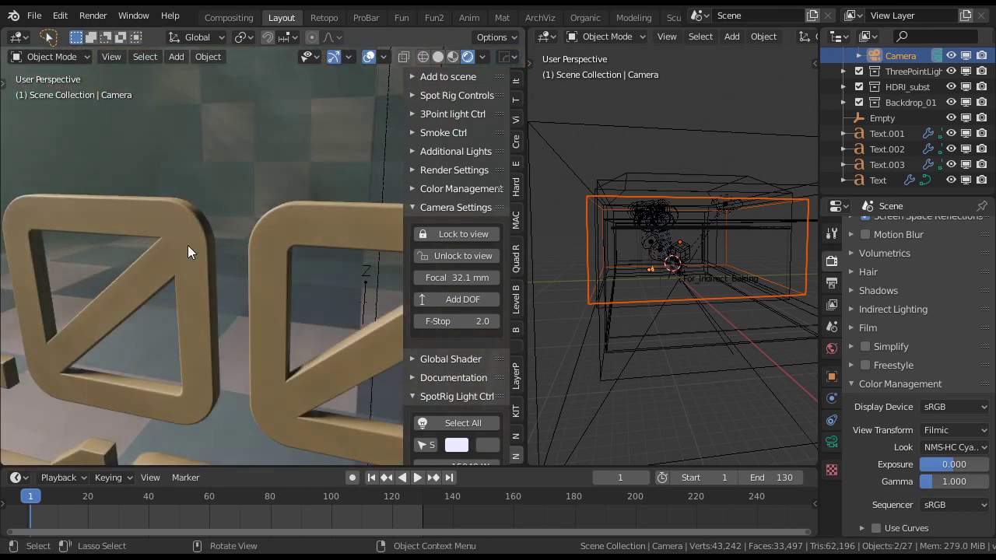
shift+middle_drag(187, 246, 137, 232)
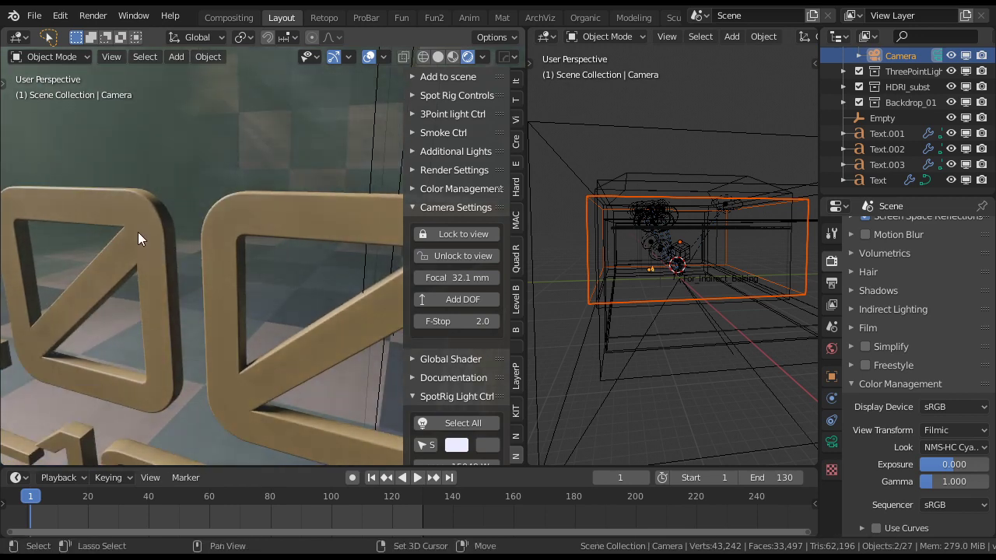
scroll(138, 232, up, 5)
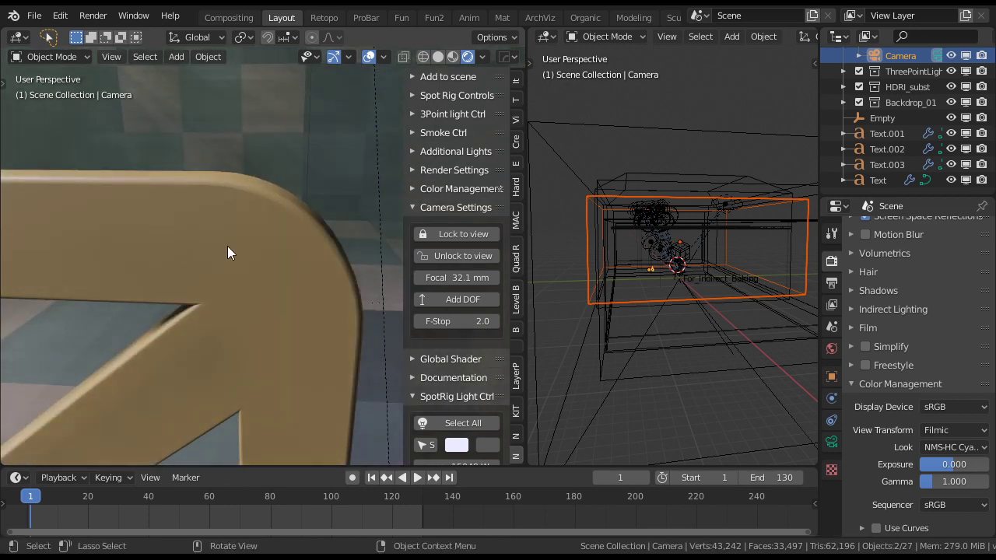
shift+right_click(231, 245)
Return to the camera view and add a DOF target at the 3D cursor with an F-Stop of 0.6
scroll(232, 258, down, 5)
middle_drag(230, 258, 209, 245)
scroll(220, 239, down, 3)
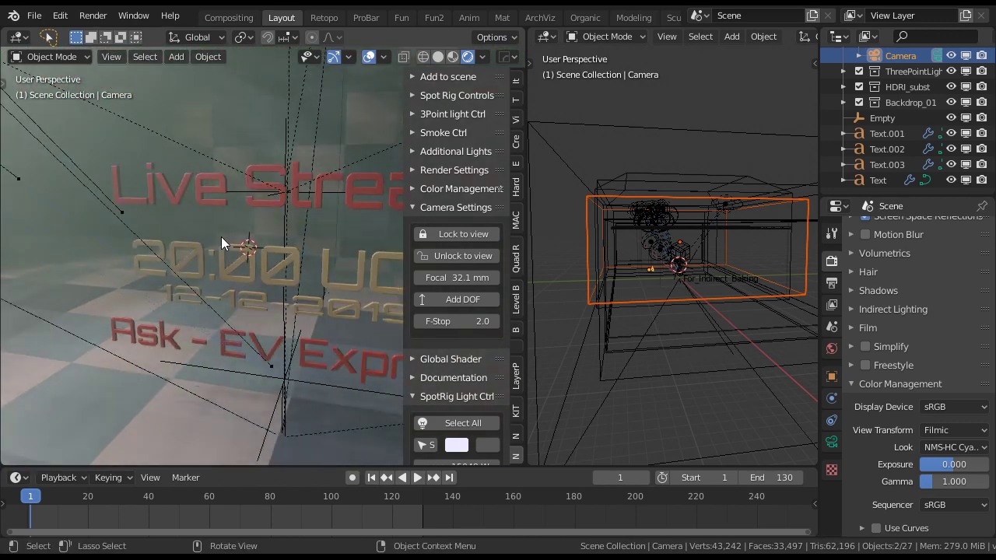
key(KP_0)
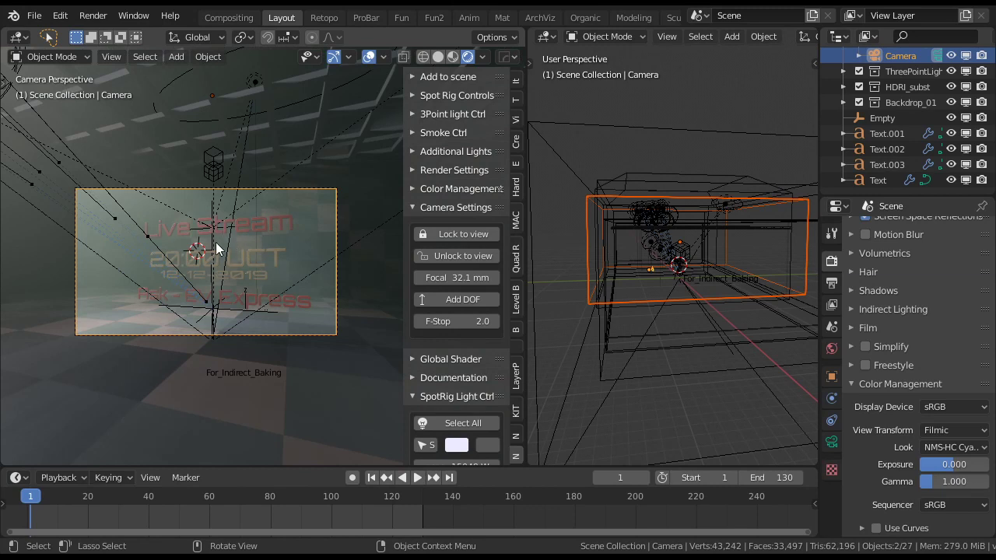
click(455, 299)
scroll(317, 276, up, 4)
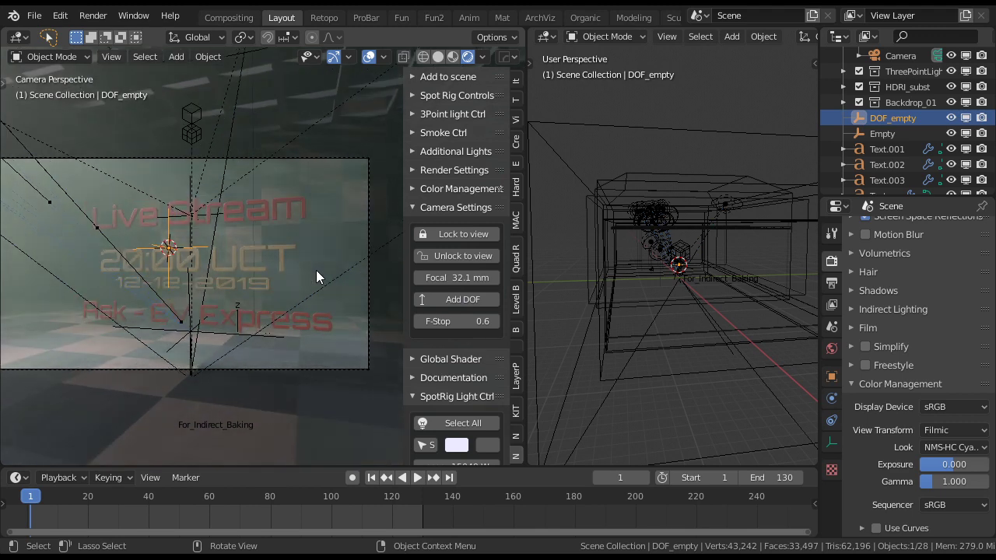
mouse_move(467, 321)
mouse_down()
mouse_move(436, 321)
mouse_move(494, 321)
mouse_move(450, 322)
mouse_up()
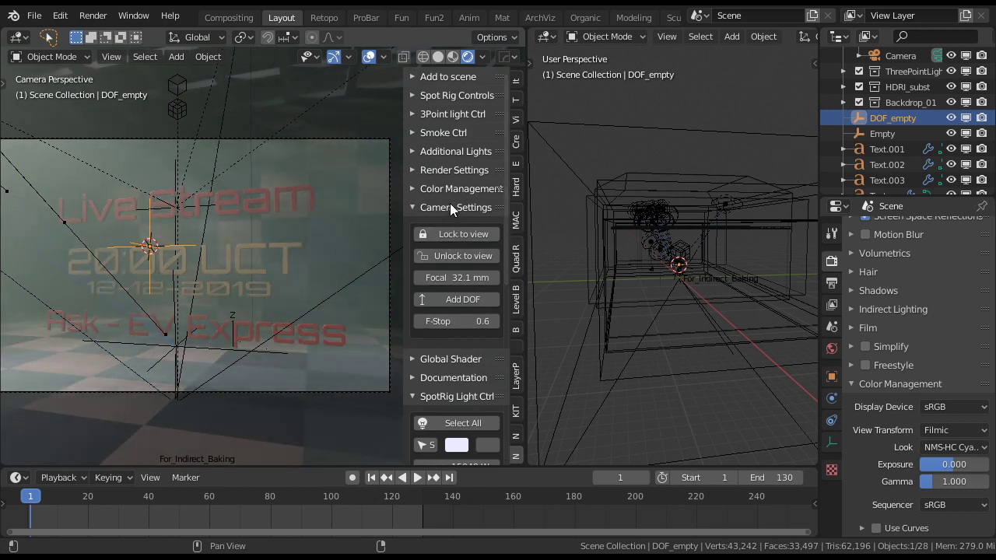
Collapse Camera Settings and examine the options in the add-on's Global Shader and Spot Rig Controls sections
click(450, 207)
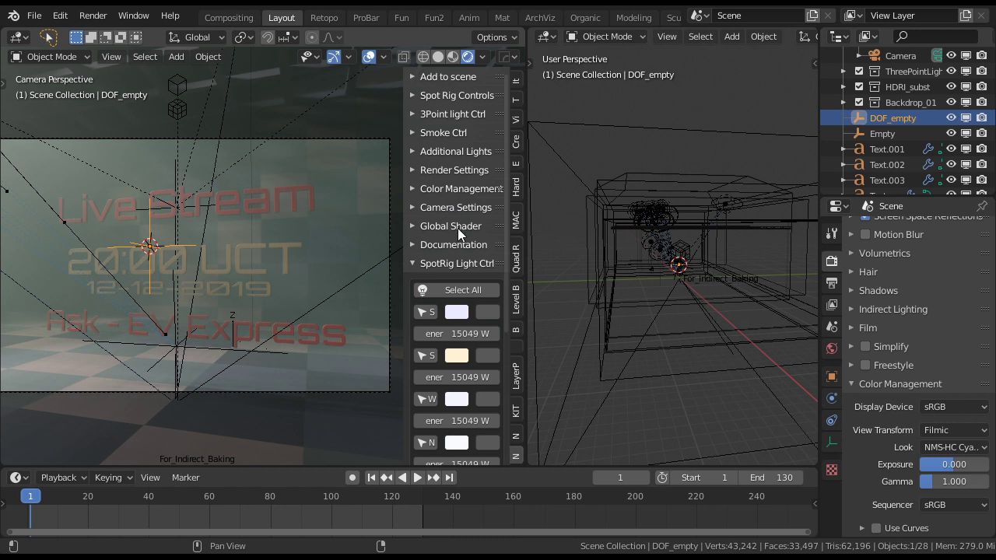
click(457, 227)
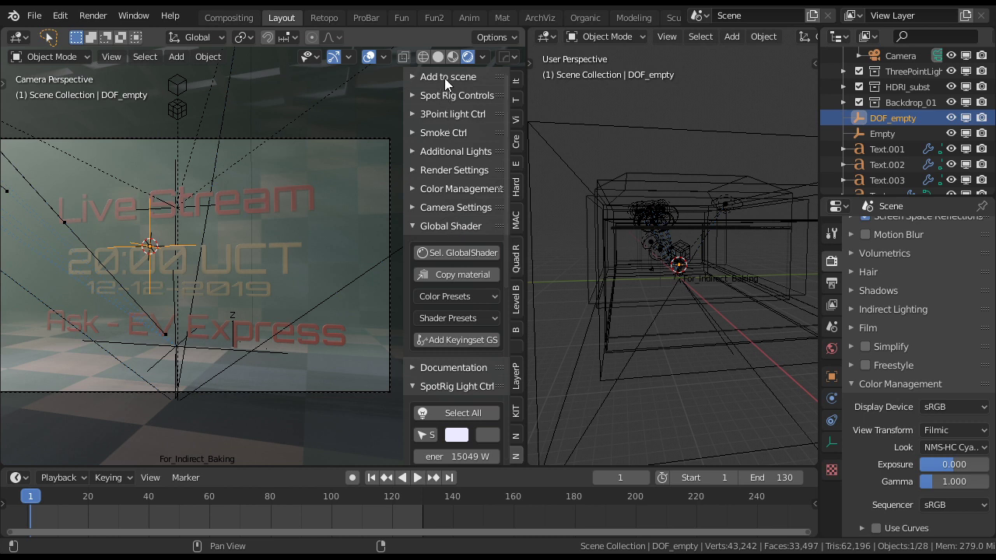
click(447, 97)
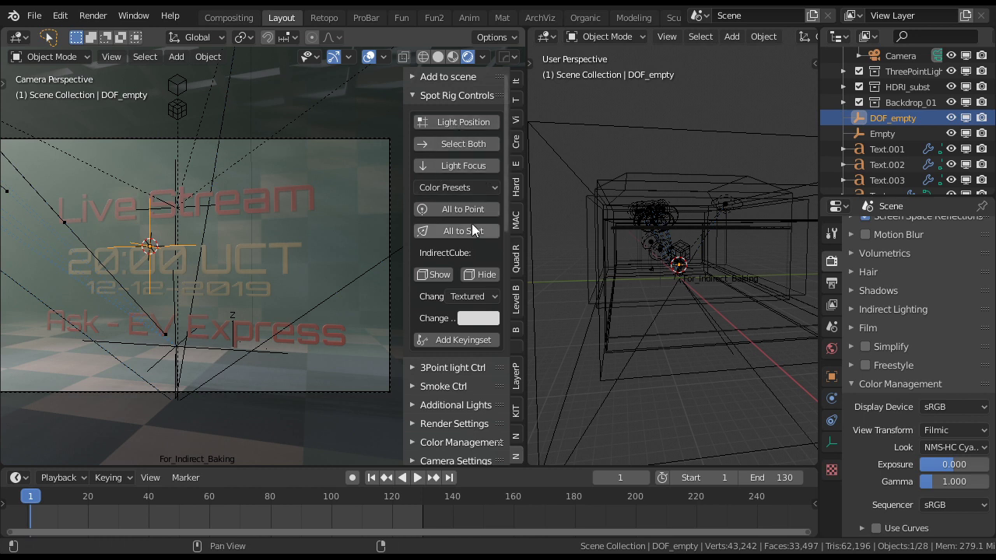
Replace the checkered backdrop with the plain light gray backdrop from the add-on's preview gallery, and select the 20:00 UCT text
click(452, 76)
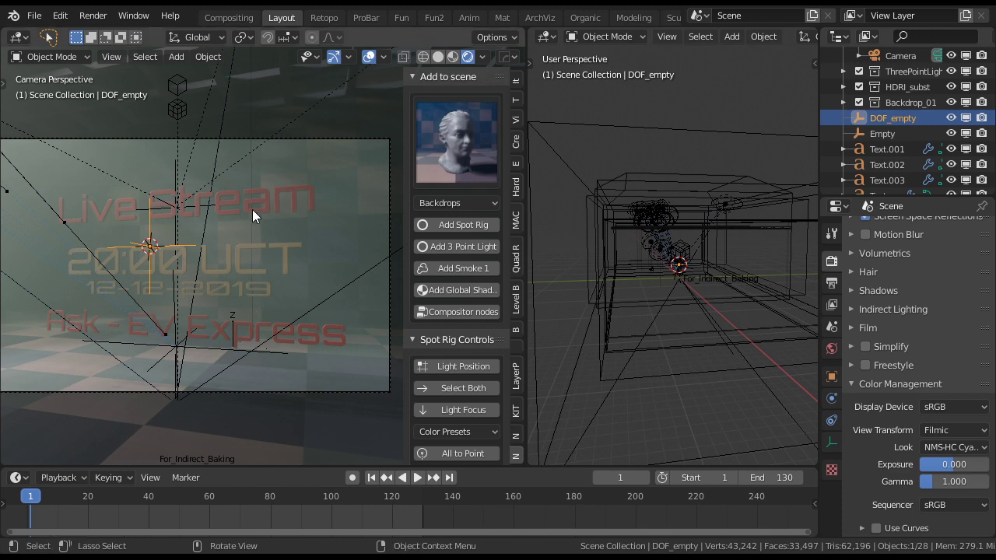
scroll(263, 232, down, 2)
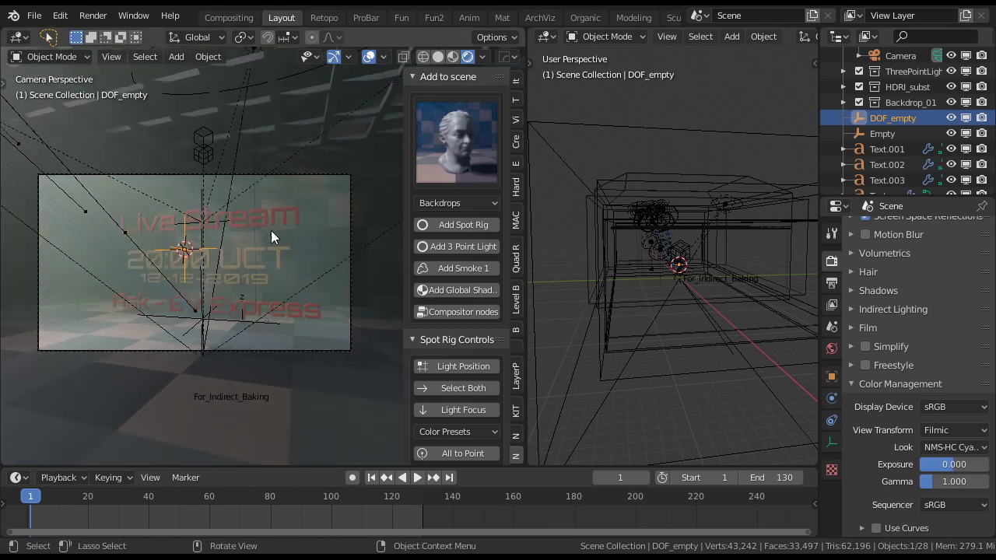
click(442, 147)
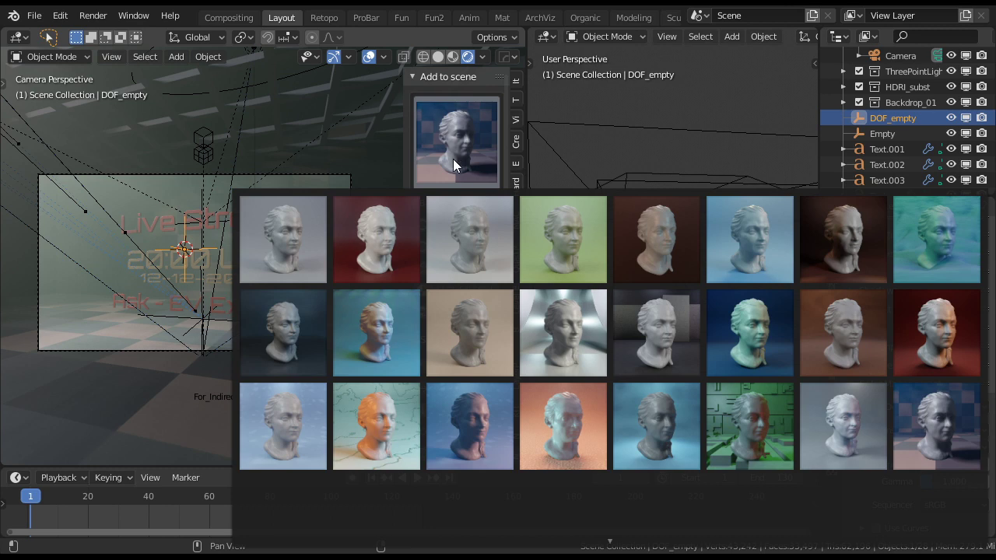
click(476, 239)
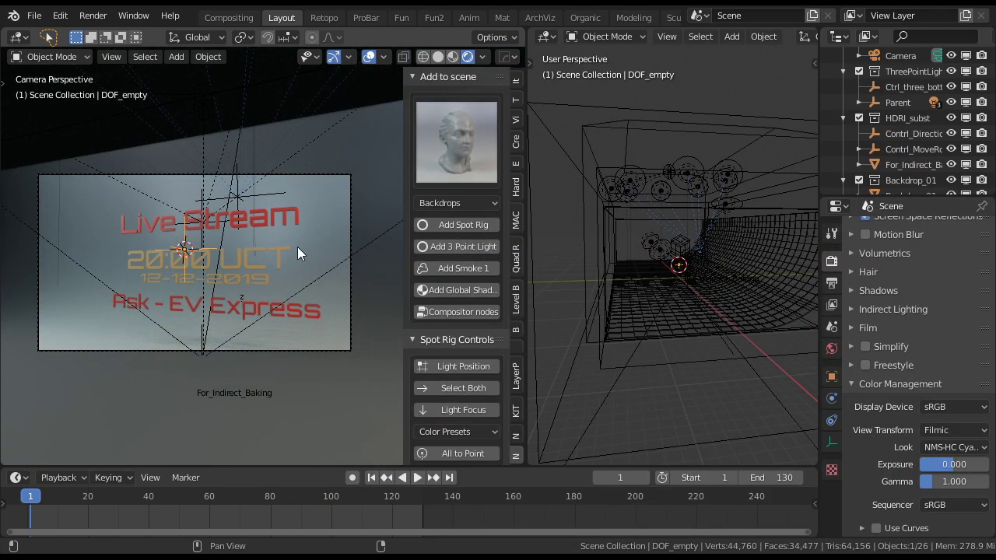
click(251, 257)
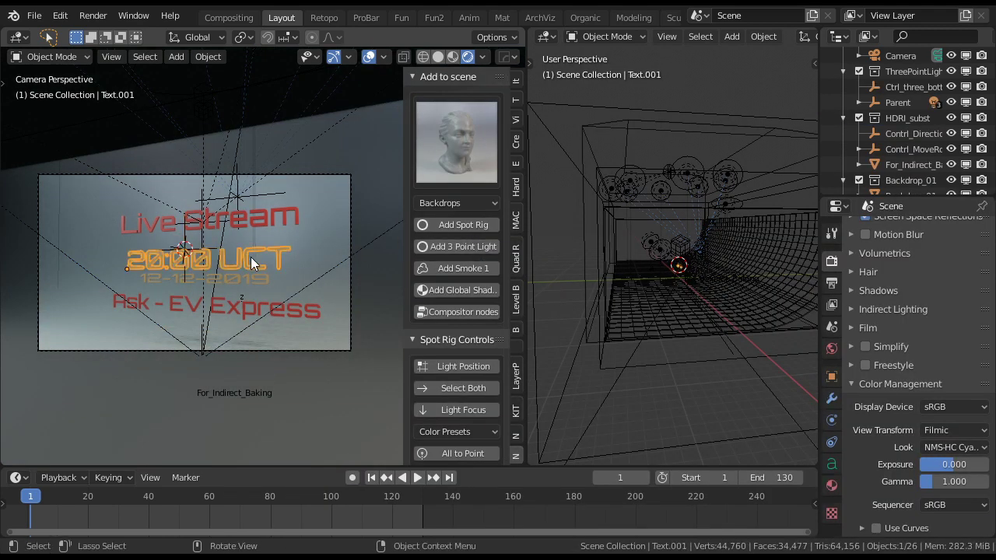
shift+click(253, 215)
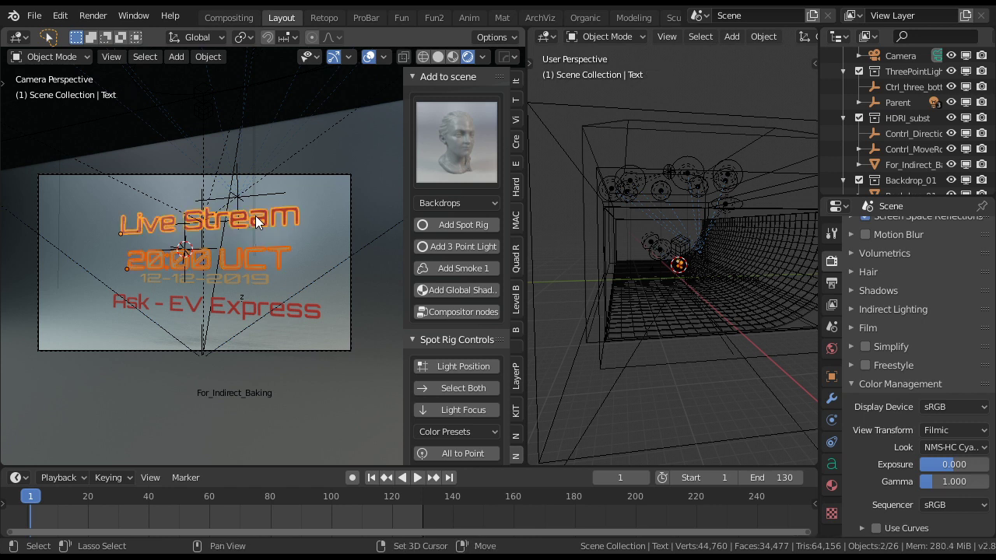
shift+click(259, 281)
shift+click(266, 313)
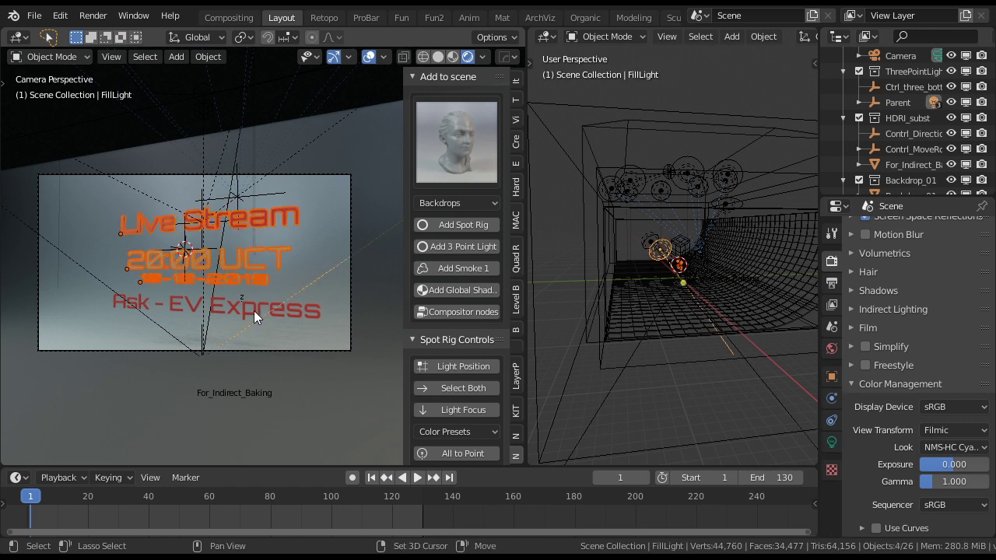
shift+click(255, 310)
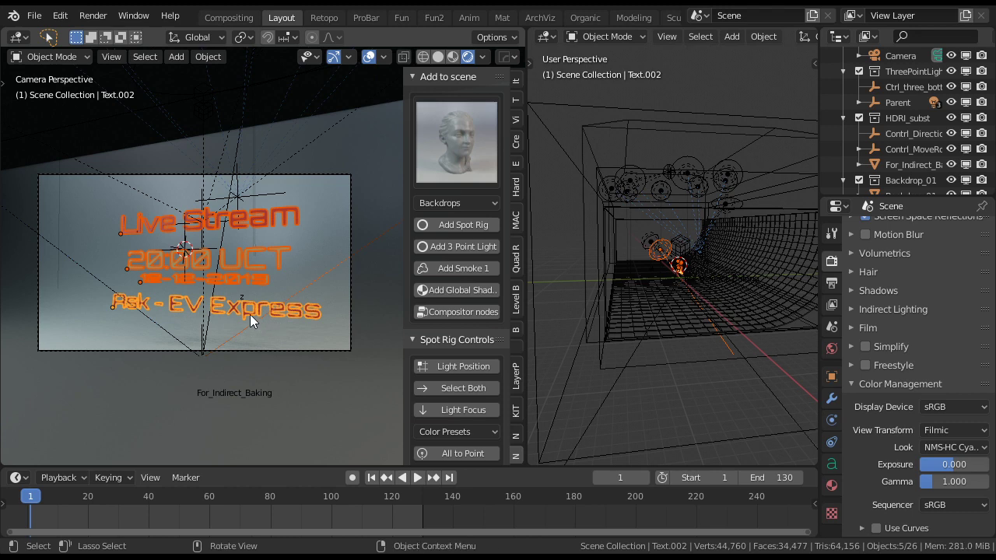
click(250, 314)
Select only the four text lines, leaving out the backdrop, and move them aside together along the X axis
shift+click(254, 274)
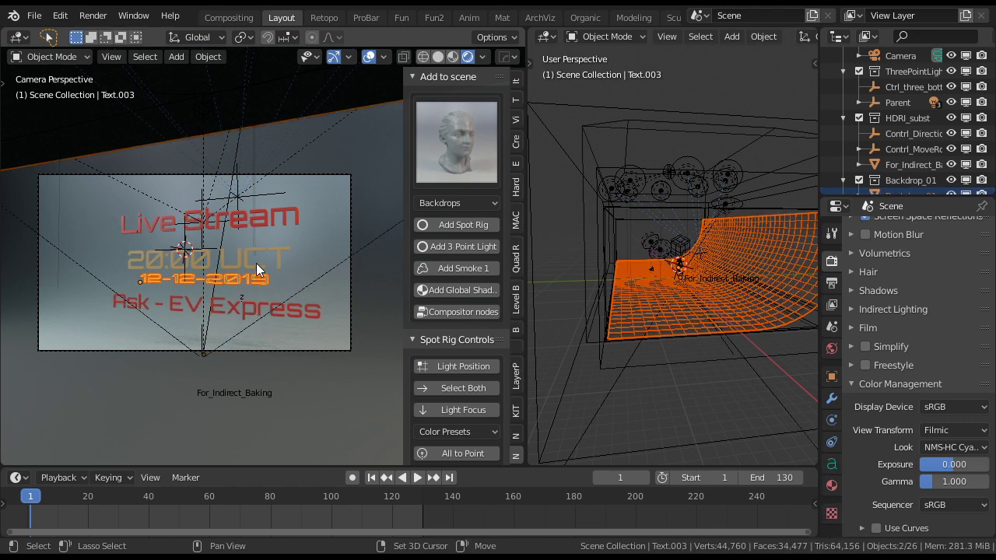
shift+click(243, 261)
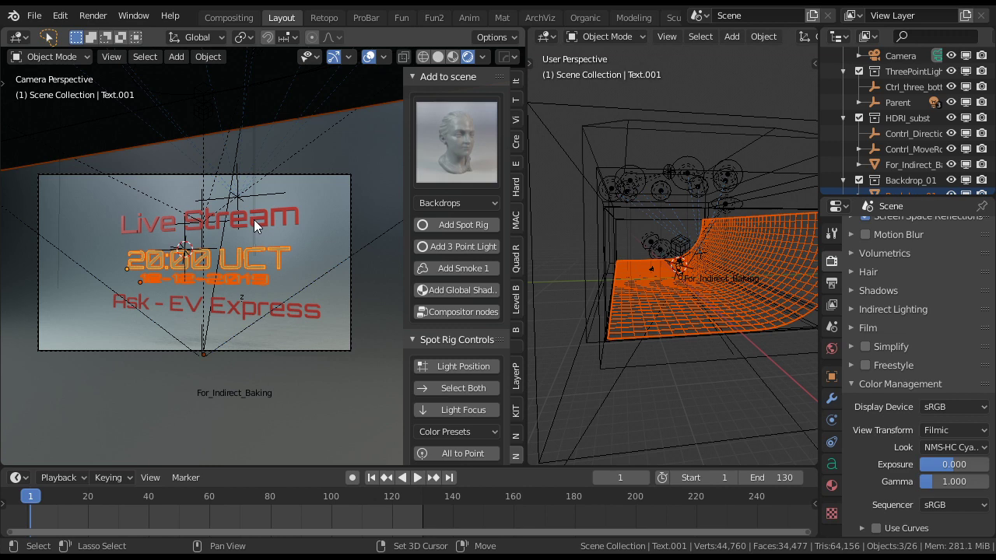
shift+click(253, 233)
shift+click(252, 308)
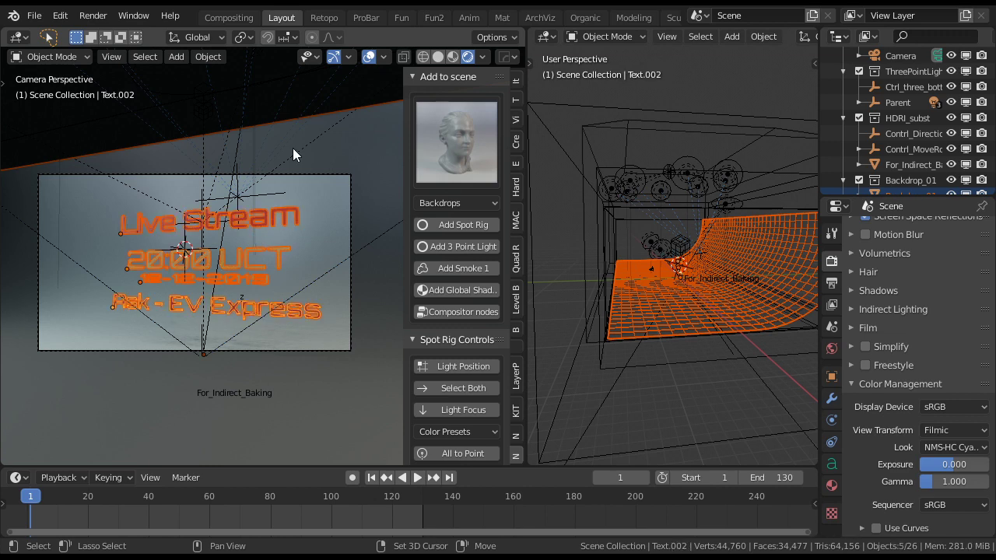
shift+click(294, 137)
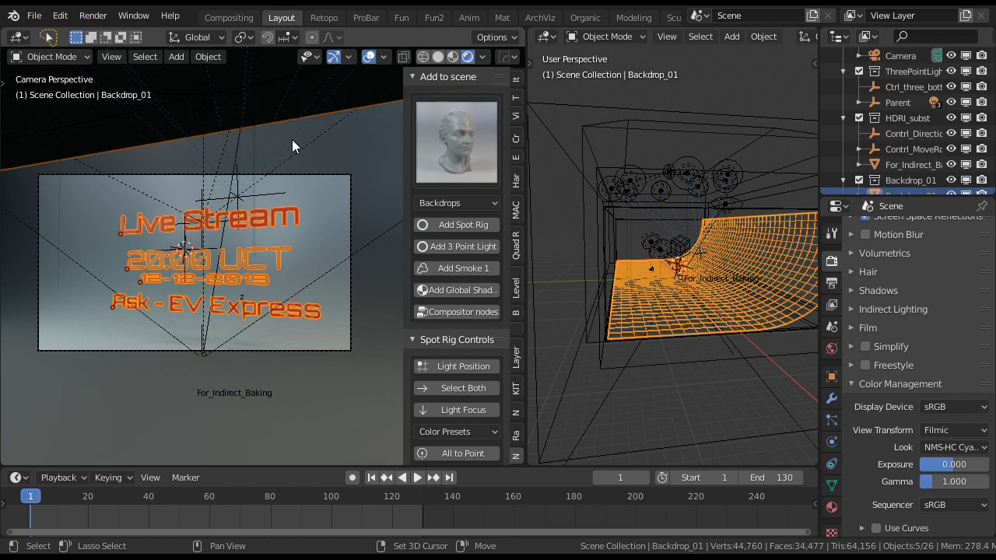
shift+click(292, 140)
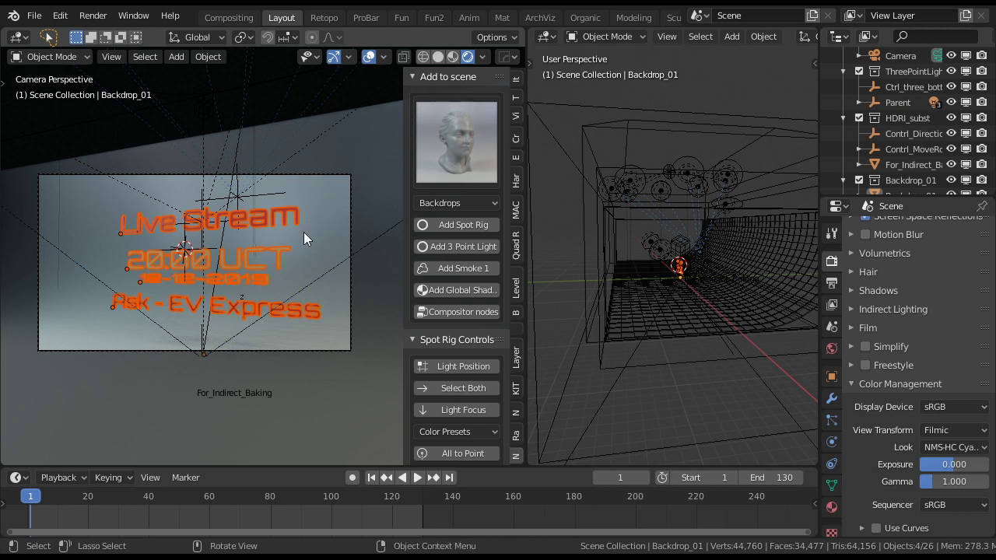
key(g)
key(x)
click(114, 205)
Orbit out of the camera view and draw a large box on the backdrop floor with QBlocker's Plane / Cube tool
middle_drag(114, 205, 312, 280)
scroll(312, 279, down, 6)
scroll(311, 255, up, 1)
scroll(315, 241, up, 3)
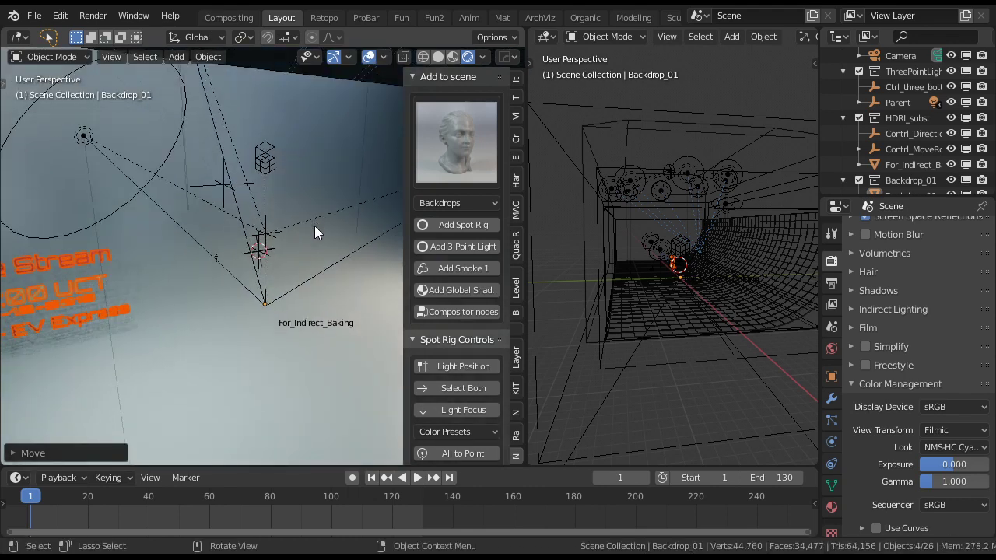
key(shift+a)
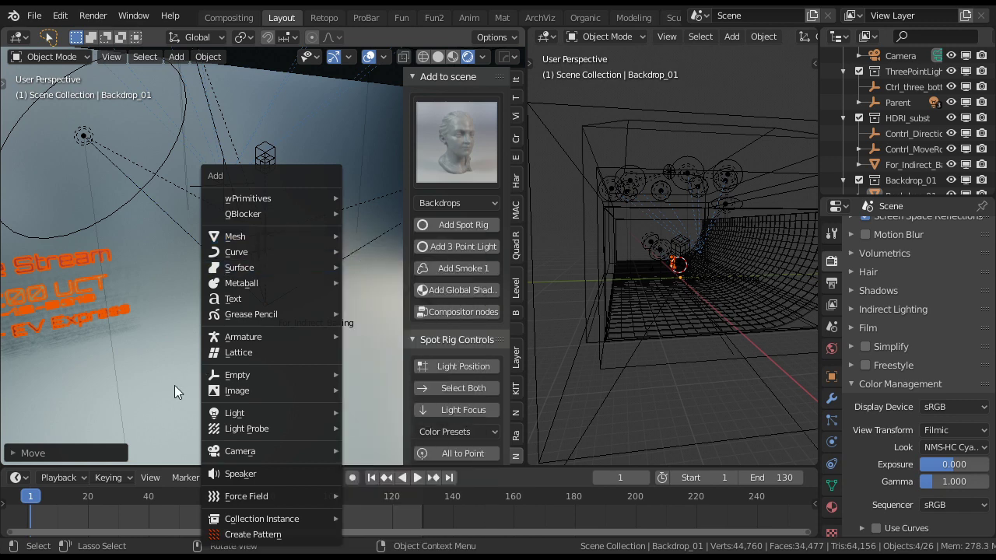
key(Escape)
click(226, 351)
key(shift+a)
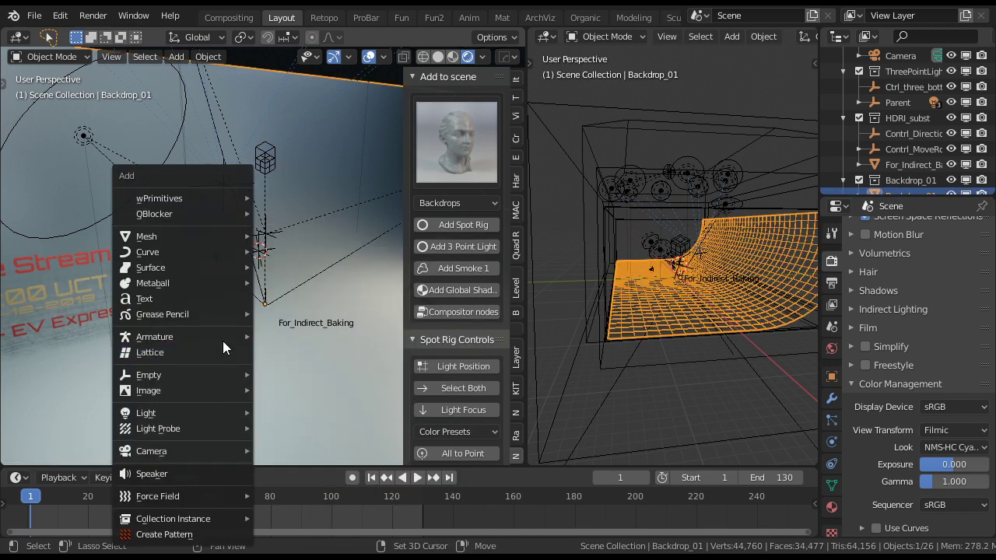
mouse_move(166, 212)
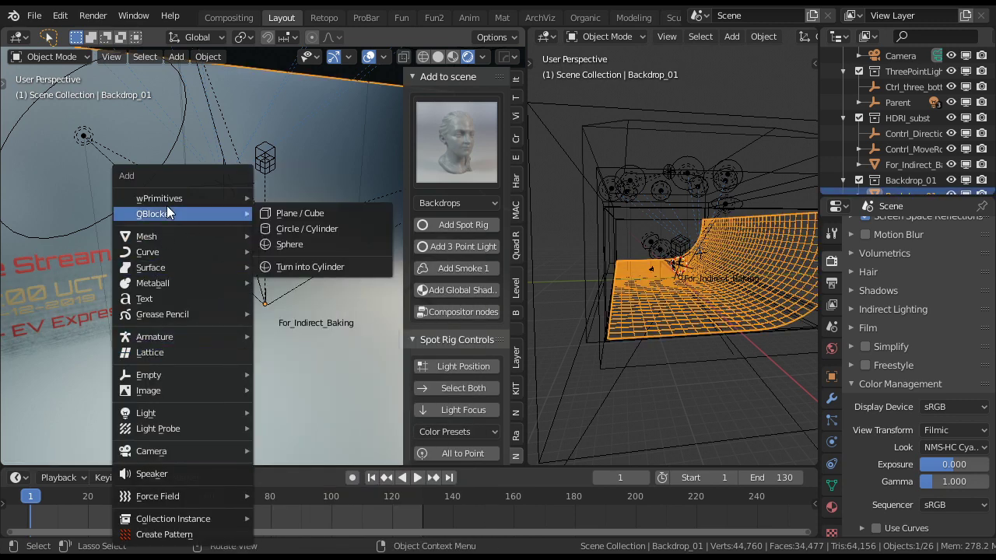
click(262, 215)
drag(266, 308, 329, 354)
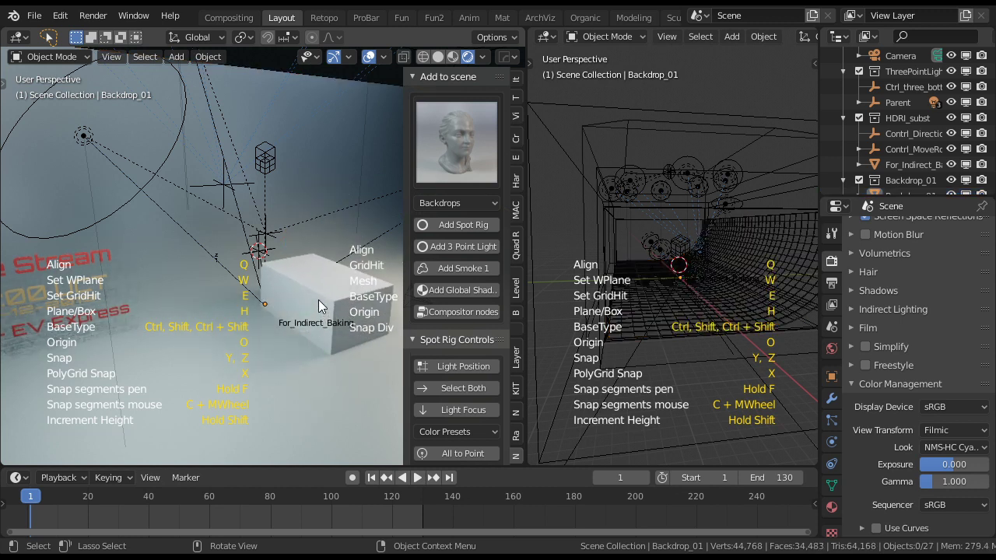
click(321, 305)
Draw three more QBlocker boxes, two between the first box and the text lines and one on its opposite side
drag(202, 319, 284, 352)
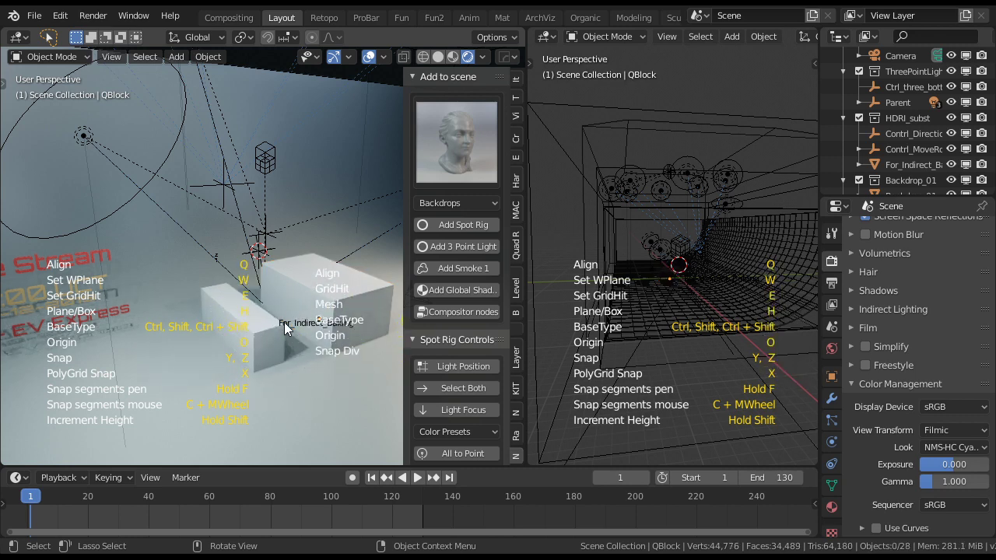
click(275, 322)
drag(112, 354, 228, 389)
click(232, 345)
shift+middle_drag(302, 322, 162, 329)
drag(259, 288, 329, 338)
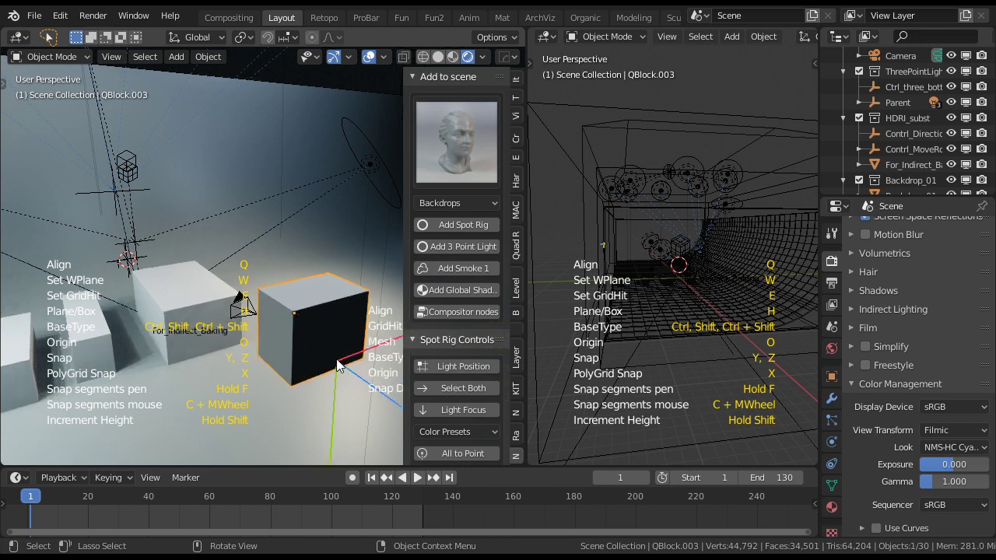
click(346, 338)
Duplicate the large first box and place the copy about 6 m away along the X axis
middle_drag(346, 338, 267, 303)
scroll(218, 336, up, 4)
click(245, 300)
key(shift+d)
key(x)
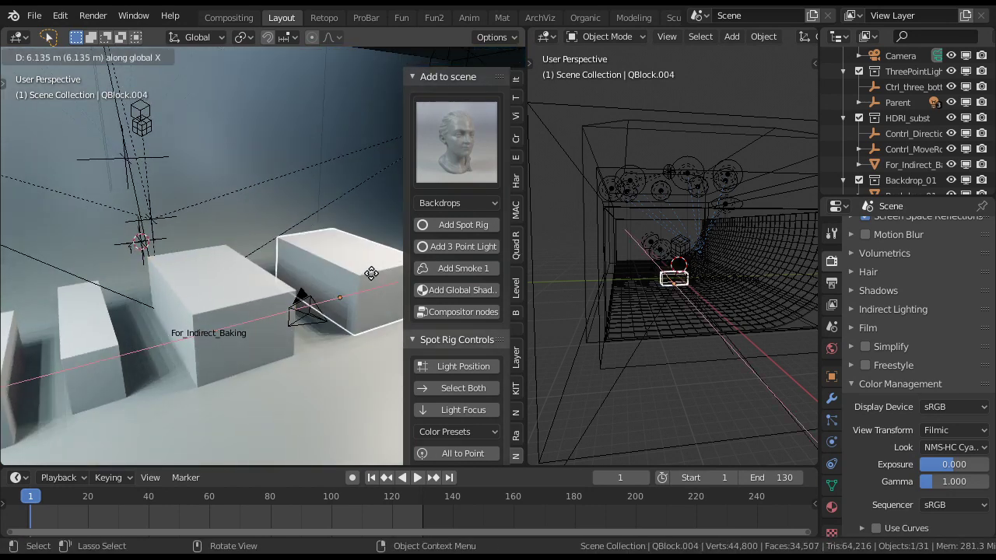
click(375, 269)
Add the add-on's global shader swatch cubes to the scene and move them onto the open floor in front of the boxes
scroll(934, 148, down, 4)
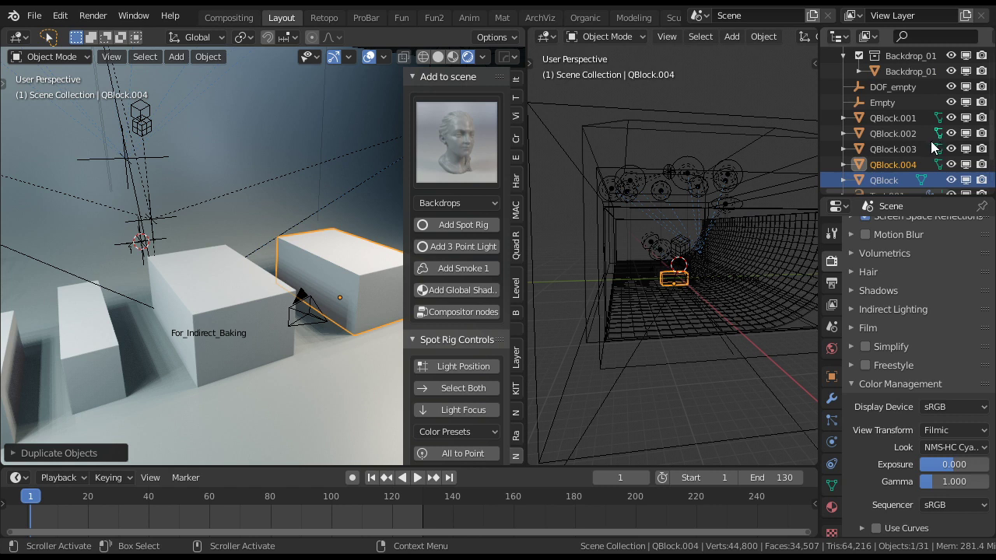
scroll(927, 148, down, 2)
scroll(927, 148, up, 8)
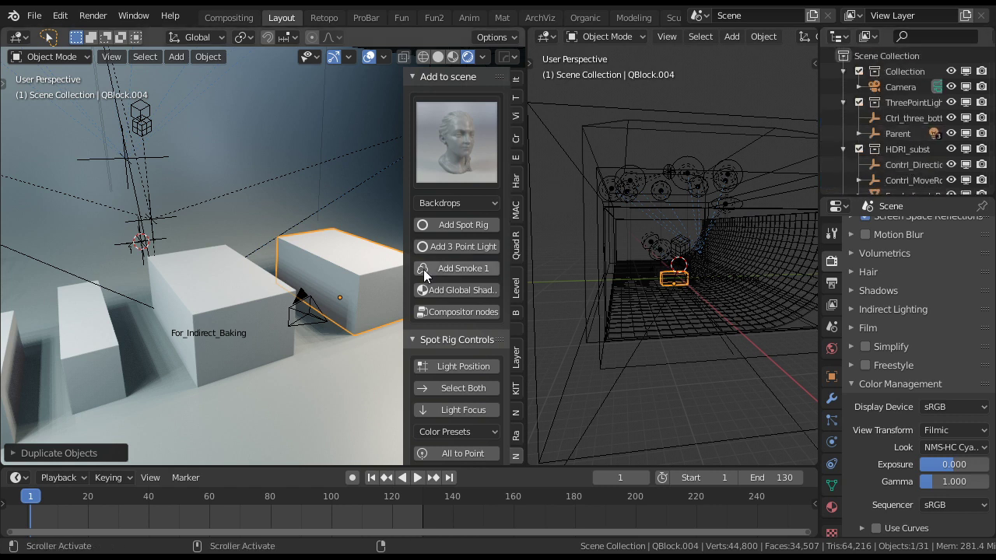
click(450, 292)
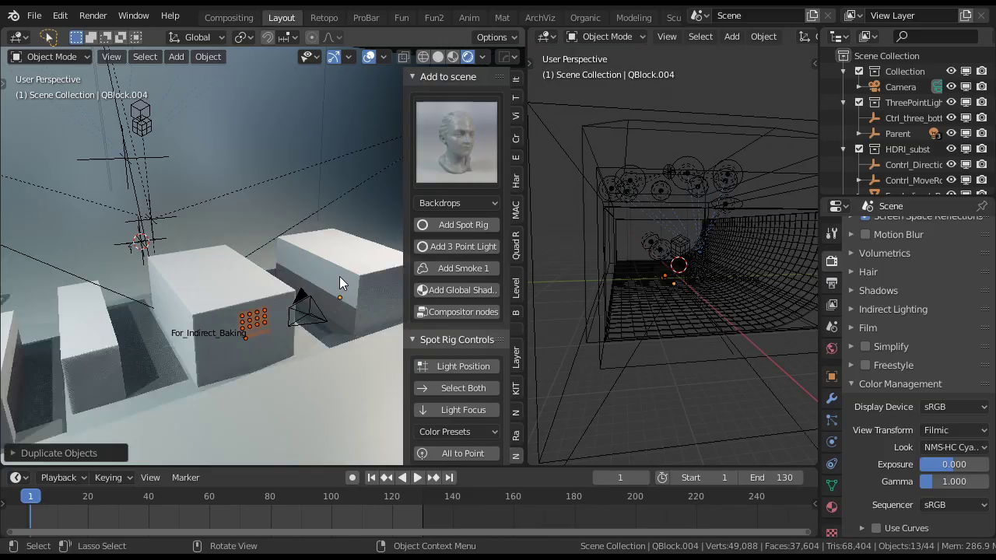
scroll(339, 276, down, 4)
middle_drag(337, 276, 308, 301)
scroll(299, 287, up, 4)
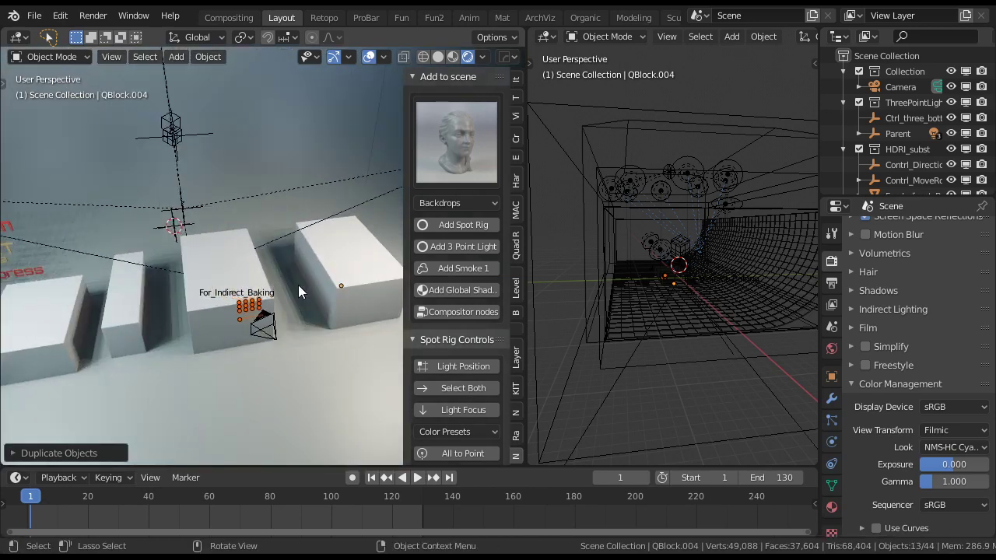
key(g)
click(309, 357)
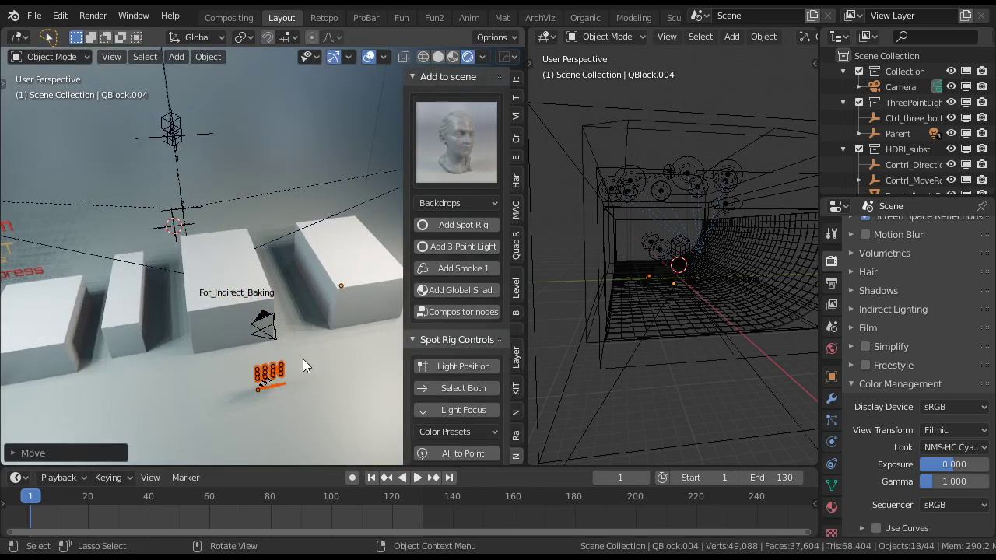
Frame the swatch cubes up close, collapse Spot Rig Controls and try the add-on's Sel. GlobalShader command
key(KP_Decimal)
middle_drag(301, 356, 323, 246)
scroll(315, 248, up, 3)
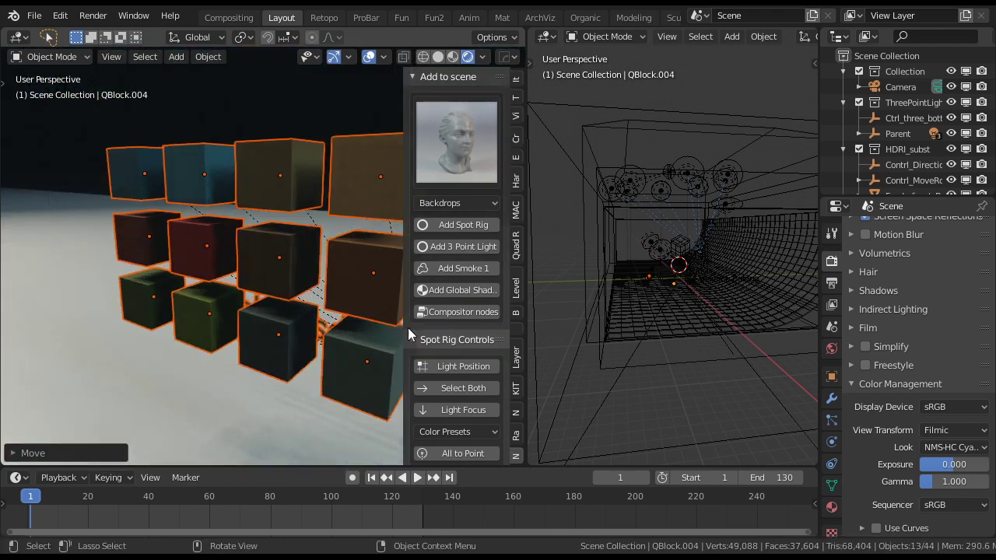
scroll(474, 374, down, 4)
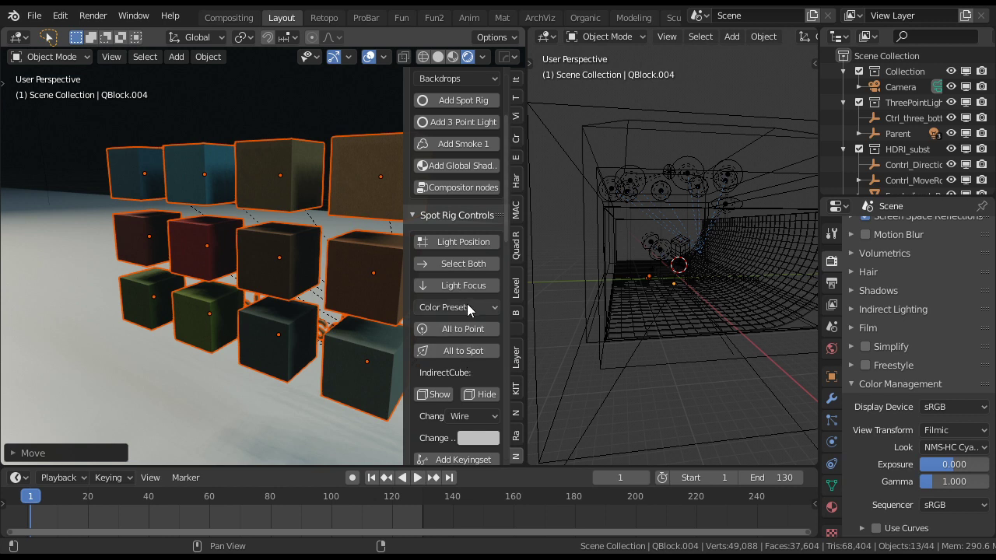
click(452, 216)
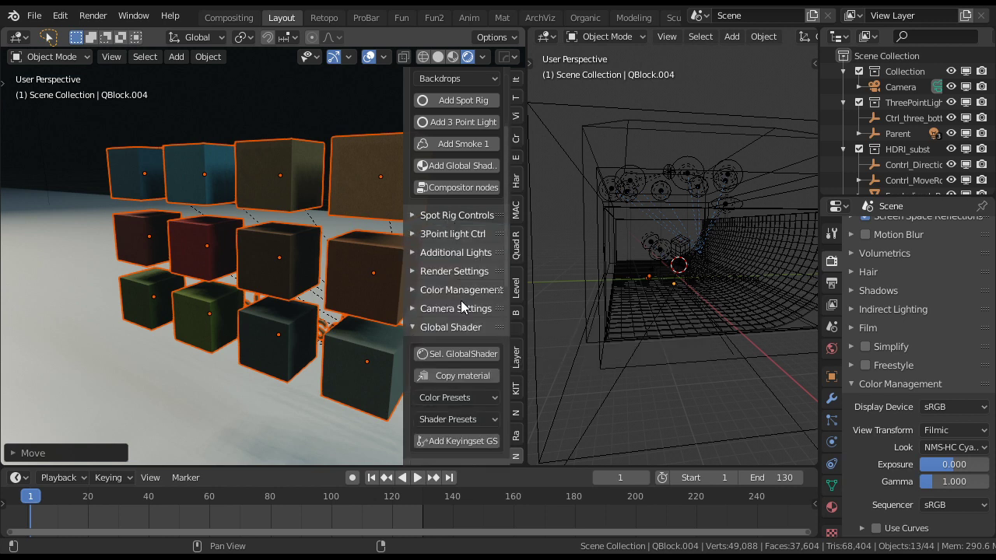
click(468, 353)
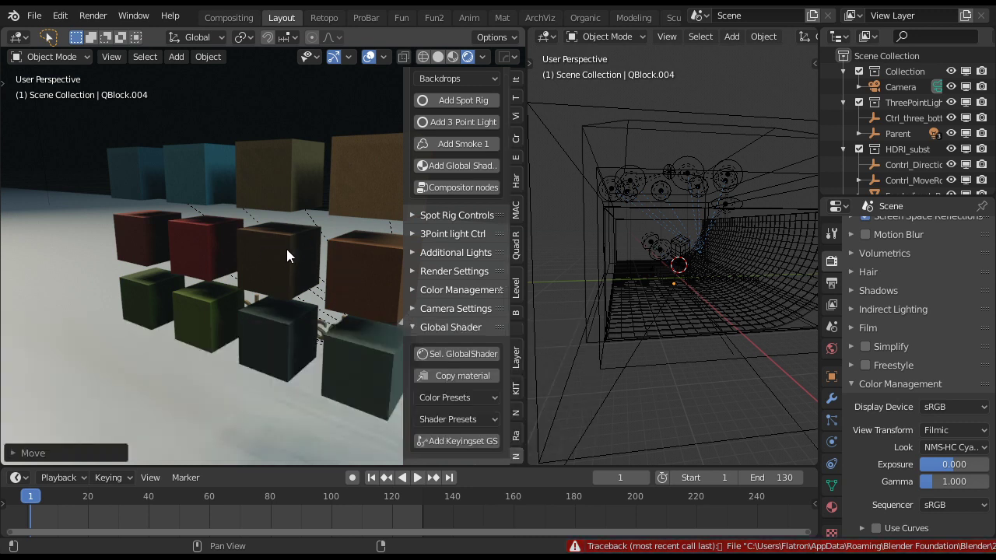
Start a new General file and load the plain light gray backdrop setup from the add-on's preview gallery
key(ctrl+n)
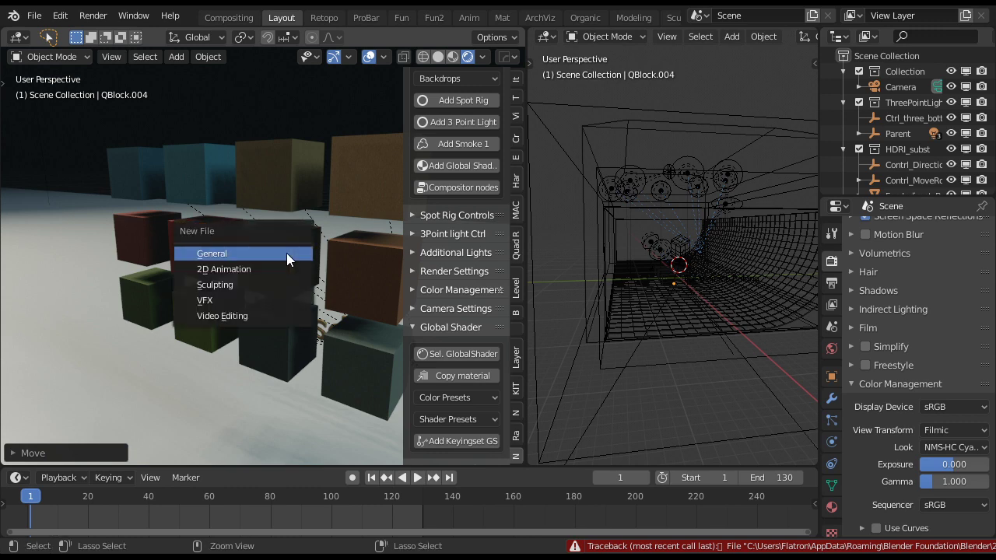
click(287, 253)
click(535, 298)
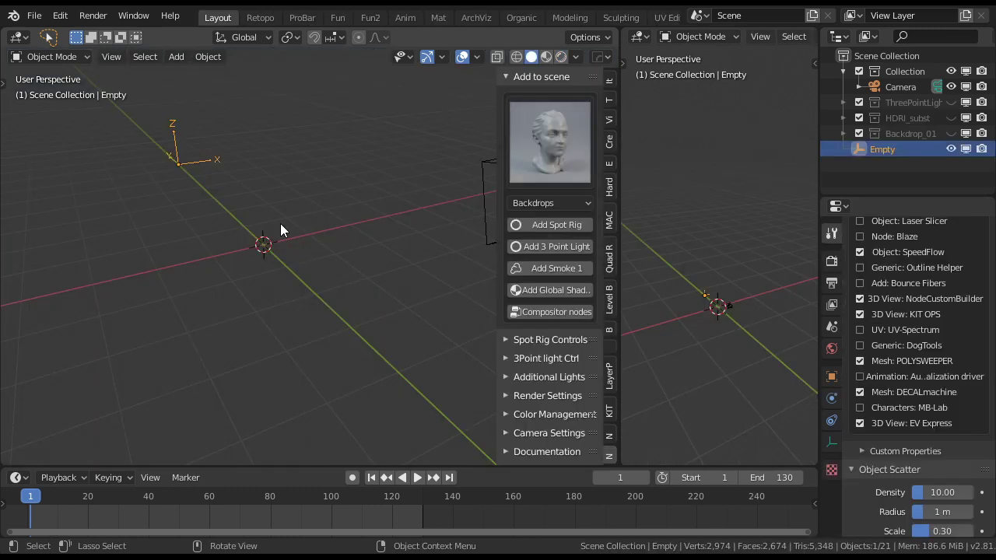
click(560, 153)
click(459, 250)
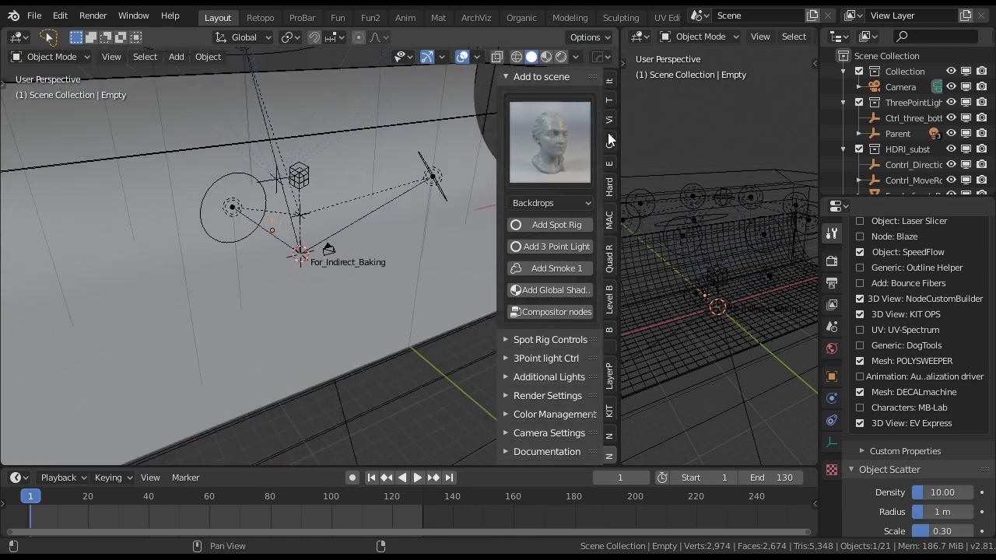
Collapse the scene's collections in the outliner and hide the three-point light, HDRI_subst and Backdrop_01 collections
click(843, 102)
click(844, 71)
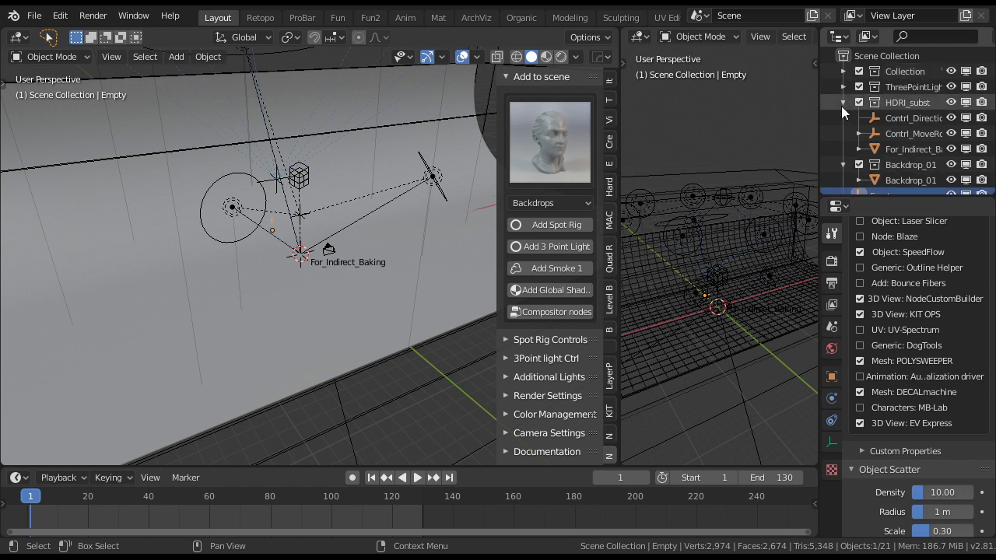
click(842, 103)
click(842, 117)
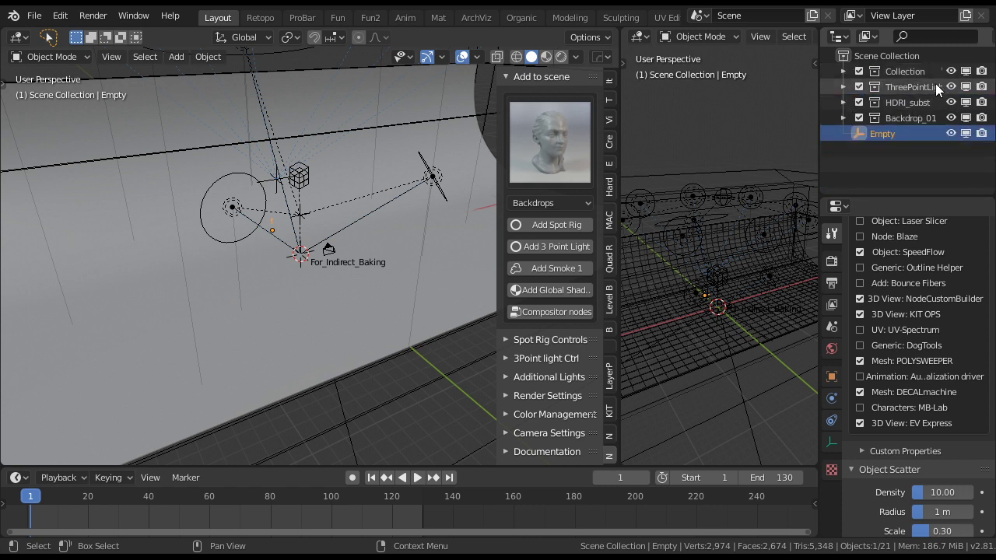
drag(951, 86, 951, 117)
Draw two boxes on the grid near the 3D cursor with QBlocker's Plane / Cube tool
mouse_move(368, 181)
middle_down()
mouse_move(369, 209)
mouse_move(354, 189)
mouse_move(383, 167)
mouse_move(372, 196)
middle_up()
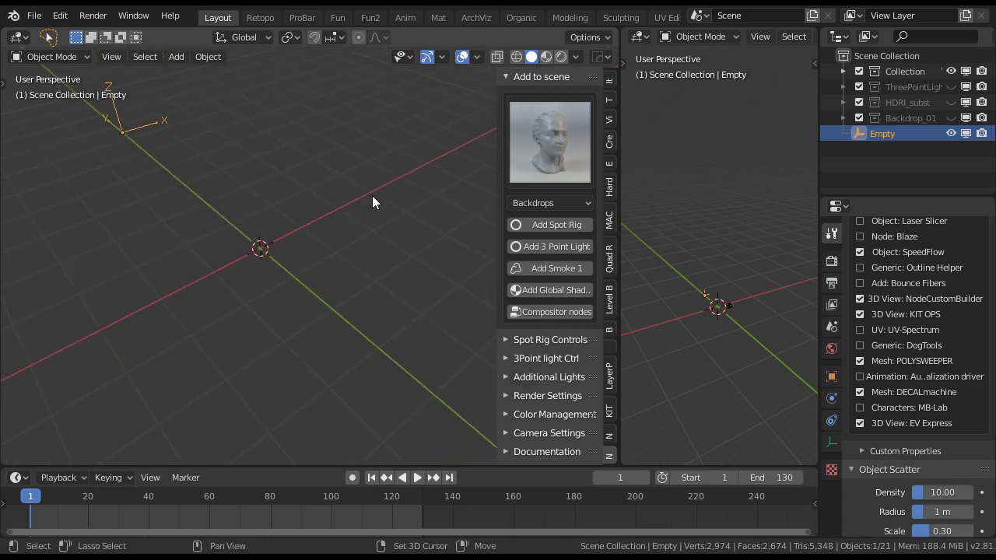
key(shift+a)
mouse_move(249, 211)
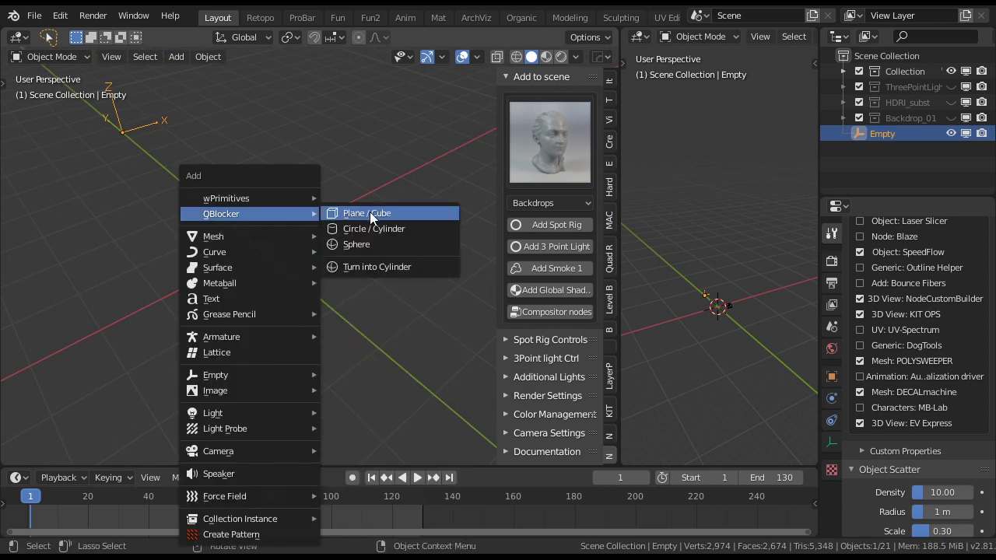
click(370, 211)
drag(267, 204, 277, 270)
click(265, 231)
drag(199, 257, 186, 350)
click(175, 306)
Draw two more QBlocker boxes, one farther along the X axis and one in front of the 3D cursor, and leave the tool
drag(341, 191, 365, 251)
click(367, 188)
drag(311, 285, 319, 388)
click(324, 343)
drag(372, 263, 425, 344)
right_click(416, 289)
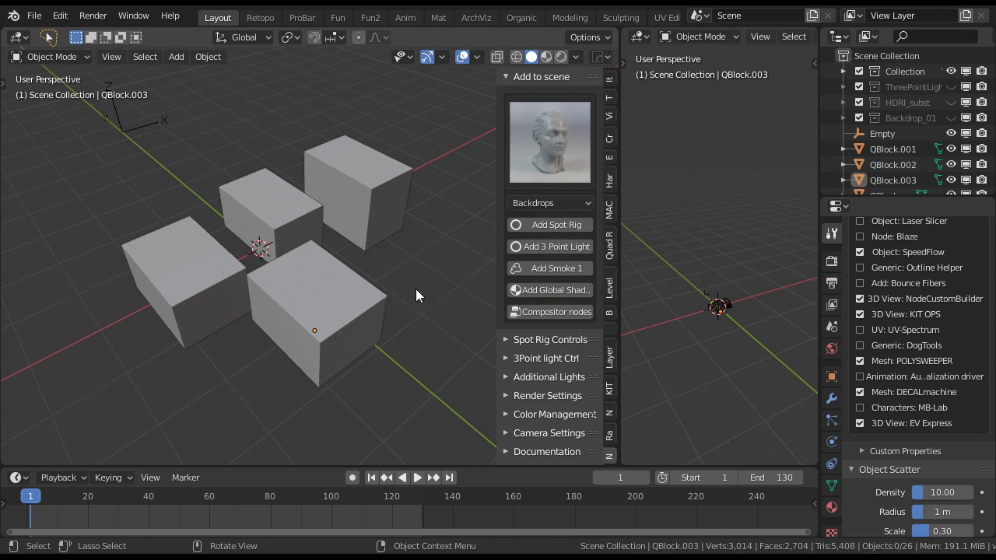
Scale the front box down along the Z axis to make it lower than the other boxes
middle_drag(345, 273, 280, 250)
click(229, 236)
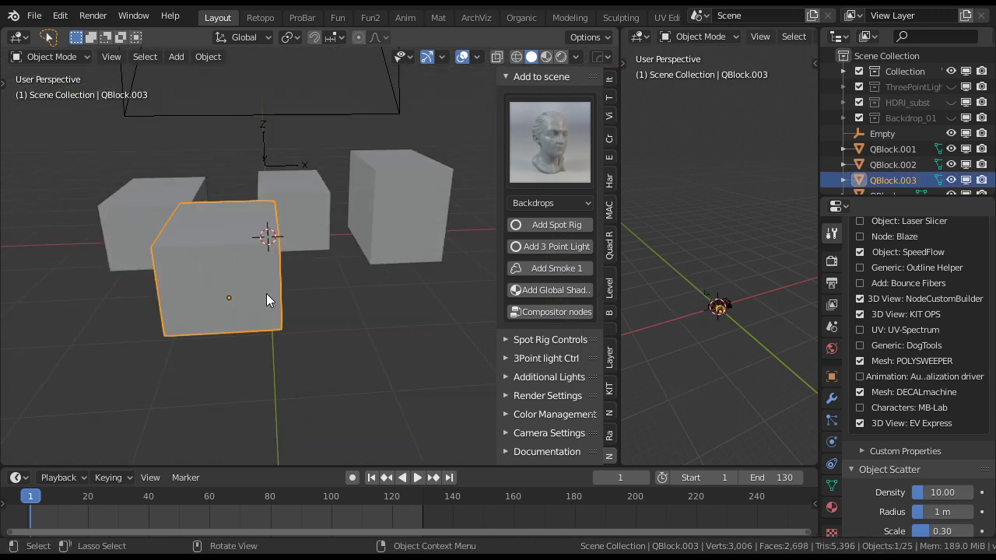
key(s)
key(z)
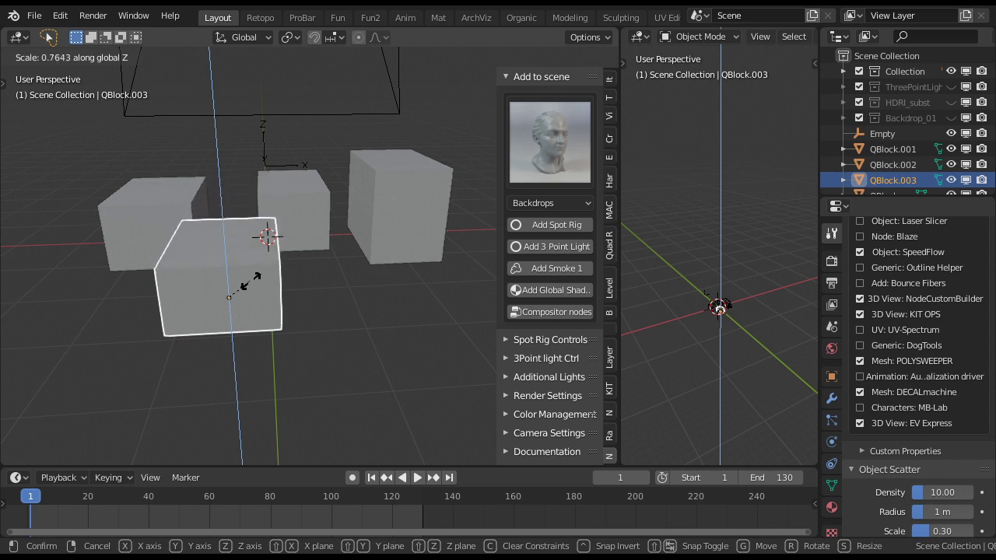
click(251, 284)
Make the Scene Collection active, add the Global Shader colour swatches to the scene, and show the viewport in material preview
click(172, 208)
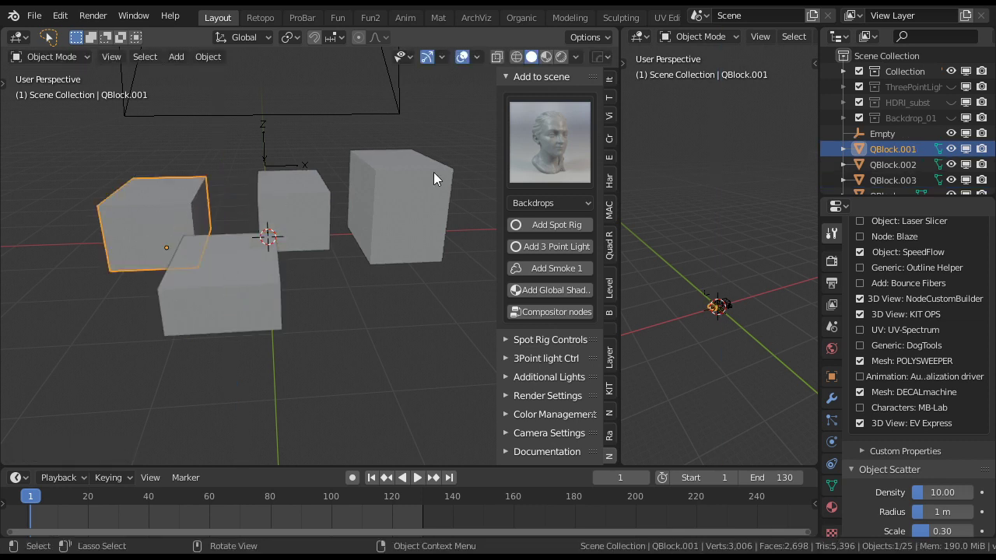
click(861, 58)
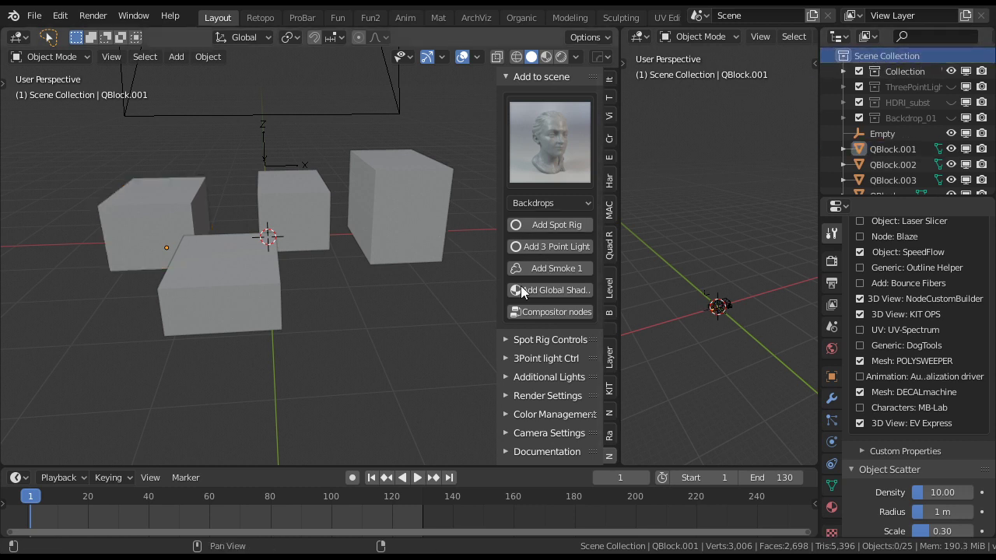
click(542, 291)
scroll(362, 270, down, 5)
scroll(361, 270, up, 1)
middle_drag(362, 270, 313, 281)
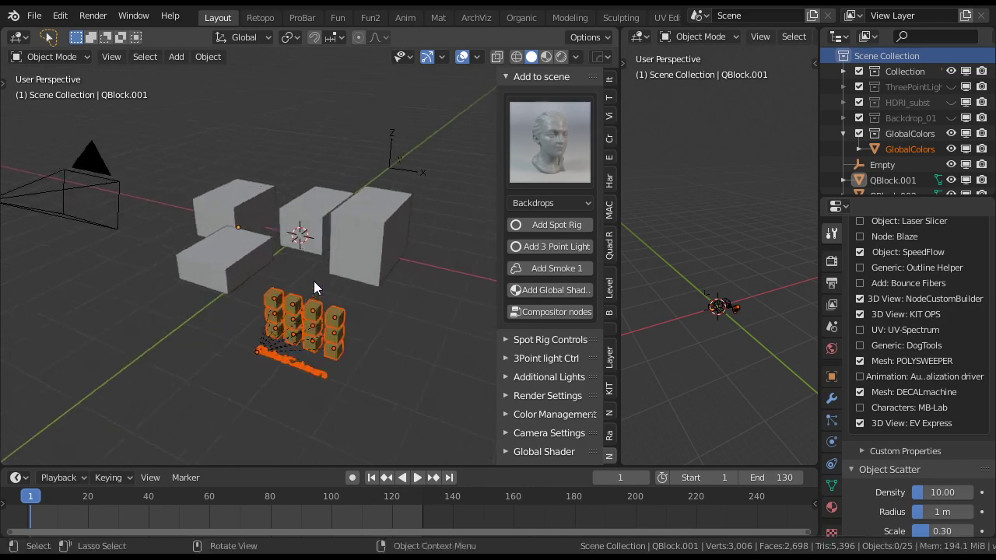
click(546, 56)
mouse_move(394, 231)
middle_down()
mouse_move(377, 265)
mouse_move(381, 229)
mouse_move(375, 244)
middle_up()
Link the light tan GlobalColours swatch's material to the back box nearest the negative X side
click(210, 182)
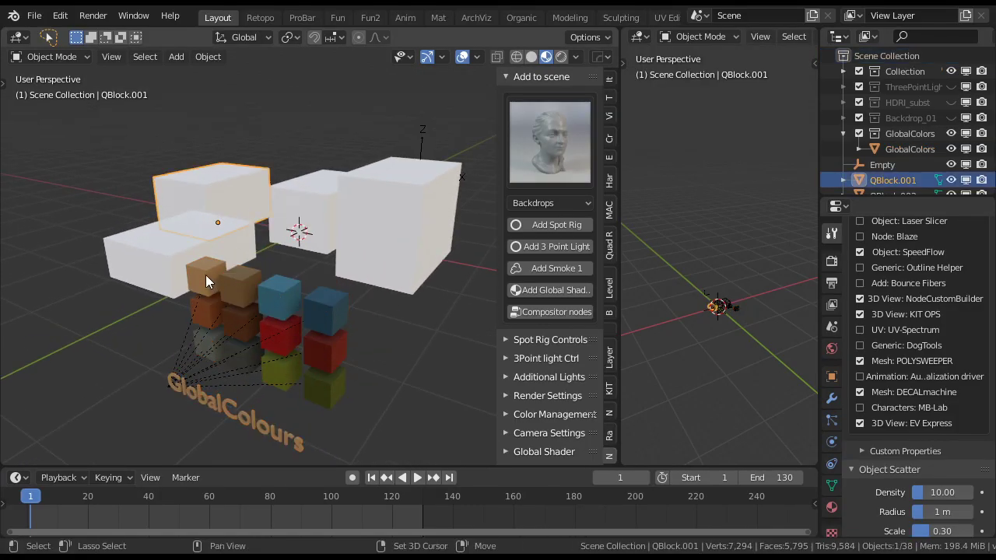
shift+click(205, 274)
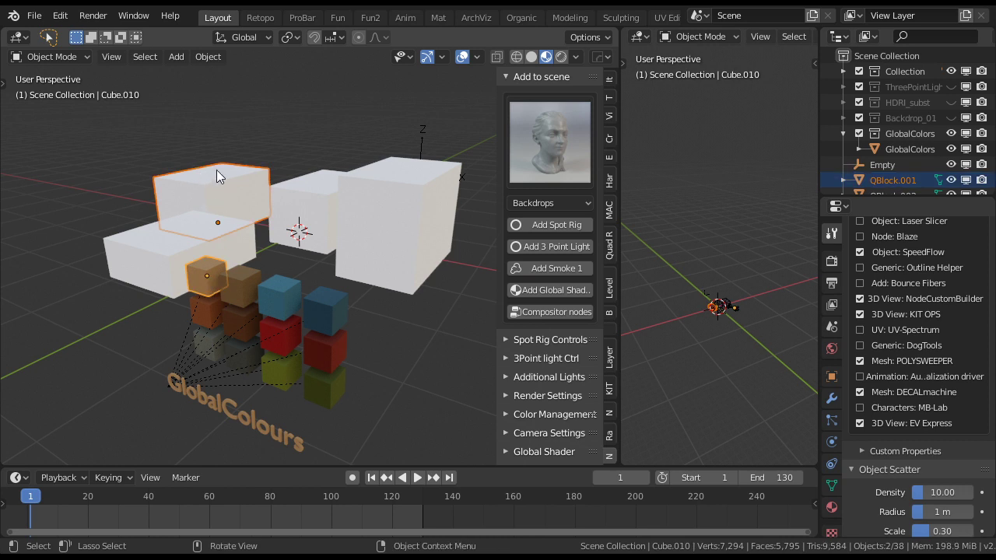
key(ctrl+l)
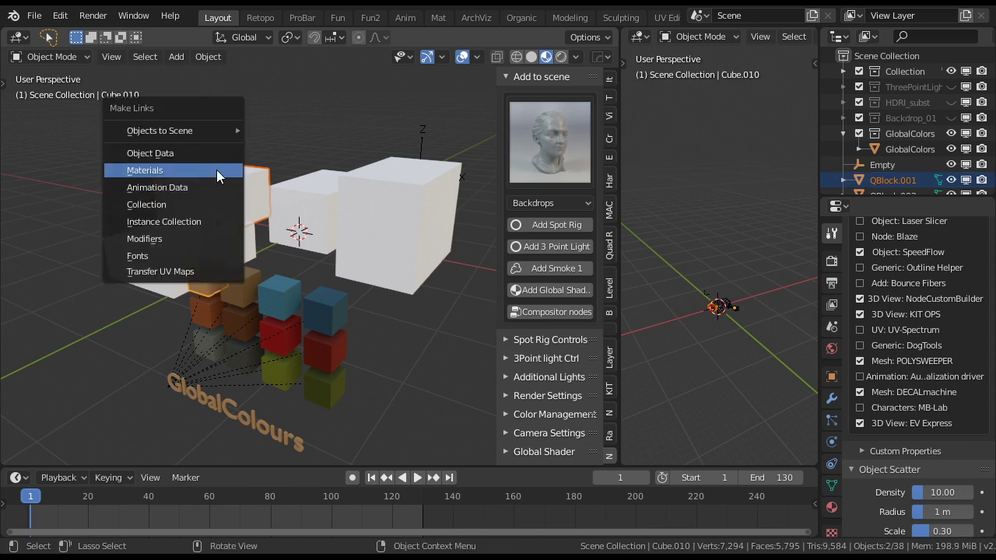
click(159, 169)
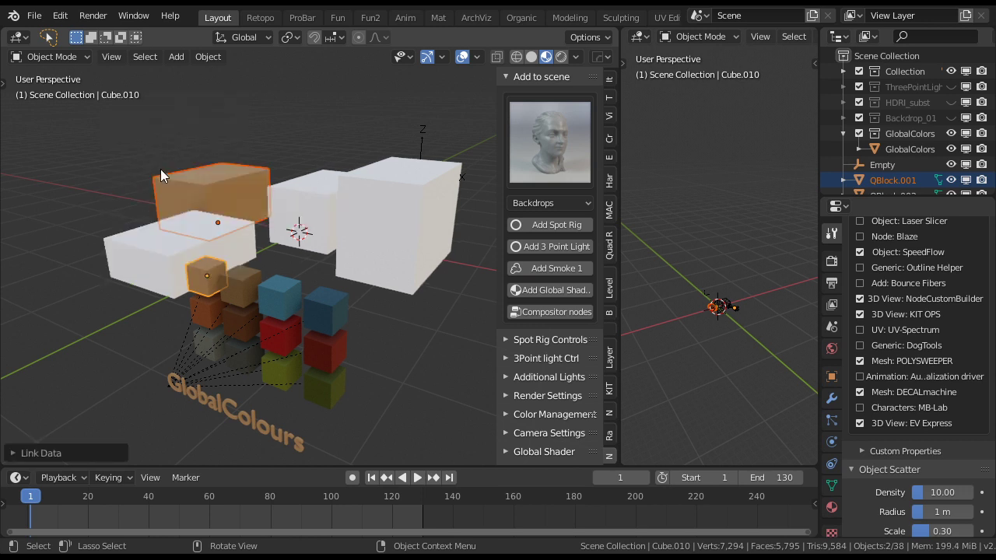
shift+click(309, 189)
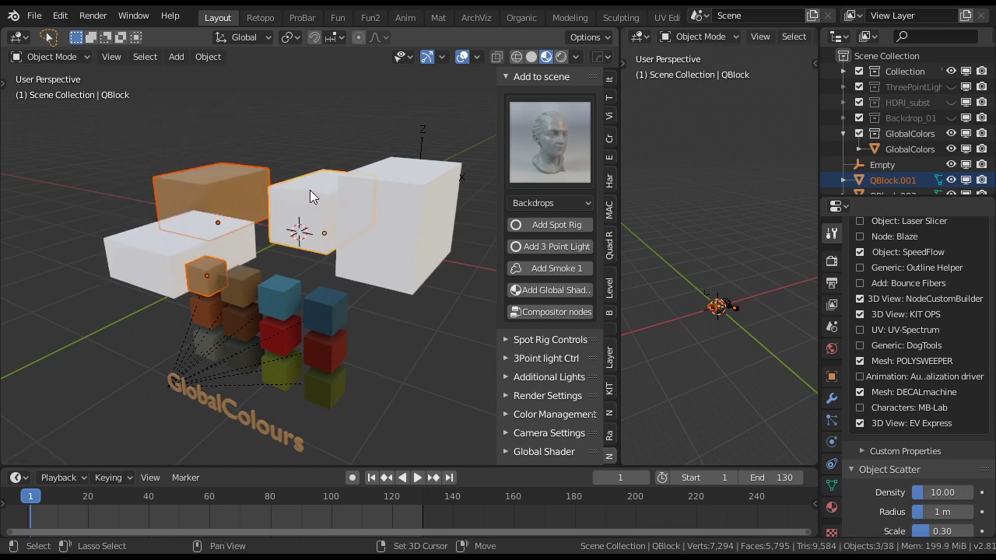
shift+click(279, 294)
key(ctrl+l)
click(301, 242)
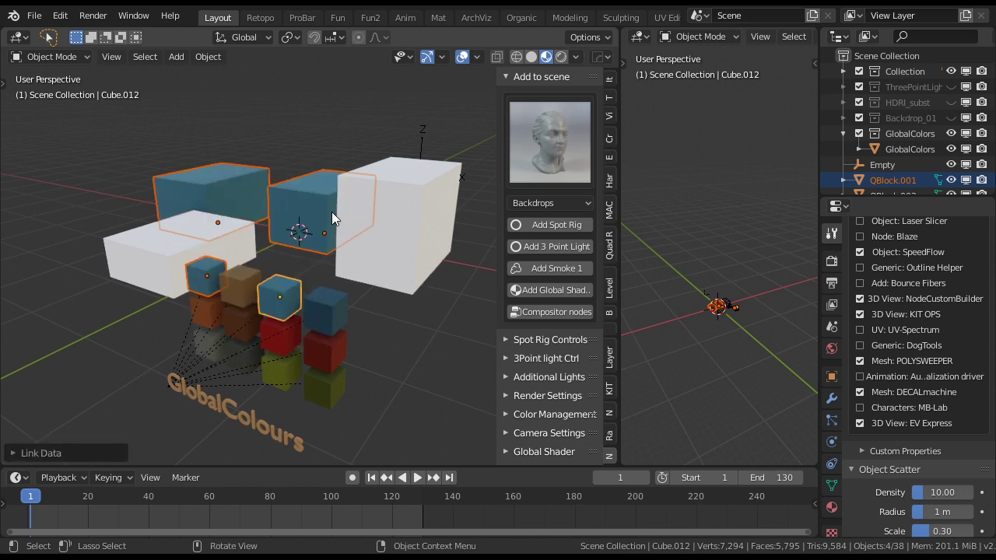
key(ctrl+z)
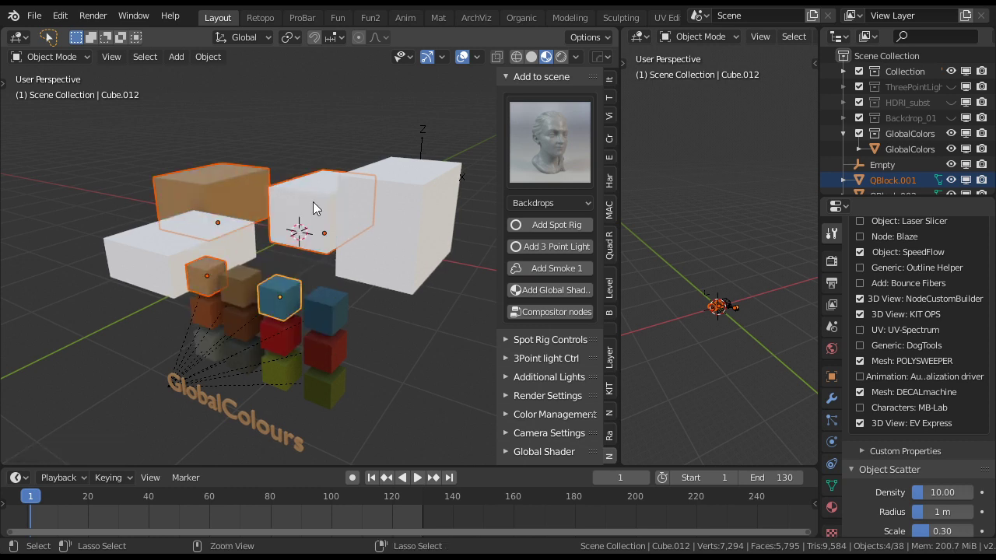
key(ctrl+z)
key(ctrl+z)
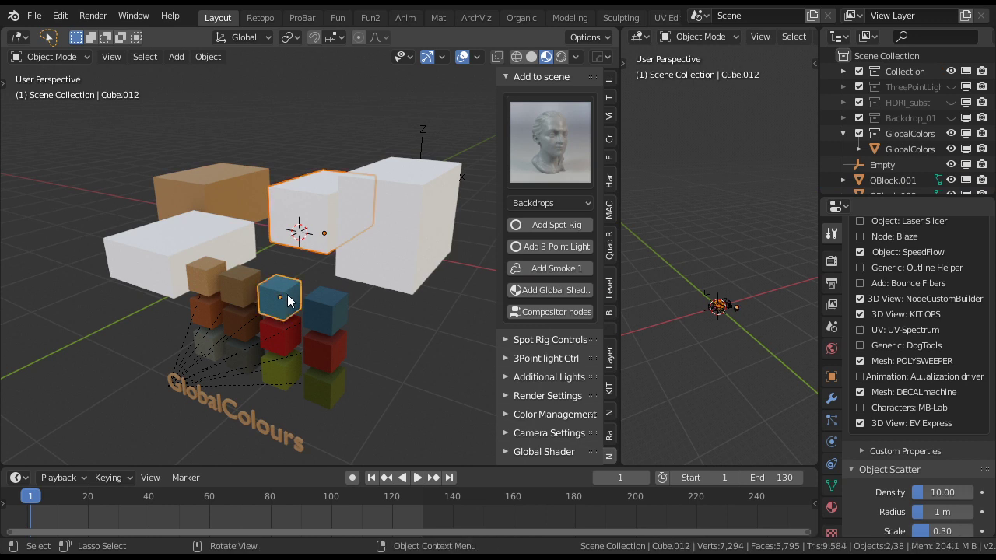
Link the light blue swatch's material to the box by the 3D cursor and the light green swatch's material to the tall box
key(ctrl+l)
click(287, 294)
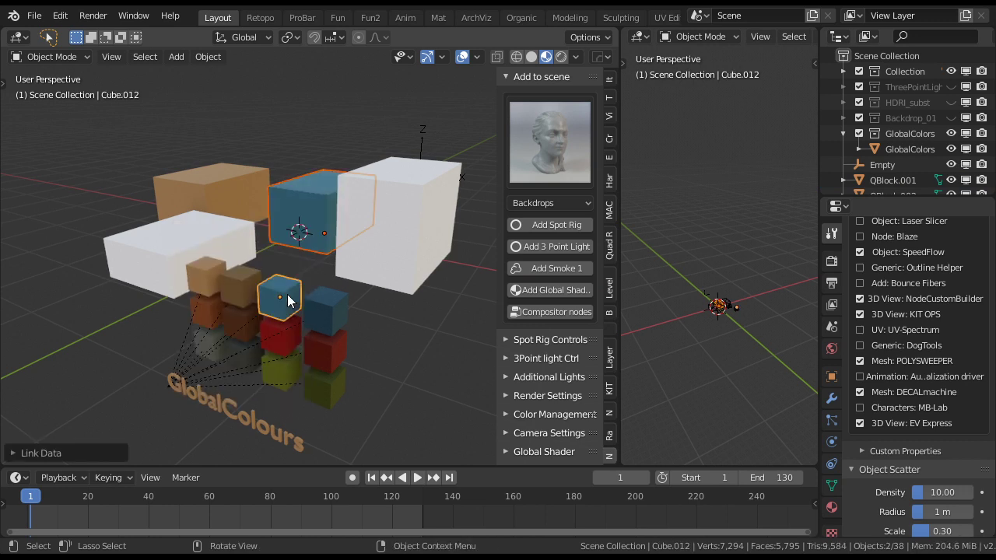
click(385, 226)
shift+click(281, 368)
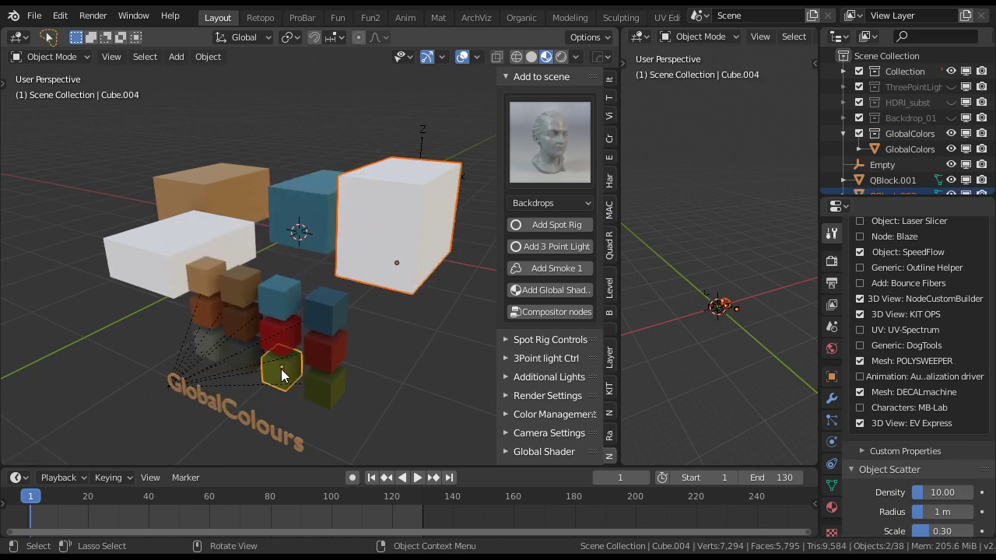
key(ctrl+l)
click(281, 369)
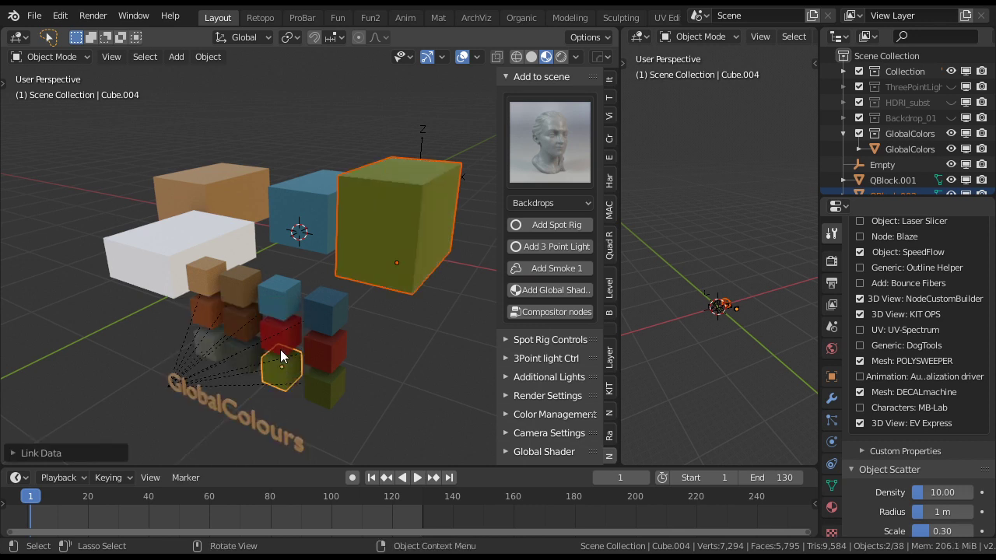
Link the orange-brown swatch's material to the remaining white box at the front
click(168, 231)
shift+click(213, 311)
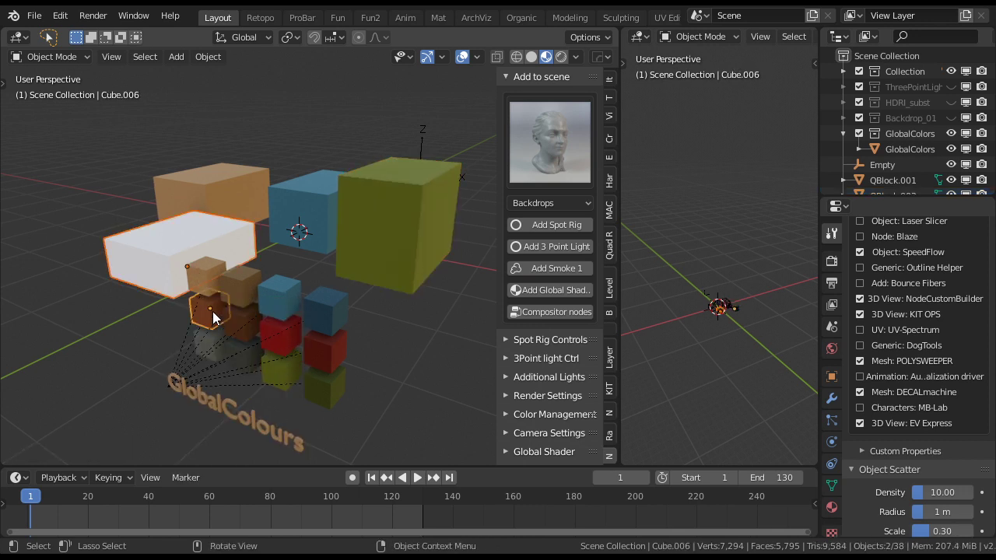
key(ctrl+l)
click(212, 311)
middle_drag(197, 237, 250, 243)
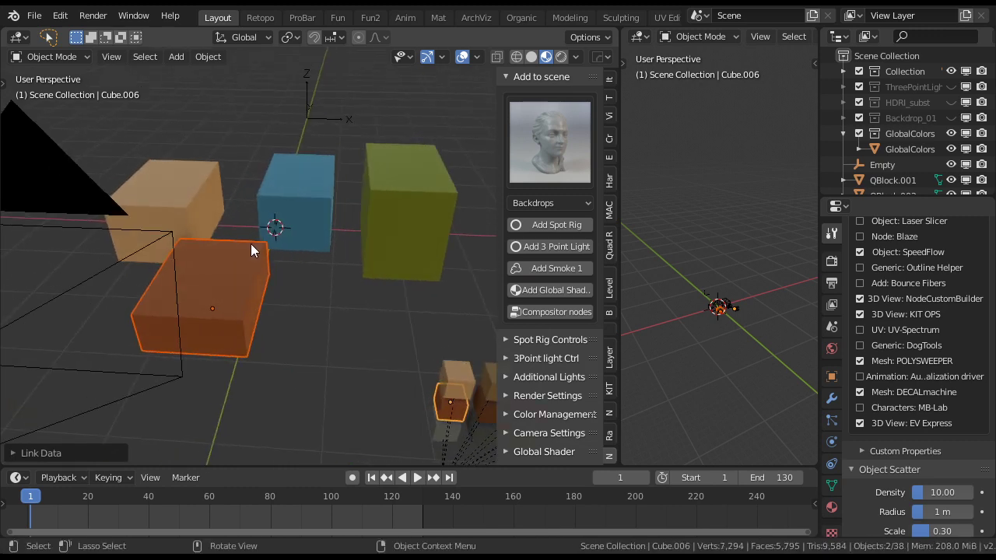
Assign GS_Green to the tall box from the material list and select the front box
click(393, 210)
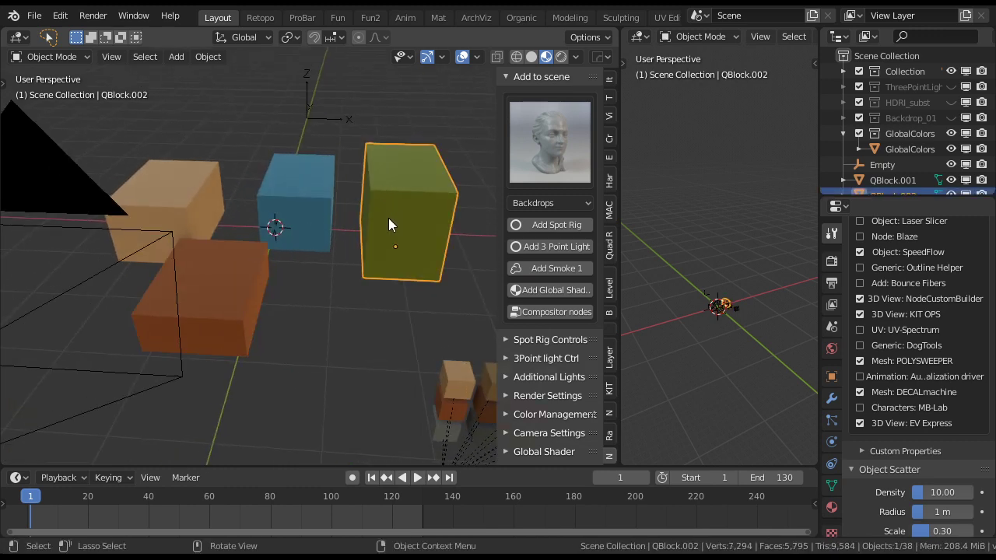
key(alt+m)
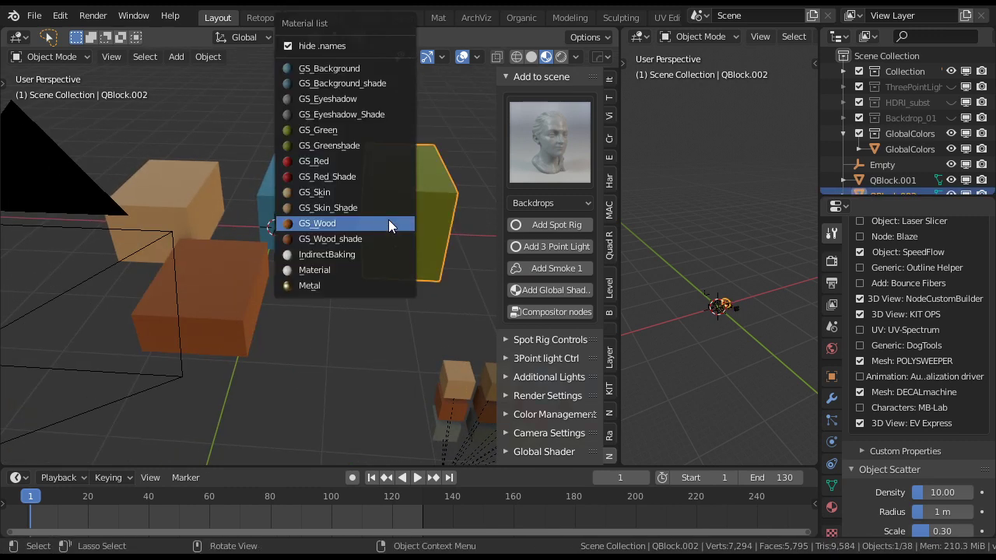
click(366, 134)
click(233, 298)
Show the three-point light, HDRI_subst and Backdrop_01 collections again and look through the camera
middle_drag(278, 226, 302, 214)
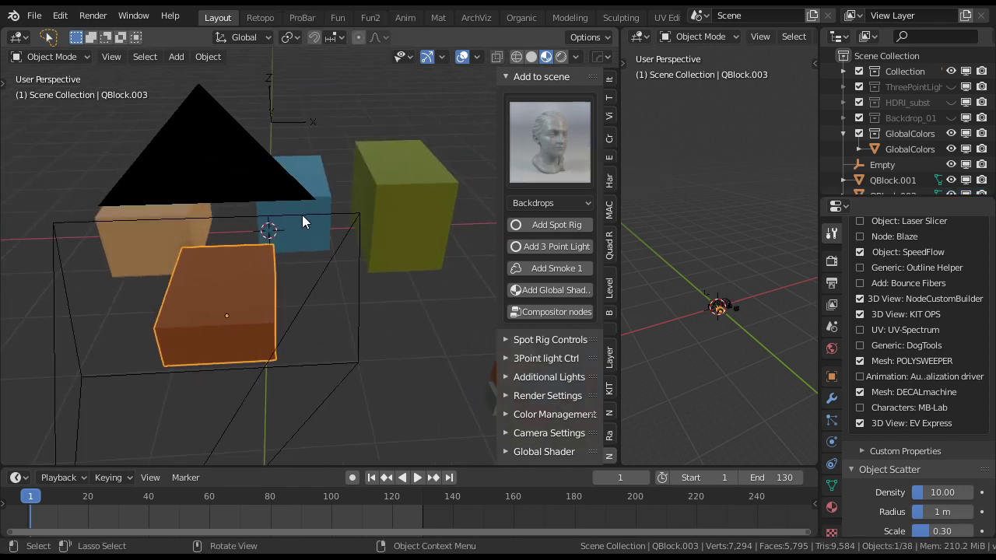
click(949, 88)
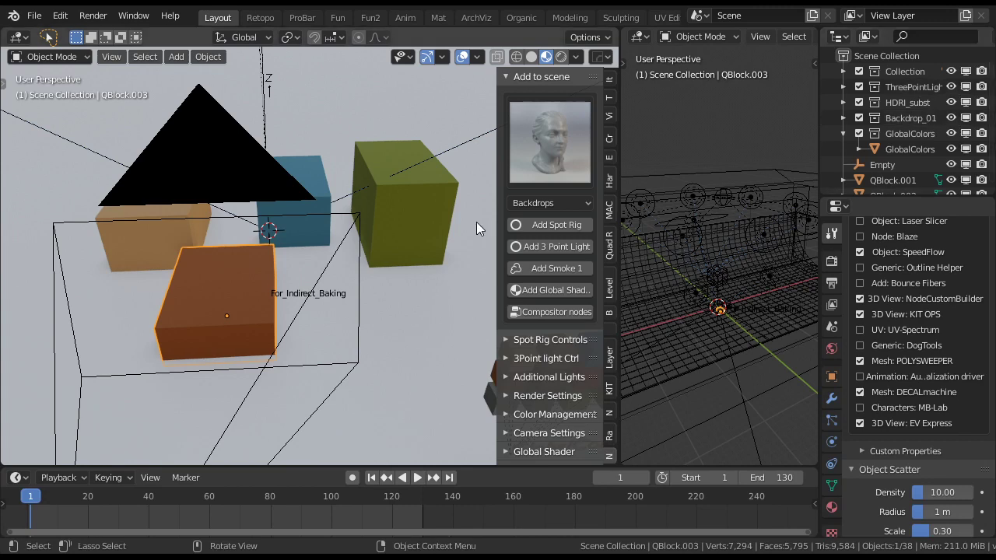
scroll(406, 240, down, 4)
key(KP_0)
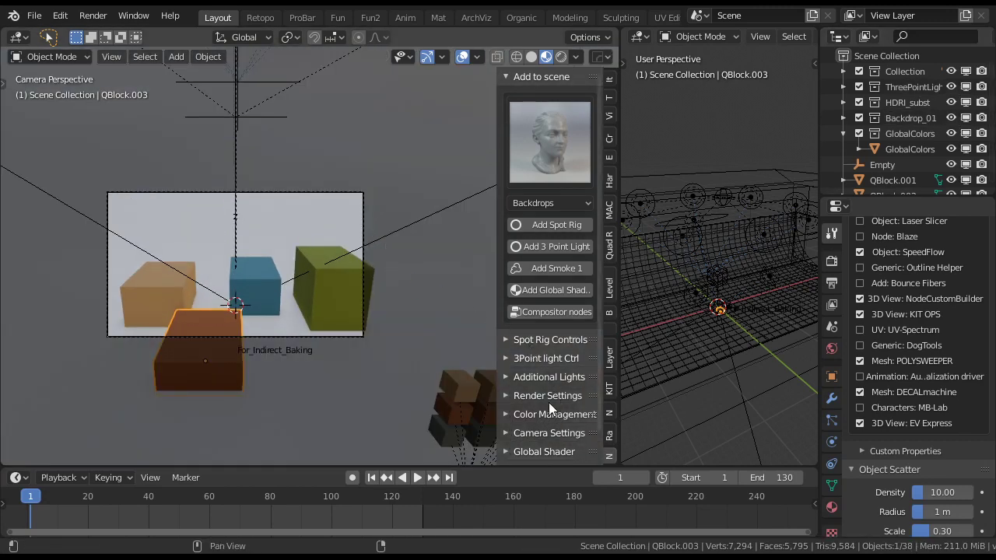
Lock the camera to the view and reframe it so all four boxes fit inside the frame
click(542, 433)
scroll(545, 429, down, 1)
scroll(545, 429, down, 3)
click(543, 340)
shift+middle_drag(473, 336, 384, 317)
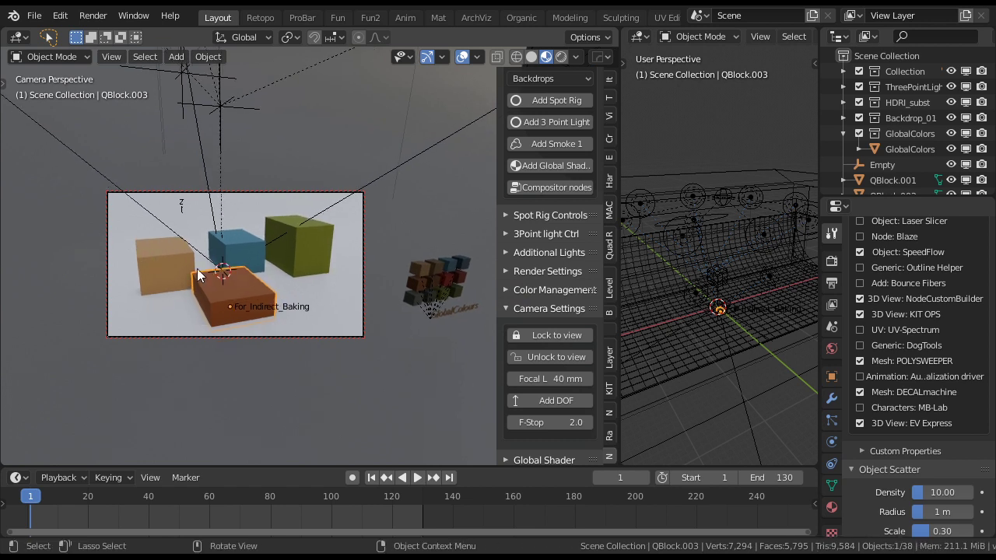
Give the Backdrop_01 object a darker blue-gray material from the material list and unlock the camera from the view
click(454, 366)
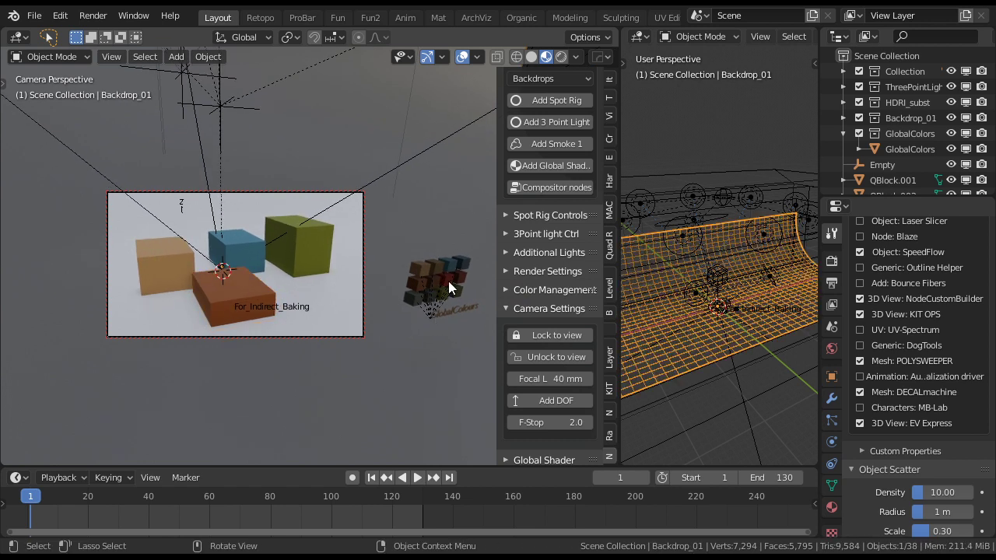
click(412, 300)
click(414, 337)
key(alt+m)
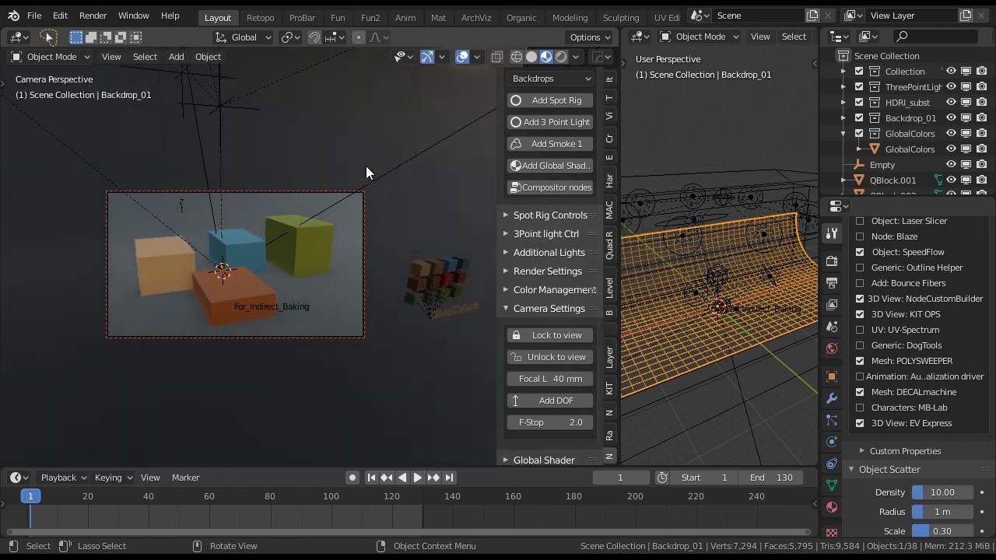
click(365, 166)
click(560, 358)
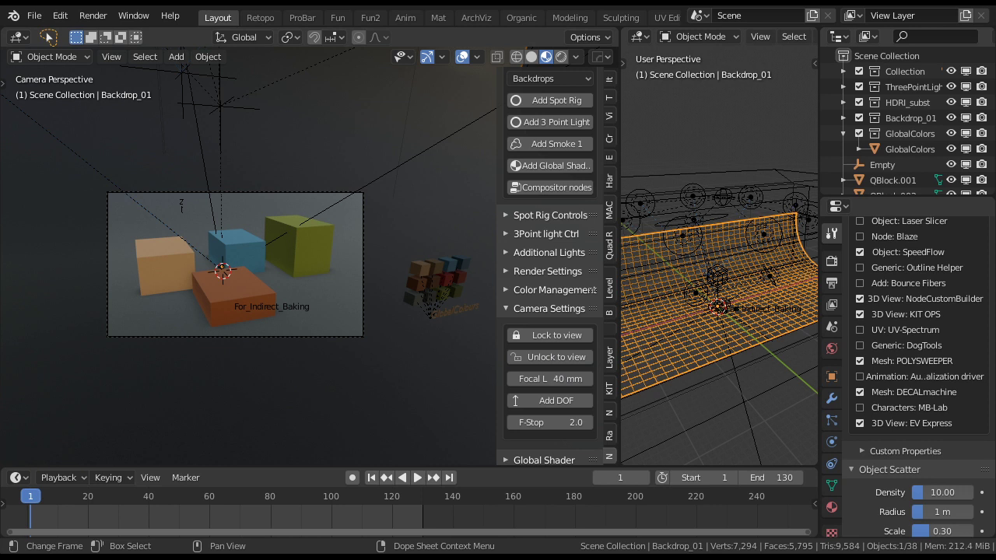
Apply Hard Ops (C) Sharpen to each of the four boxes: tan, orange-brown, blue and green
click(158, 265)
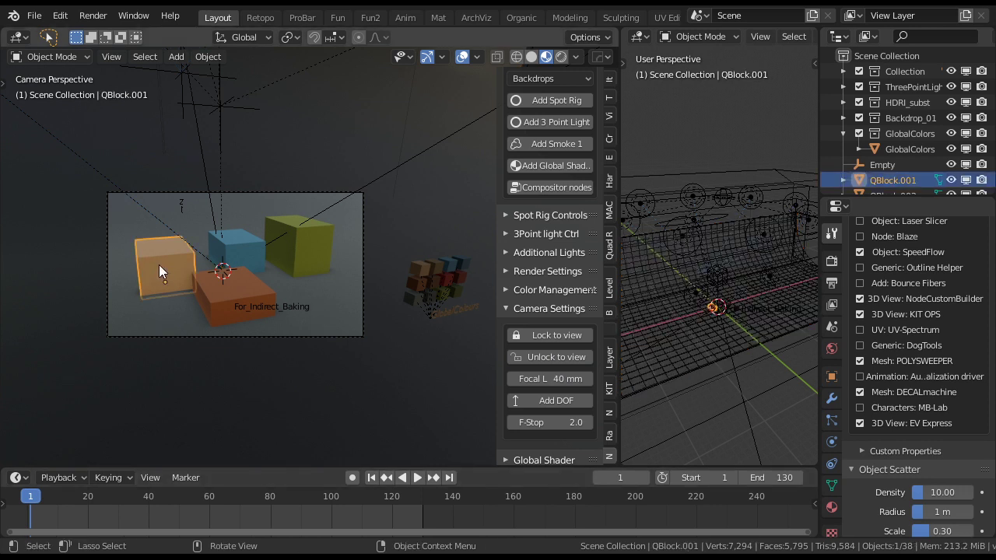
key(q)
click(103, 320)
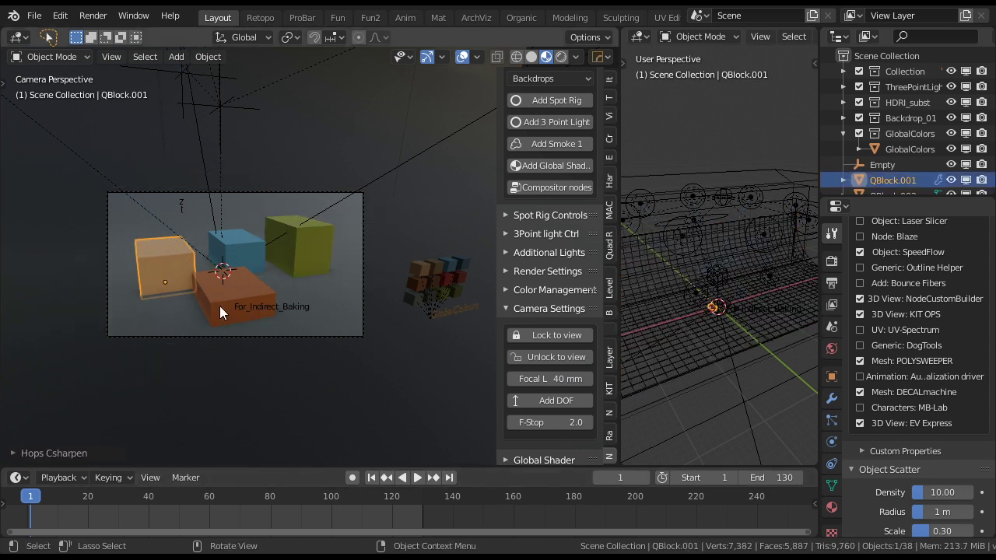
click(228, 301)
key(q)
click(146, 357)
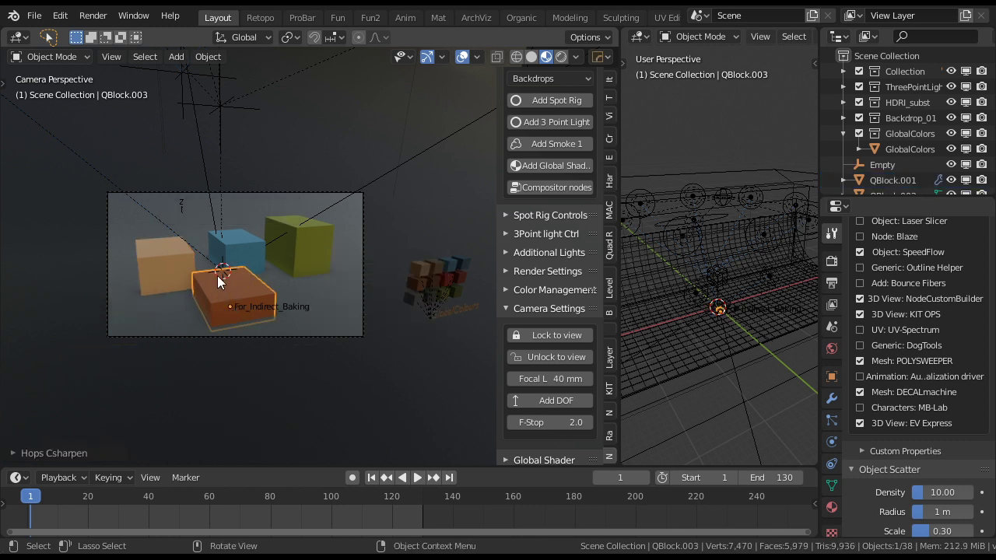
click(238, 246)
key(q)
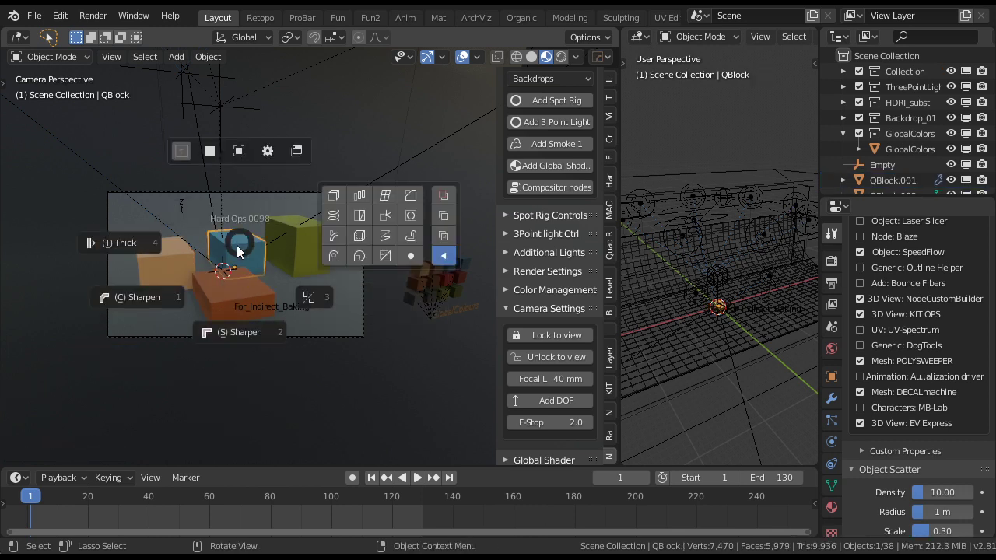
click(153, 299)
click(309, 245)
key(q)
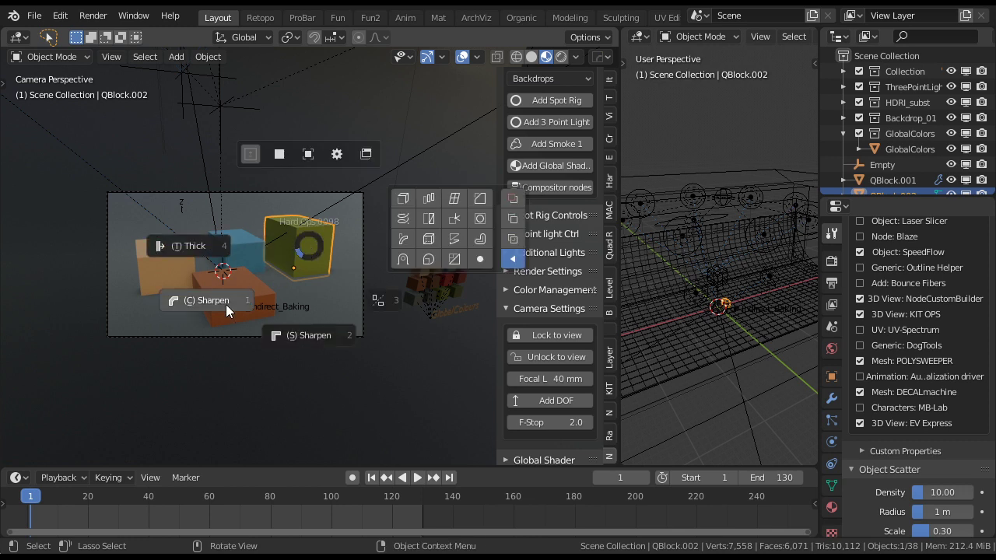
click(226, 304)
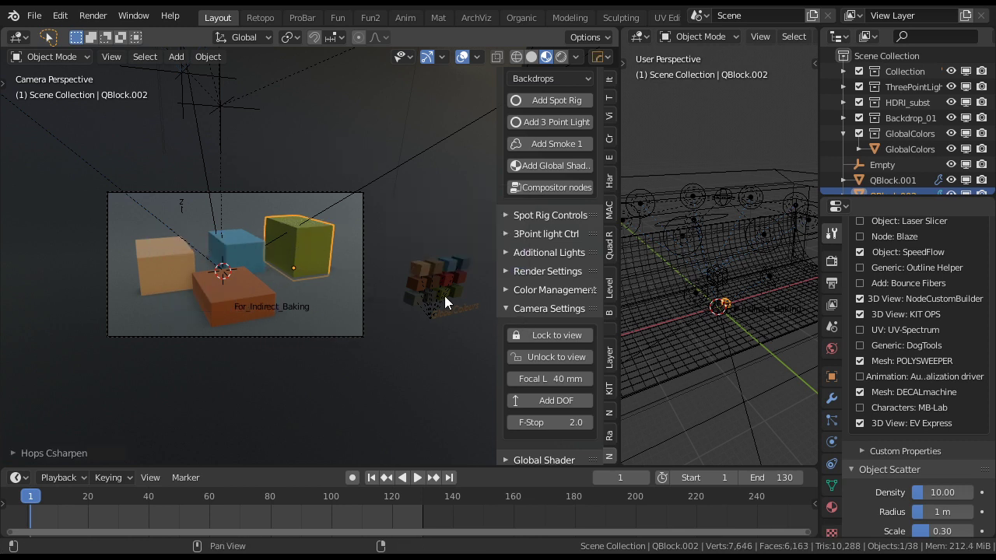
Try the Zoolander 01, The Matrix 04, Alice..glass and Brave color presets of the global shader on the scene
click(553, 311)
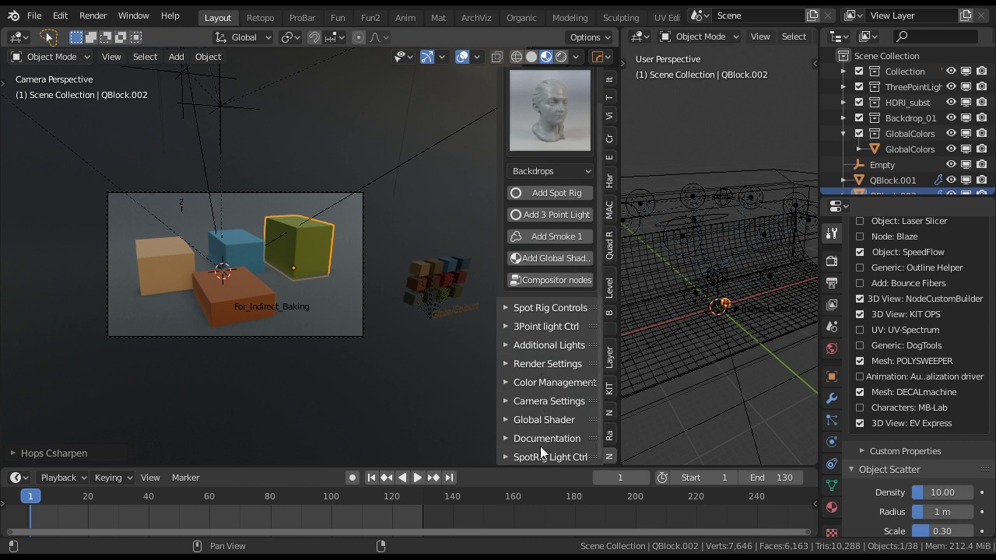
click(533, 416)
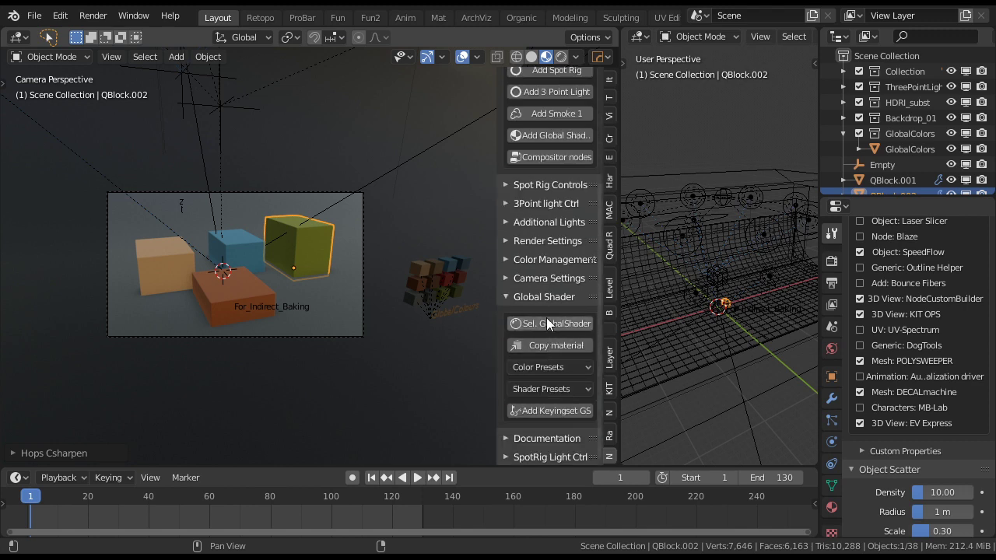
click(549, 368)
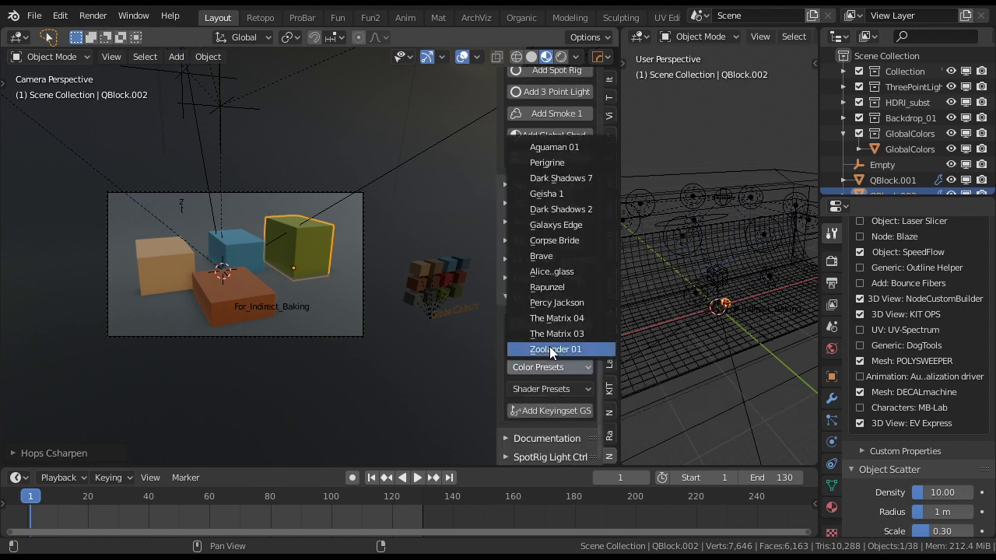
click(549, 346)
click(561, 364)
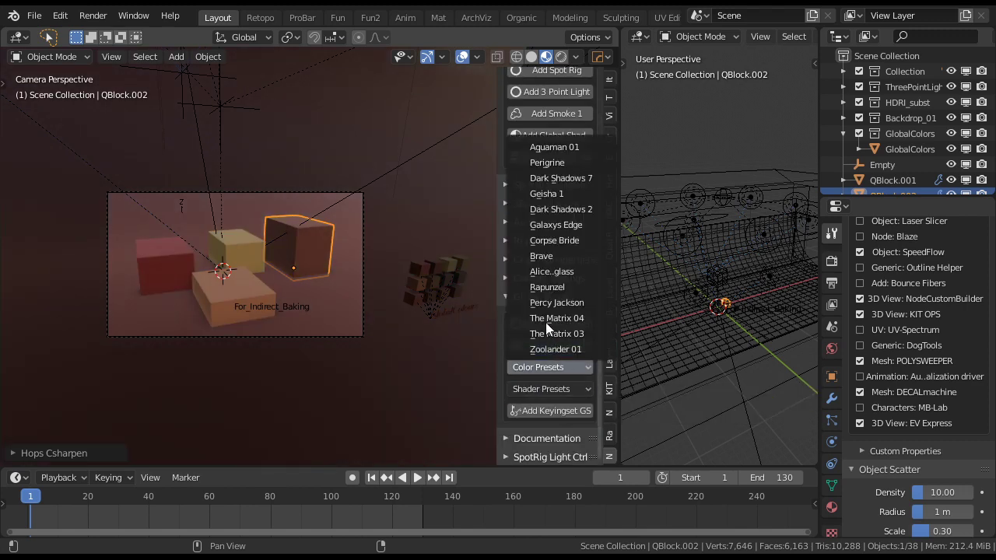
click(548, 317)
click(554, 366)
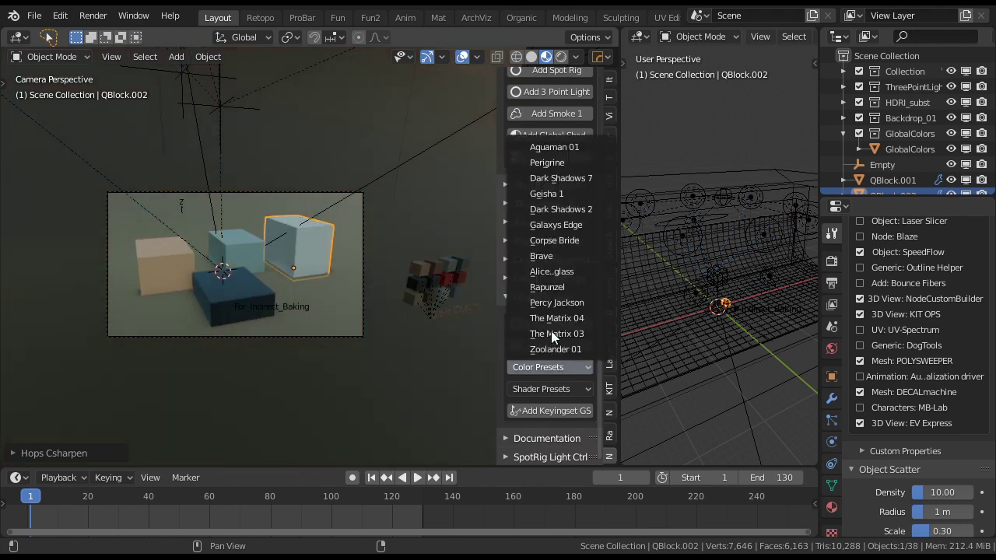
click(551, 269)
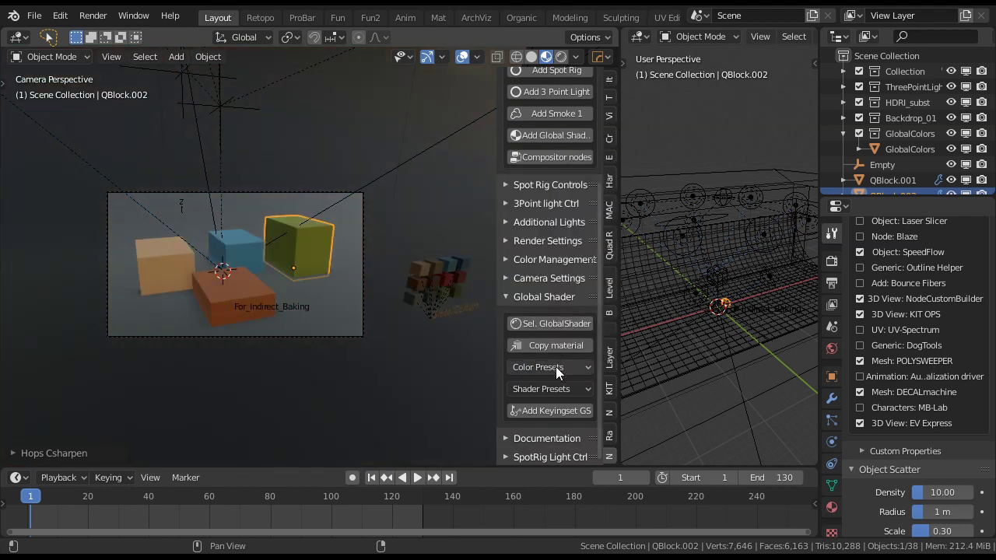
click(554, 366)
click(554, 255)
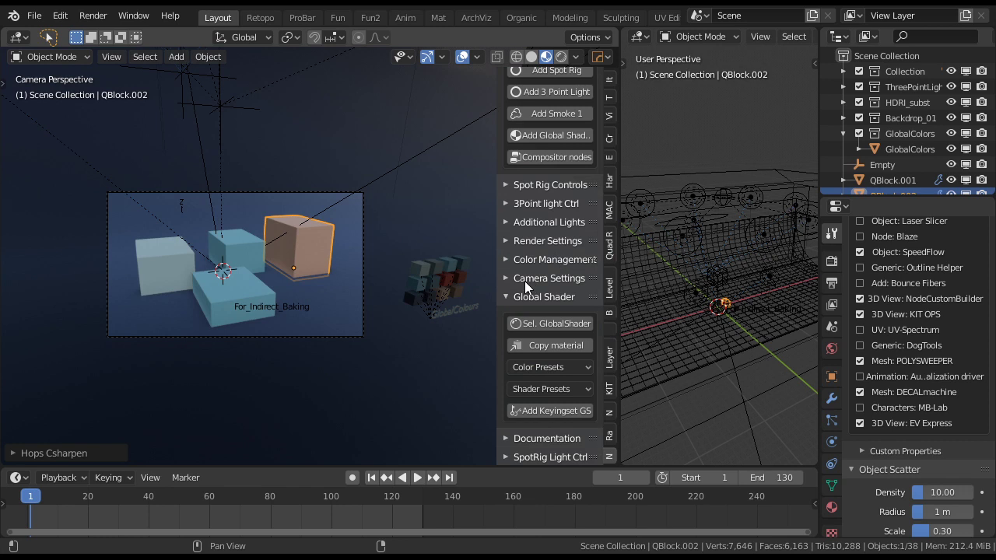
Apply the Galaxys Edge color preset and hide the overlays in the camera view
click(546, 365)
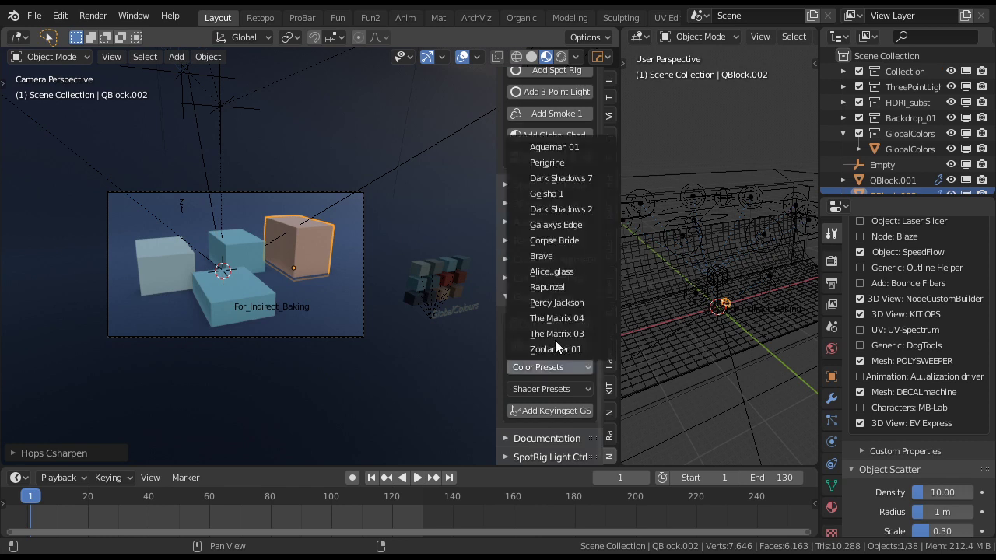
click(552, 227)
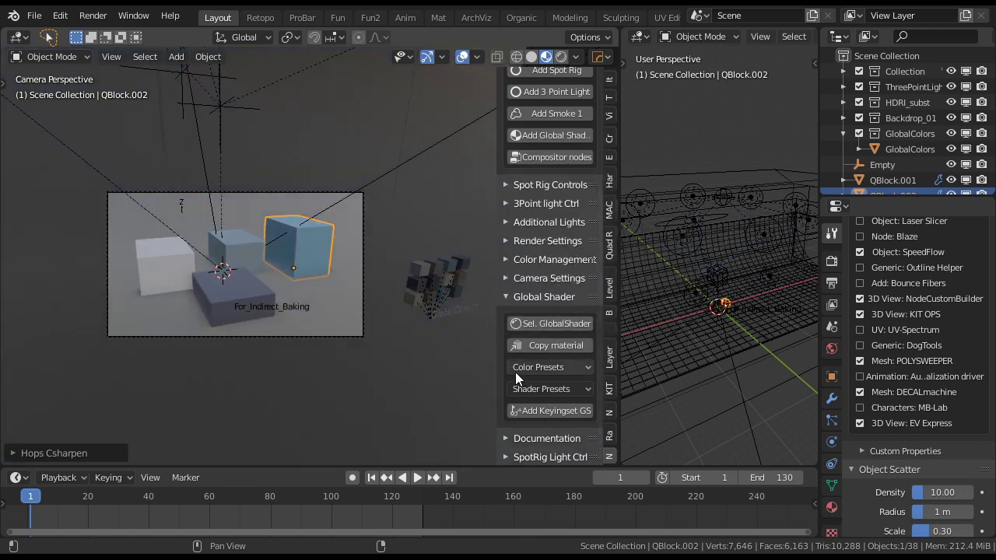
click(462, 56)
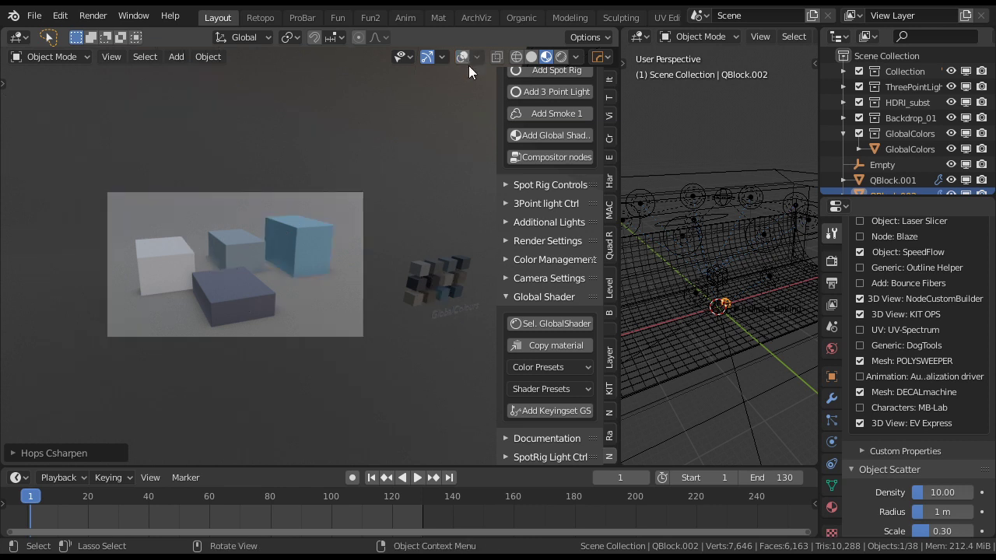
shift+middle_drag(464, 214, 455, 227)
Replace the backdrop with the dark red Backdrop_02 and bake its indirect lighting using Render Settings 1
scroll(558, 170, up, 5)
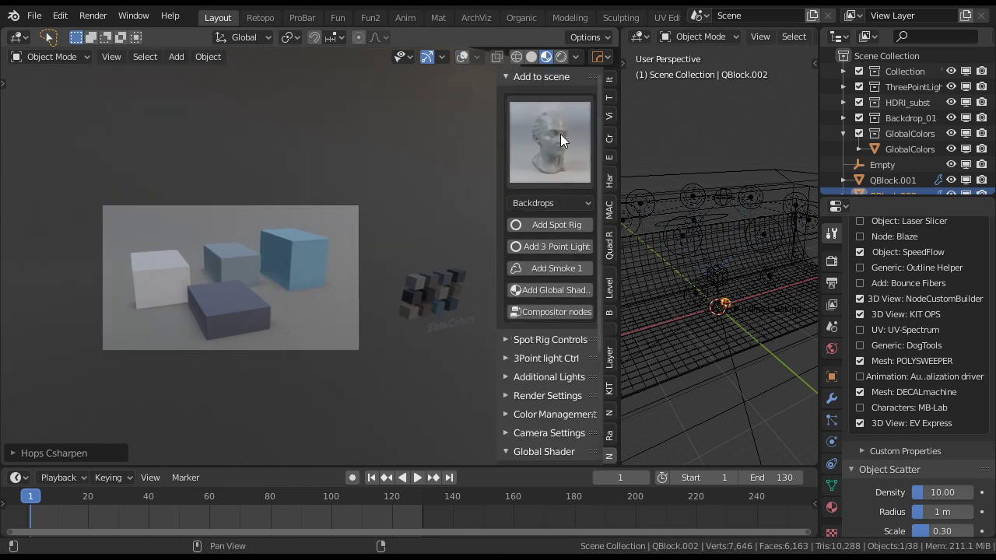
click(559, 133)
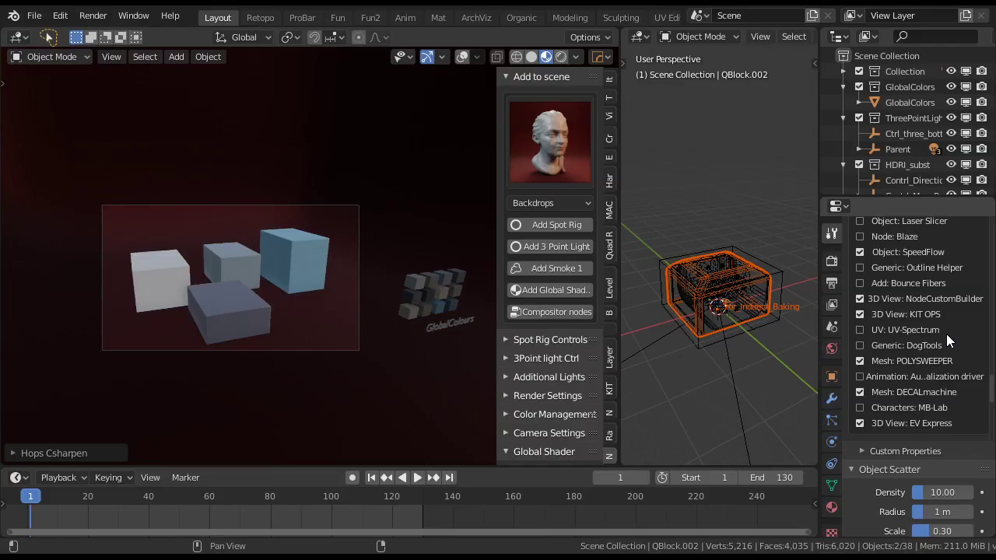
click(545, 394)
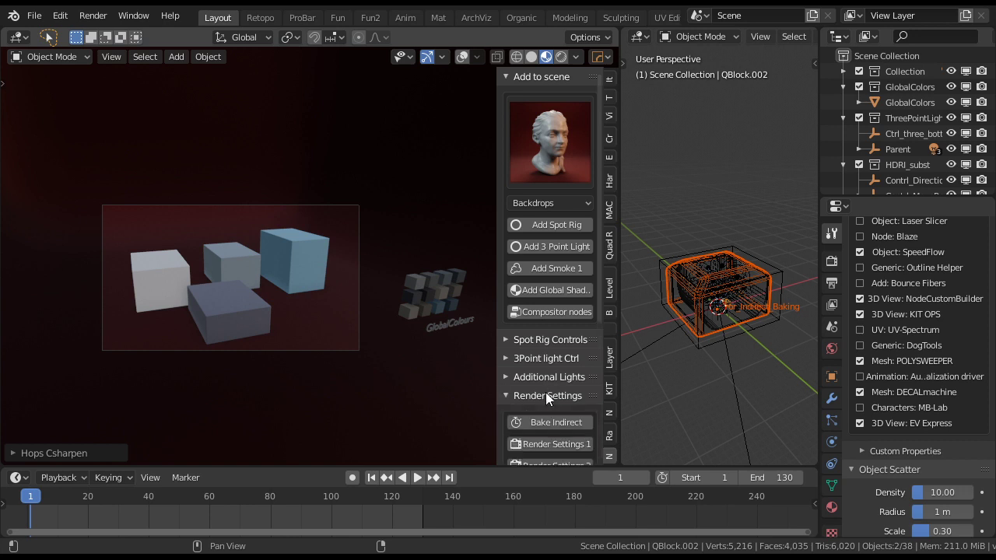
click(563, 443)
click(563, 421)
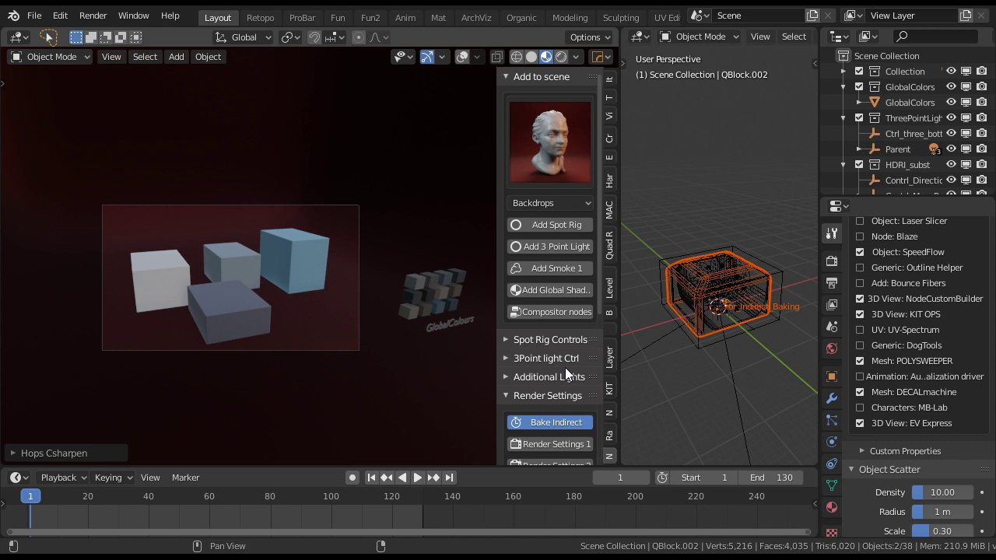
scroll(565, 367, down, 1)
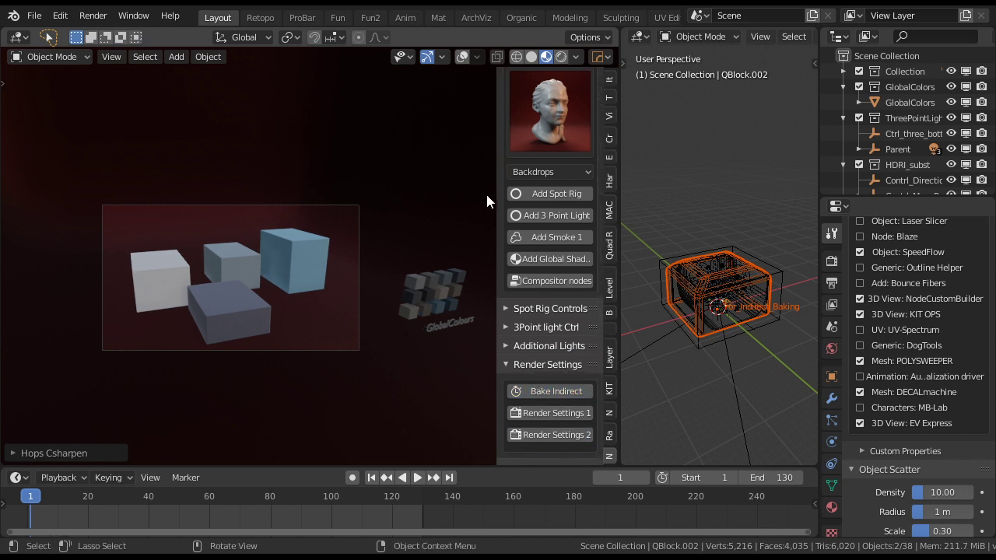
Switch the camera view to rendered shading and show the GlobalColors object's custom properties in a widened properties area
click(561, 57)
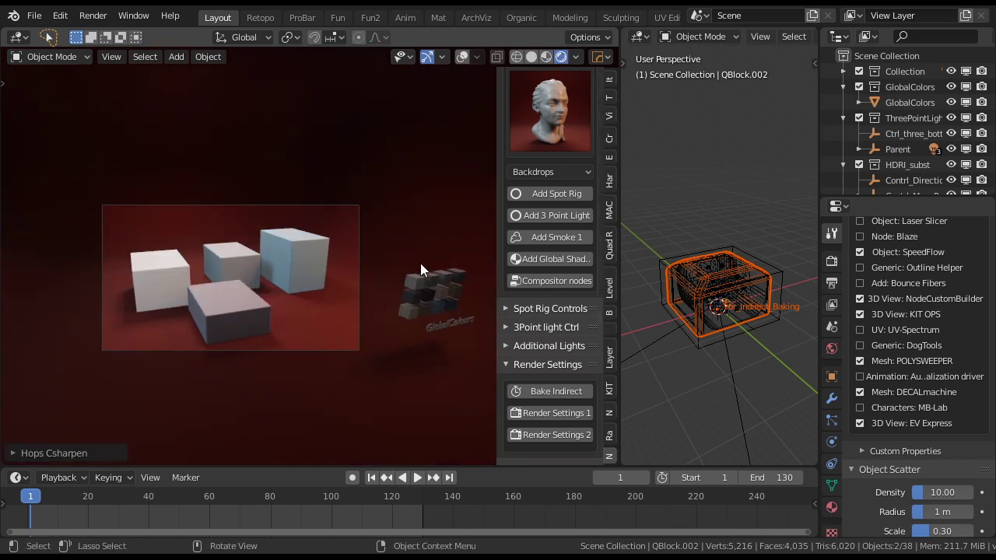
shift+middle_drag(411, 277, 418, 266)
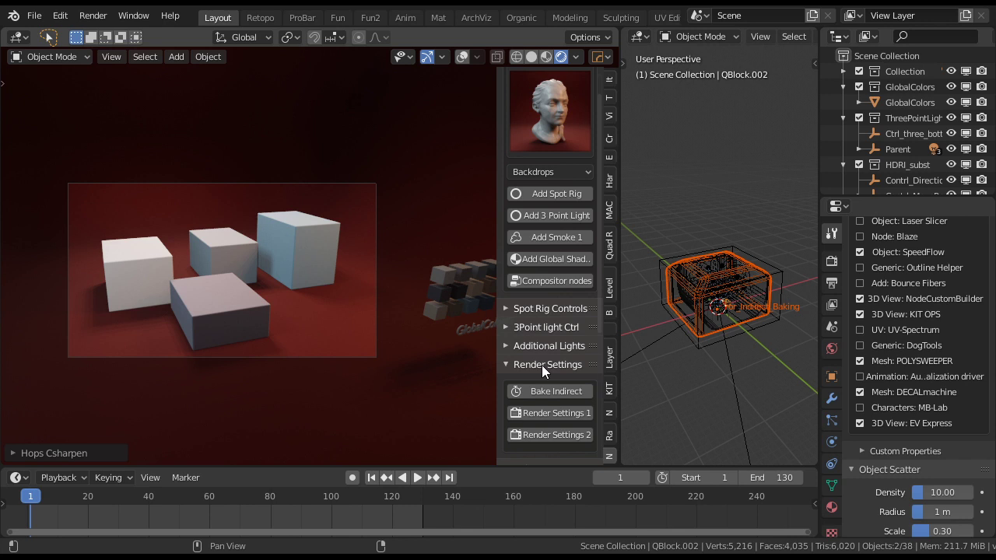
scroll(544, 395, down, 5)
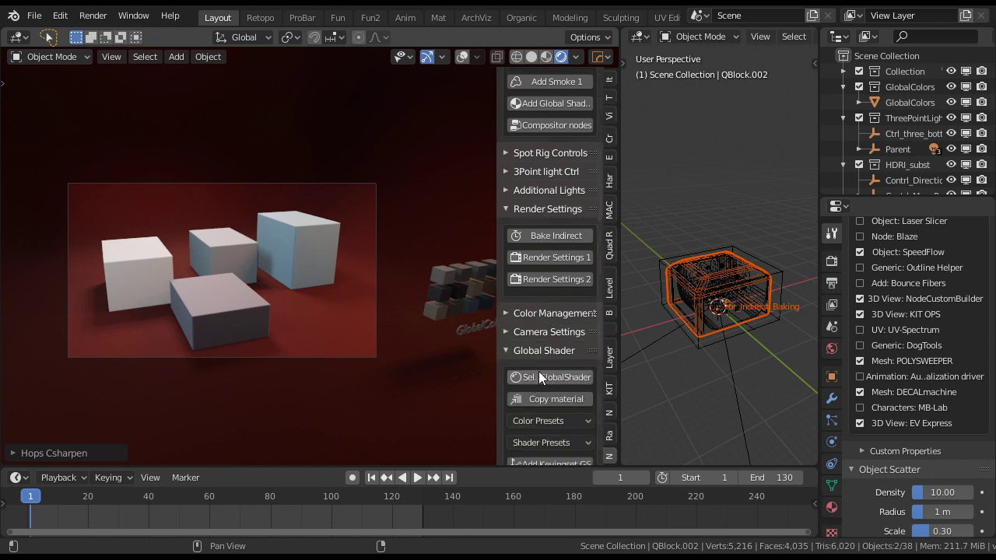
click(545, 378)
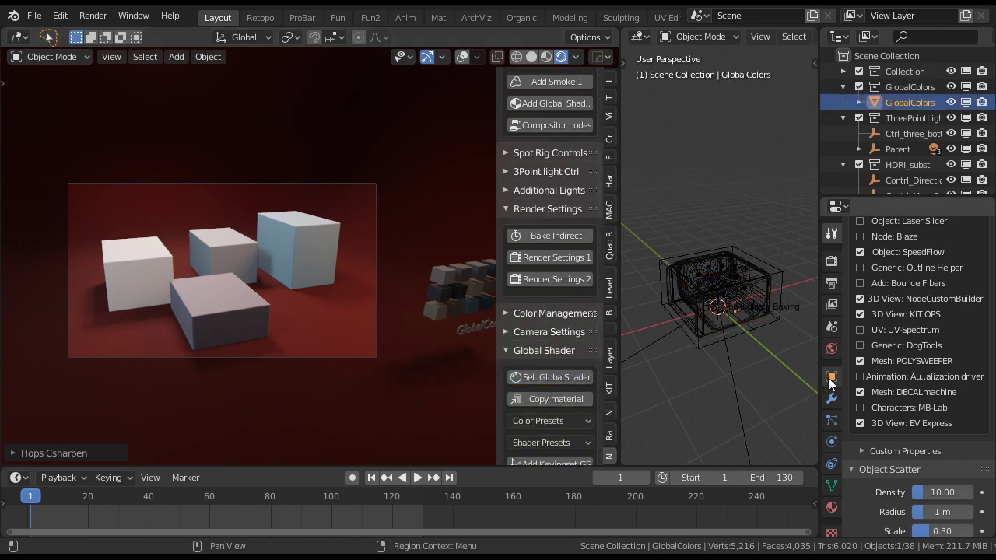
drag(820, 397, 748, 397)
scroll(863, 388, up, 8)
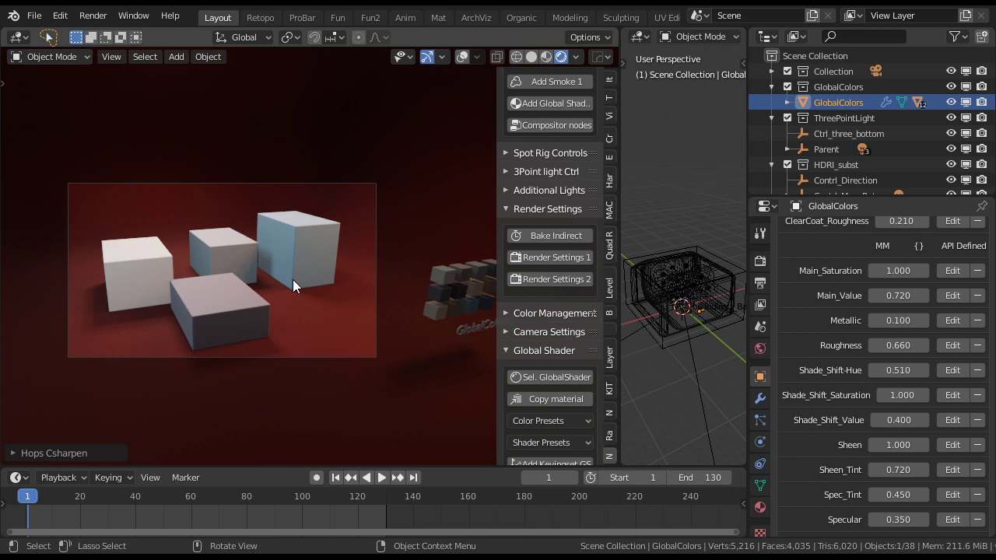
mouse_move(881, 279)
mouse_down()
mouse_move(825, 278)
mouse_move(880, 279)
mouse_up()
Assign the GS_Eyeshadow_Shade material to Backdrop_02 and bake the indirect lighting again
click(346, 331)
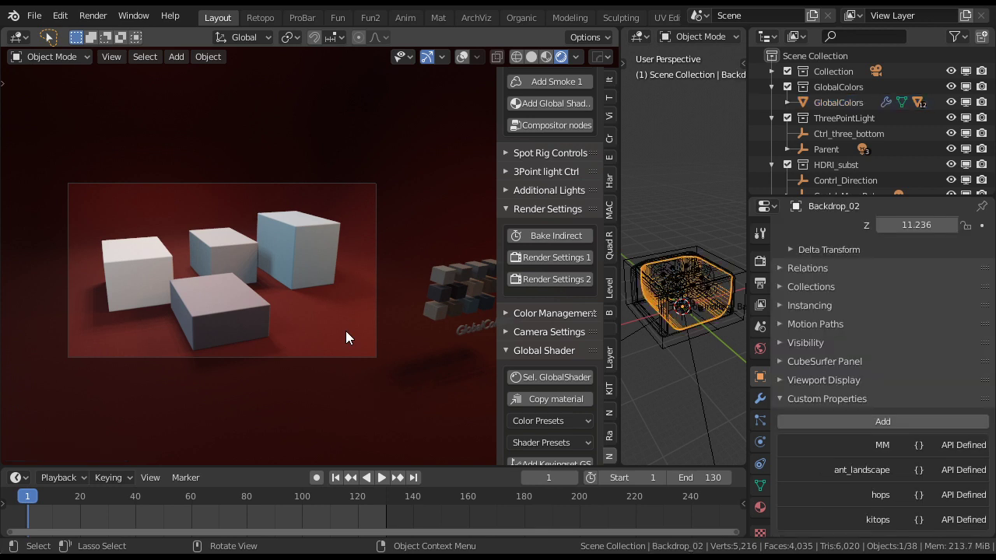
key(alt+m)
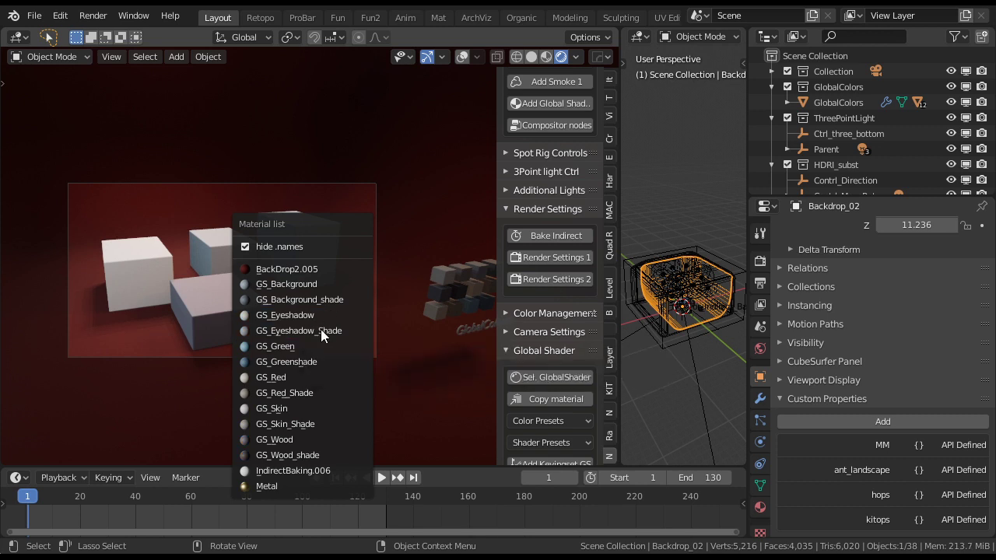
click(320, 333)
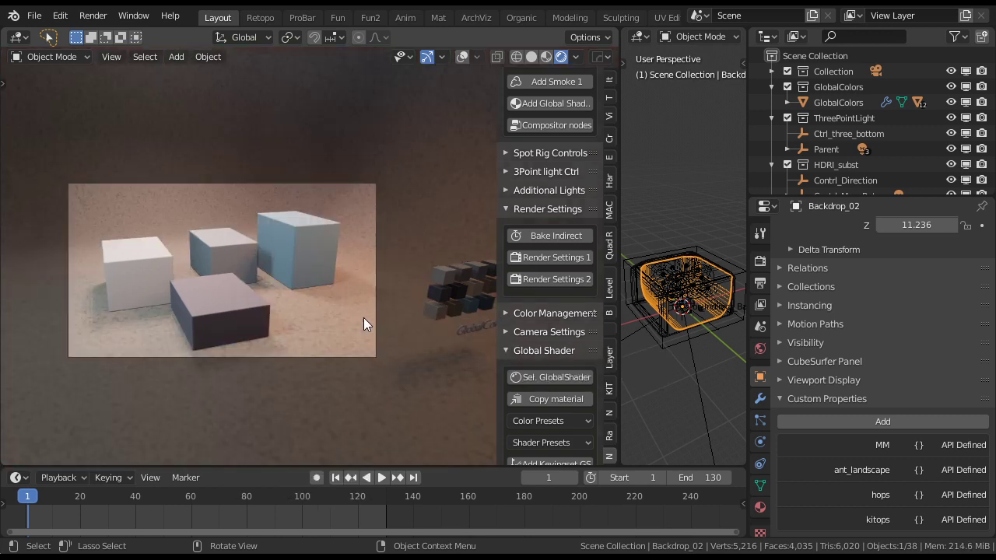
click(558, 237)
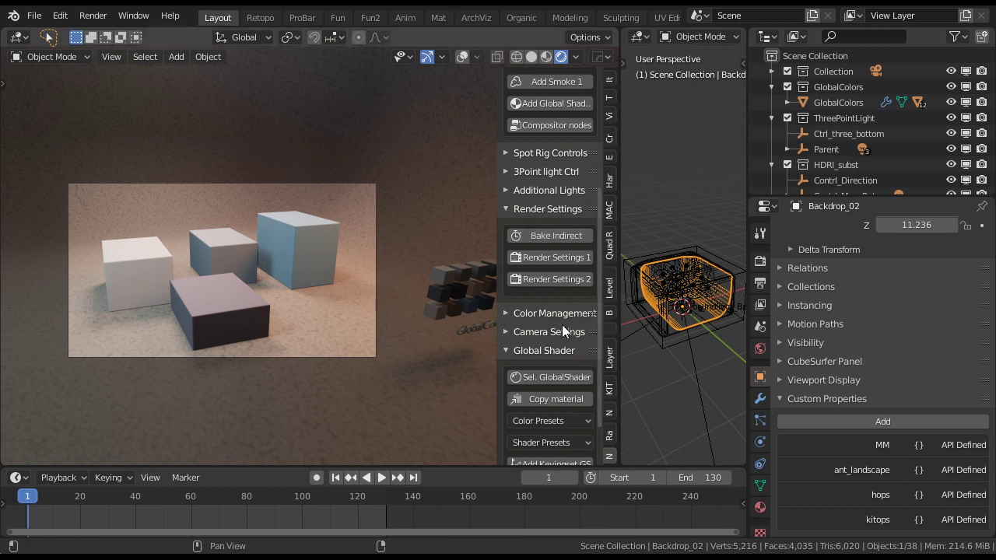
Select the GlobalColors object, try its Metallic property at 1.000 and return it to 0.100
click(549, 376)
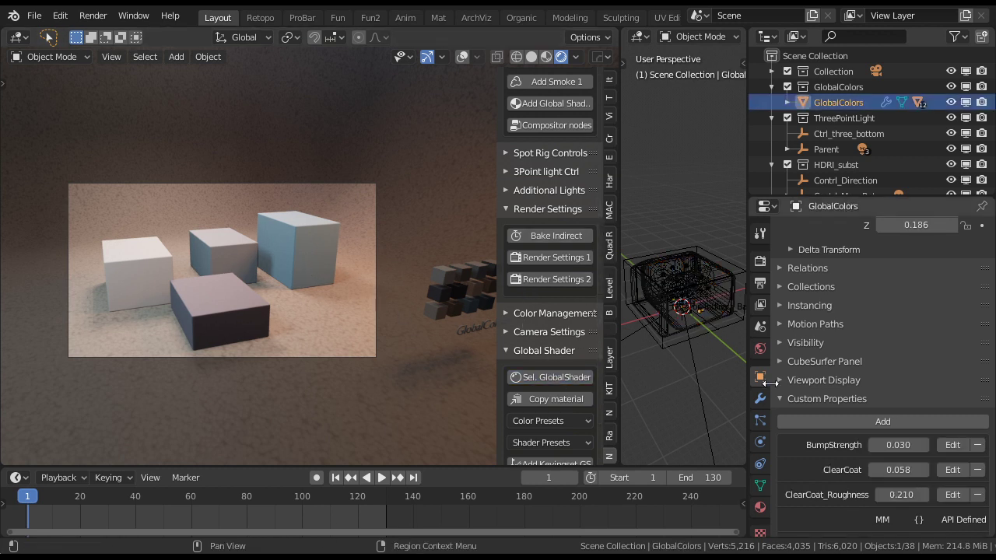
scroll(894, 441, down, 7)
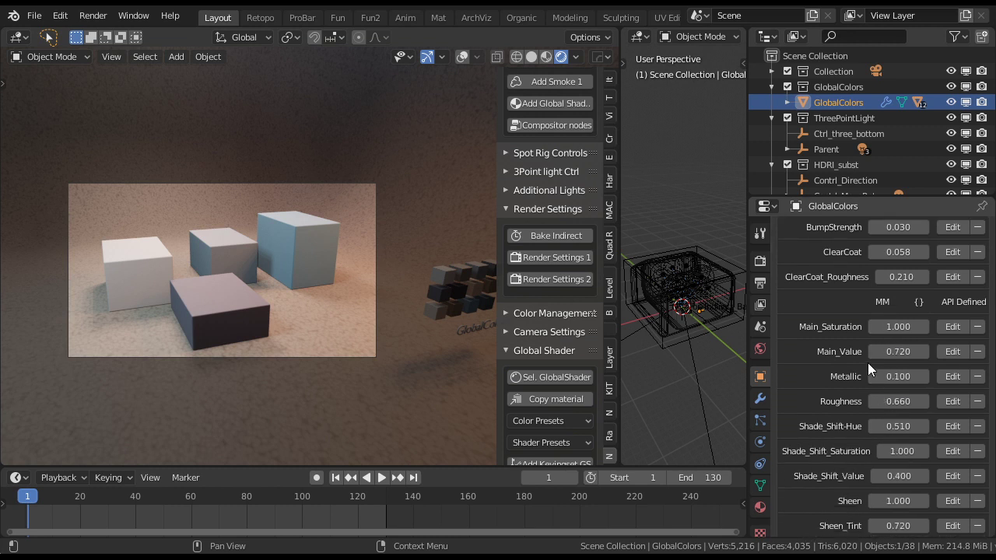
drag(882, 376, 980, 376)
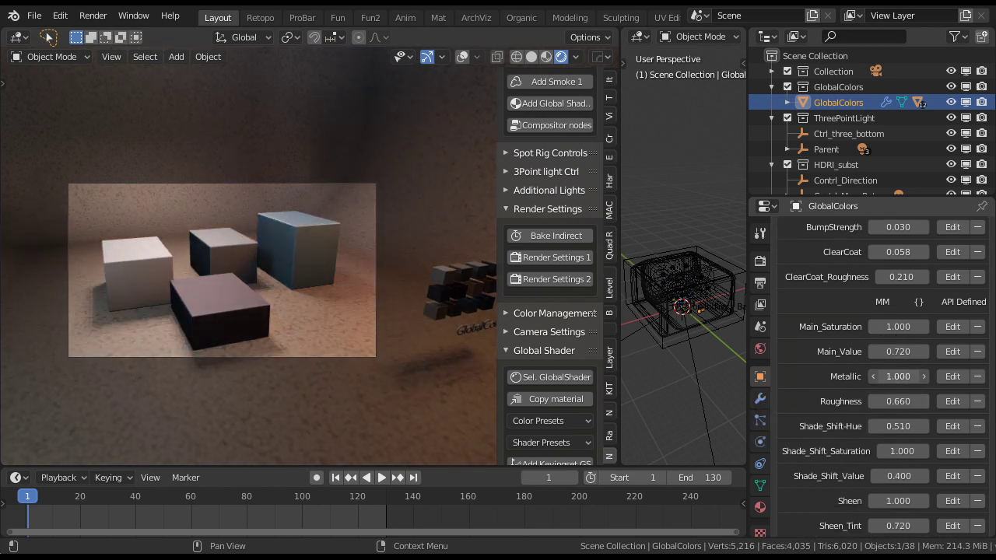
drag(980, 376, 900, 401)
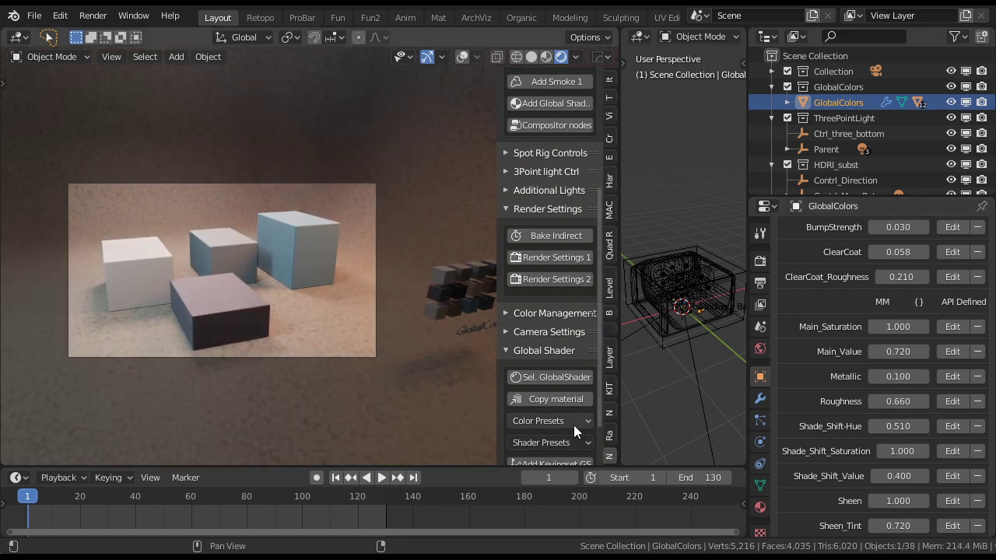
Try the Brave and The Matrix 04 color presets and settle on The Matrix 03
click(577, 420)
click(570, 312)
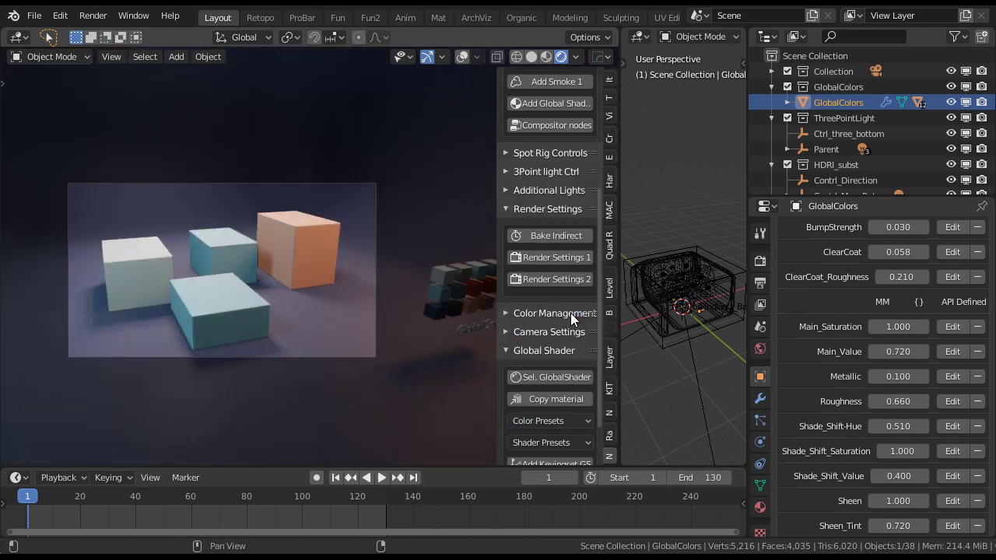
click(553, 420)
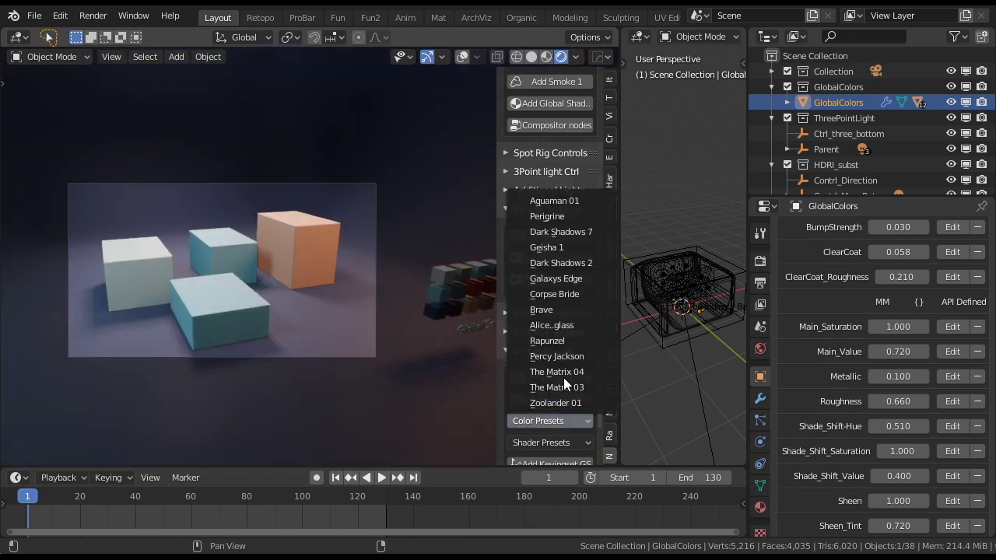
click(563, 373)
click(549, 420)
click(553, 385)
Set the GlobalColors Metallic property to 0.350 and Main_Value to 1.000
drag(886, 375, 940, 376)
drag(886, 350, 953, 351)
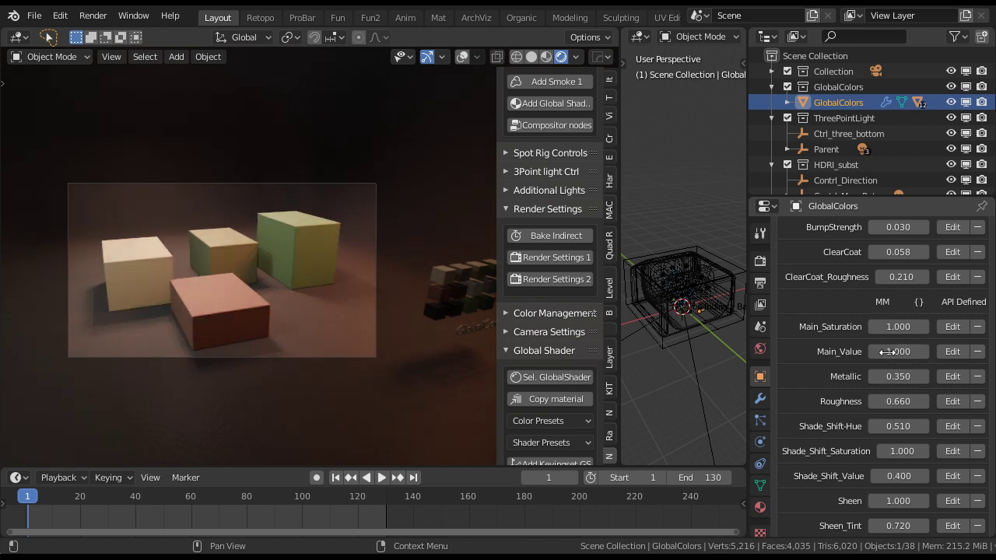
Raise the maximum of the Main_Value property to 2 and set Main_Value to 1.300
click(949, 352)
click(902, 429)
drag(902, 429, 841, 434)
text(2)
key(Return)
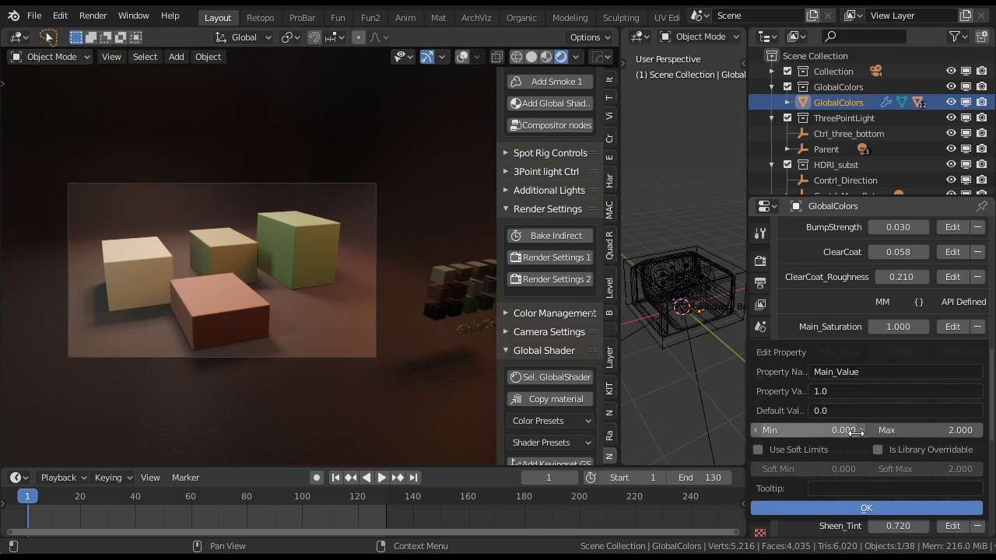
click(819, 505)
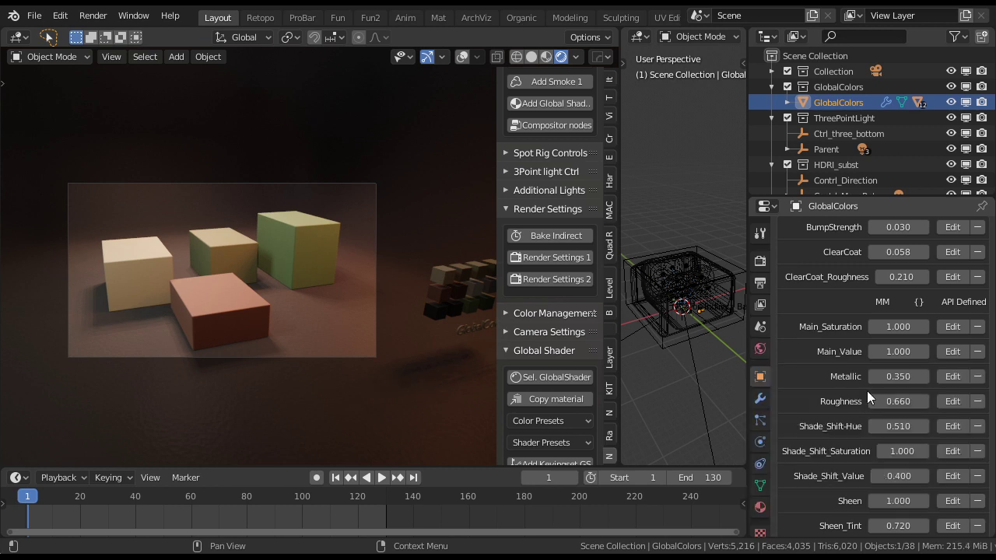
drag(898, 351, 948, 351)
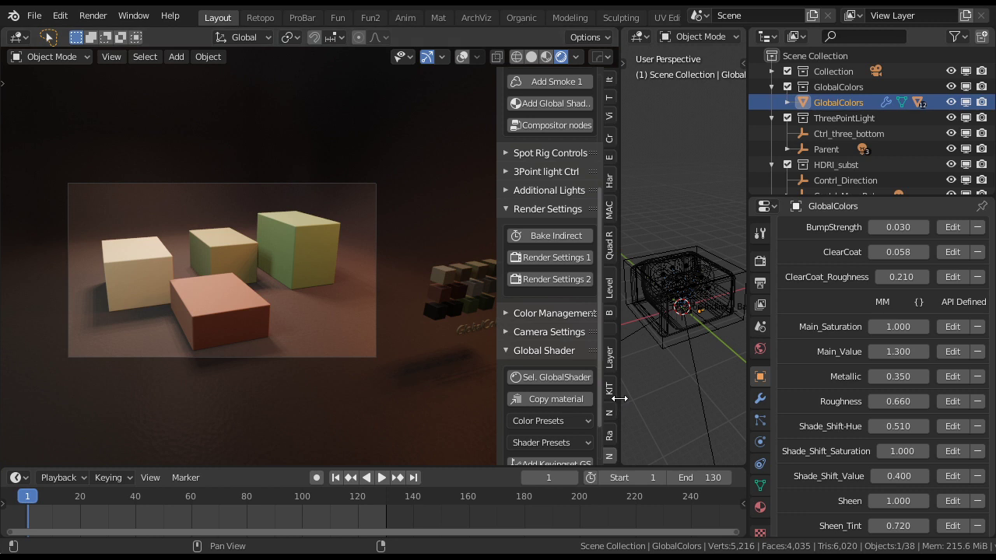
Lock the camera to the view and reframe it closer to the four boxes from a slightly different angle
click(548, 350)
click(558, 401)
click(554, 428)
middle_drag(483, 398, 391, 370)
click(550, 282)
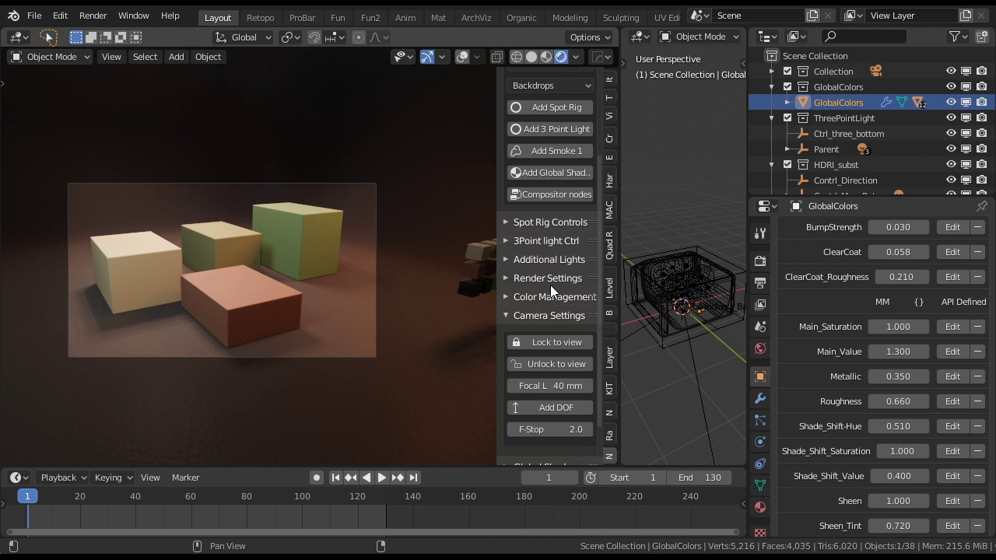
Replace the backdrop with the blue checkered-tile preset from the backdrop gallery
scroll(557, 278, up, 4)
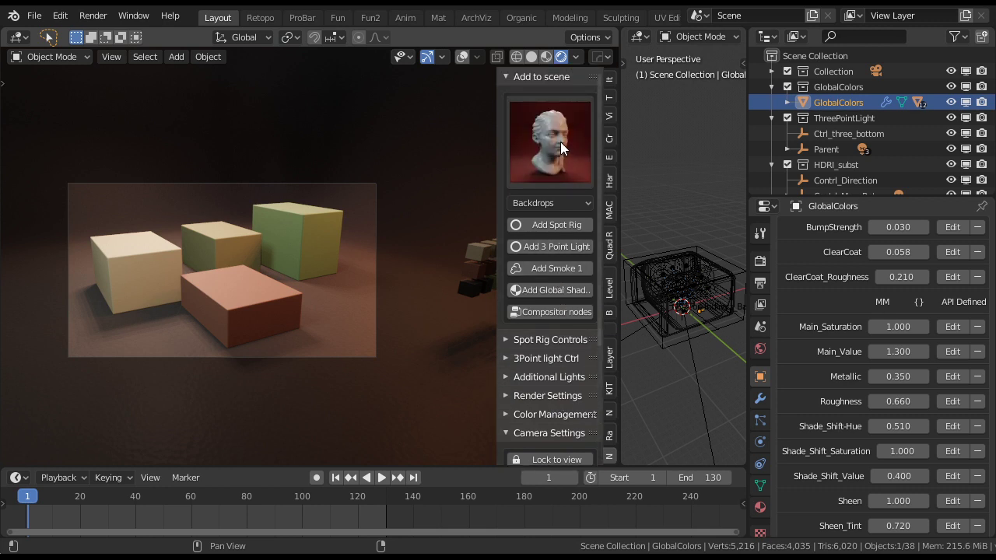
click(560, 142)
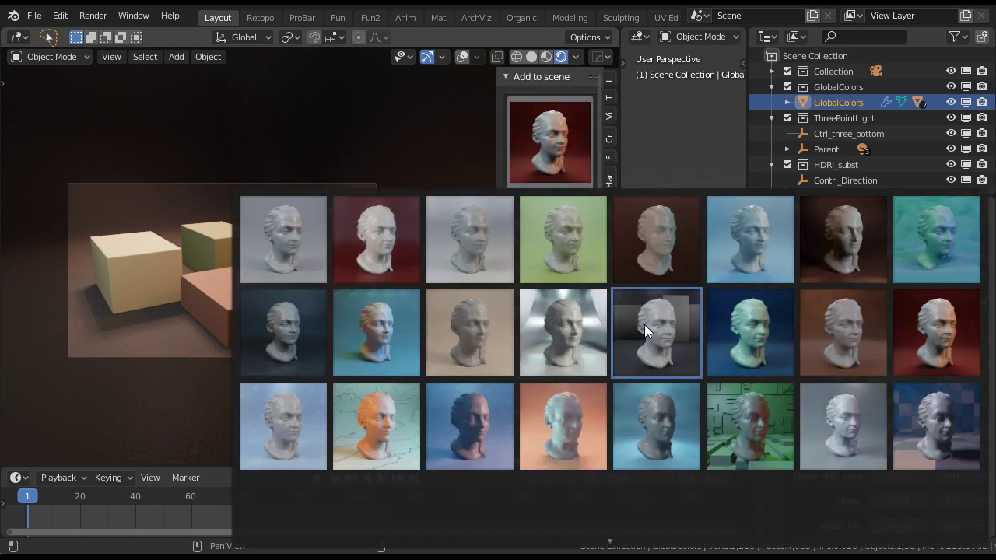
scroll(655, 426, down, 2)
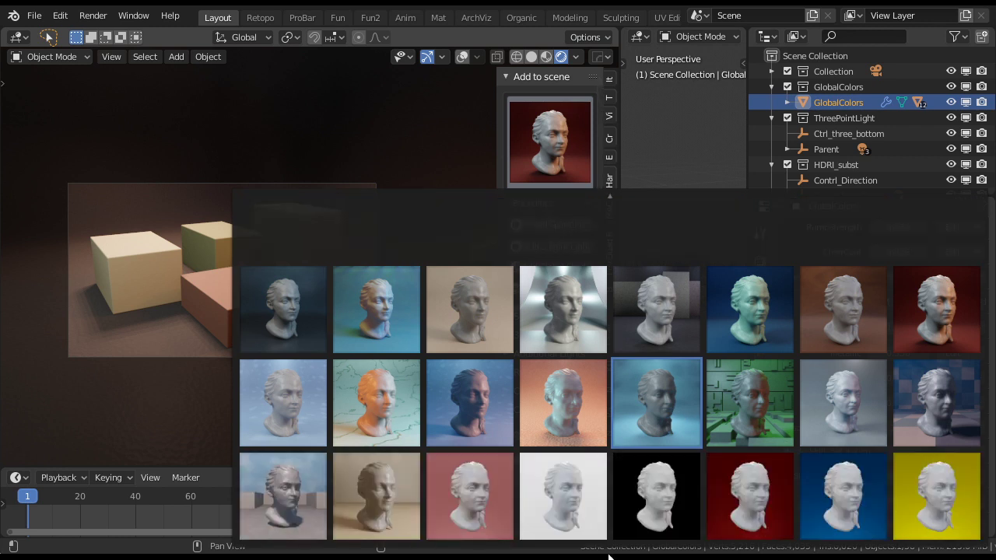
click(951, 394)
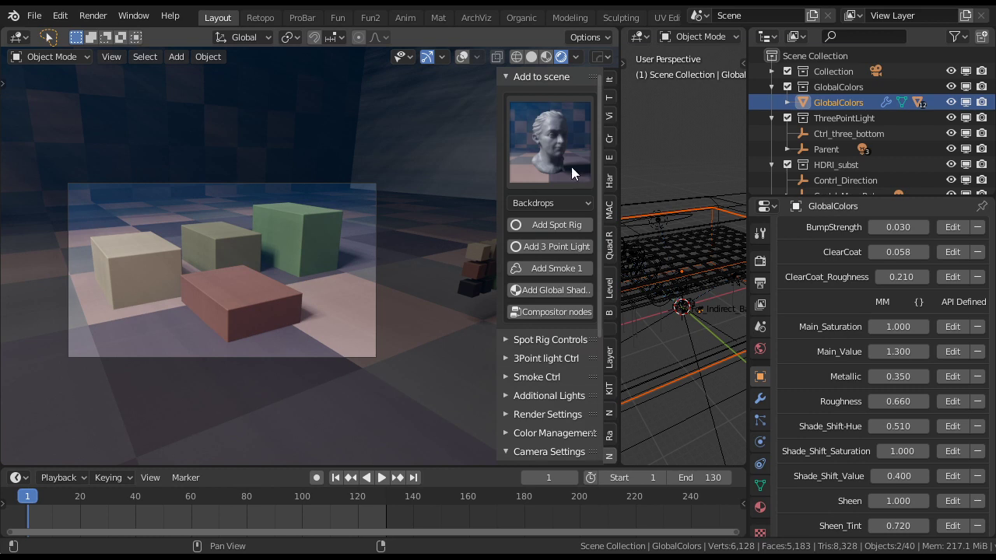
Assign the GS_Greenshade material from the material list to the checkered backdrop
click(406, 304)
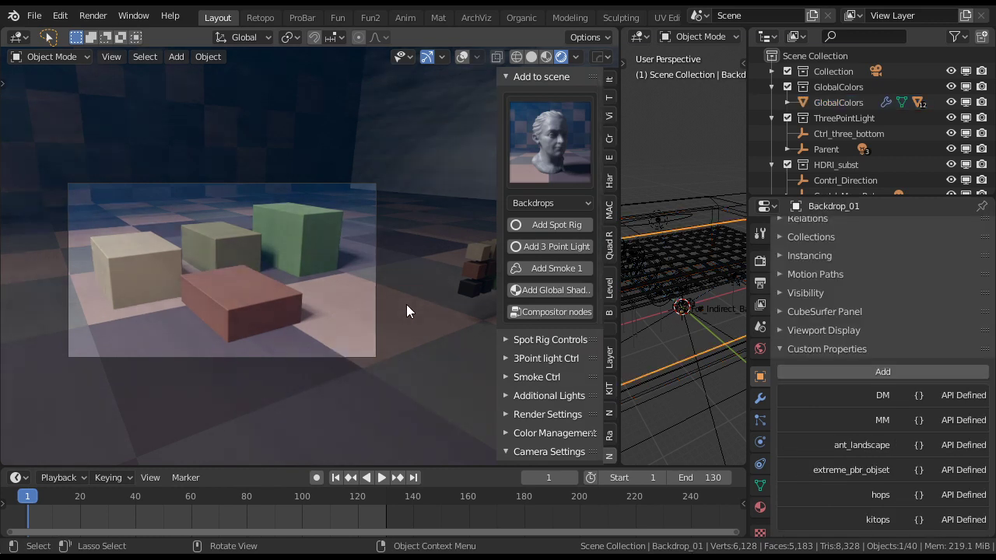
key(alt+m)
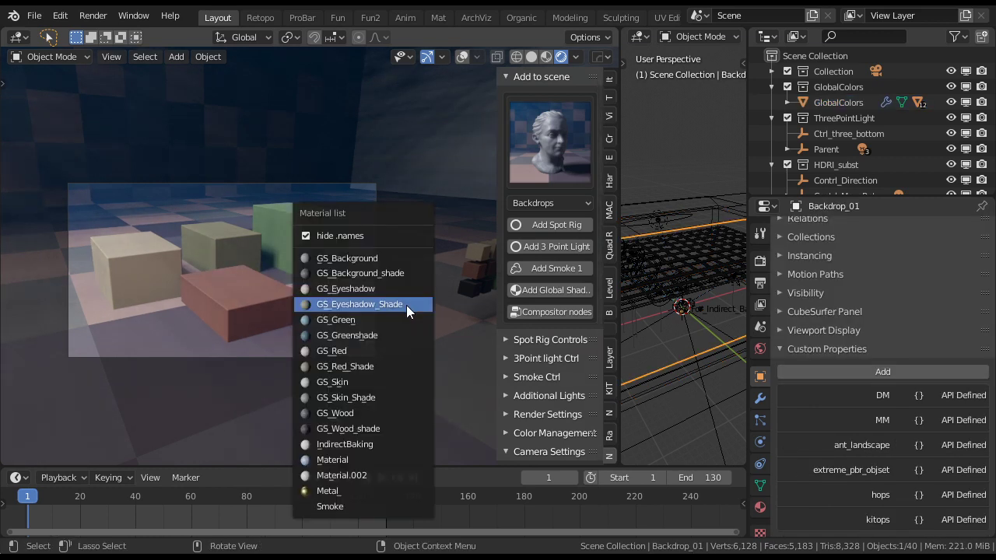
click(390, 331)
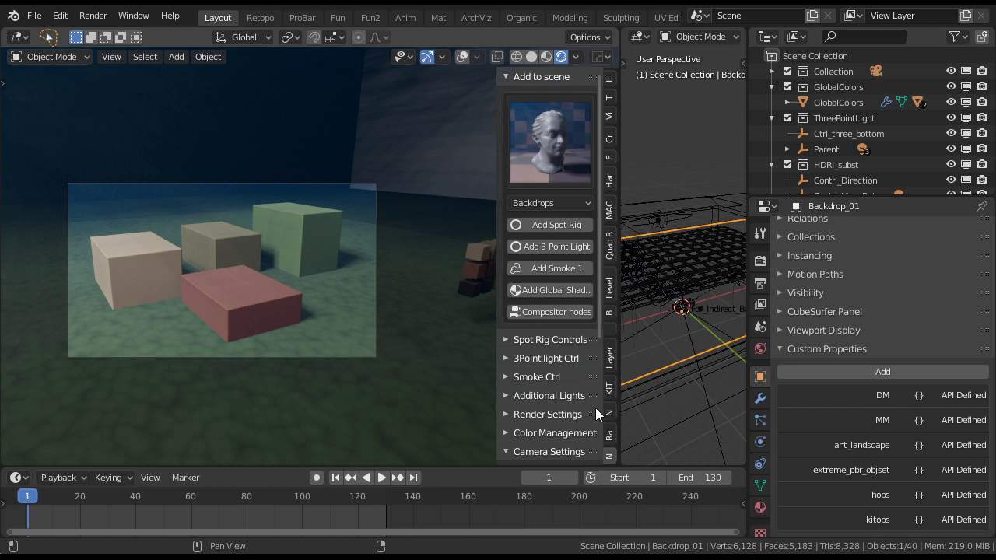
Select the global shader object and set its Metallic property to 0.790 and Main_Saturation to 0.470
scroll(543, 342, down, 3)
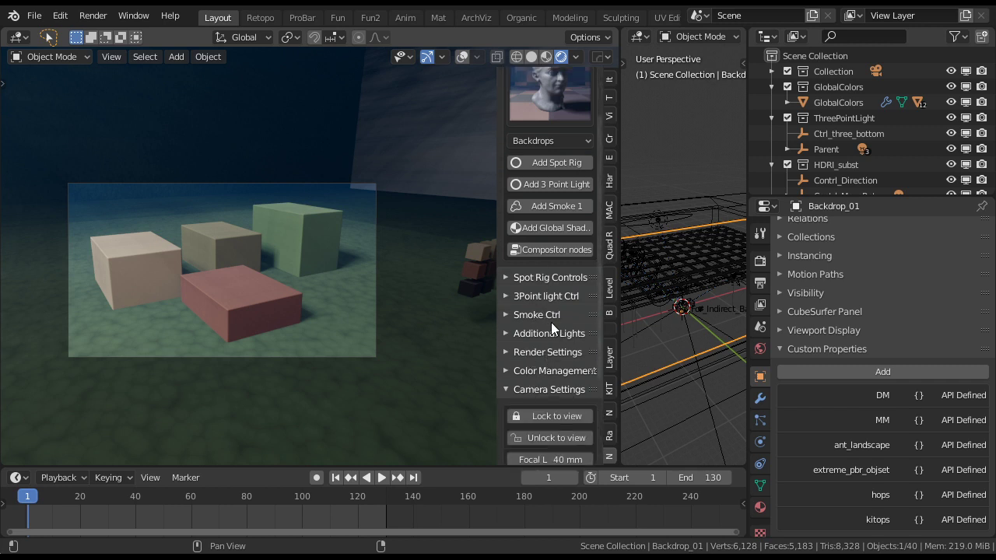
scroll(551, 322, down, 5)
click(537, 420)
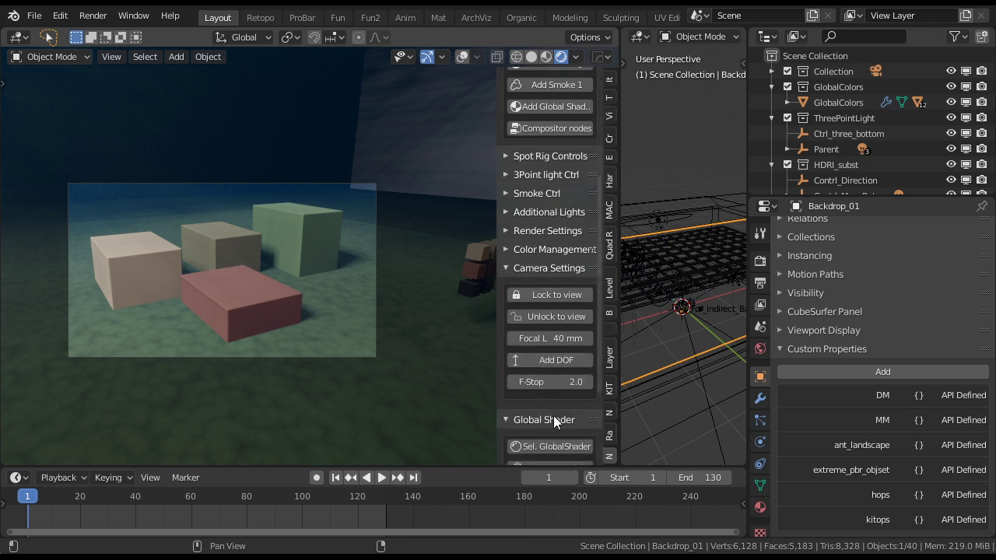
click(551, 446)
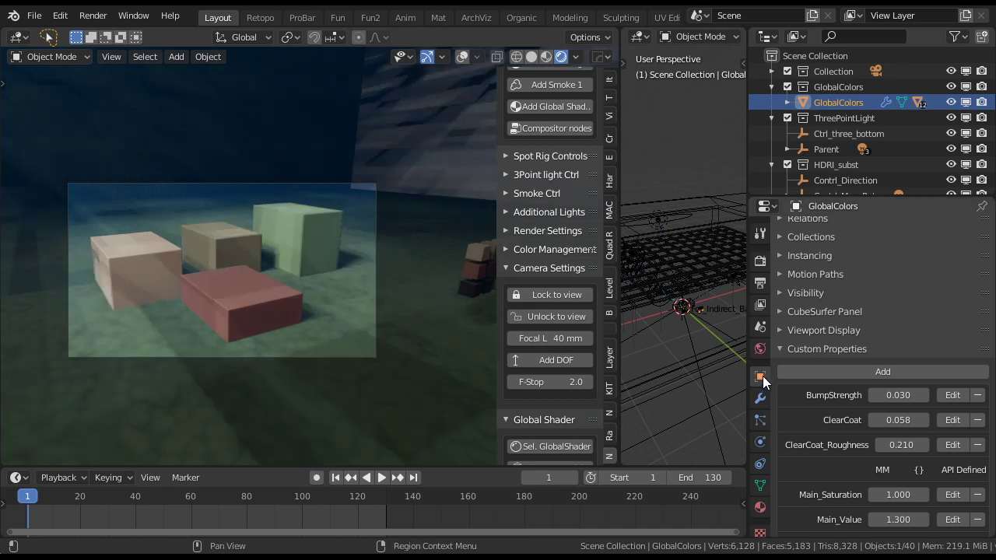
scroll(926, 450, down, 5)
drag(897, 395, 932, 395)
drag(897, 339, 857, 339)
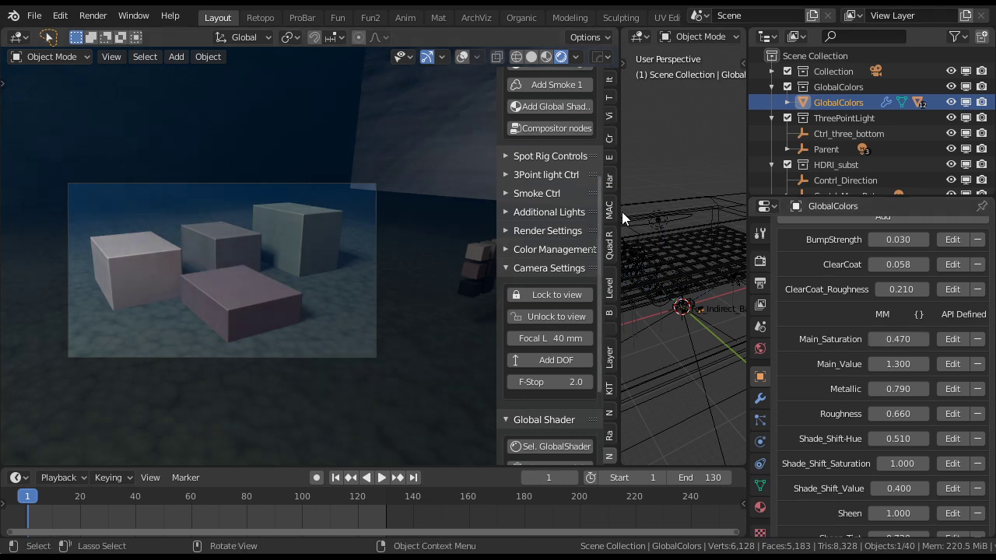
Widen the wireframe viewport and select both the light position and light focus controls of the spot rig
drag(621, 212, 509, 201)
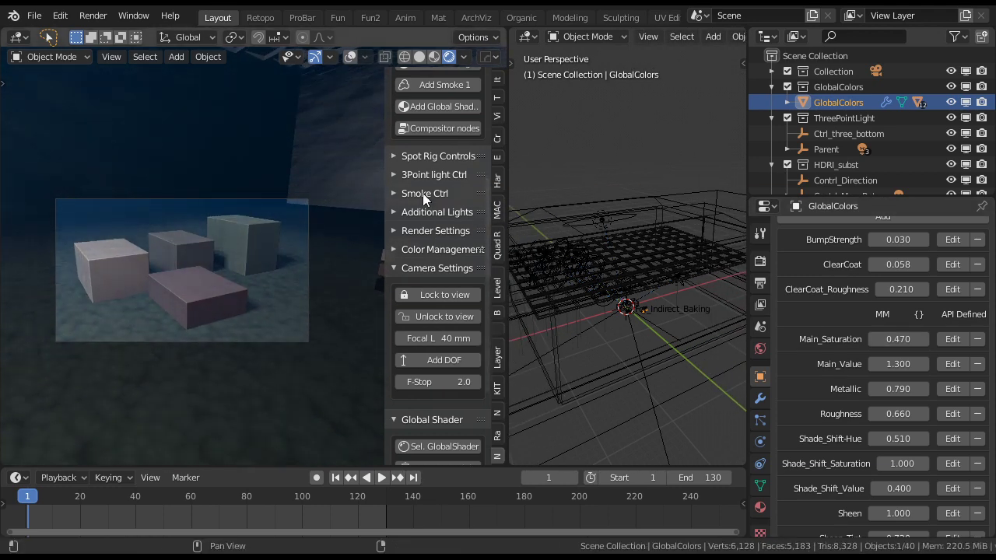
scroll(422, 193, up, 5)
click(418, 77)
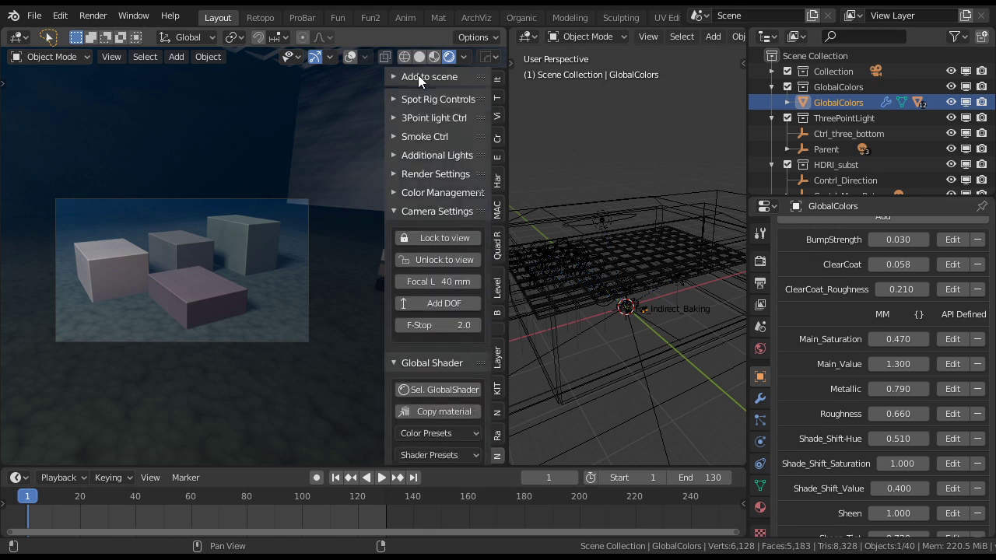
click(426, 95)
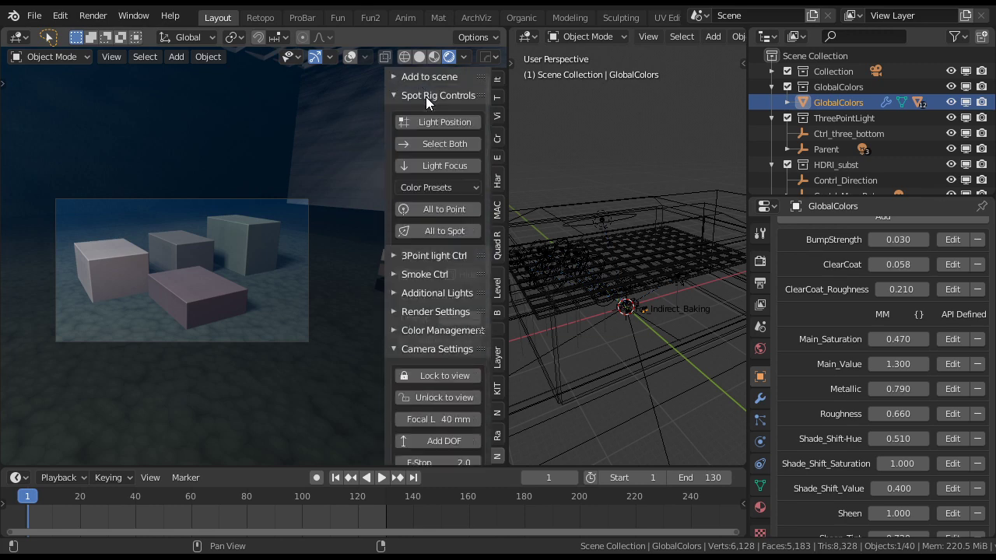
click(427, 145)
middle_drag(674, 262, 627, 222)
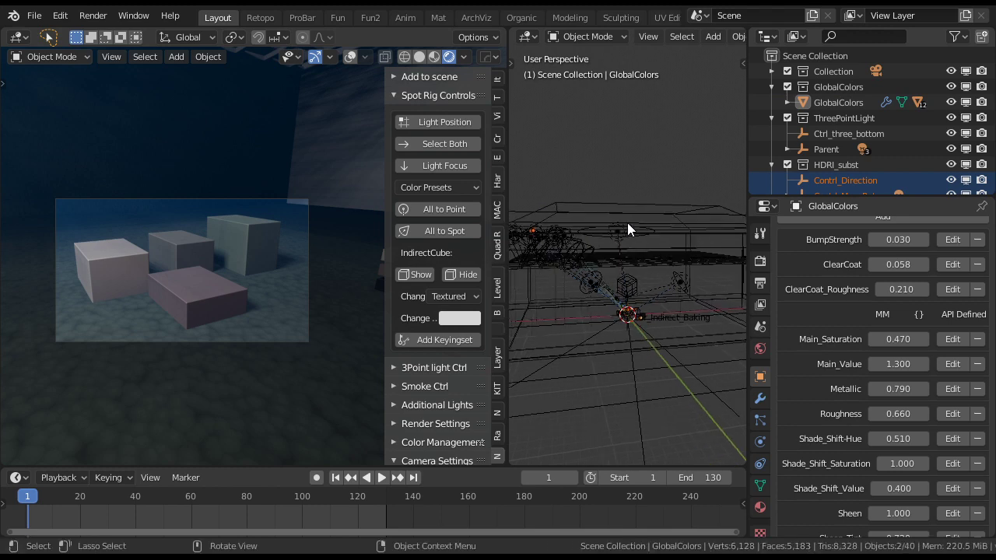
key(g)
key(z)
key(z)
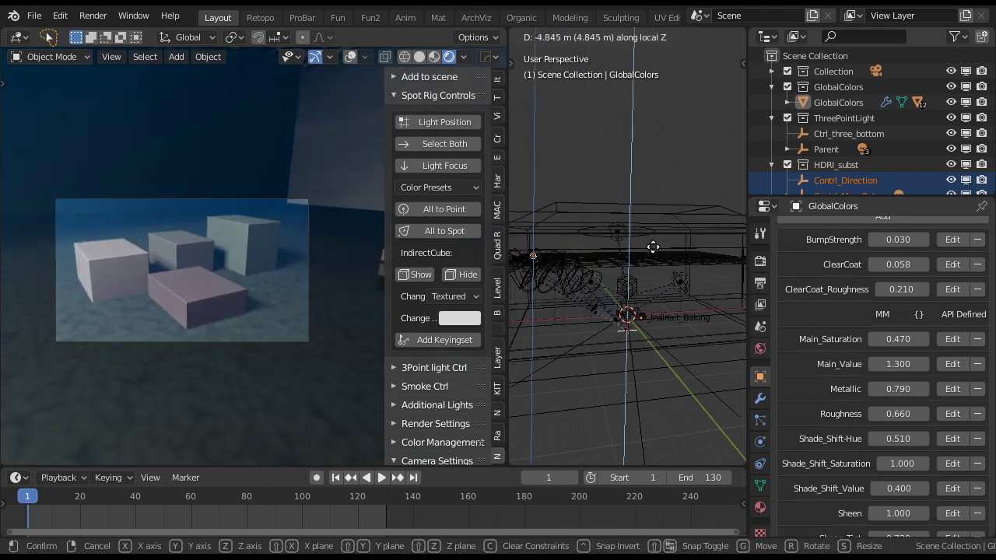
right_click(652, 218)
key(g)
key(z)
right_click(685, 233)
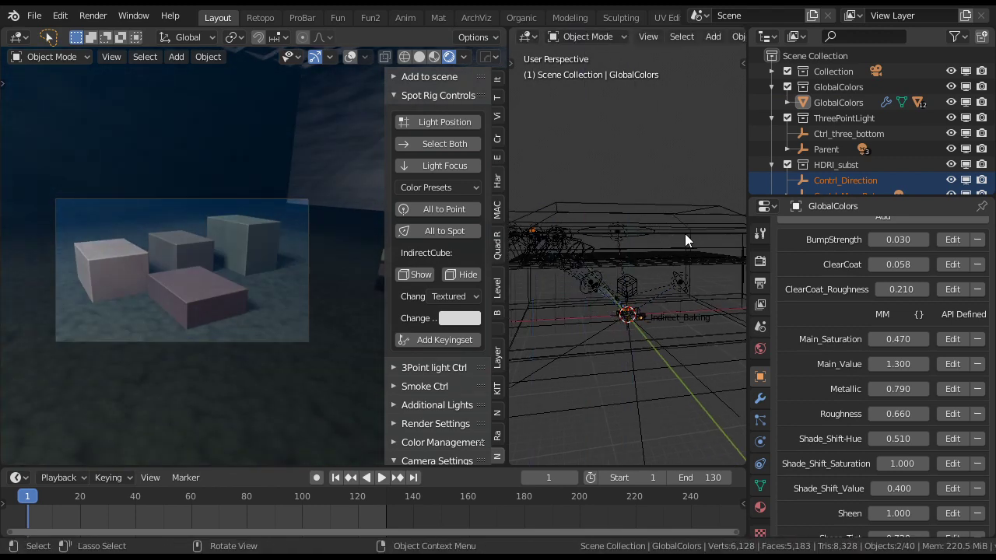
Move both spot rig controls freely about 11 m, mostly along X and downward
key(g)
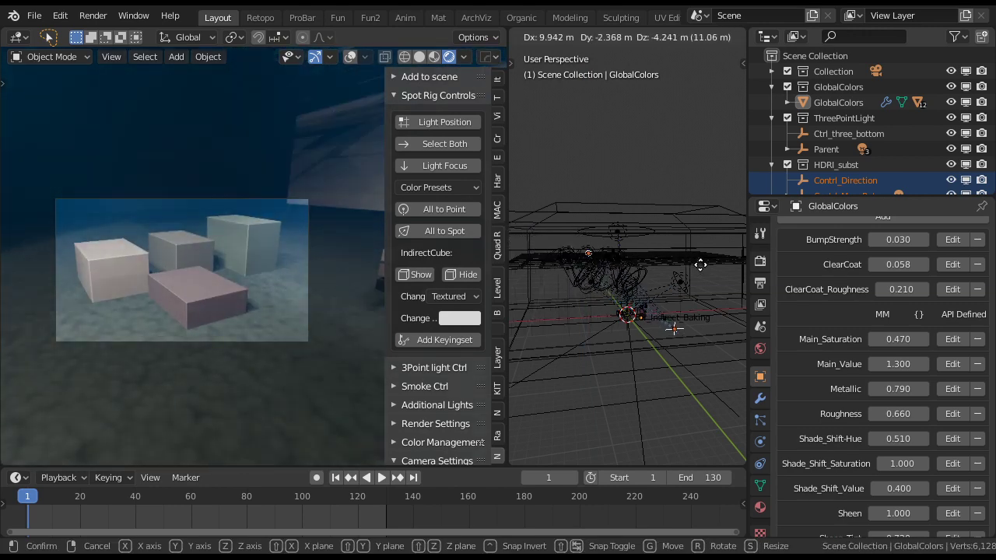
click(698, 259)
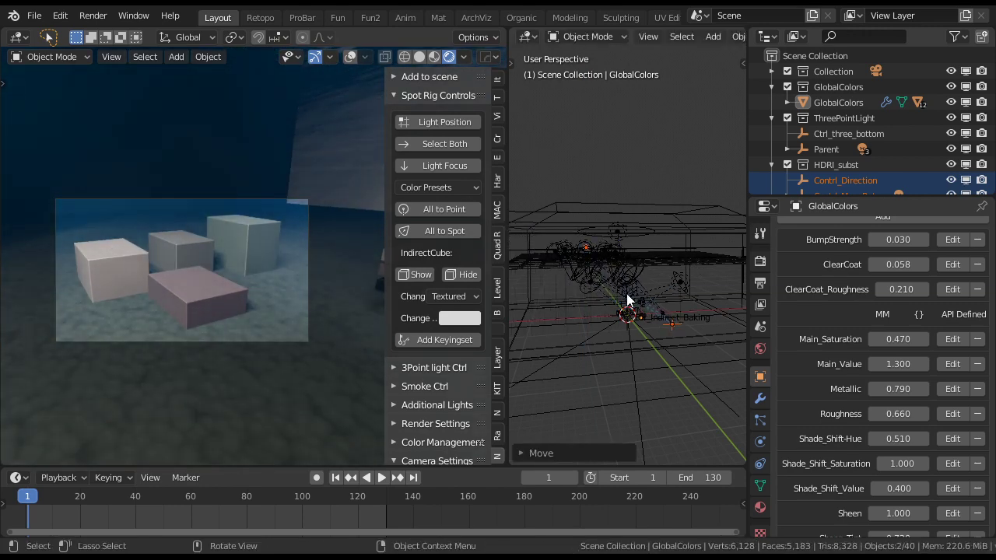
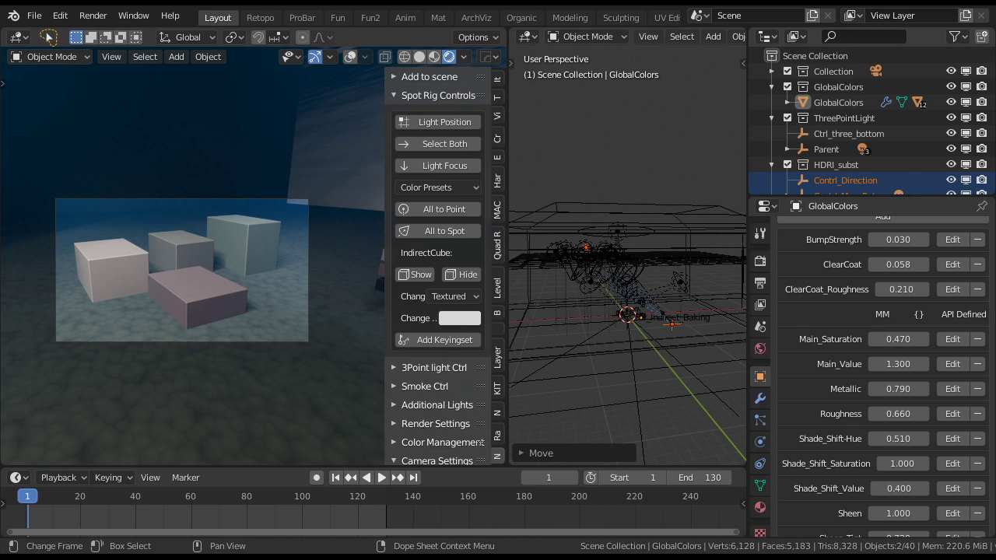
Replace the backdrop with the plain beige preset from the backdrop gallery
scroll(444, 308, down, 3)
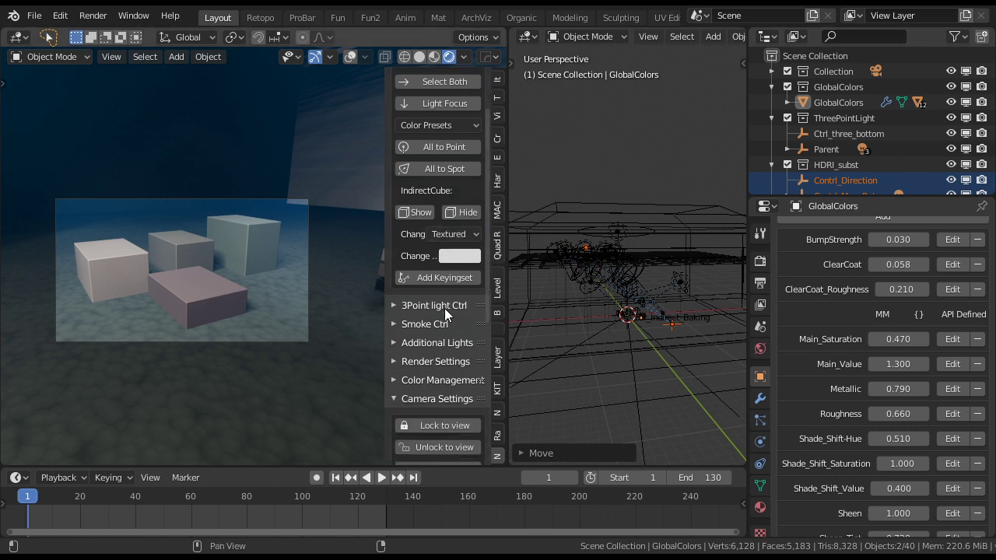
scroll(439, 301, down, 3)
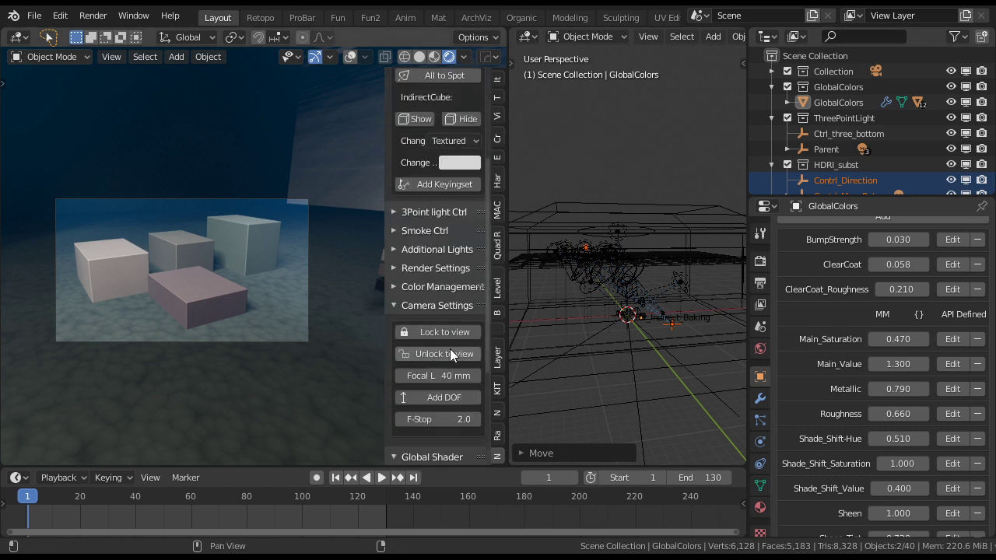
click(435, 308)
scroll(448, 304, up, 6)
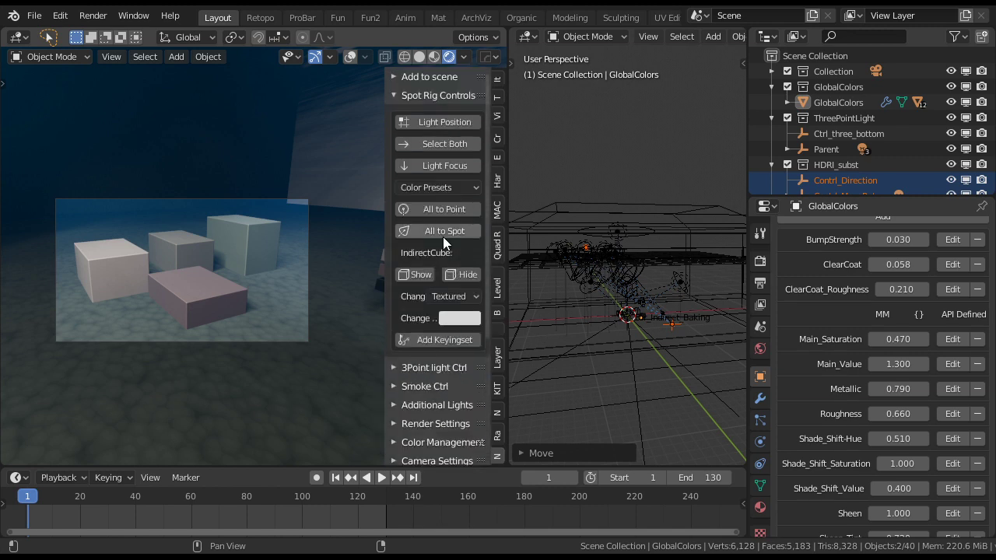
click(429, 77)
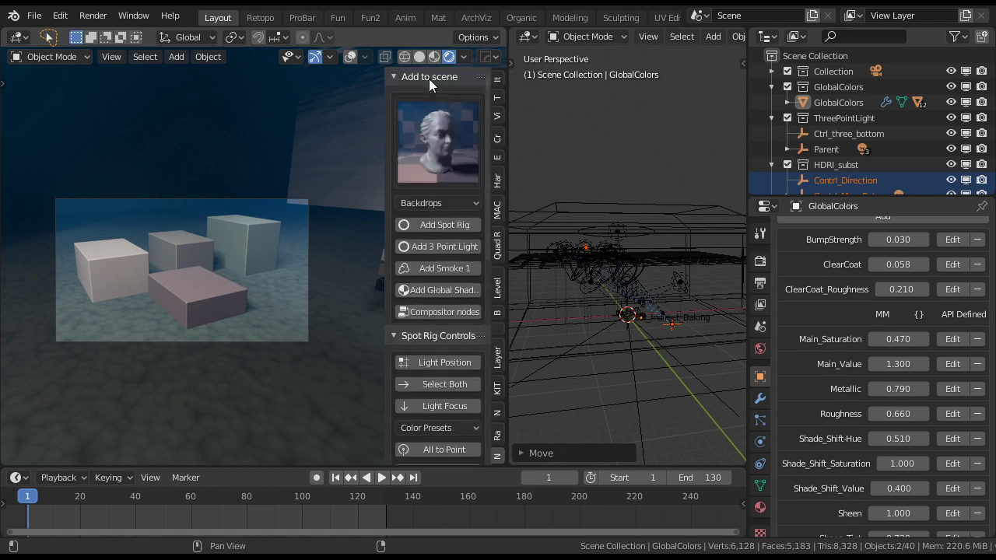
click(444, 142)
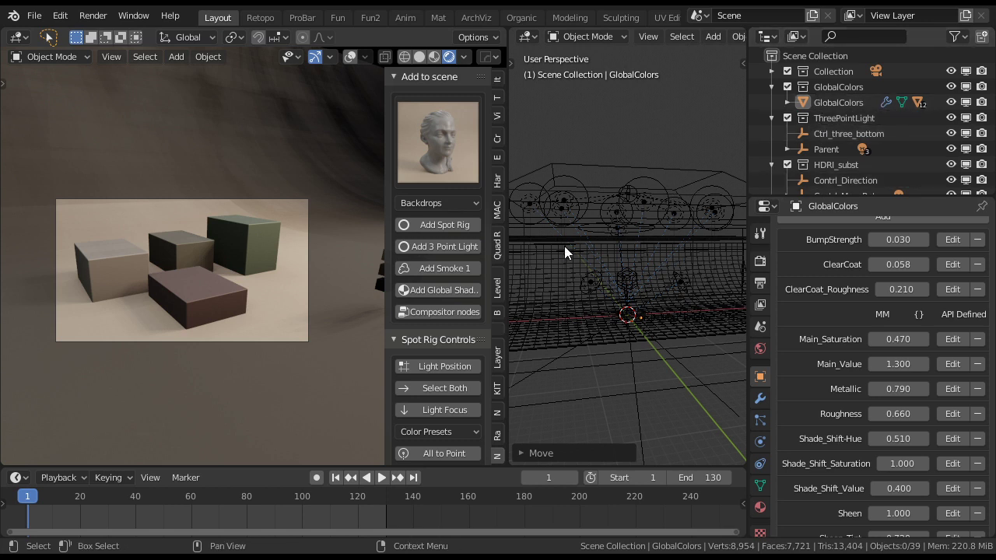
Bake the indirect lighting with Render Settings 1 and switch to Render Settings 2
scroll(446, 370, down, 5)
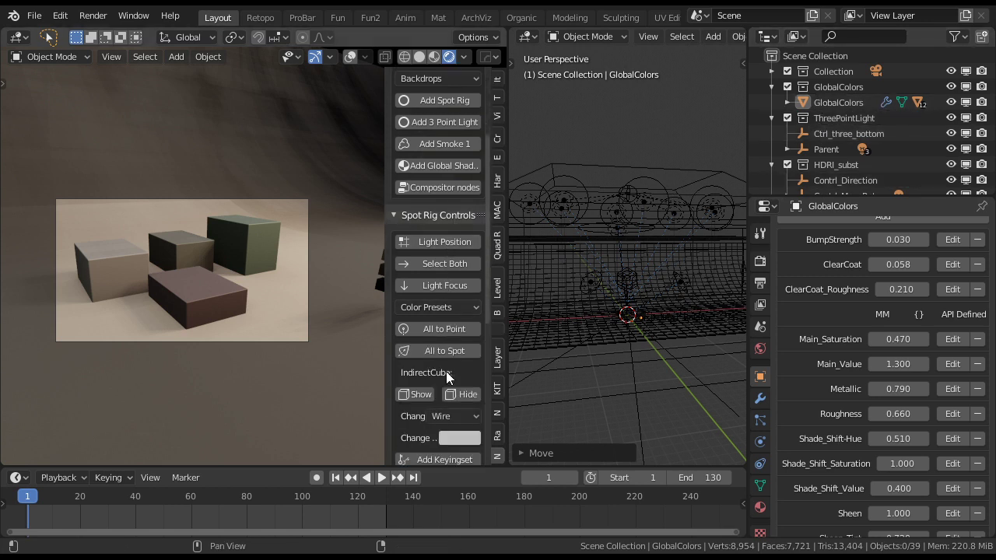
click(428, 218)
scroll(433, 223, up, 2)
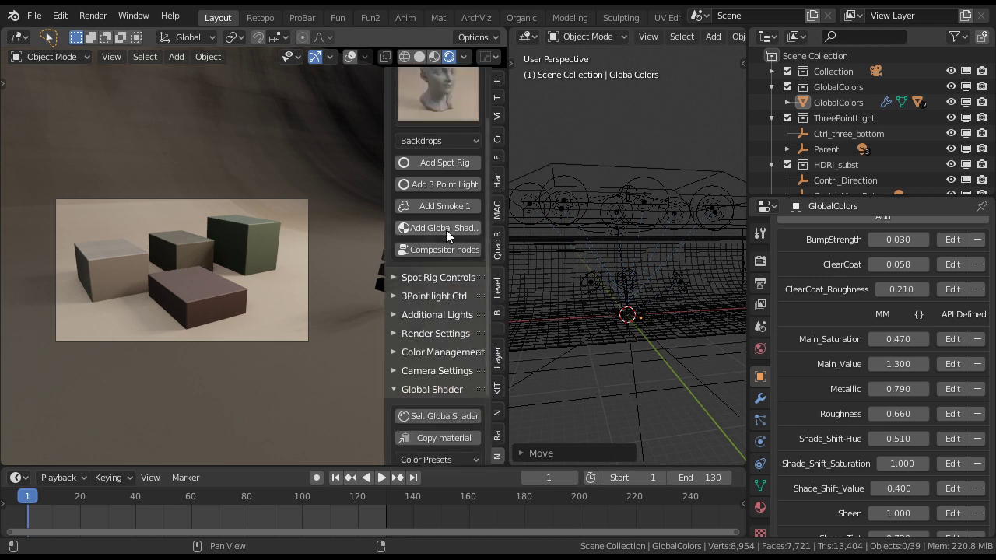
click(436, 333)
click(459, 381)
click(456, 361)
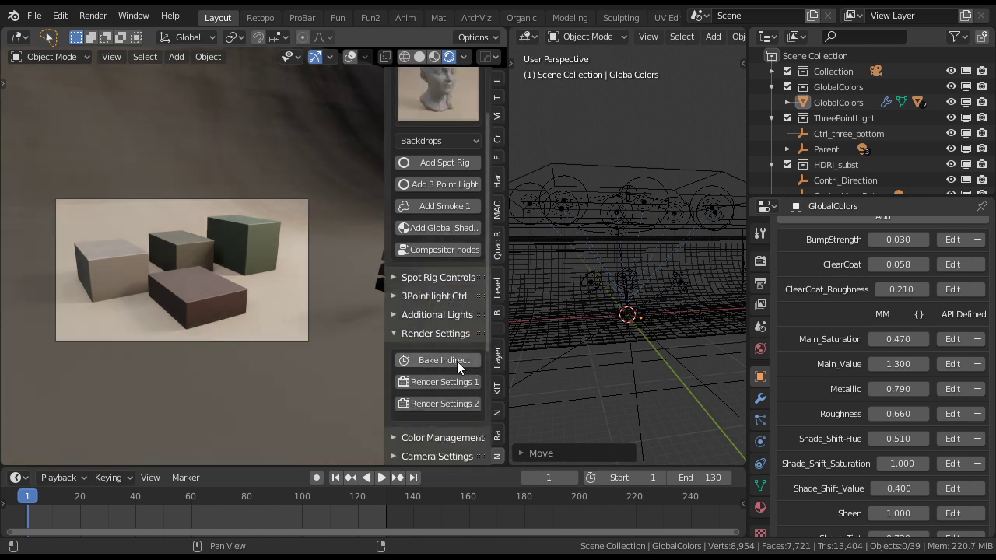
click(444, 403)
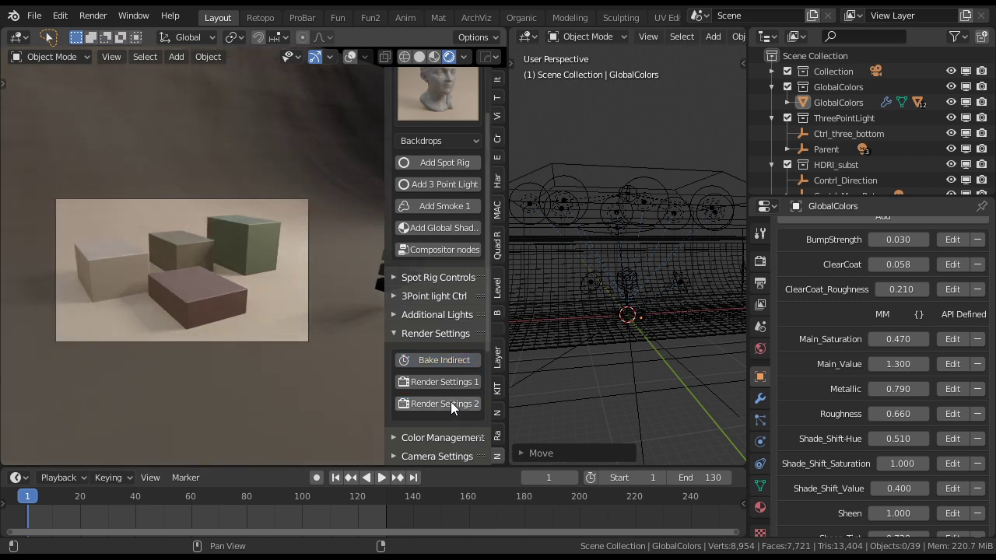
click(435, 333)
Select both spot rig controls and try moving them freely and rotating them about their local Z axis
click(434, 276)
click(438, 324)
key(g)
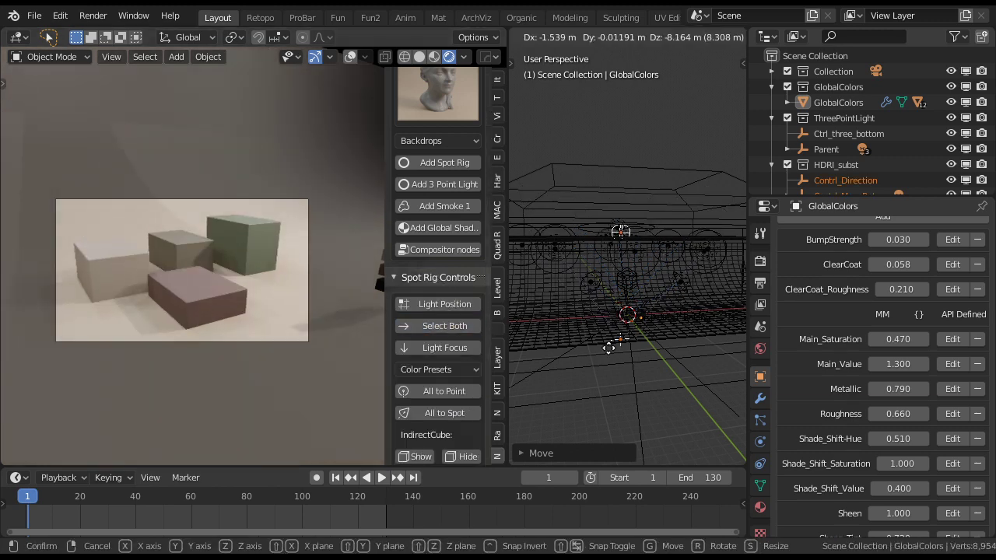
right_click(637, 167)
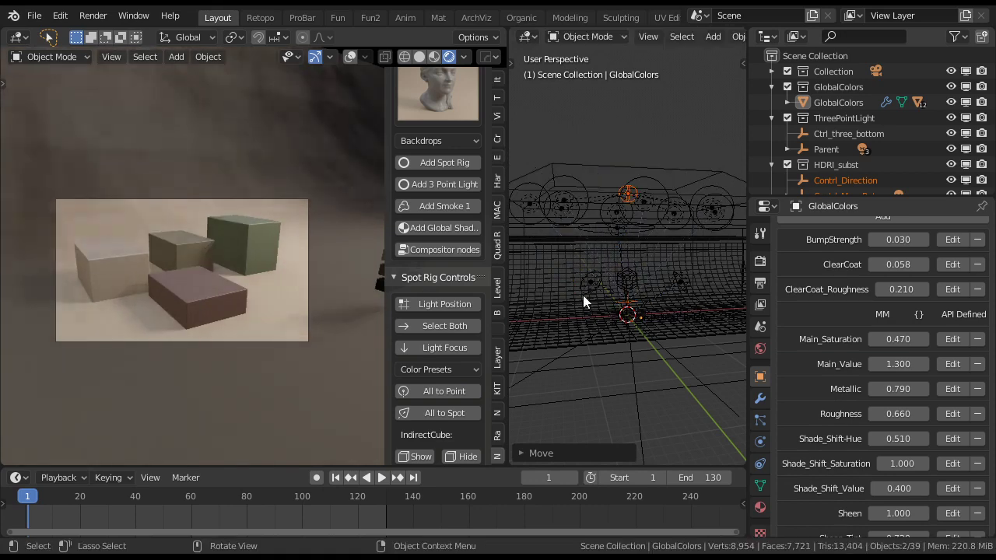
key(r)
key(z)
key(z)
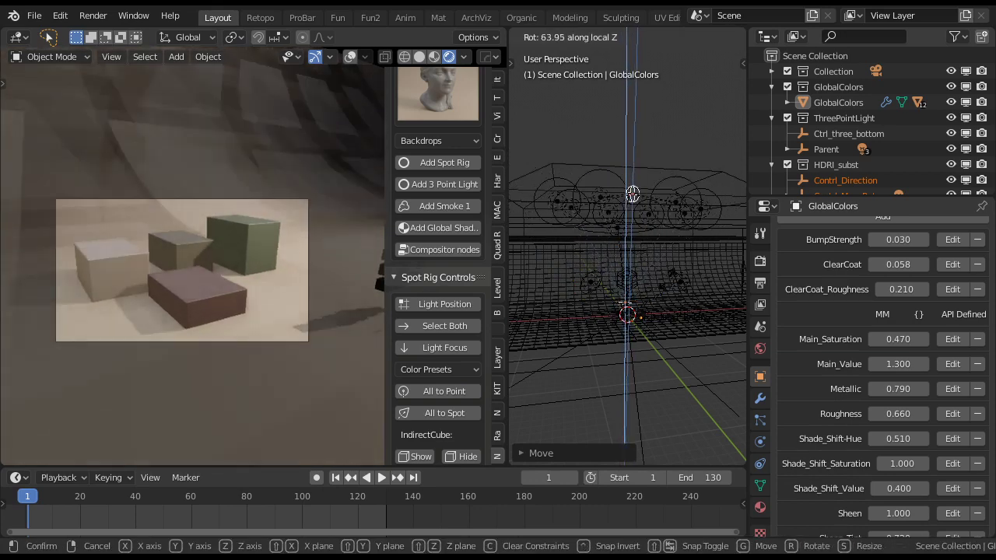
right_click(581, 287)
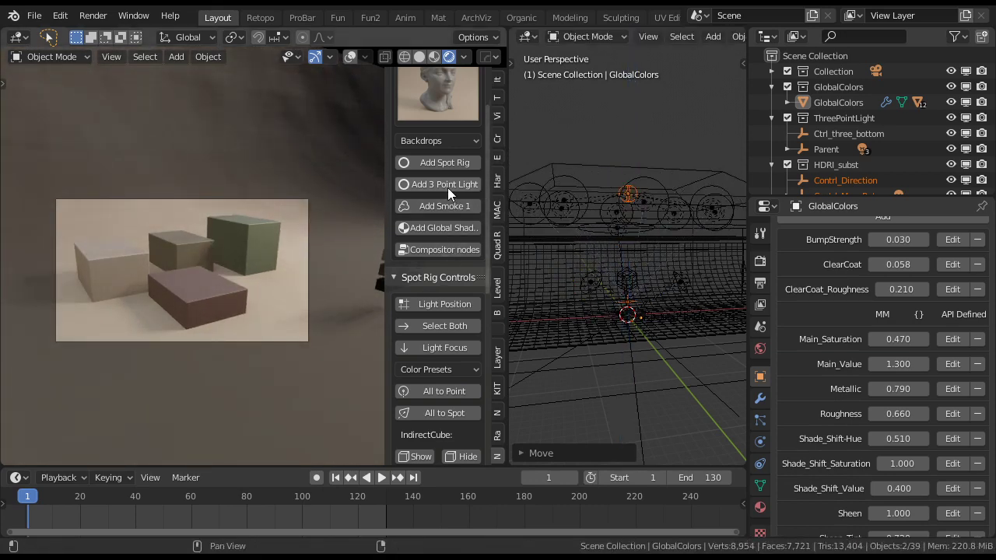
Try the Tiber Island color preset on the spot rig and switch to the Rainbow preset
click(434, 369)
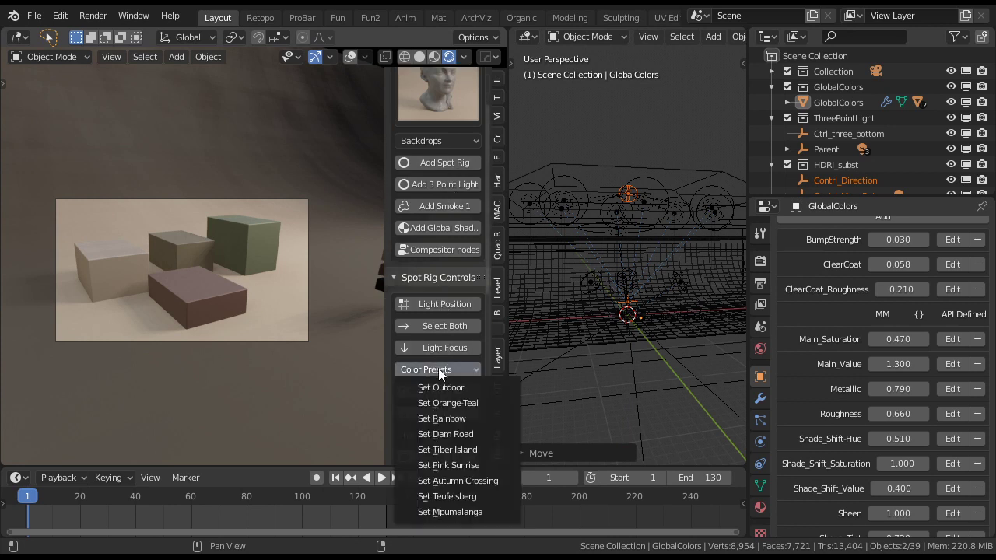
click(449, 449)
click(449, 370)
click(457, 419)
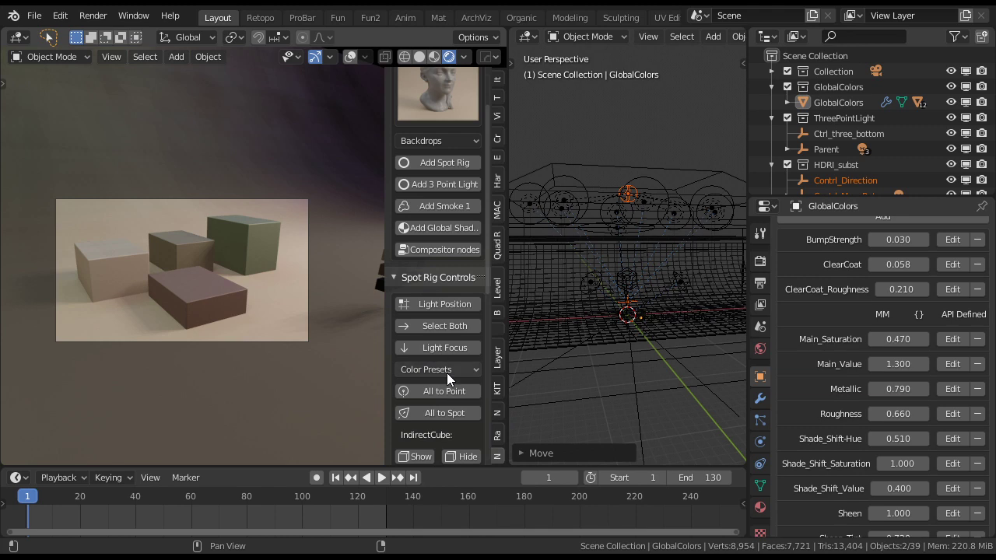
Try rotating both spot rig controls about their local Z axis and with free trackball rotation
key(r)
key(z)
key(z)
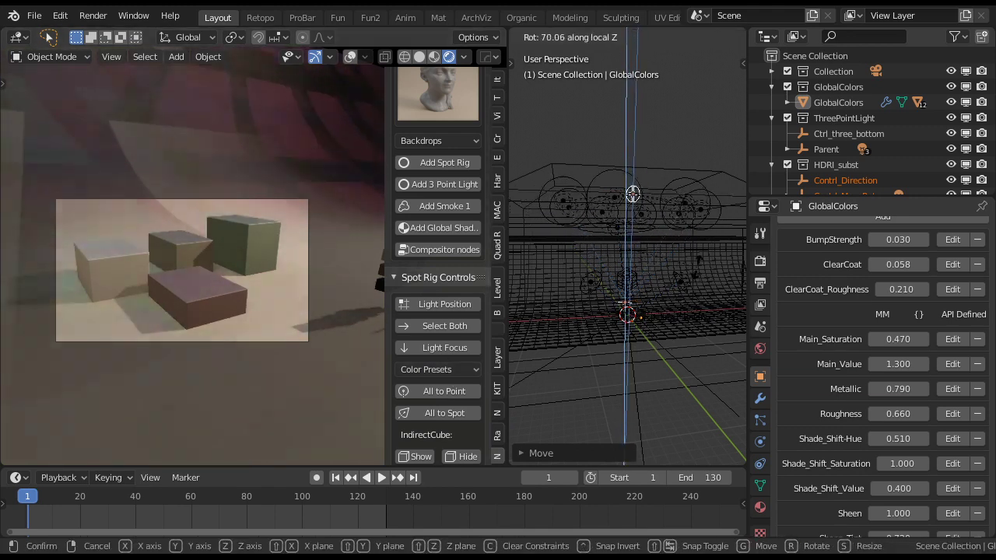
click(631, 352)
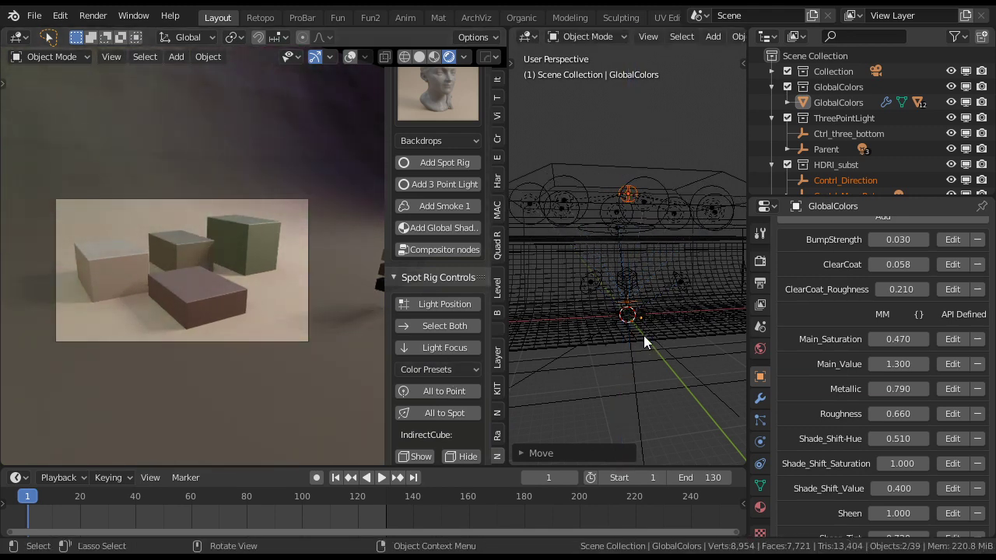
key(r)
key(r)
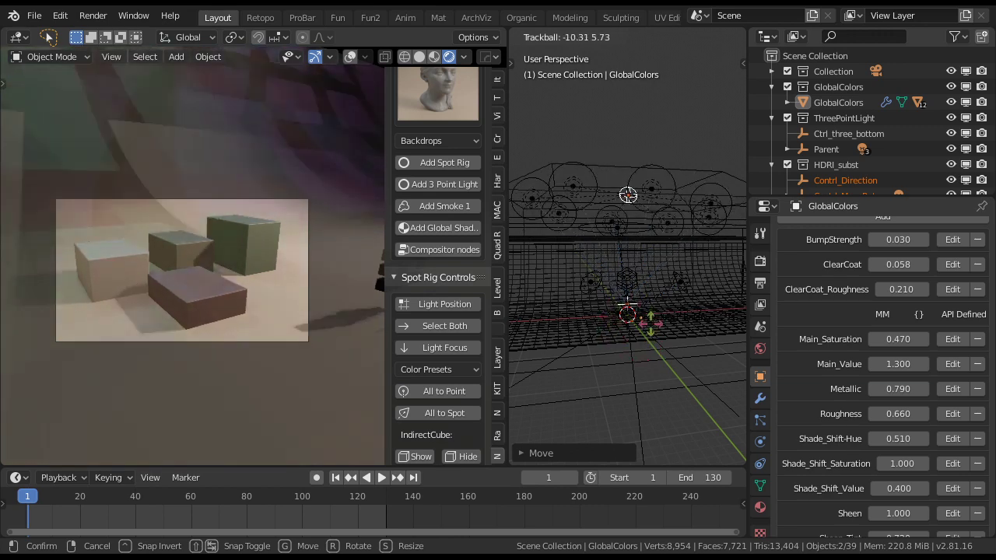
click(640, 321)
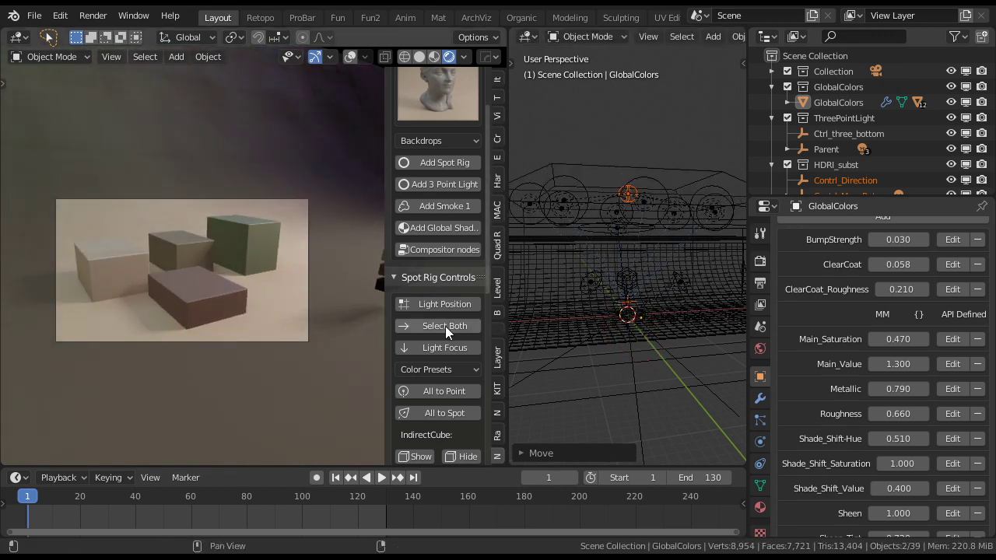
Switch from the spot rig to the three-point light controls and try rotating the light position control about global Z
click(424, 274)
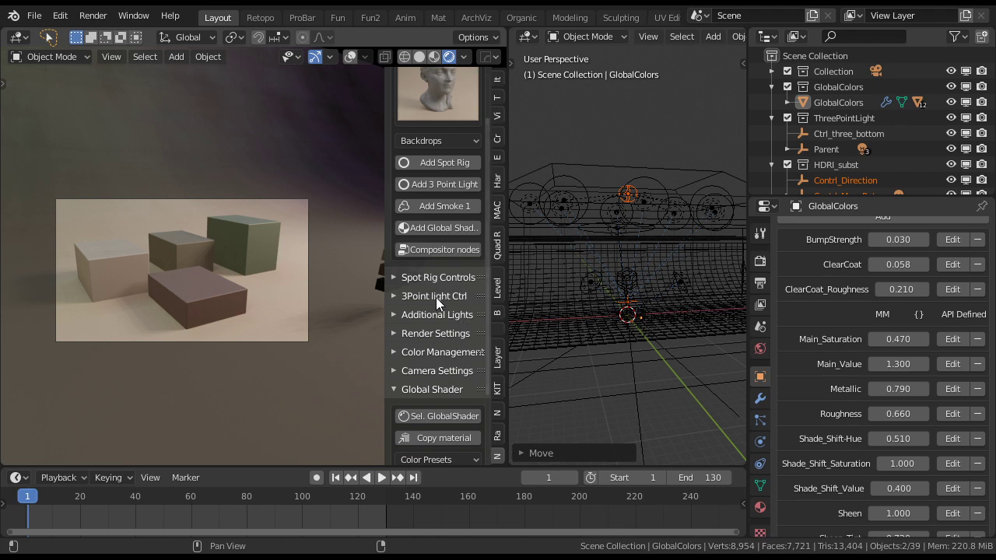
click(436, 296)
middle_drag(607, 299, 650, 248)
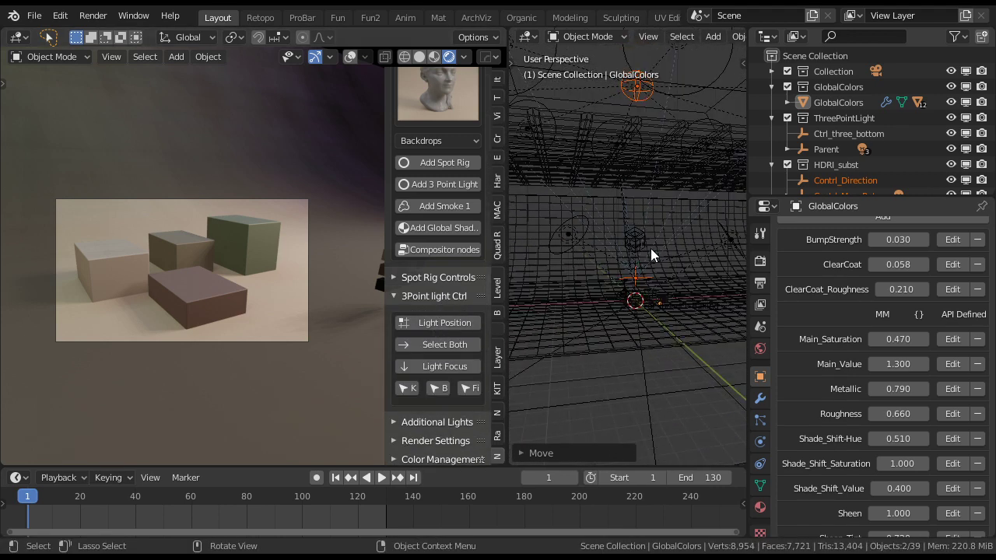
click(446, 319)
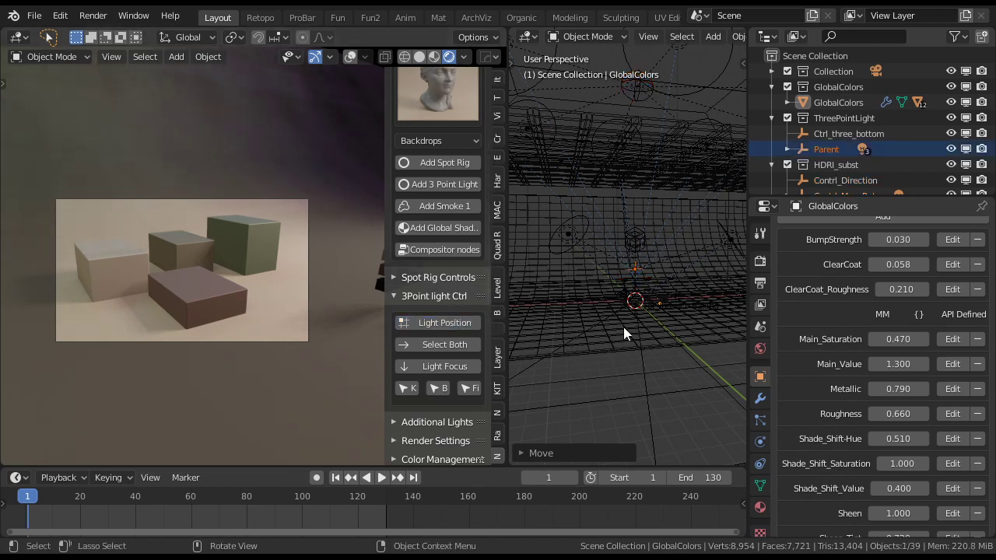
key(r)
key(z)
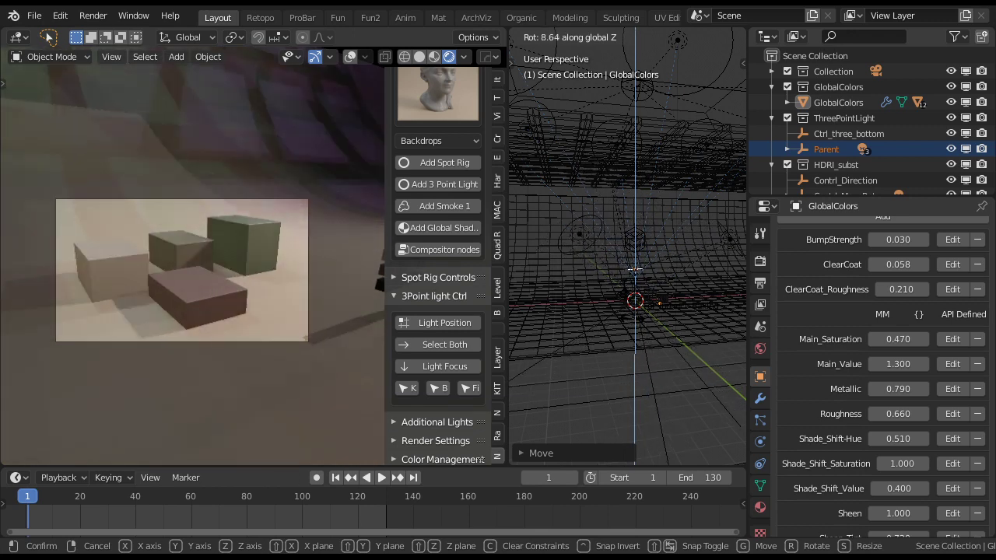
click(638, 315)
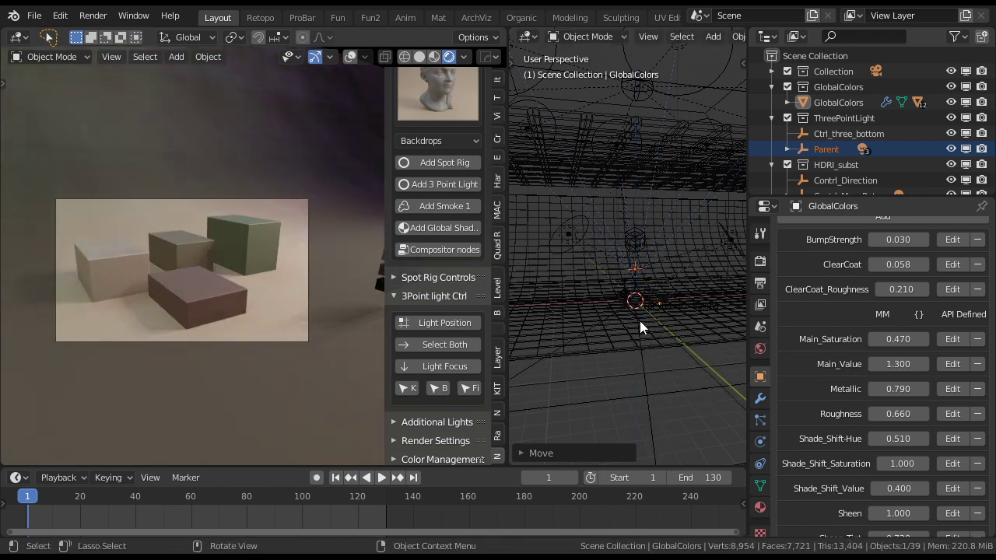
Select the key light of the three-point rig and try other light colors on it
click(406, 388)
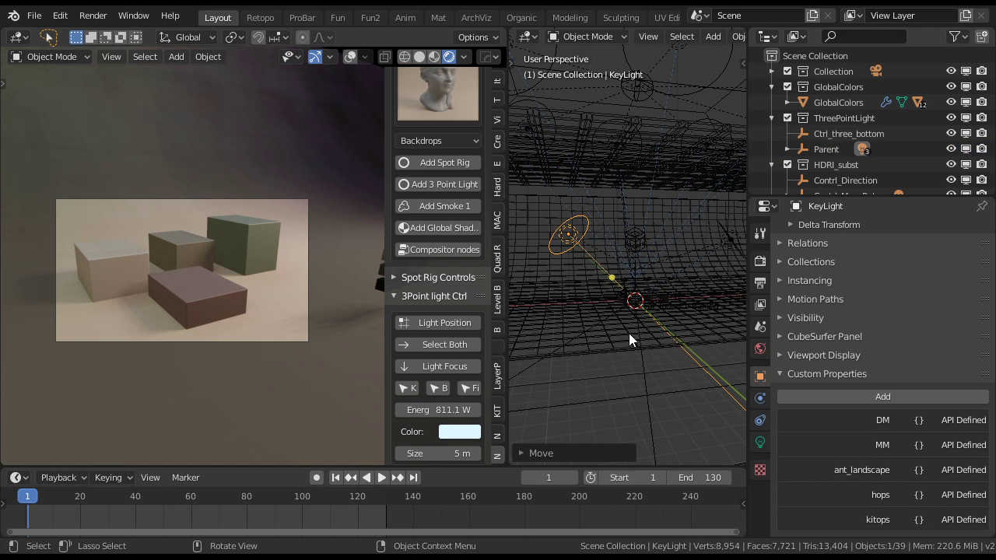
click(468, 433)
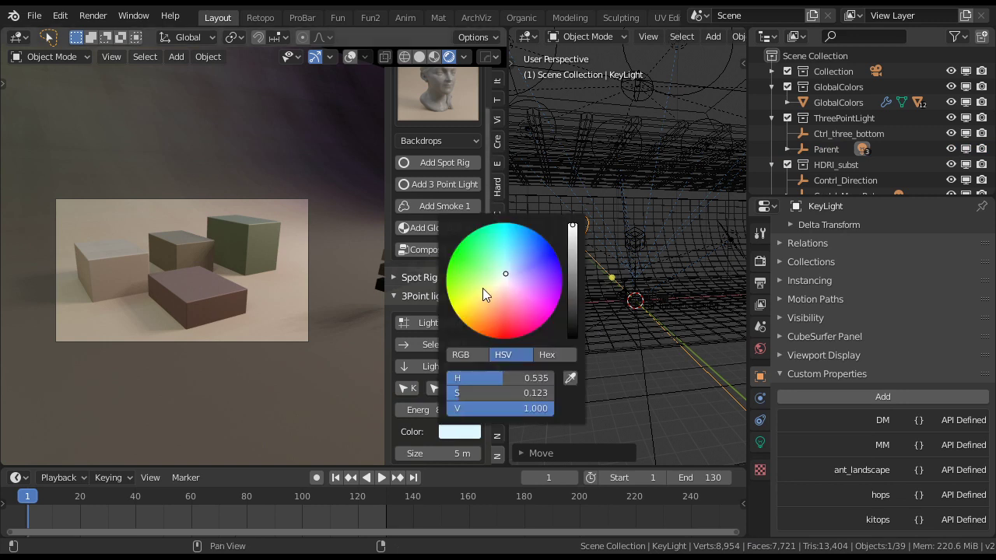
drag(481, 294, 537, 264)
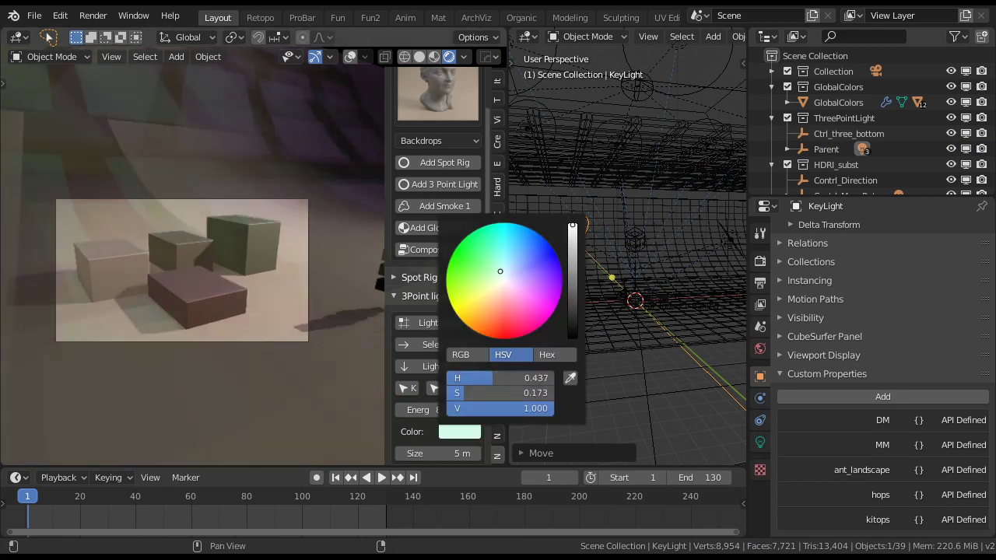
Select the back light of the three-point rig and try other colors, keeping it white
click(439, 388)
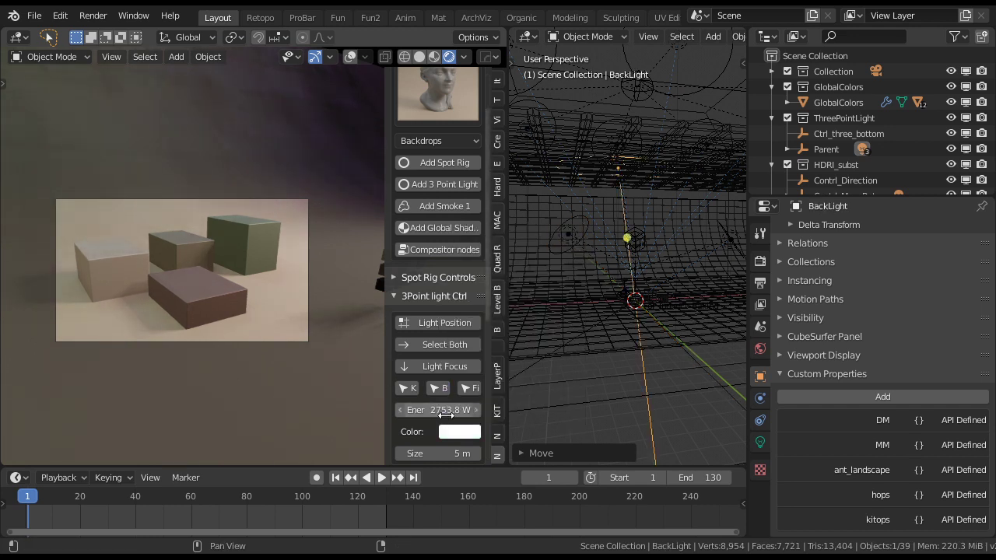
click(456, 431)
drag(496, 280, 525, 248)
key(BackSpace)
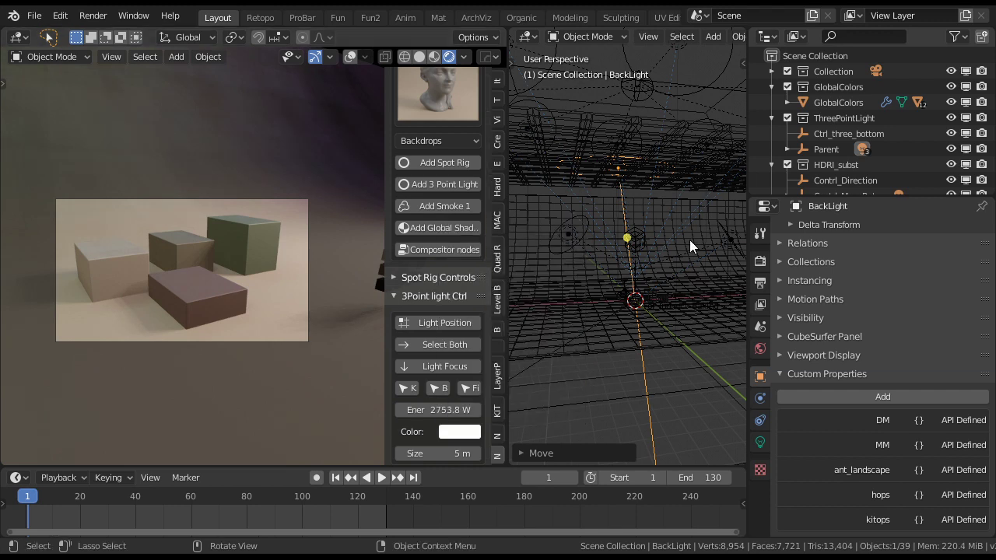
Lower the back light about 6 m along its local Z axis toward the boxes
key(g)
key(z)
key(z)
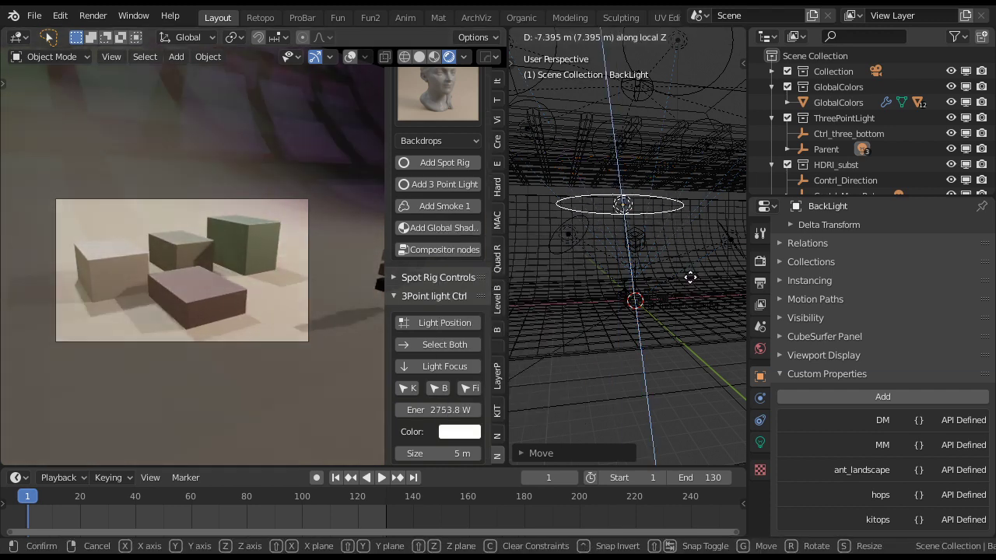
right_click(690, 277)
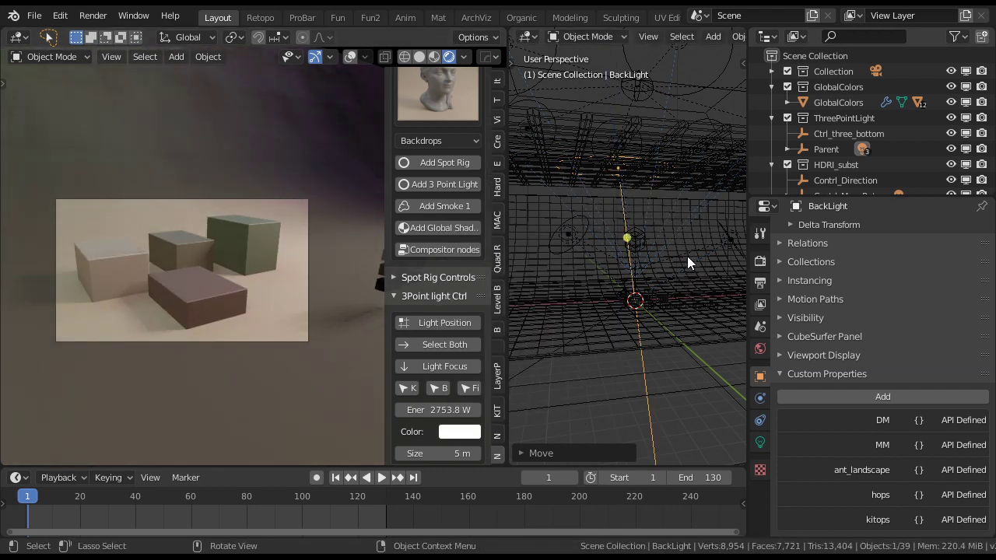
key(g)
key(z)
key(z)
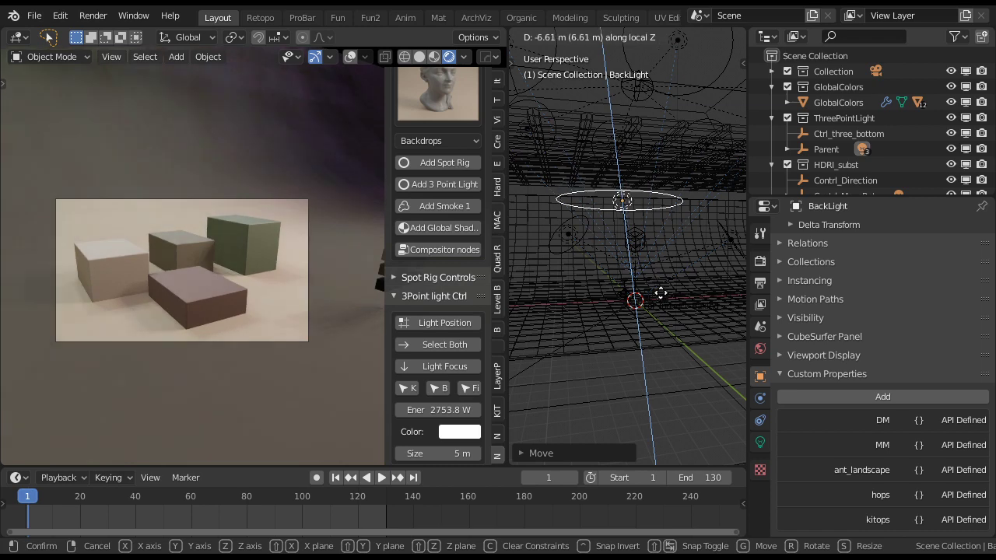
click(660, 289)
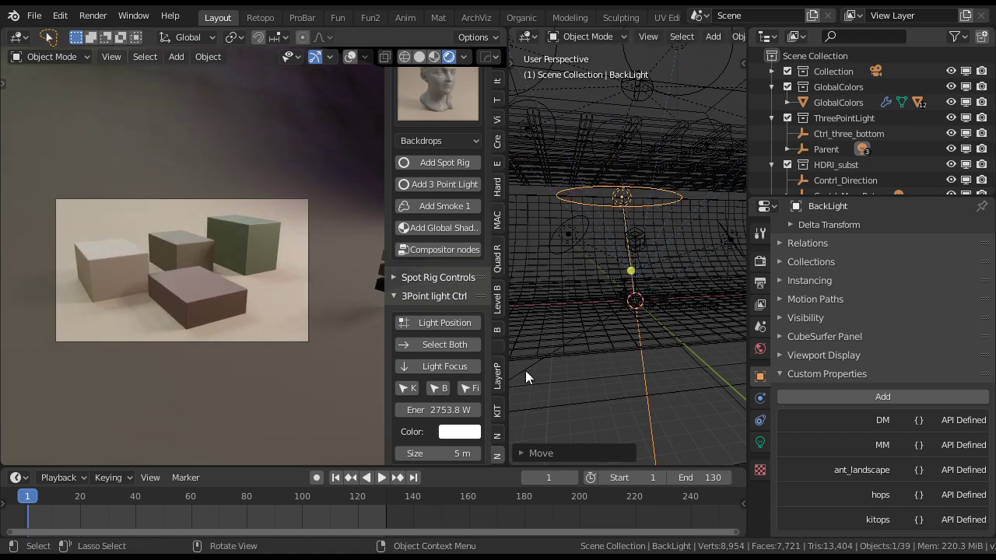
Try a saturated blue on the back light with hue 0.625 and saturation 0.811
click(456, 437)
drag(504, 280, 537, 246)
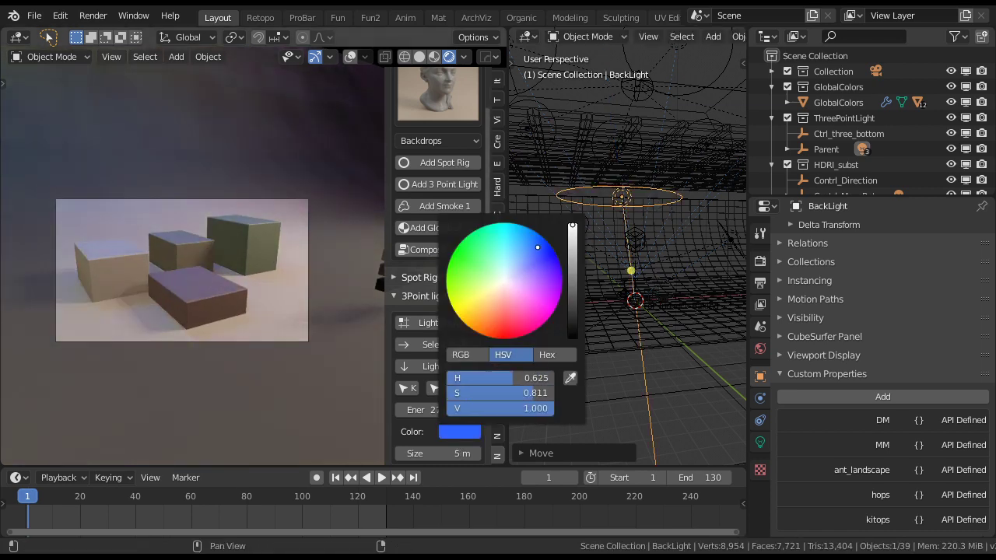
key(Escape)
Select the fill light and try other colors on it, ending on a pale warm tint
click(468, 387)
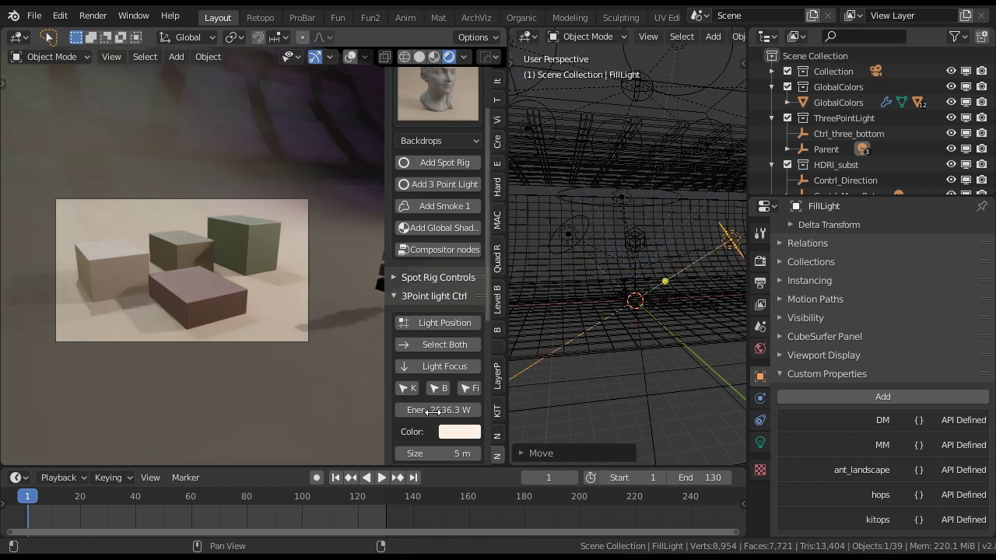
click(456, 432)
drag(489, 319, 518, 271)
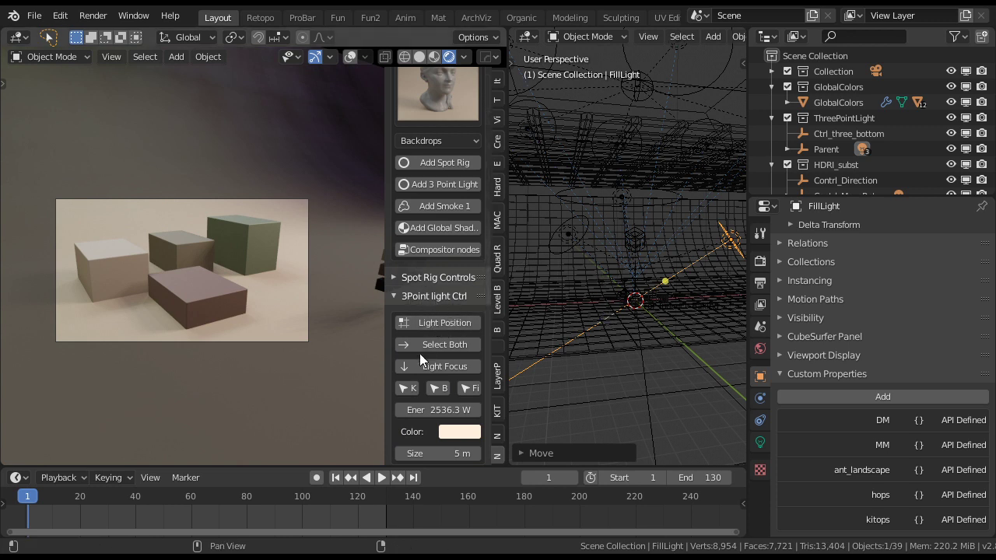
Select both three-point rig controls and try rotating them about their local Z axis
click(456, 345)
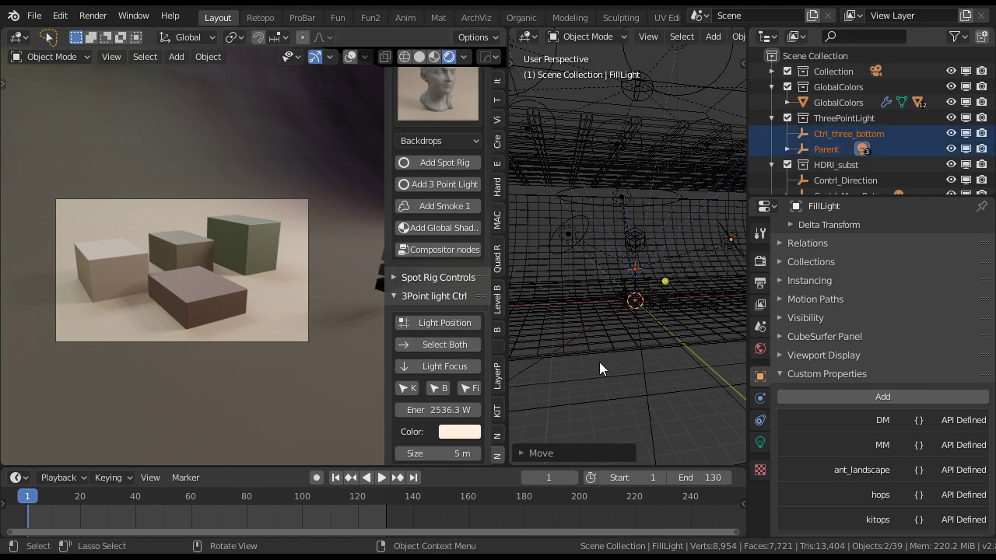
key(r)
key(z)
key(z)
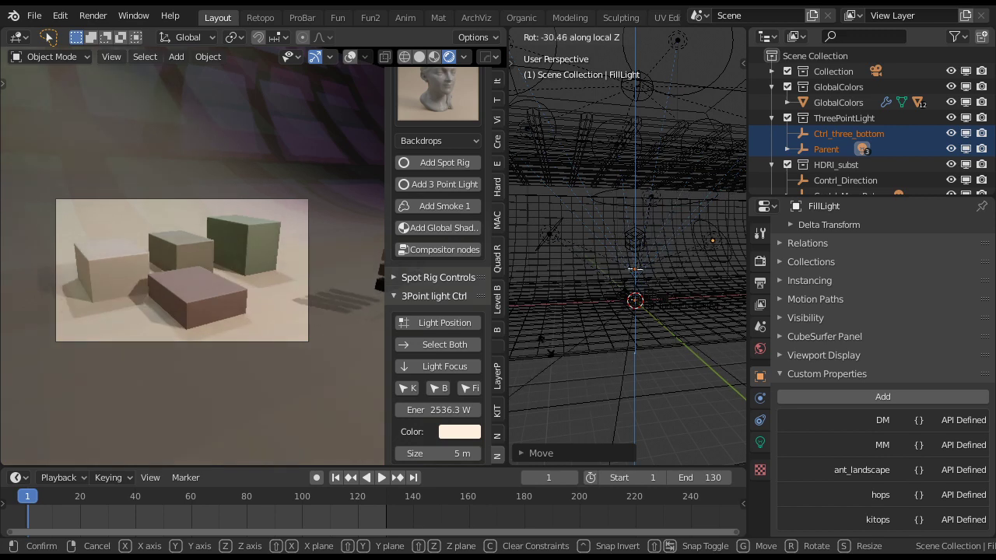
click(577, 308)
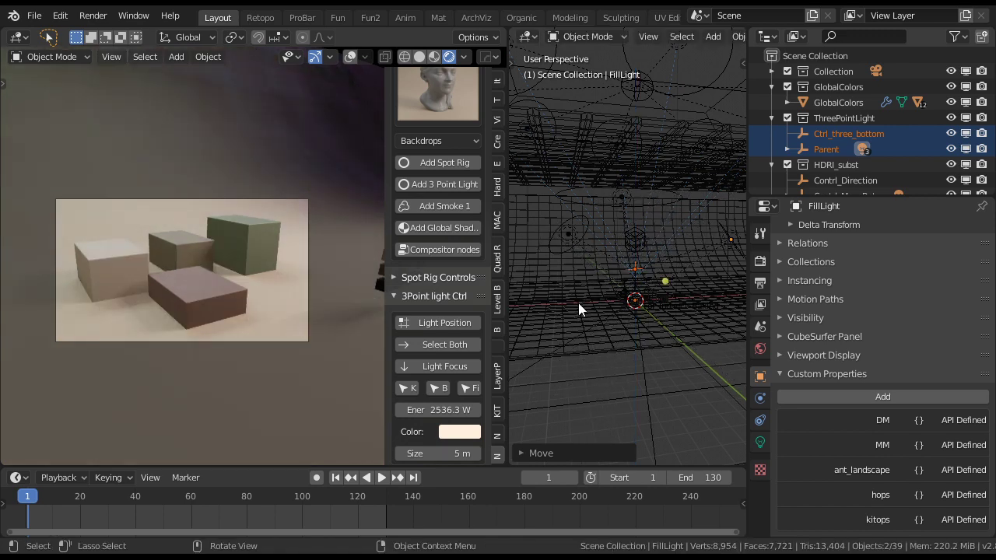
Try moving both three-point rig controls along the global X axis and along the global Y axis
key(g)
key(x)
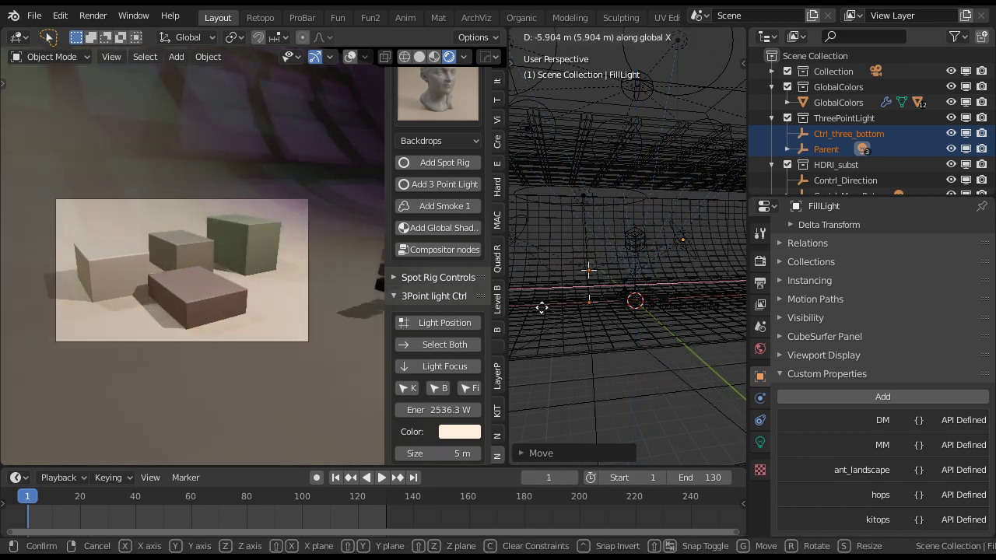
click(585, 299)
key(g)
key(y)
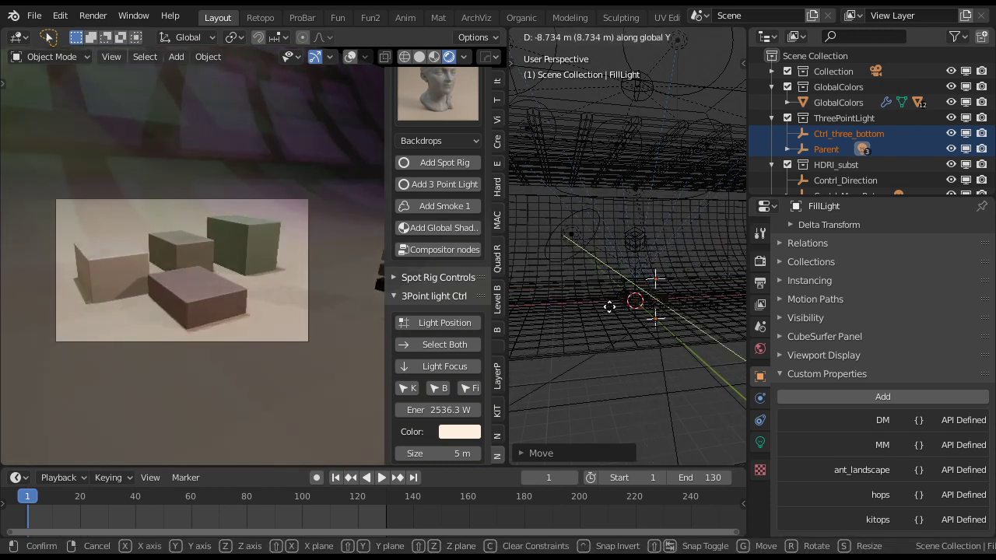
click(606, 274)
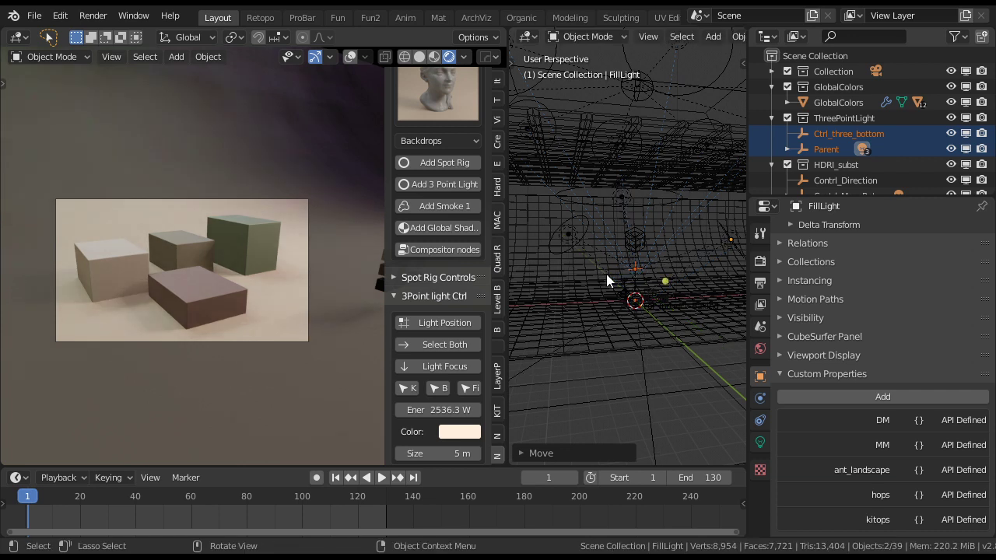
Collapse the three-point light and Global Shader control sections of the add-on
scroll(451, 323, down, 2)
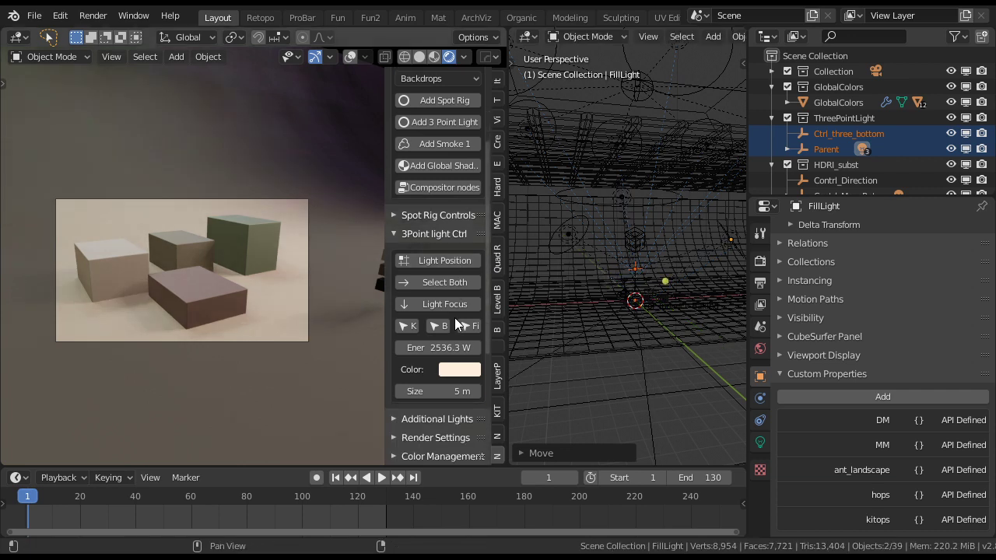
click(431, 237)
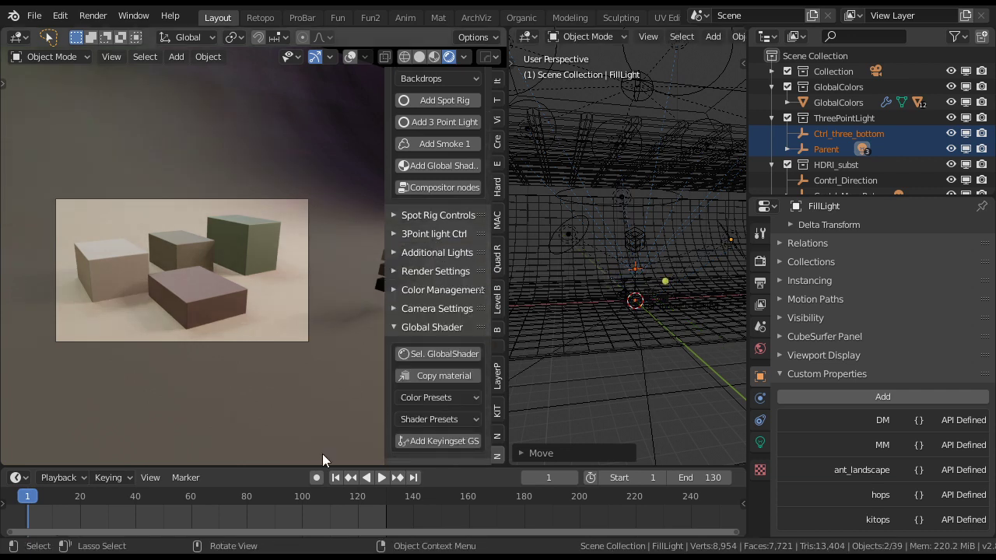
click(414, 327)
click(428, 453)
scroll(455, 367, down, 8)
scroll(445, 336, up, 10)
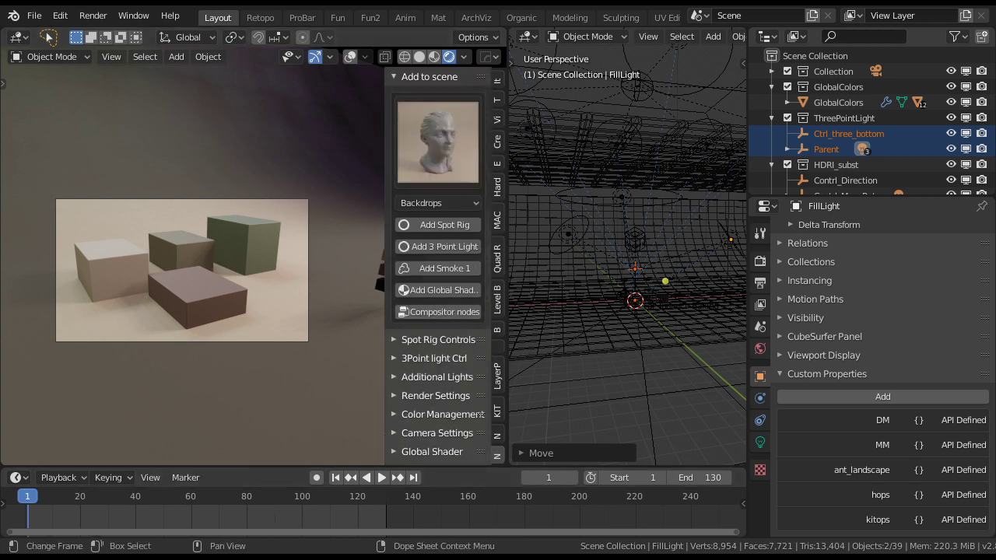
Select all spot rig lights and set their energy to 2858.4 W
scroll(464, 312, down, 2)
click(440, 454)
scroll(446, 377, down, 5)
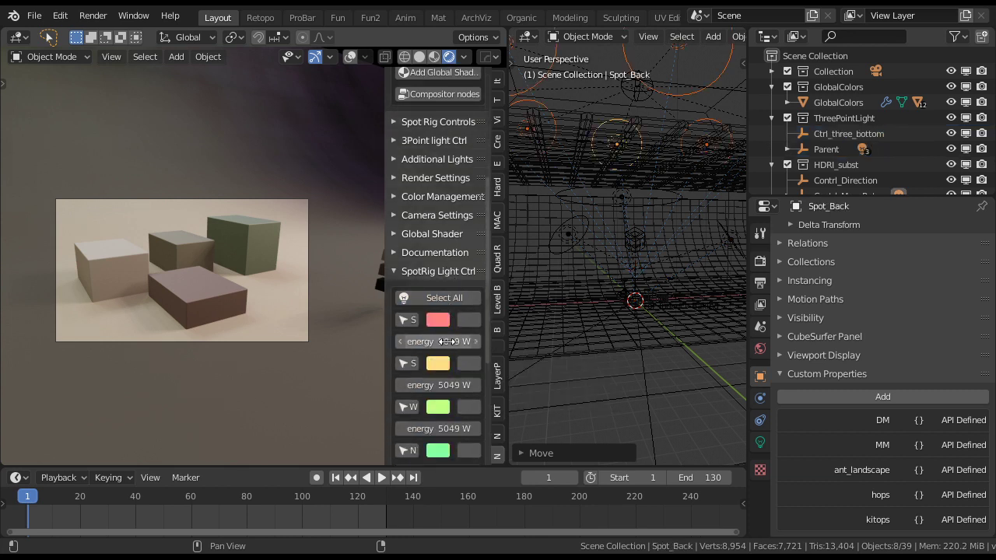
drag(456, 341, 404, 341)
Try moving all the spot rig lights along the global Z axis
middle_drag(708, 260, 620, 284)
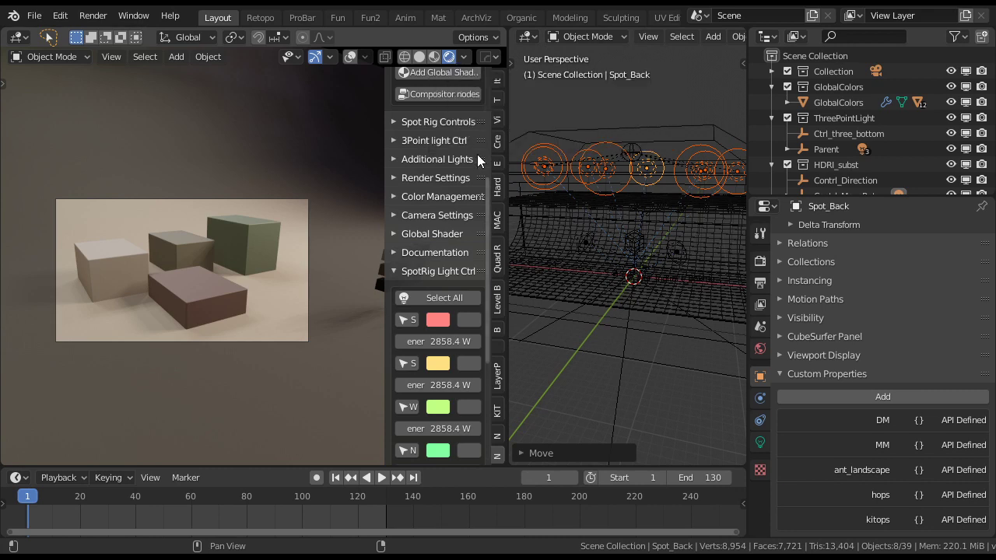
key(g)
key(z)
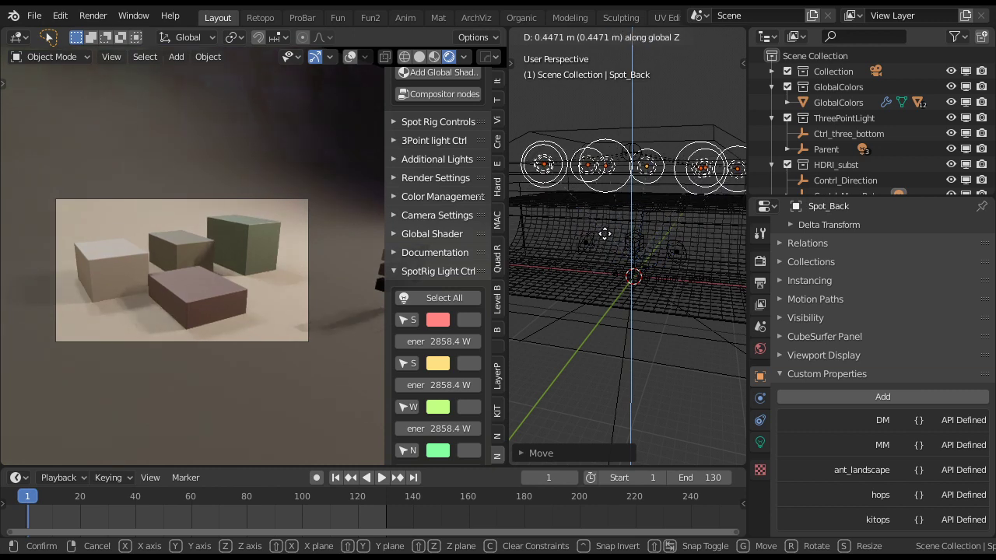
click(605, 235)
Expand the add-on's Documentation section to reach the local documentation option
scroll(439, 268, up, 6)
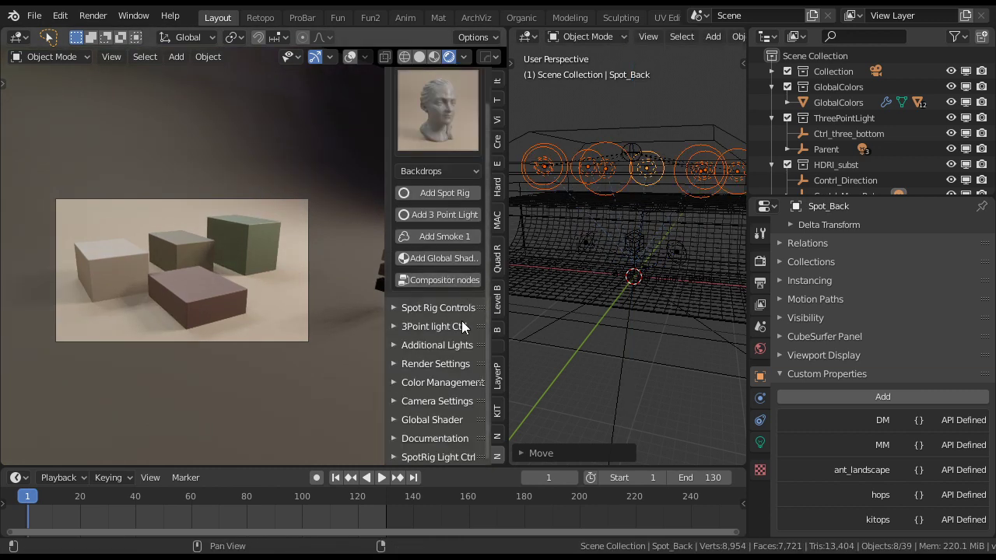
click(433, 438)
scroll(455, 373, down, 2)
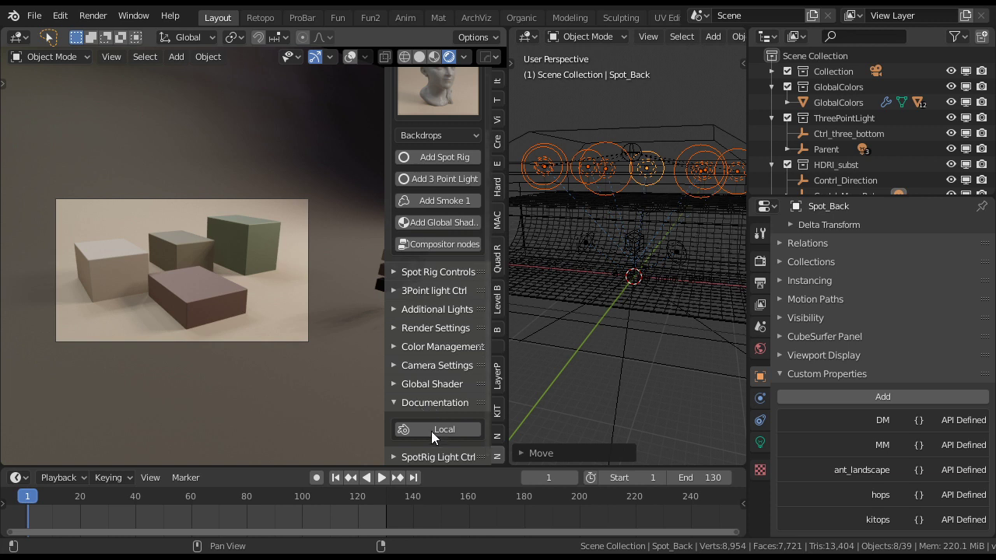
Collapse the add-on's Documentation section and expand its Color Management section
click(426, 403)
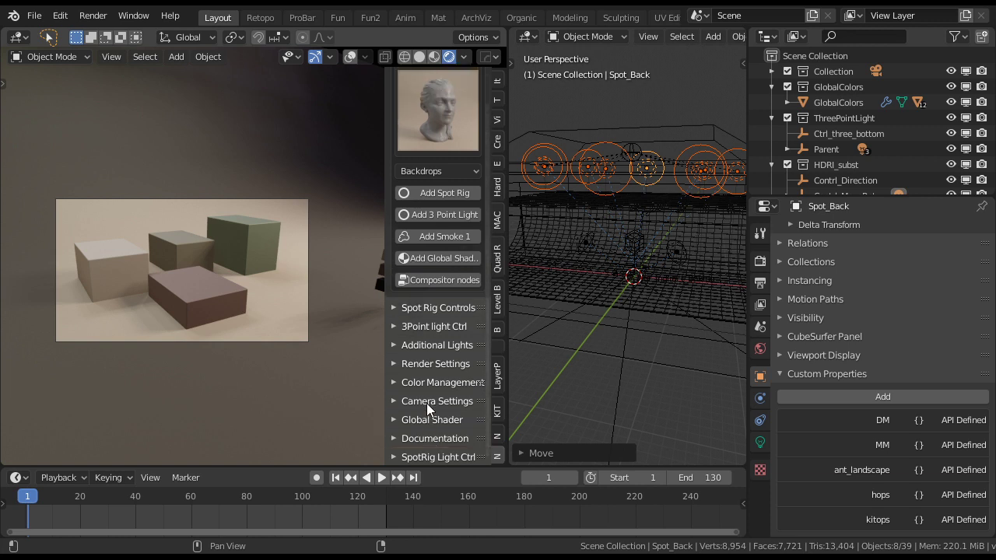
scroll(455, 307, up, 2)
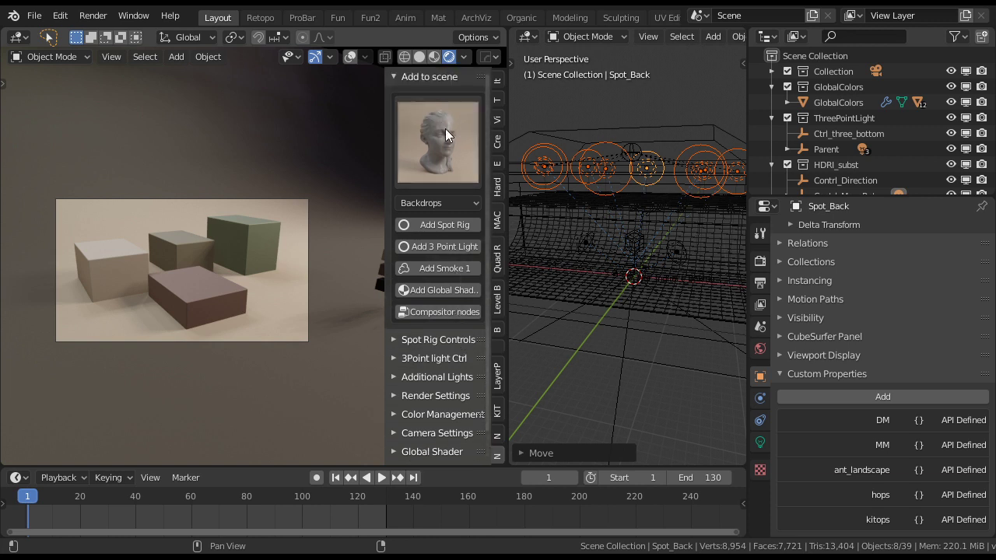
click(438, 416)
scroll(440, 374, down, 5)
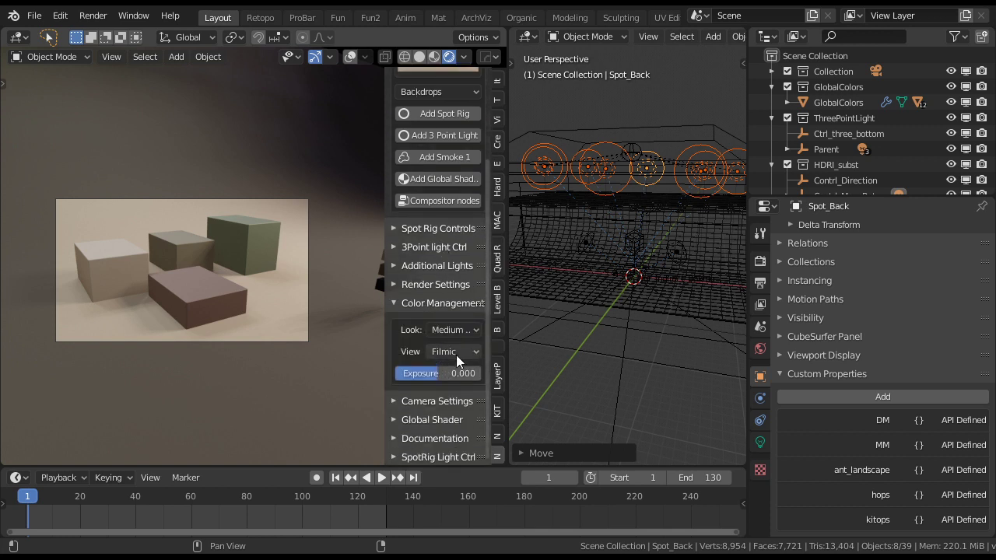
Try the NMS-MC SkyBlue and NMS-HC Warm color management looks on the box scene
click(452, 353)
click(445, 331)
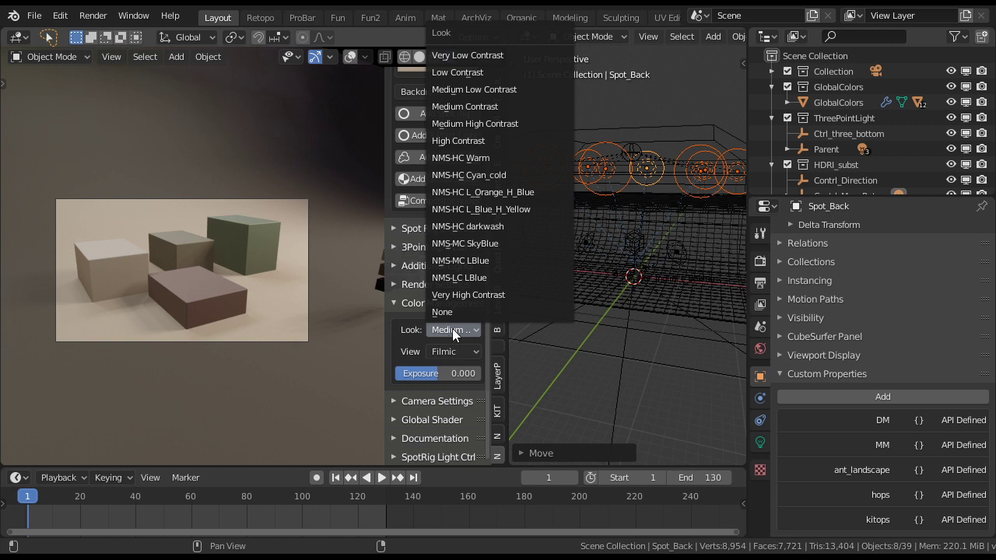
click(484, 238)
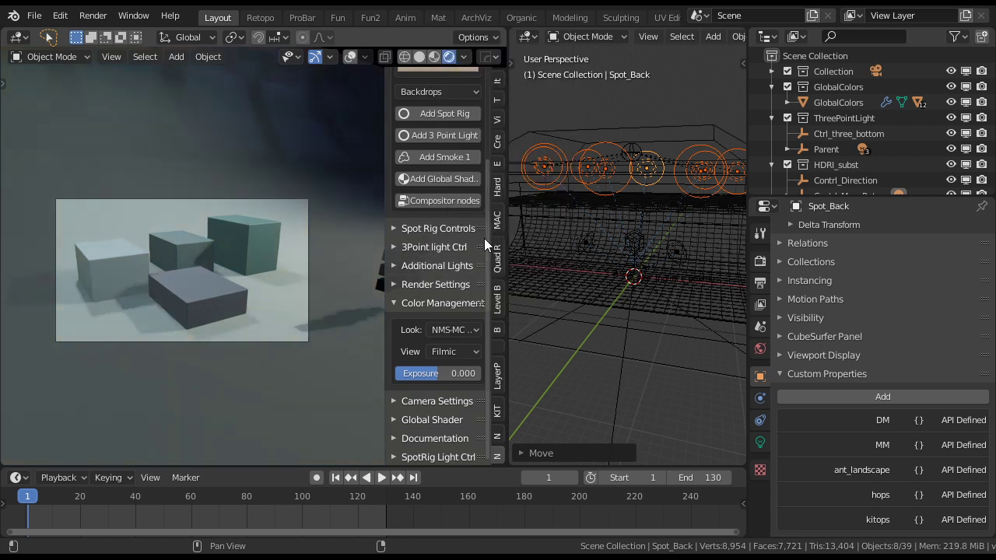
click(452, 330)
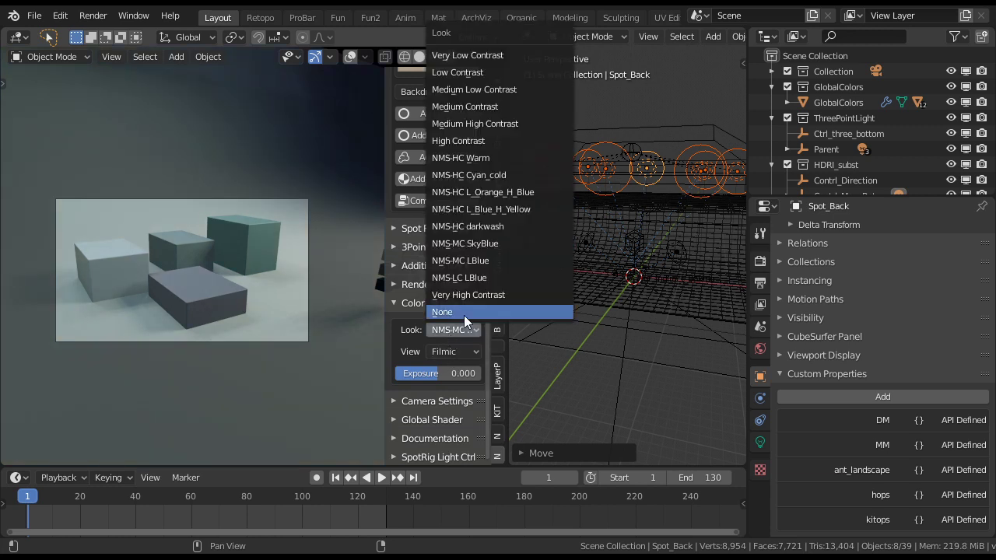
click(491, 160)
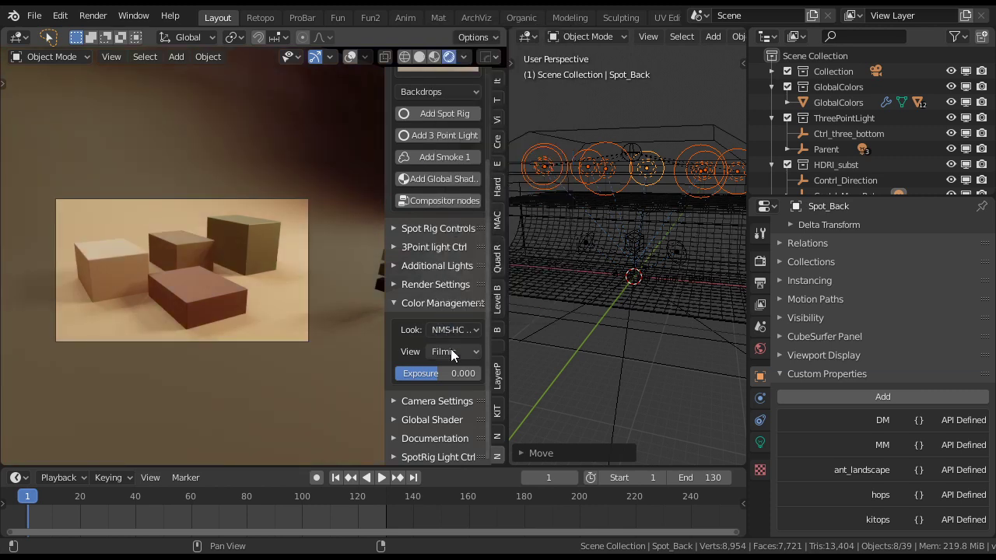
Set the color management look to NMS-HC L_Orange_H_Blue
click(453, 330)
click(487, 193)
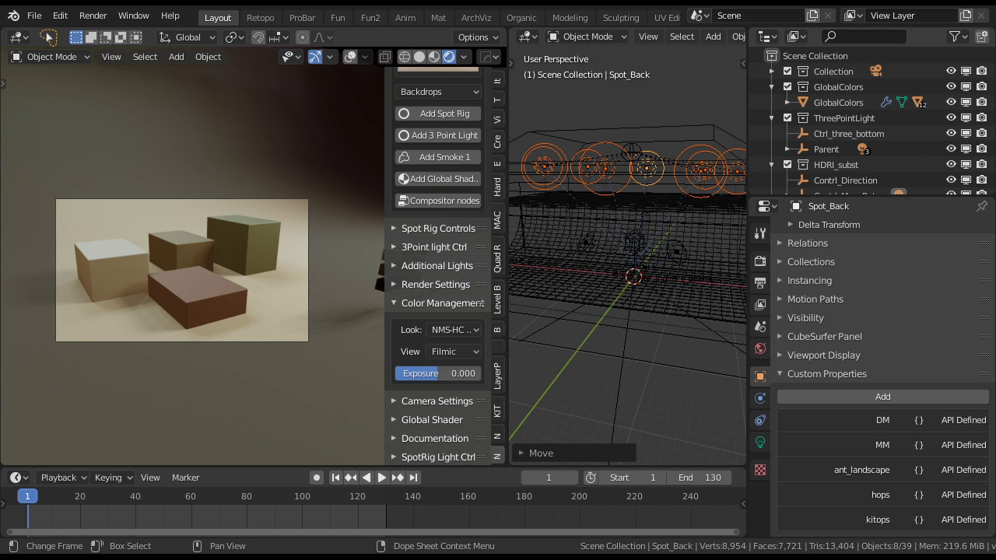
Expand the add-on's Render Settings and Global Shader sections to reach the shader presets
click(458, 285)
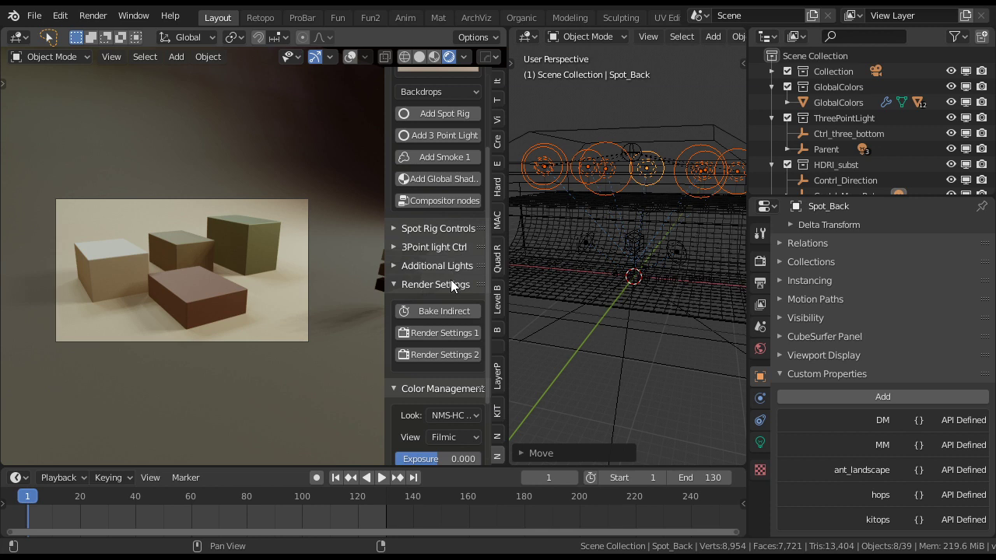
scroll(458, 327, down, 3)
click(449, 419)
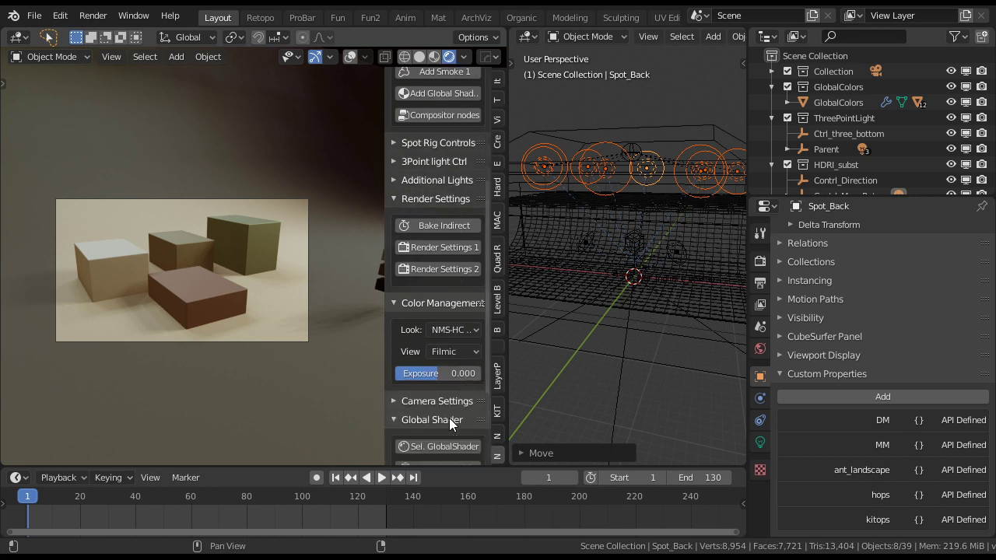
scroll(453, 385, down, 2)
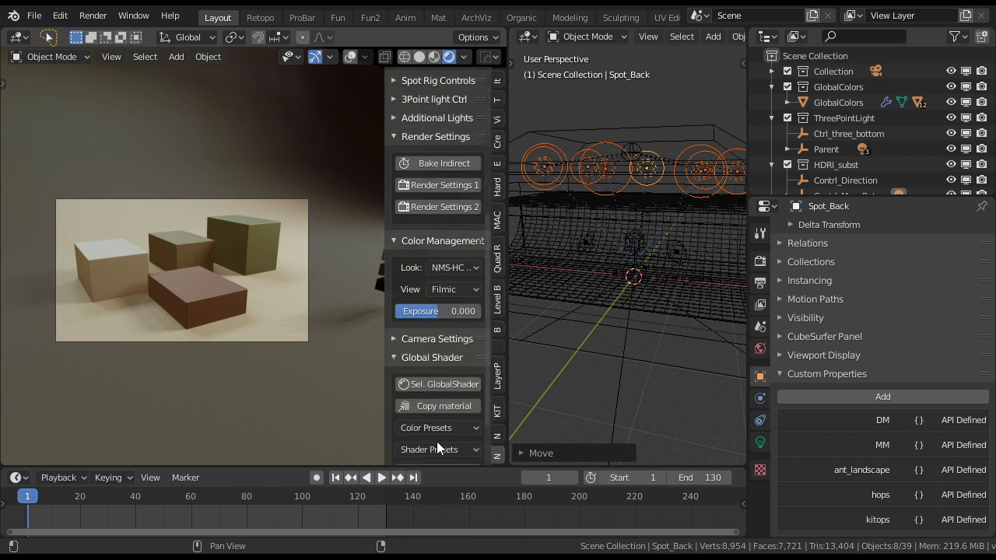
scroll(436, 444, down, 2)
Try The Matrix 03 color preset on the global shader and replace it with the Alice..glass preset
click(452, 389)
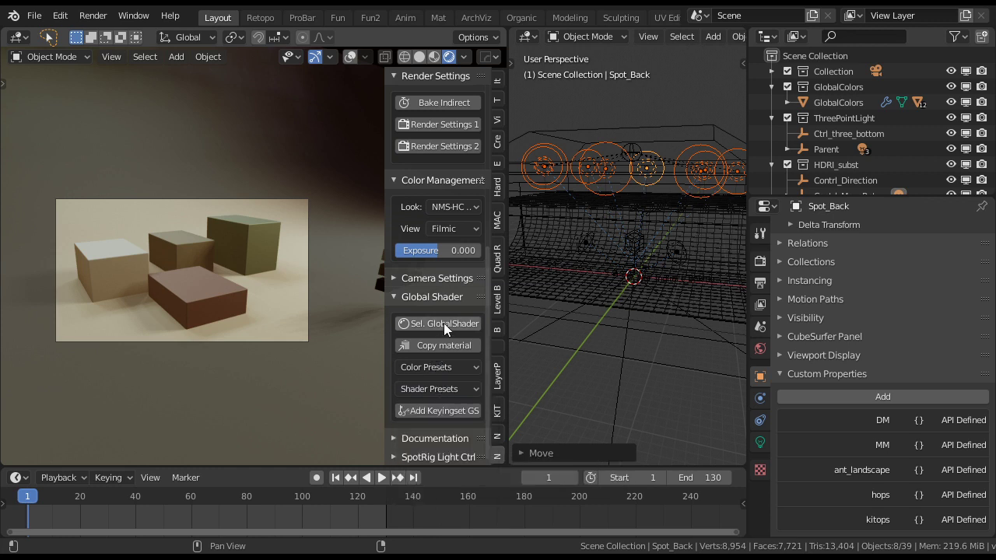
click(444, 366)
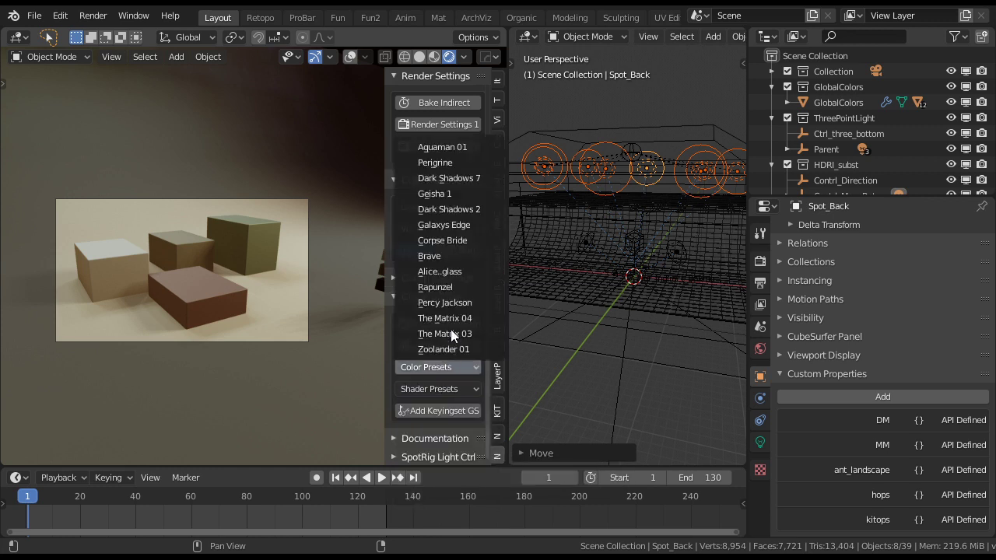
click(450, 329)
click(444, 365)
click(452, 271)
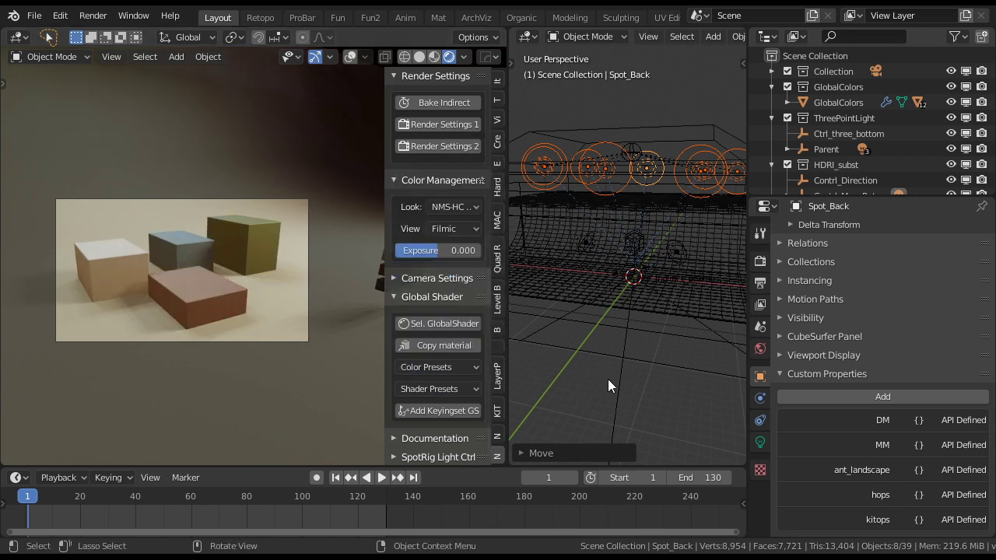
Expand the SpotRig Light Ctrl section and add the Smoke 1 volume to the scene
click(429, 458)
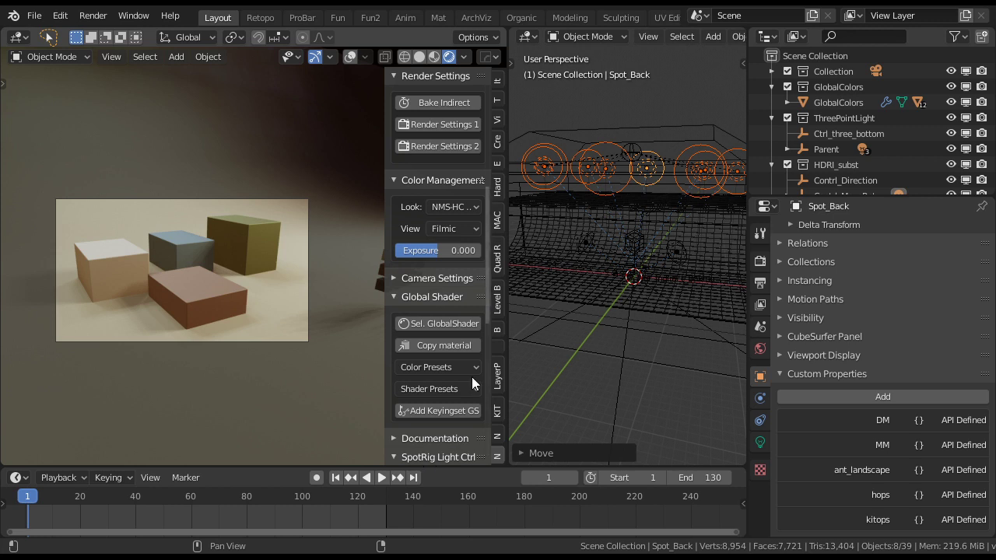
scroll(472, 377, down, 7)
scroll(447, 257, up, 9)
scroll(453, 204, up, 8)
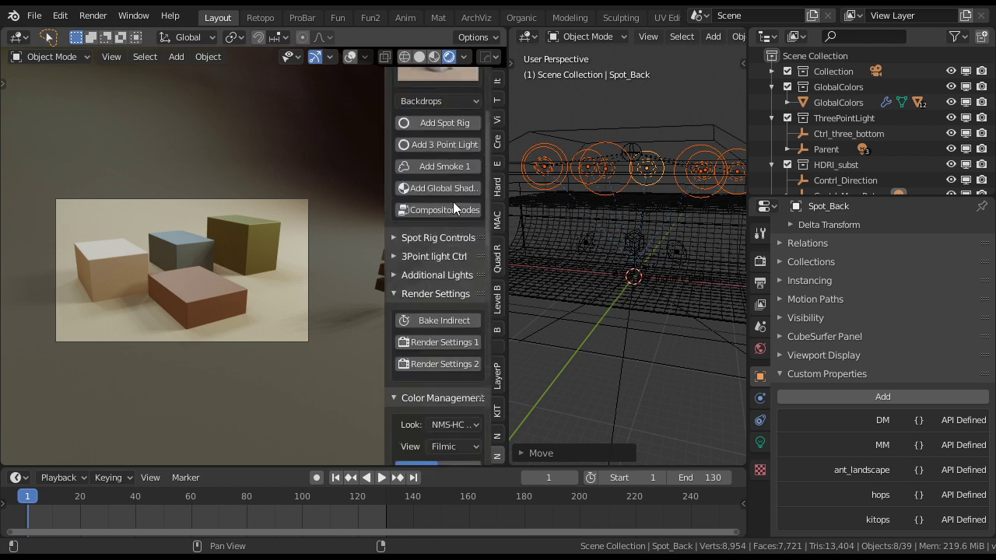
click(445, 267)
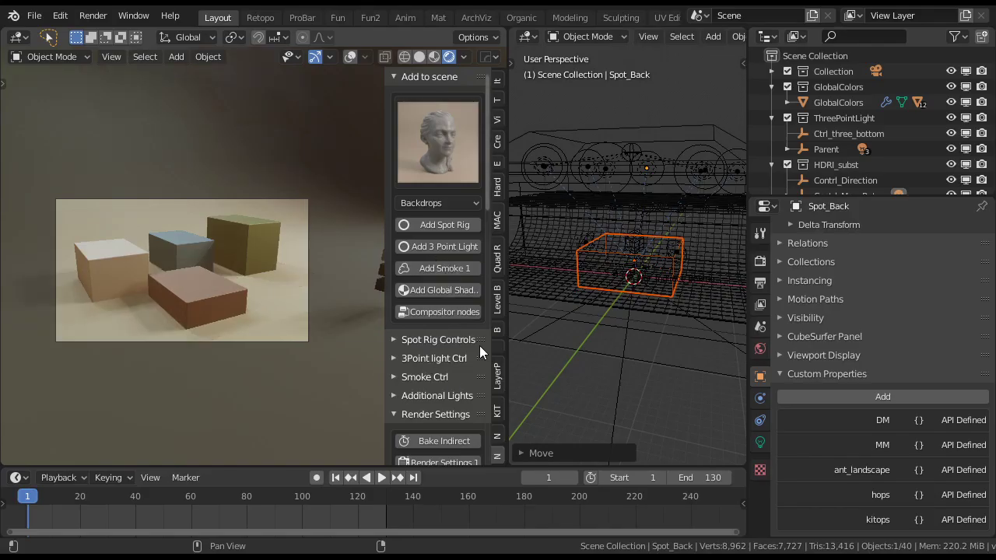
Expand the Smoke Ctrl section and set the smoke color to a bright light cyan
click(450, 377)
click(446, 399)
drag(455, 231, 464, 203)
drag(528, 223, 528, 180)
Select the smoke volume in solid shading, scale it up uniformly to about 2.27, and return the viewport to rendered shading
middle_drag(357, 205, 255, 207)
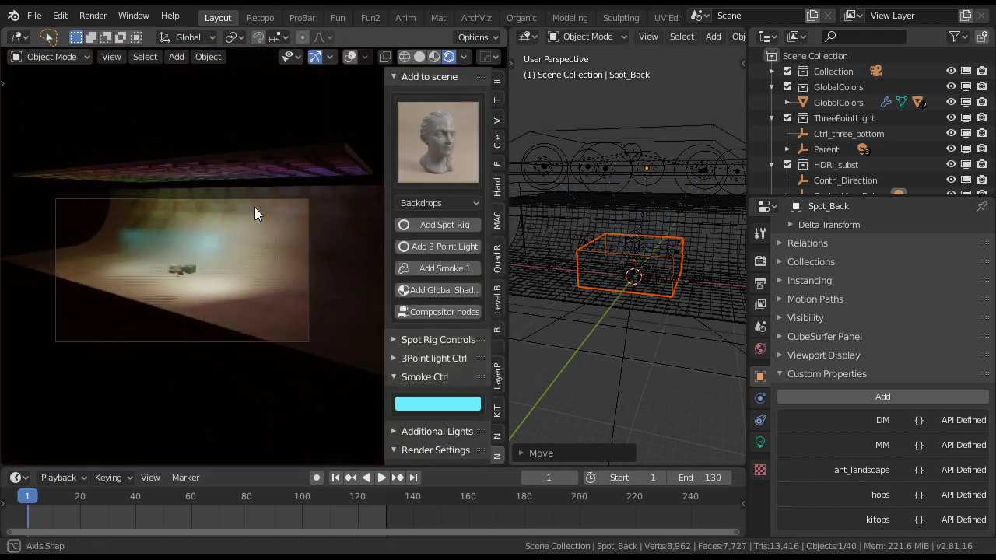
click(432, 57)
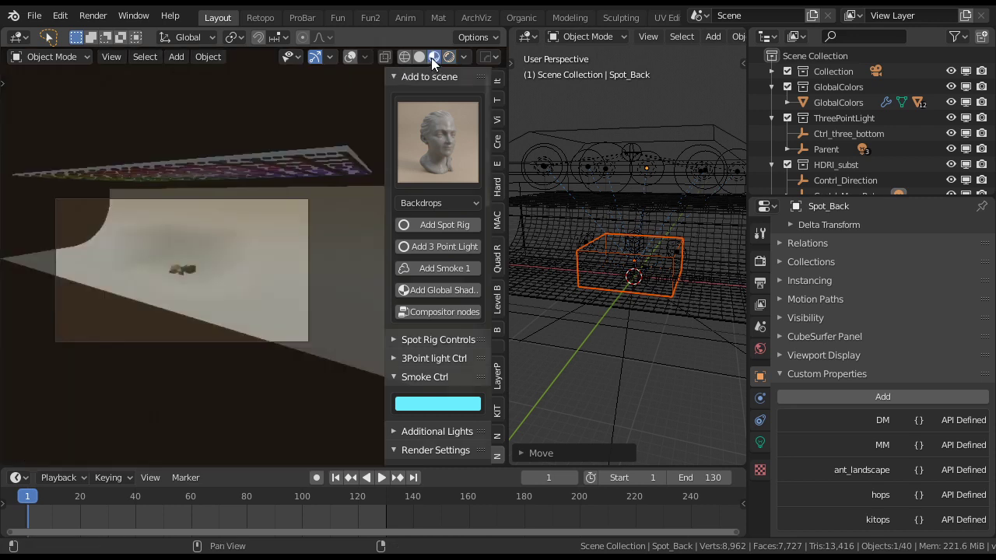
click(419, 56)
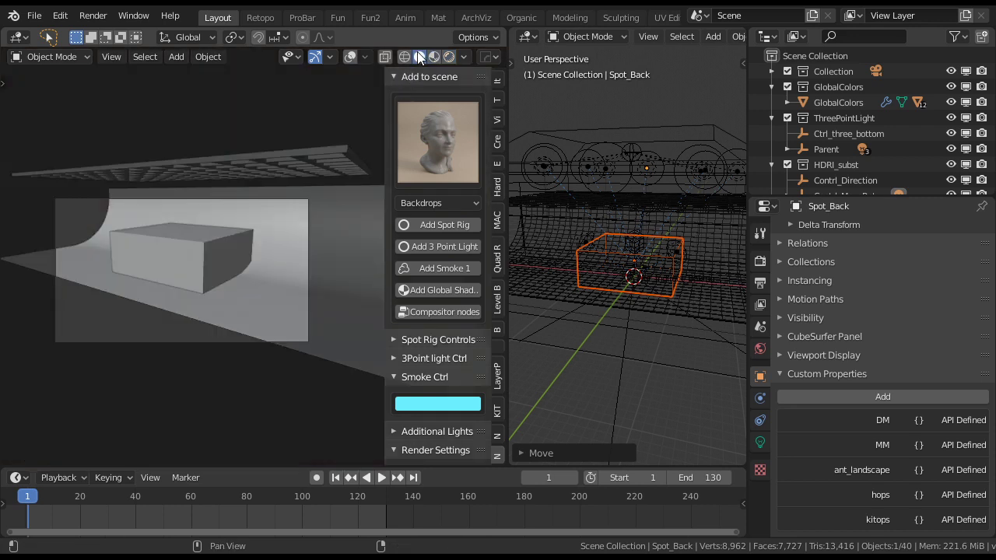
click(202, 242)
key(s)
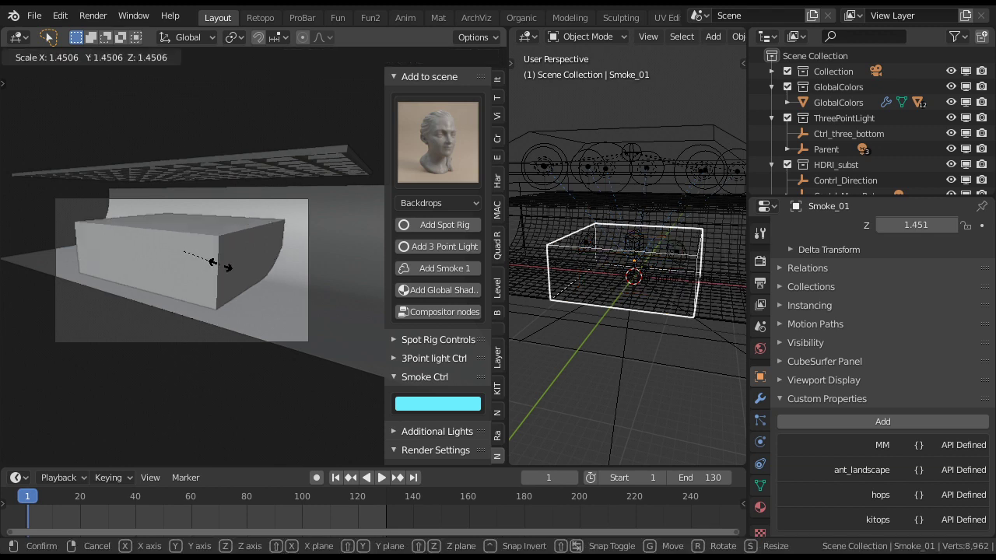
click(261, 264)
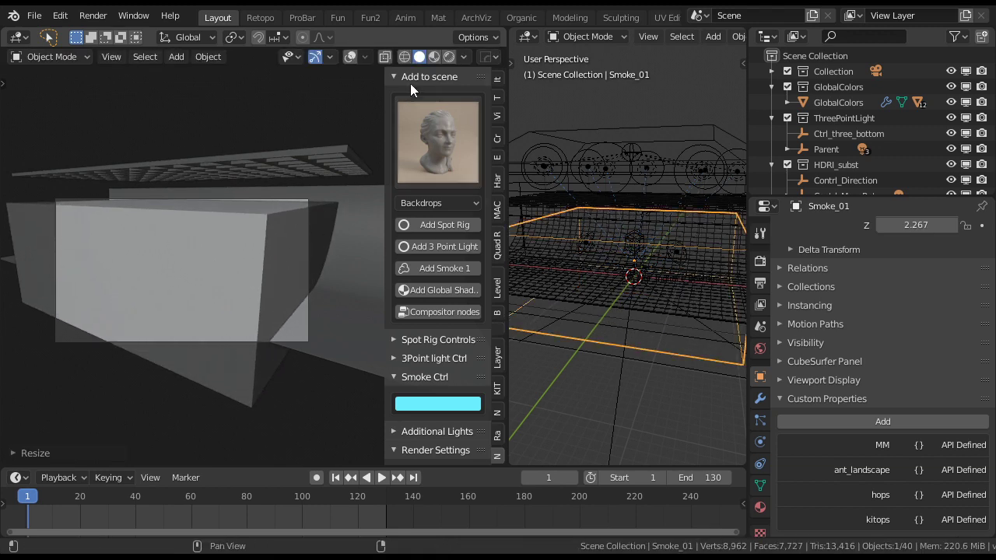
click(448, 56)
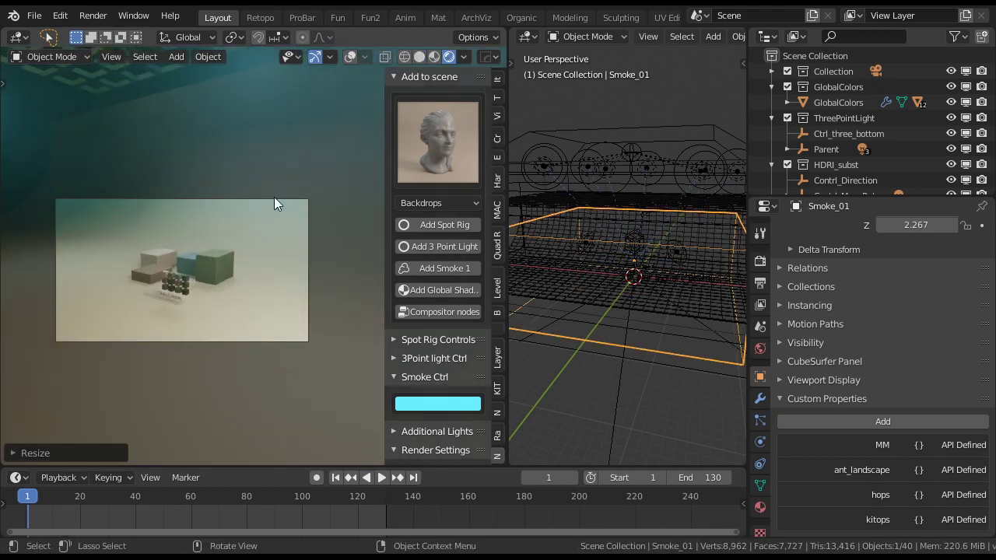